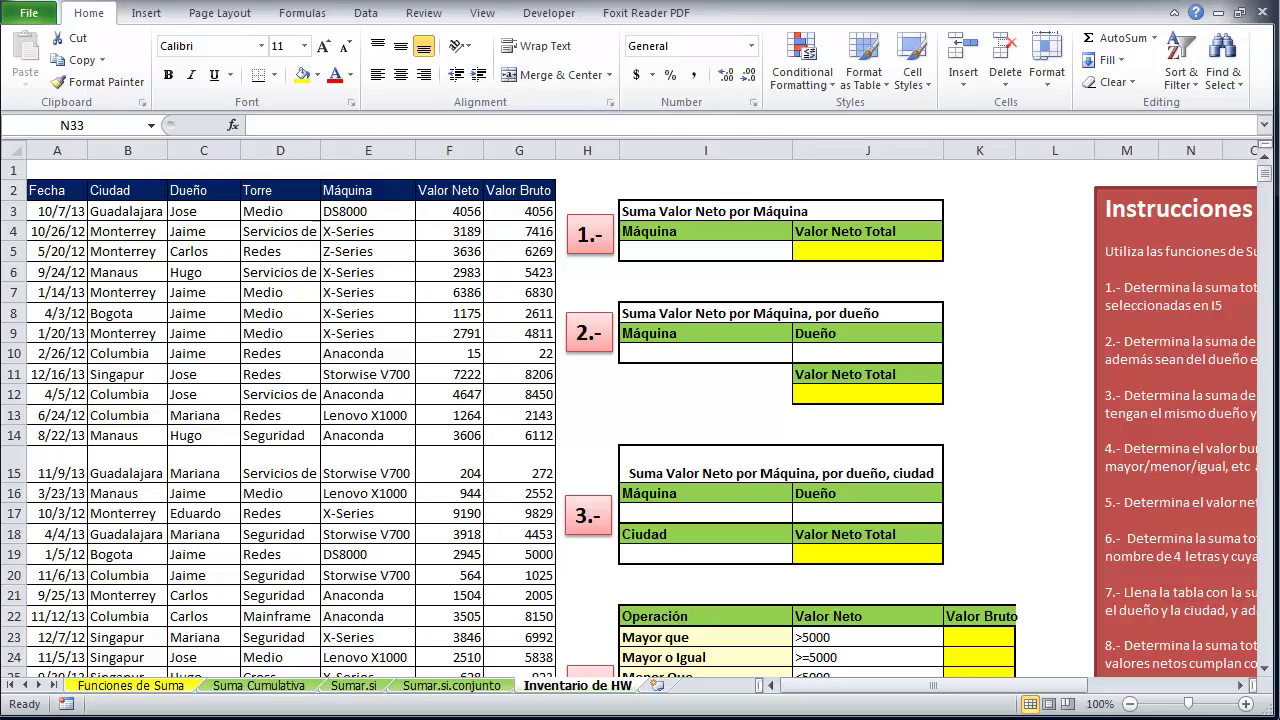
# Select the inventory table A2:G2001 from the Fecha header to the last data row
pyautogui.scroll(-6, 862, 553)
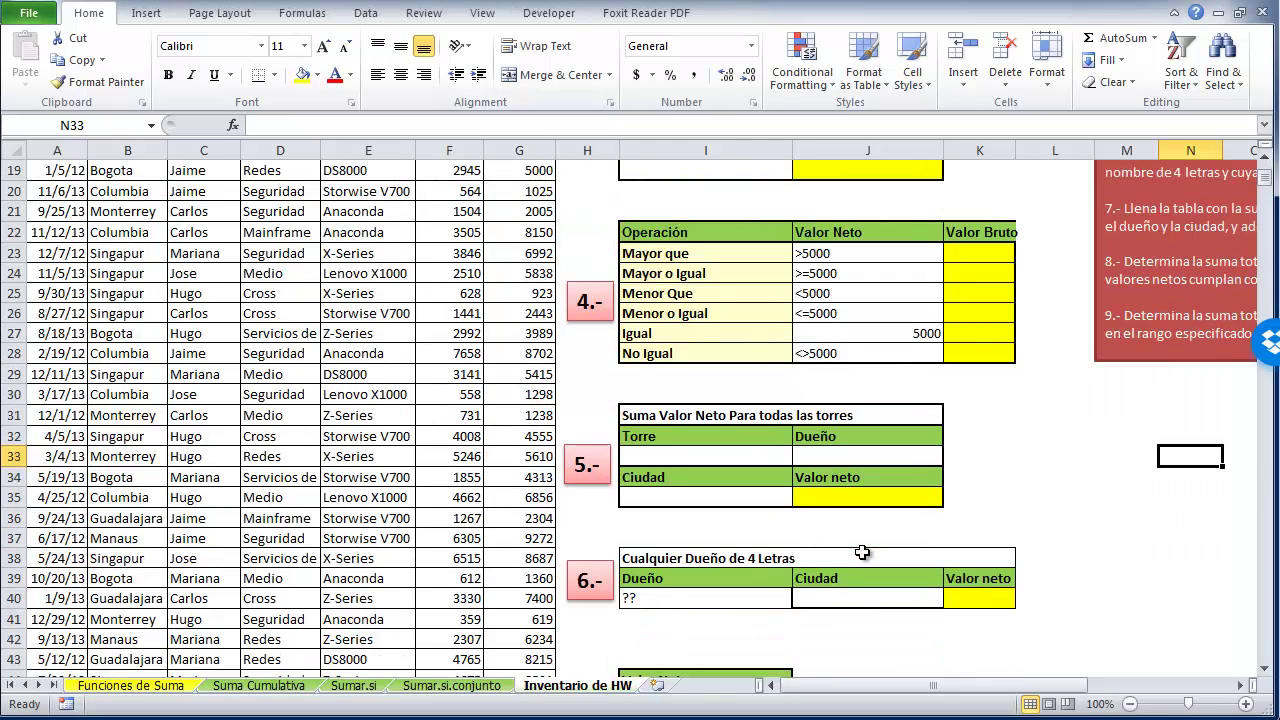
pyautogui.scroll(-9, 862, 553)
pyautogui.scroll(4, 900, 578)
pyautogui.scroll(11, 904, 582)
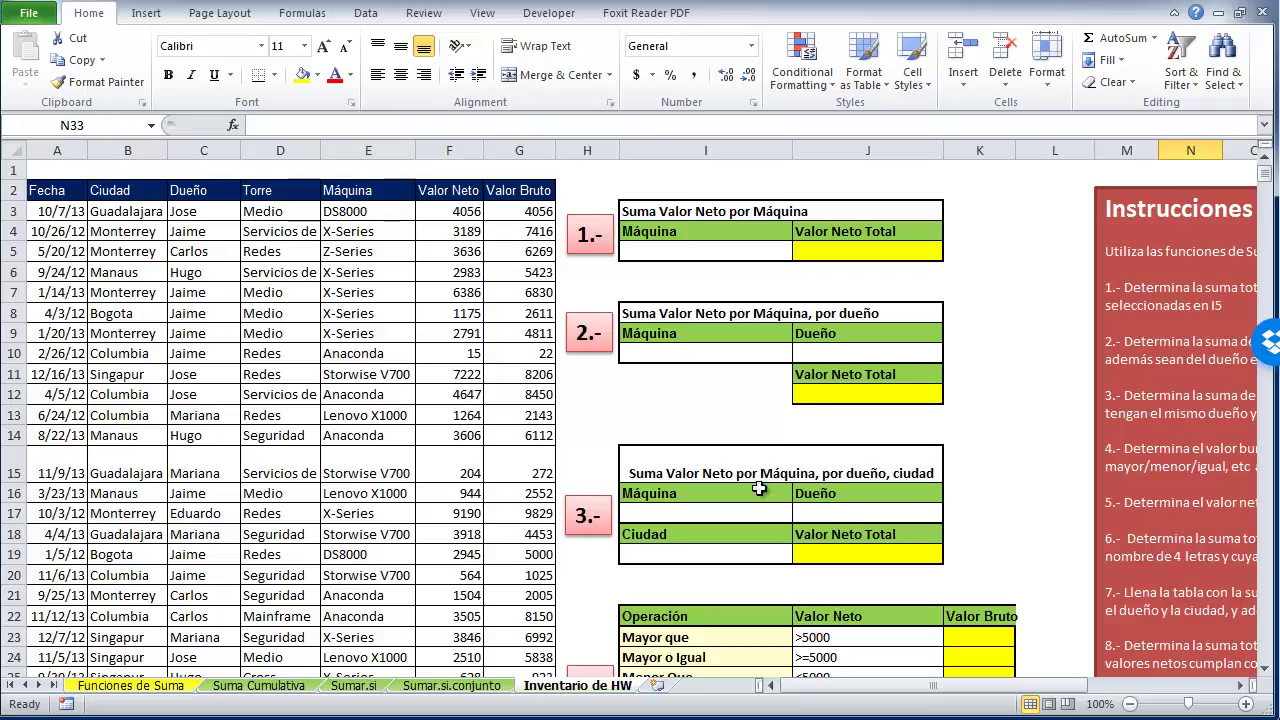
pyautogui.scroll(-7, 760, 490)
pyautogui.scroll(-6, 466, 537)
pyautogui.scroll(4, 460, 458)
pyautogui.scroll(9, 460, 458)
pyautogui.click(75, 199)
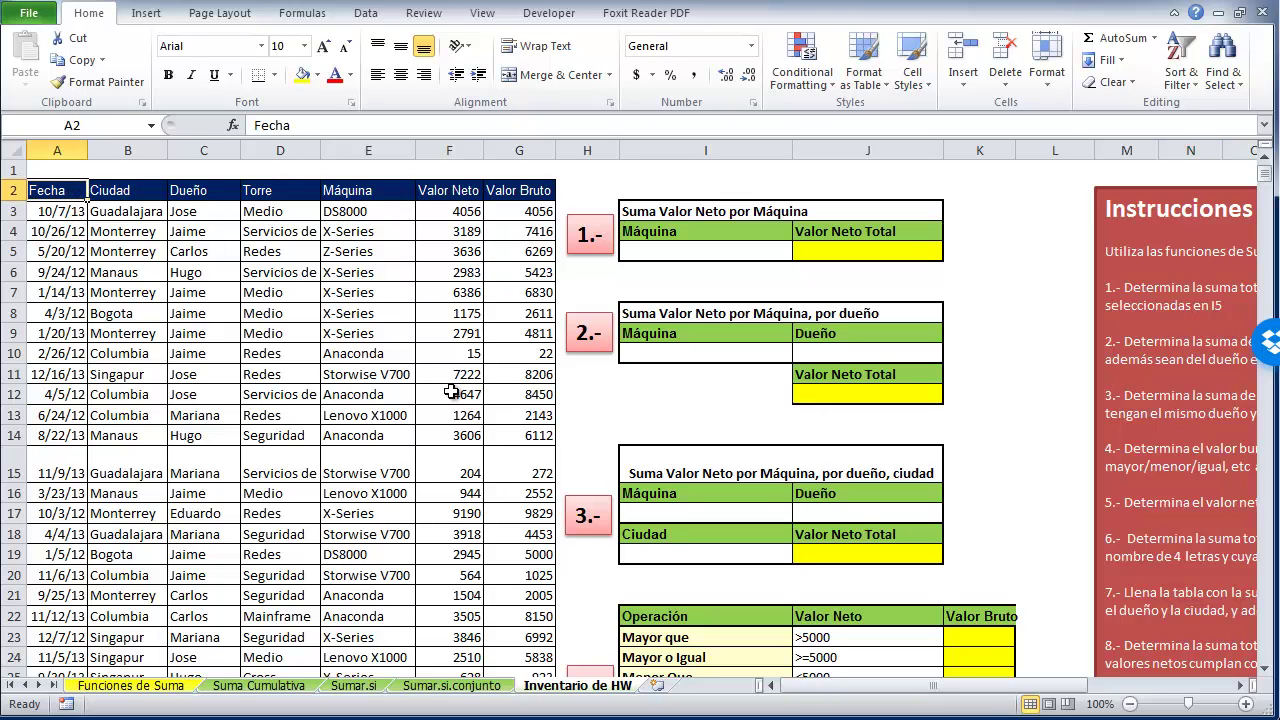
pyautogui.hotkey('ctrl', 'shift', 'Right')
pyautogui.hotkey('ctrl', 'shift', 'Down')
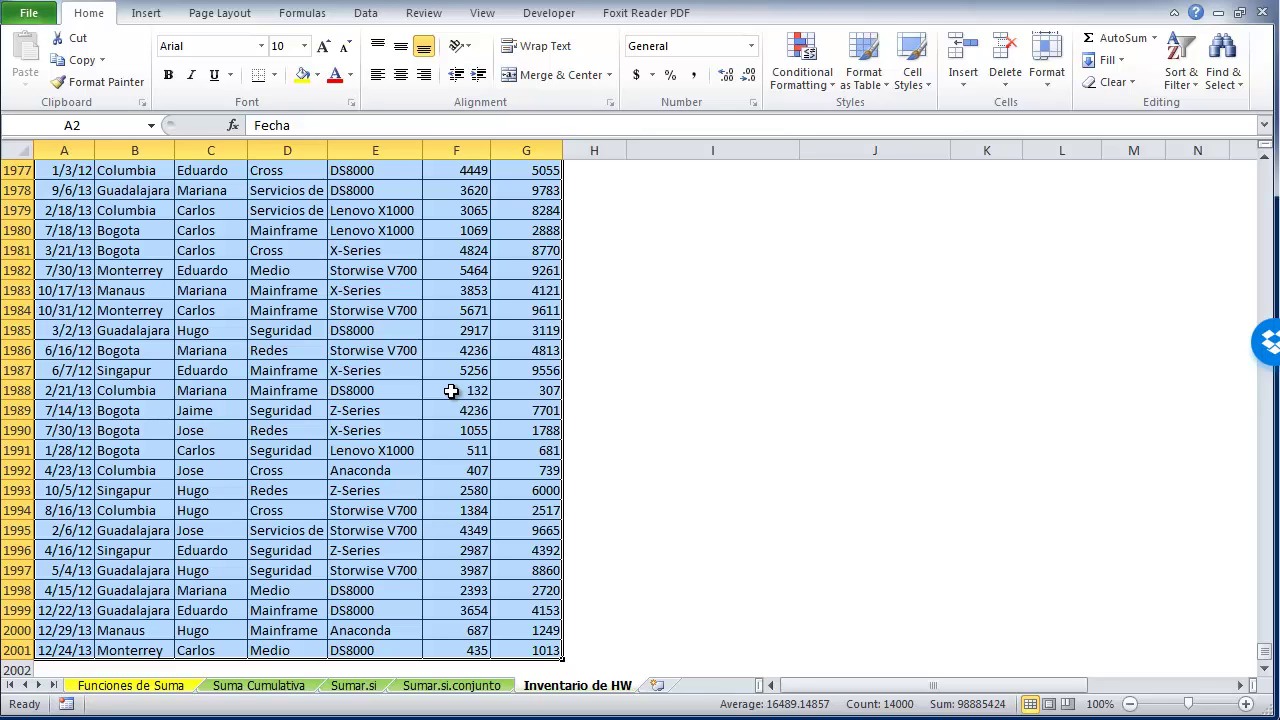
pyautogui.hotkey('ctrl', 'BackSpace')
# Create names from the selection using the Top row only, with Left column unchecked
pyautogui.hotkey('ctrl', 'shift', 'F3')
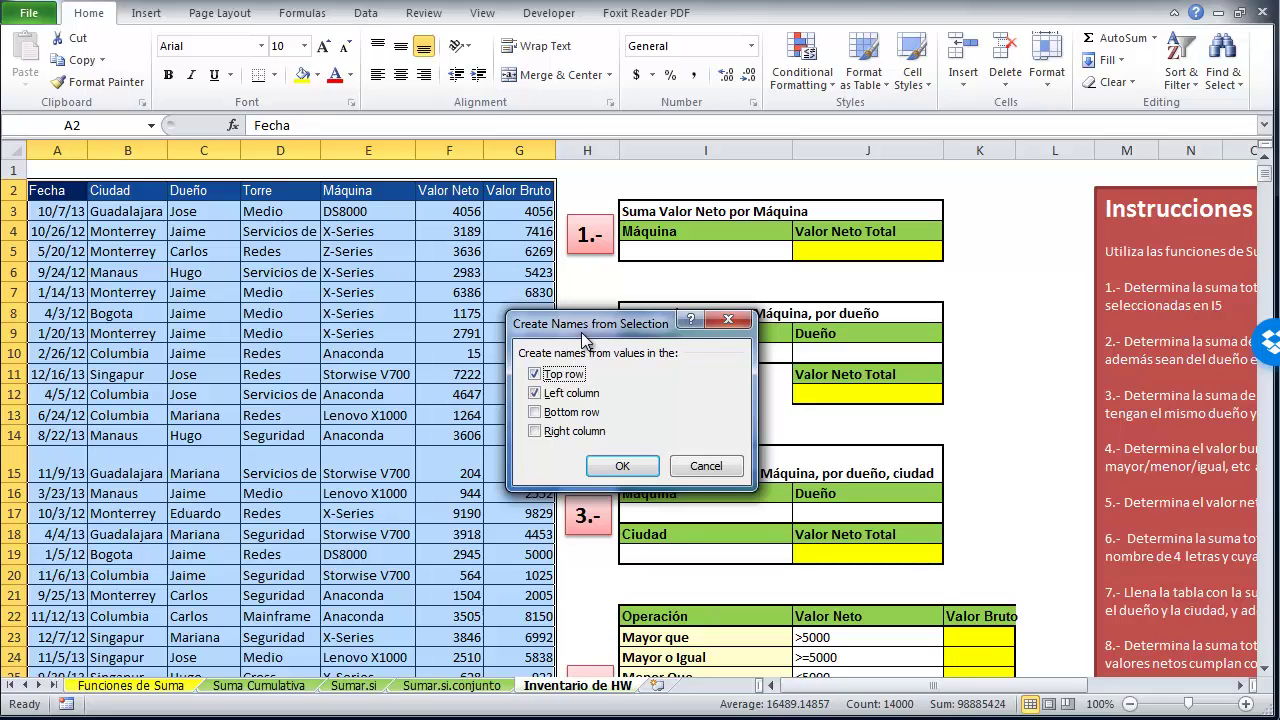
pyautogui.moveTo(585, 337); pyautogui.dragTo(608, 326)
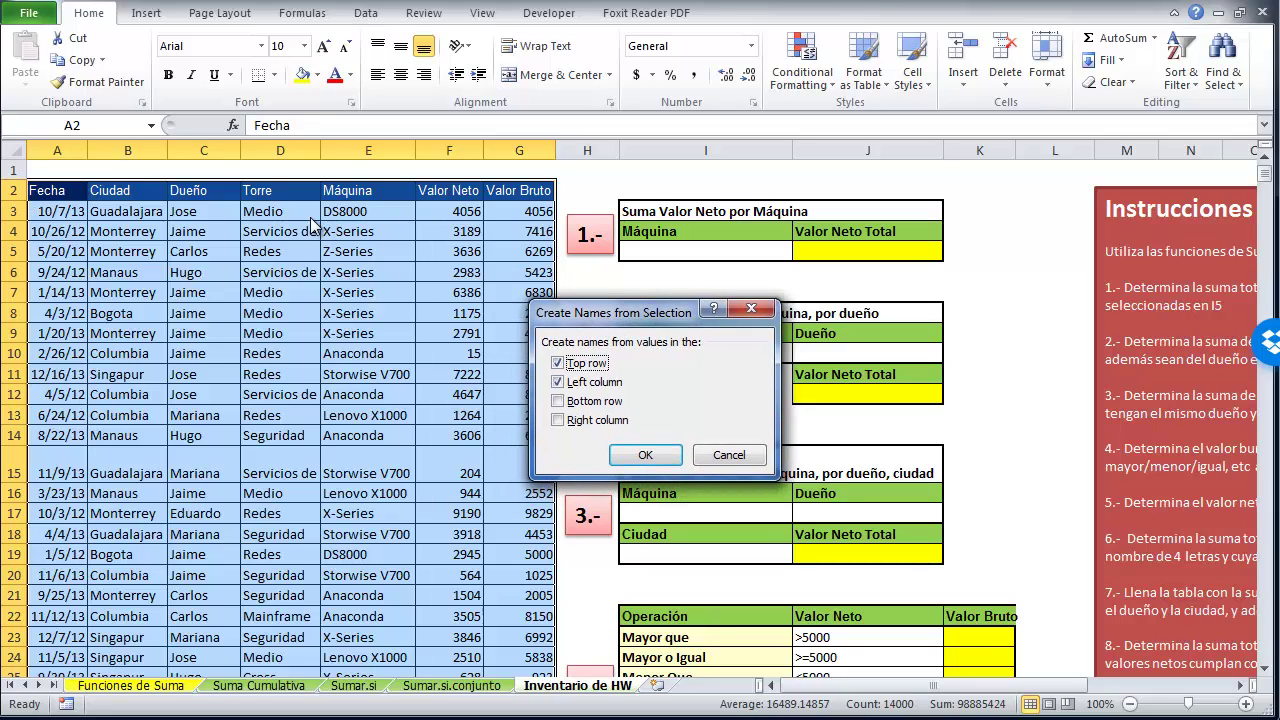
pyautogui.click(557, 382)
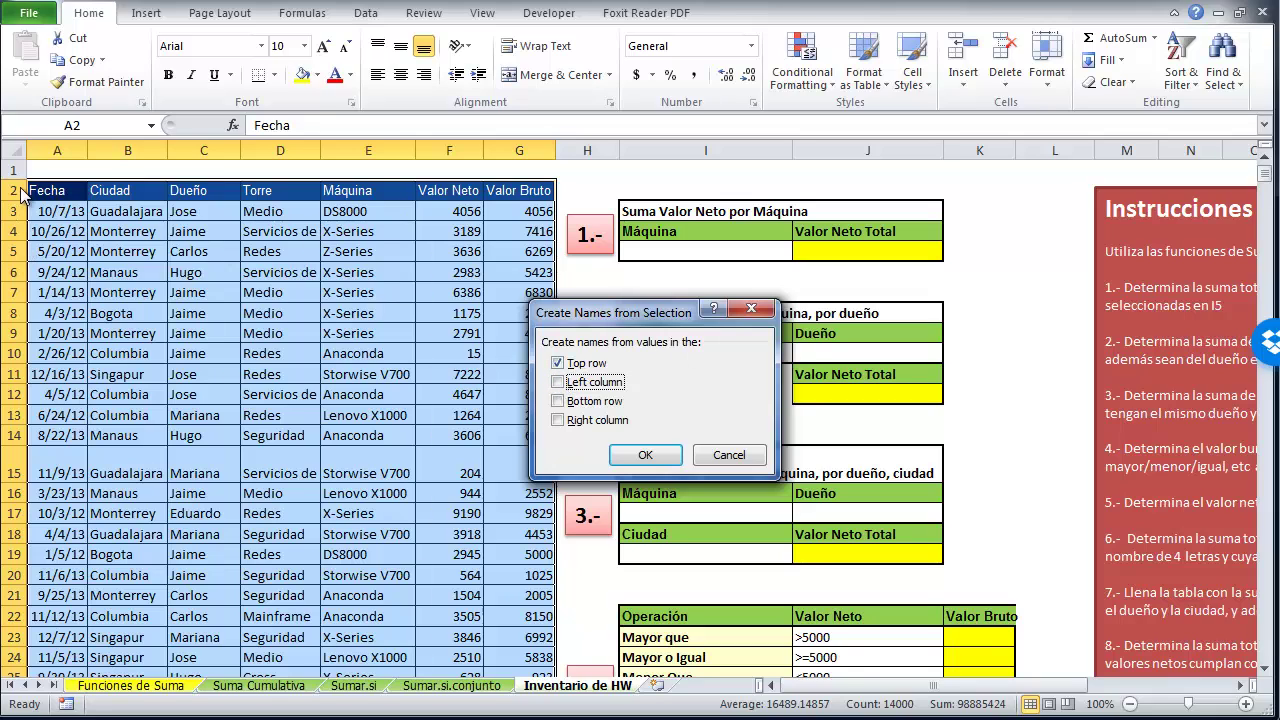
pyautogui.click(662, 458)
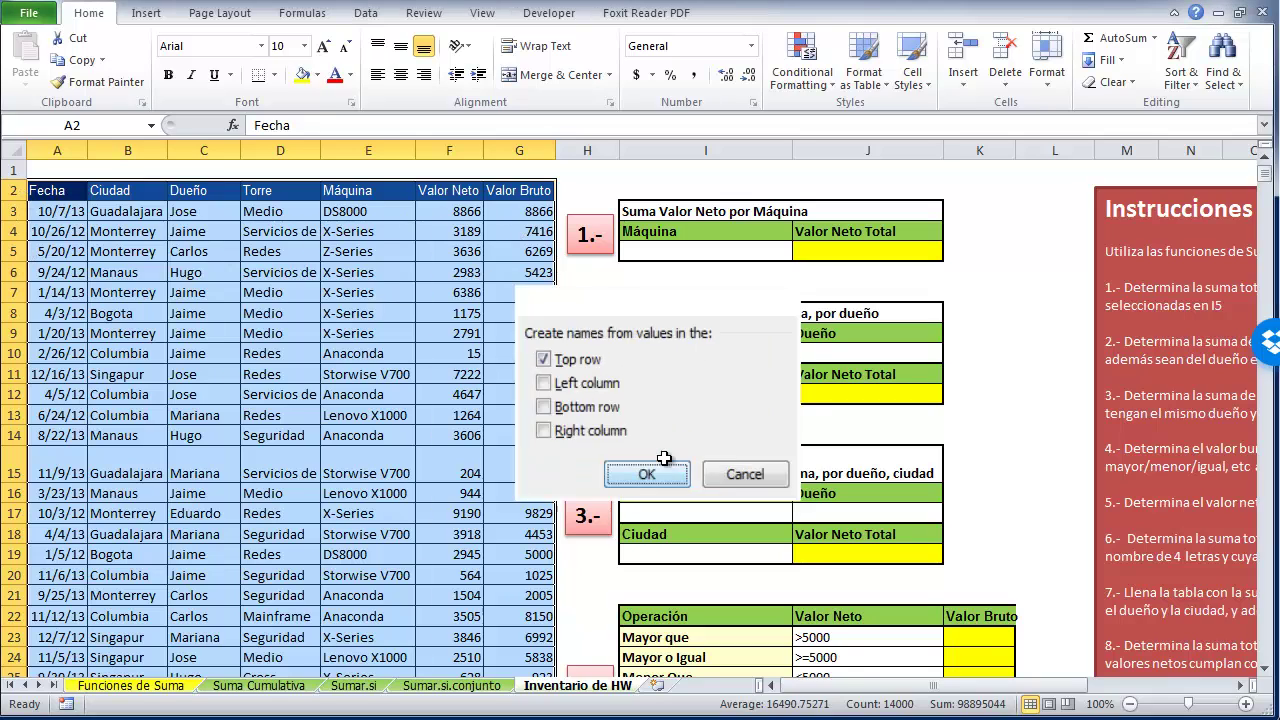
pyautogui.click(600, 416)
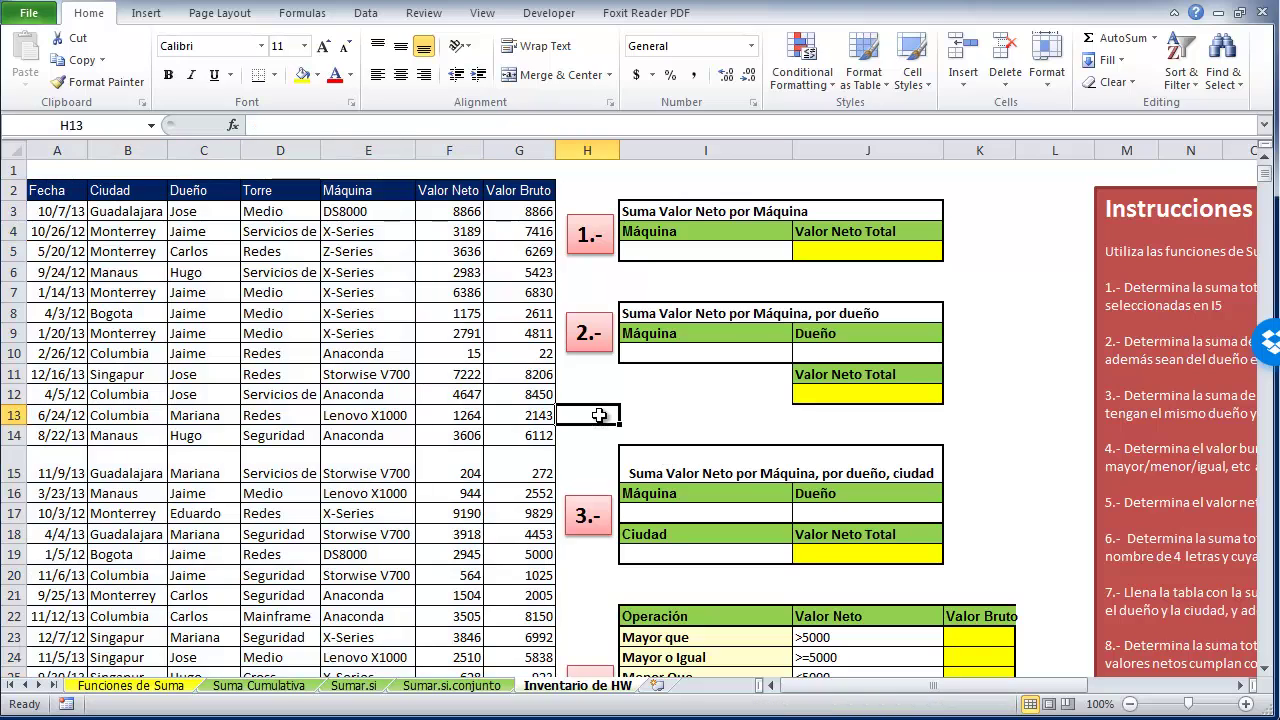
# Verify the new names by selecting the Ciudad range from the Name Box list
pyautogui.click(150, 125)
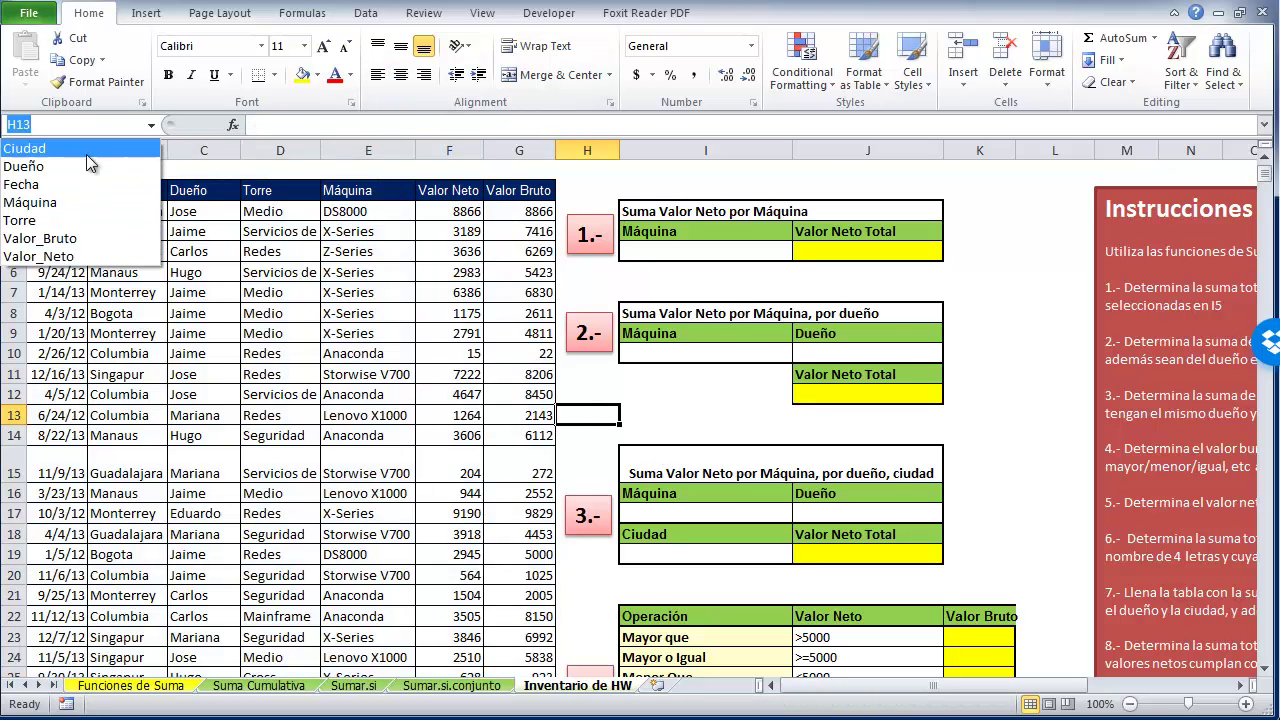
pyautogui.click(26, 148)
pyautogui.scroll(-8, 162, 480)
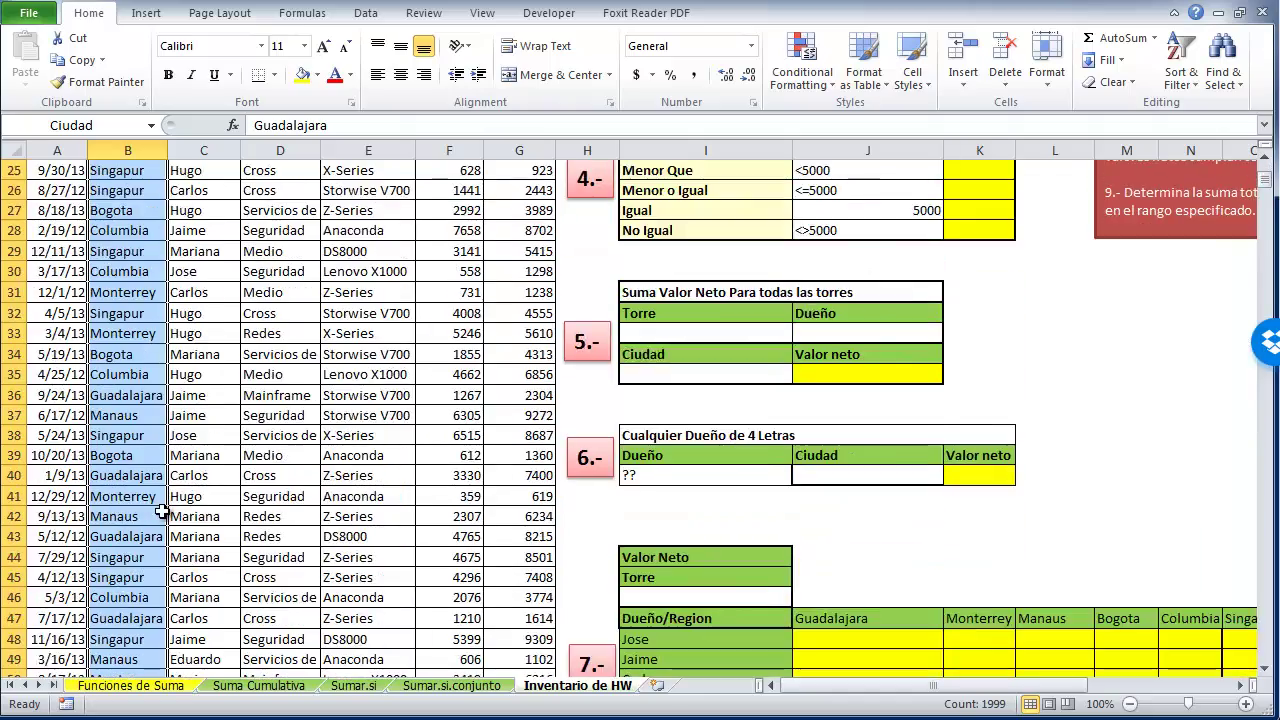
pyautogui.scroll(-13, 162, 512)
pyautogui.scroll(-8, 162, 512)
pyautogui.scroll(-10, 162, 512)
pyautogui.scroll(12, 168, 512)
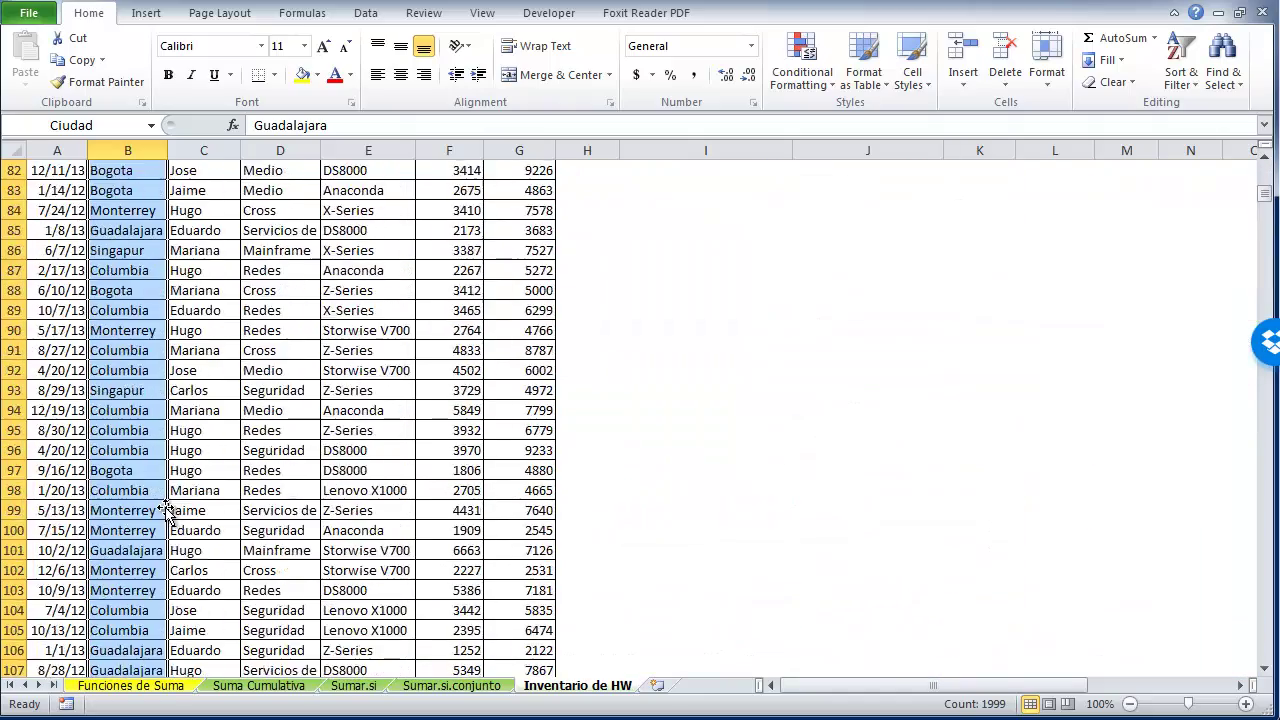
pyautogui.scroll(12, 168, 512)
pyautogui.scroll(14, 168, 512)
pyautogui.scroll(1, 170, 500)
pyautogui.click(388, 395)
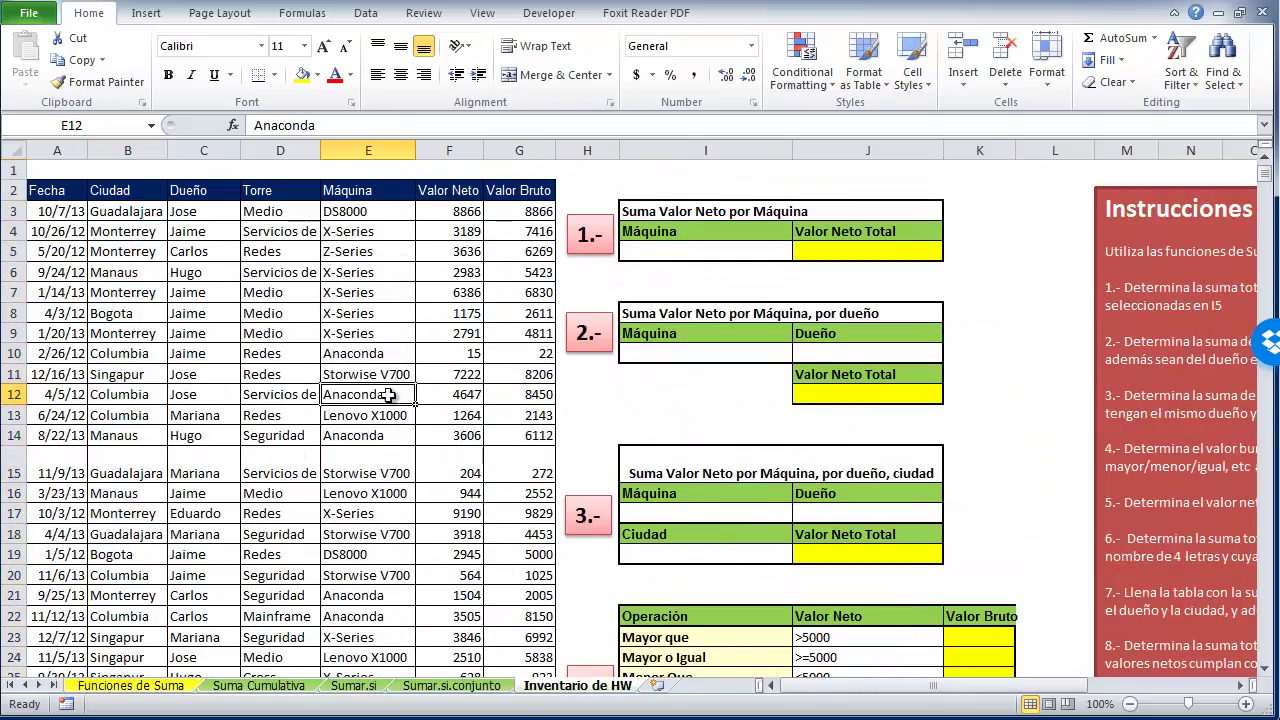
# Review the machine and owner input cells of exercises 1, 2 and 3
pyautogui.click(737, 248)
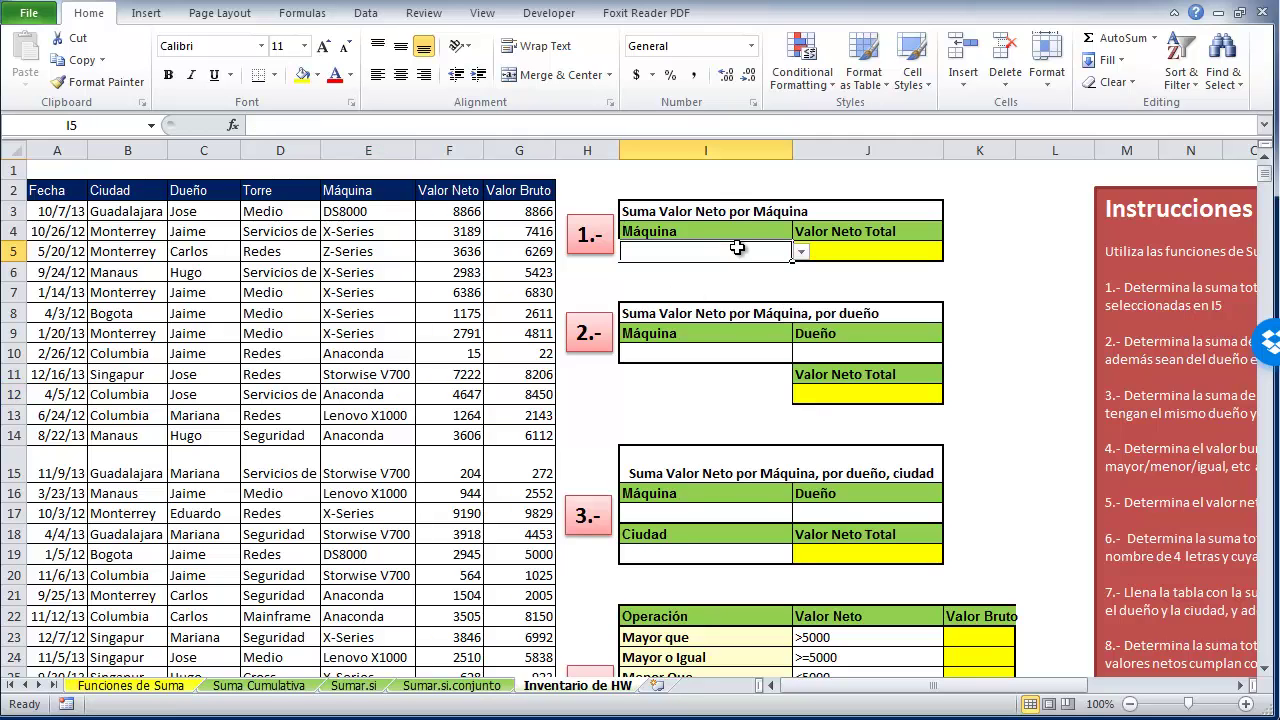
pyautogui.click(733, 358)
pyautogui.click(834, 352)
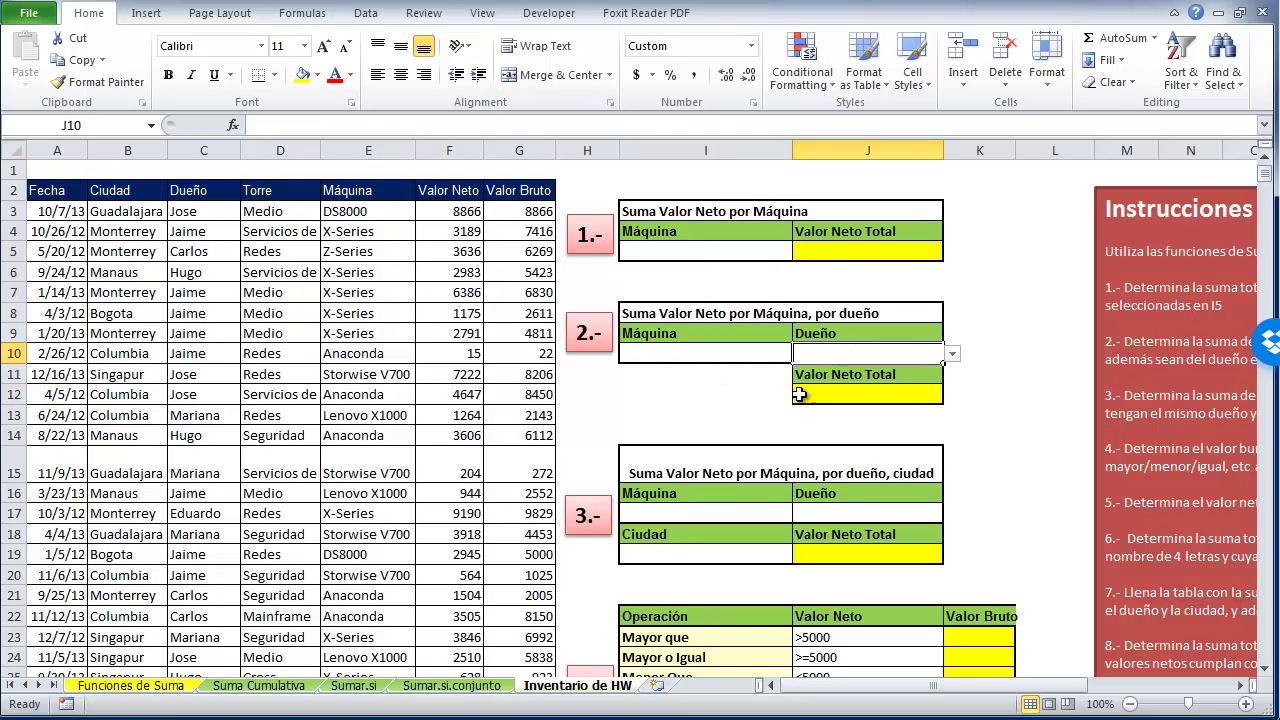
pyautogui.scroll(-2, 800, 395)
pyautogui.click(705, 425)
pyautogui.click(850, 425)
pyautogui.scroll(2, 754, 470)
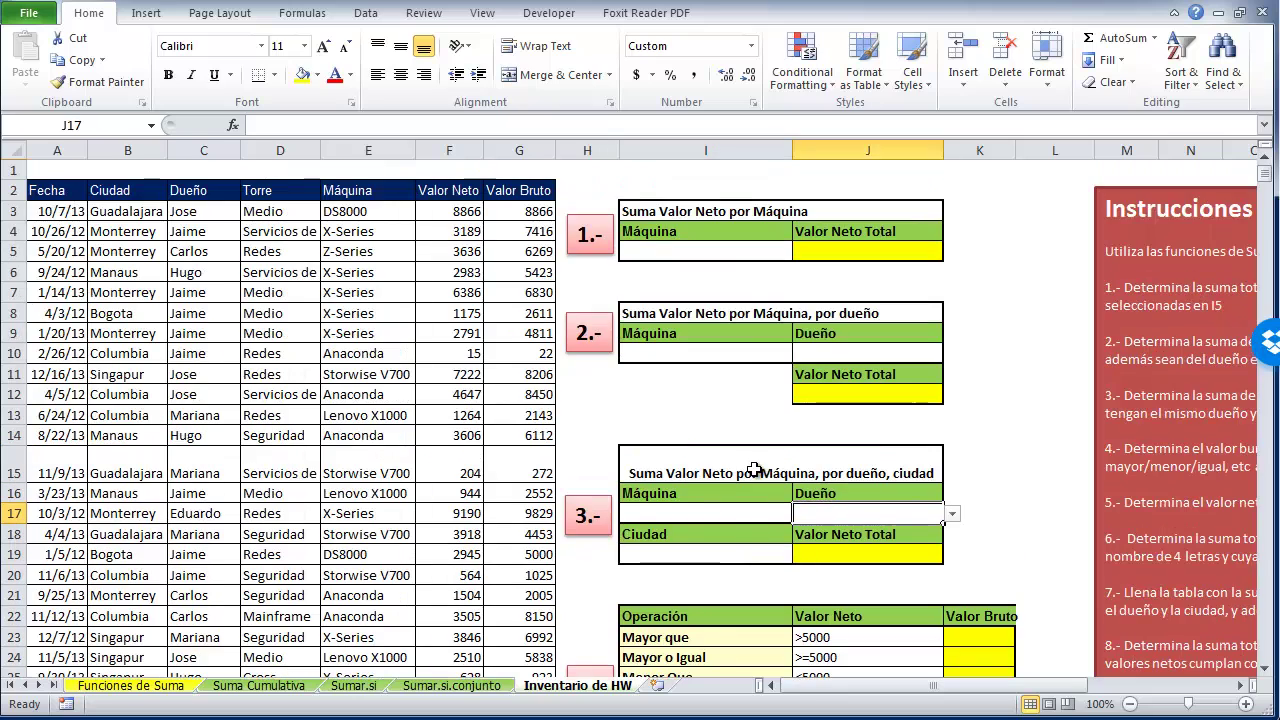
# Choose X-Series as exercise 1's machine in I5, after trying Anaconda and Lenovo X1000
pyautogui.click(702, 251)
pyautogui.click(801, 252)
pyautogui.click(733, 301)
pyautogui.click(801, 252)
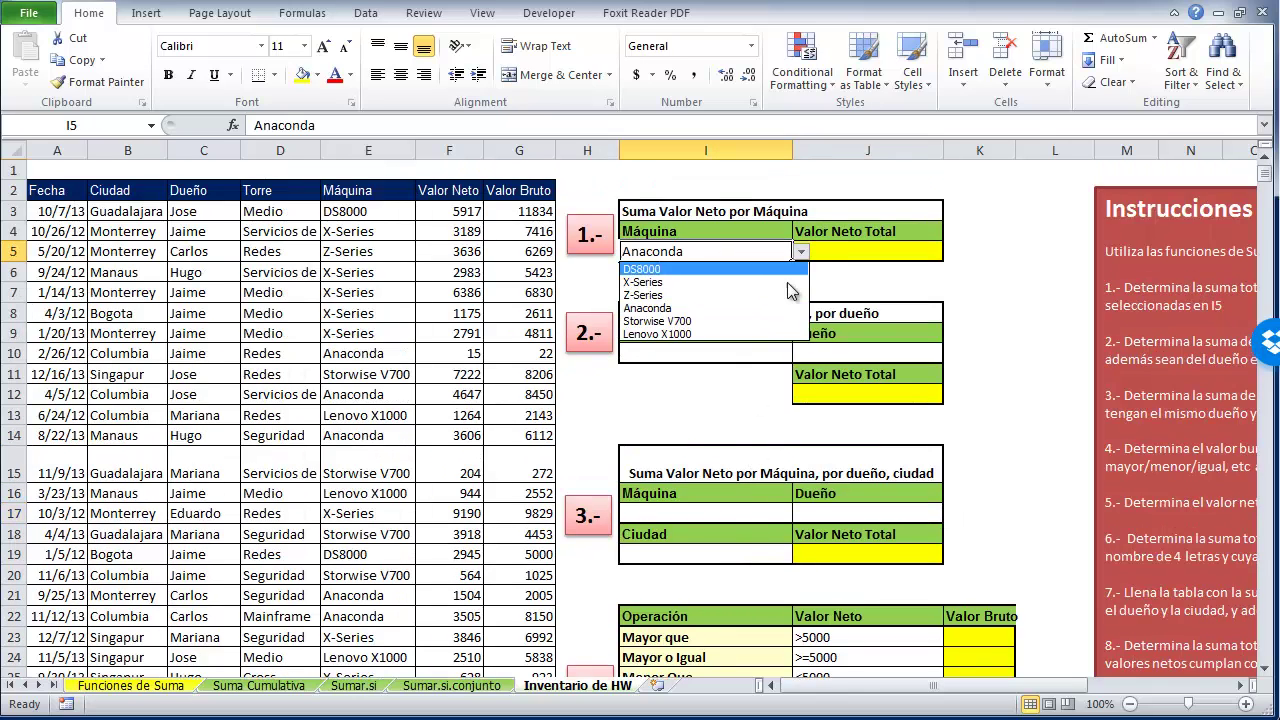
pyautogui.click(705, 334)
pyautogui.click(797, 263)
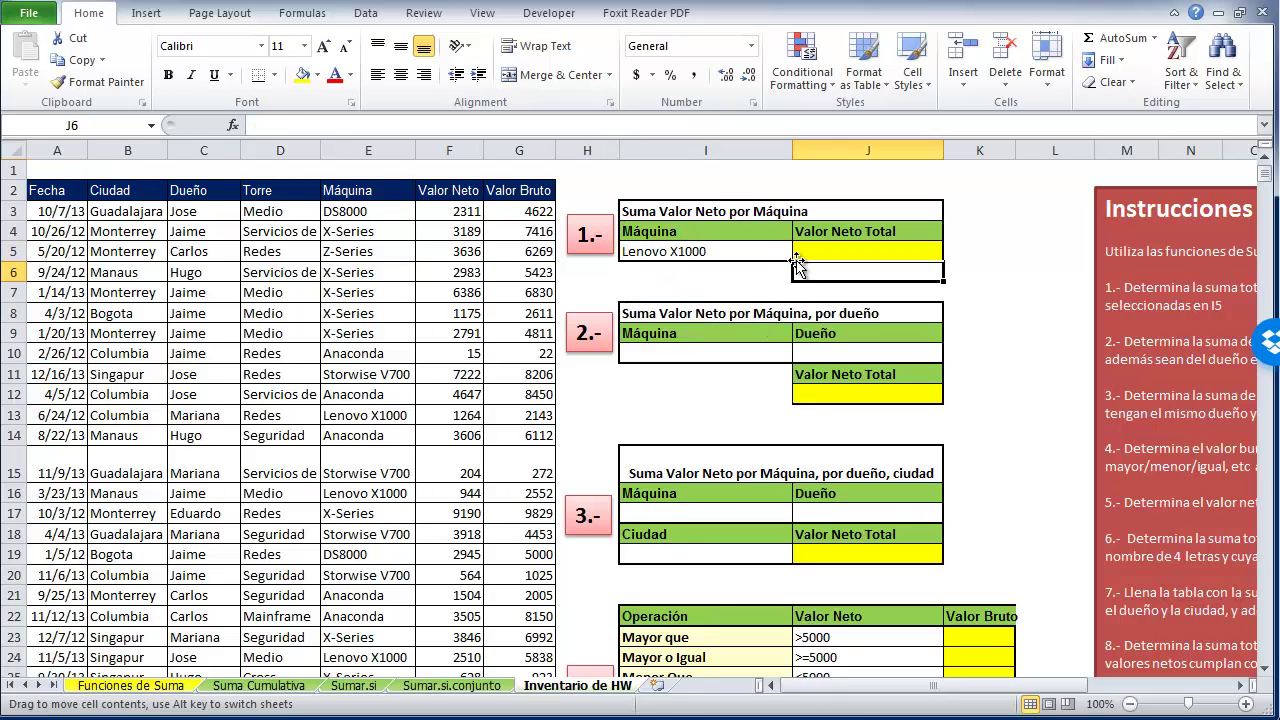
pyautogui.click(705, 251)
pyautogui.click(801, 252)
pyautogui.doubleClick(705, 291)
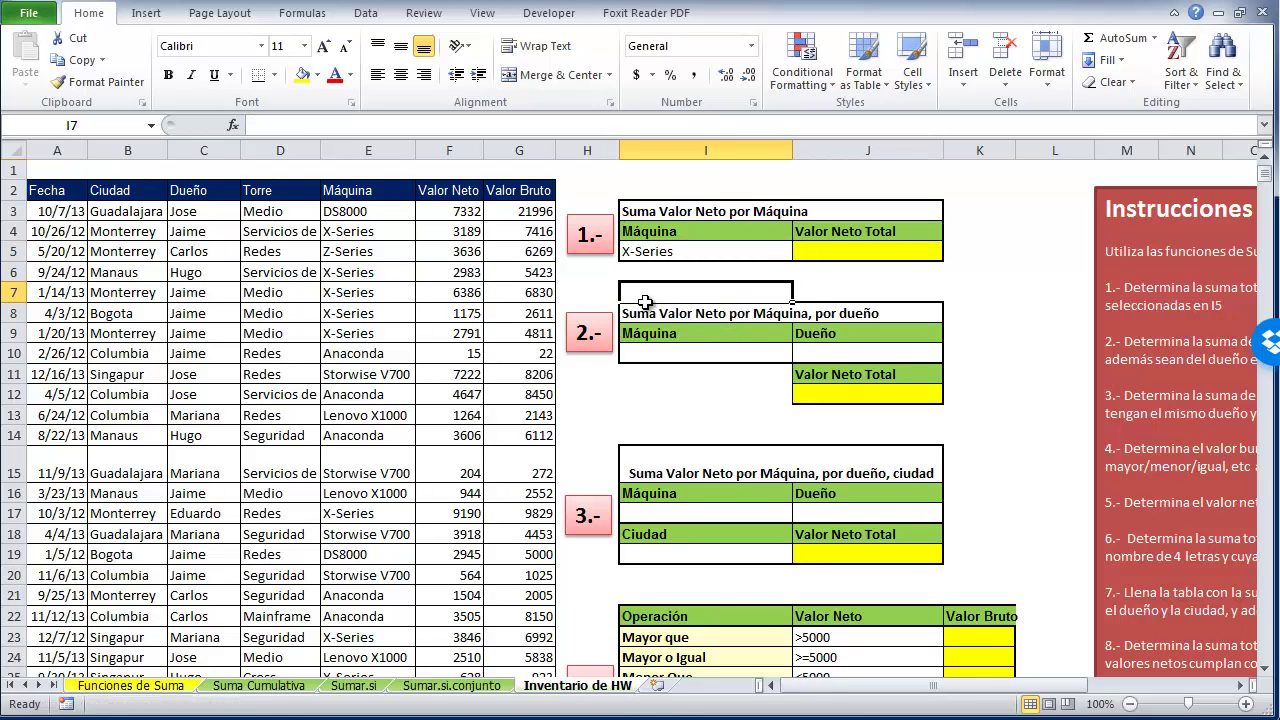
pyautogui.click(866, 250)
# Begin =SUMIF in J5 with the Máquina column as range and I5 as criteria
pyautogui.write('=')
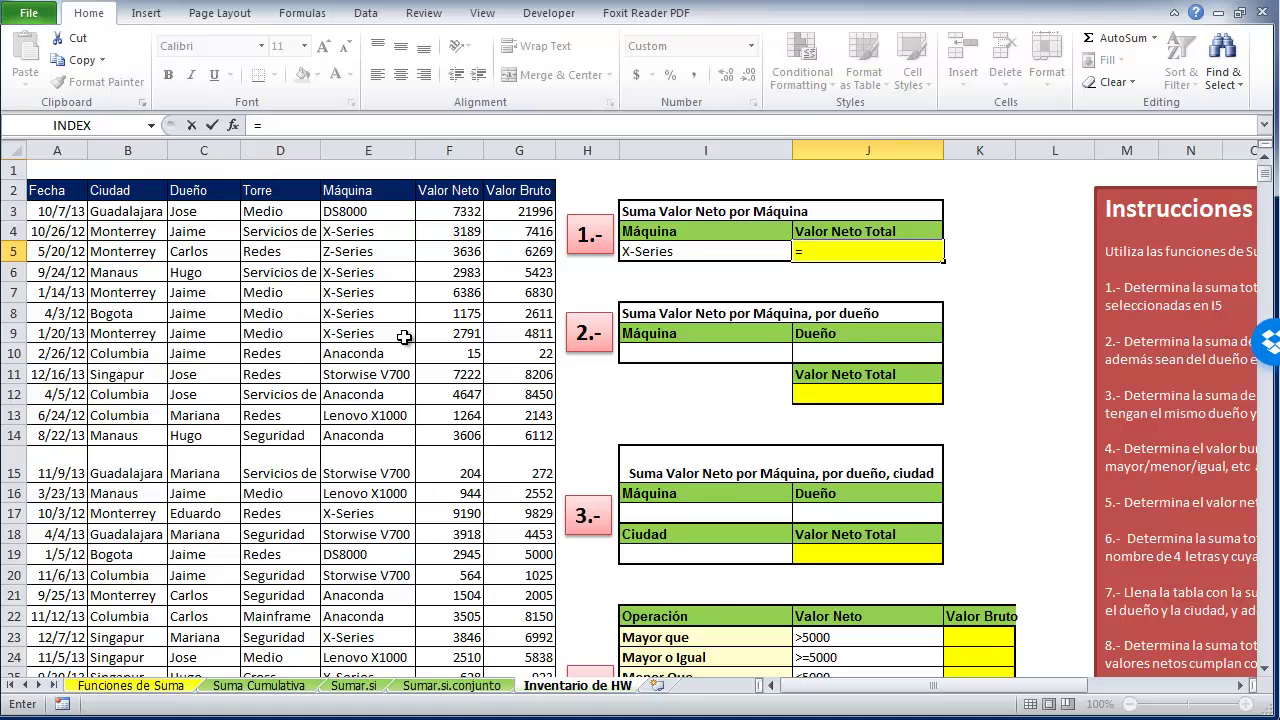
pyautogui.write('sumif(')
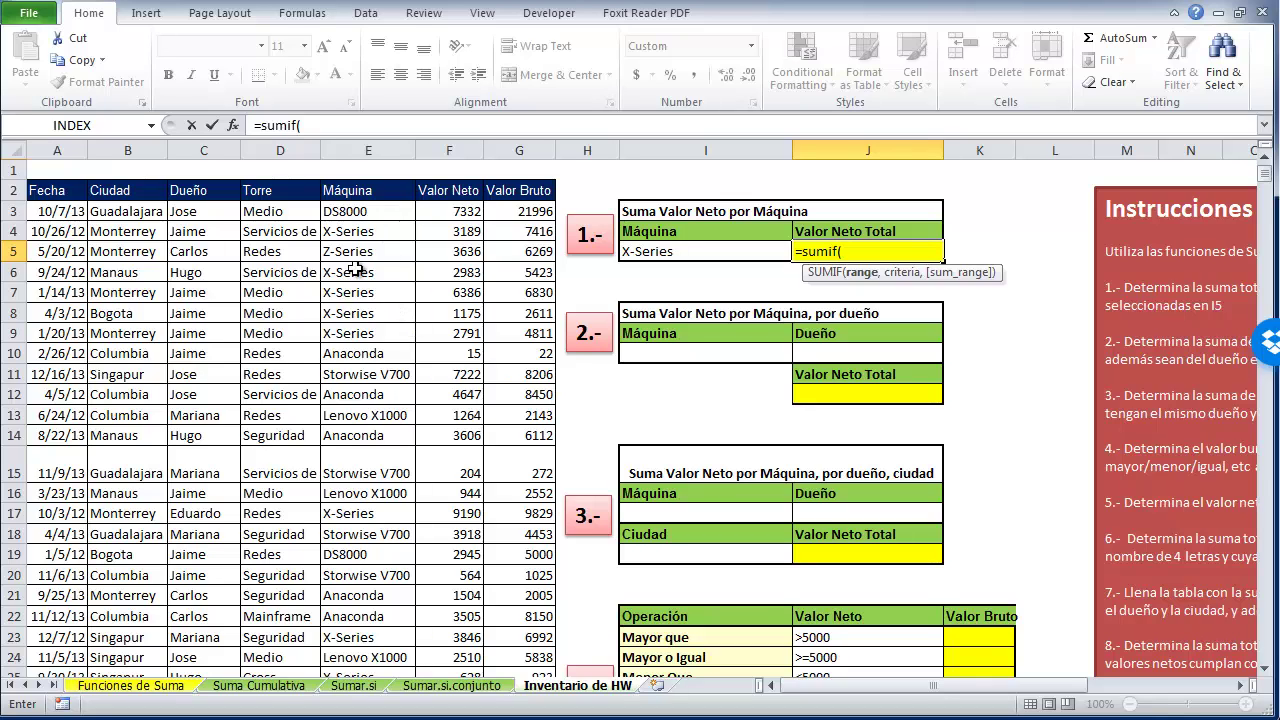
pyautogui.click(350, 214)
pyautogui.hotkey('ctrl', 'shift', 'Down')
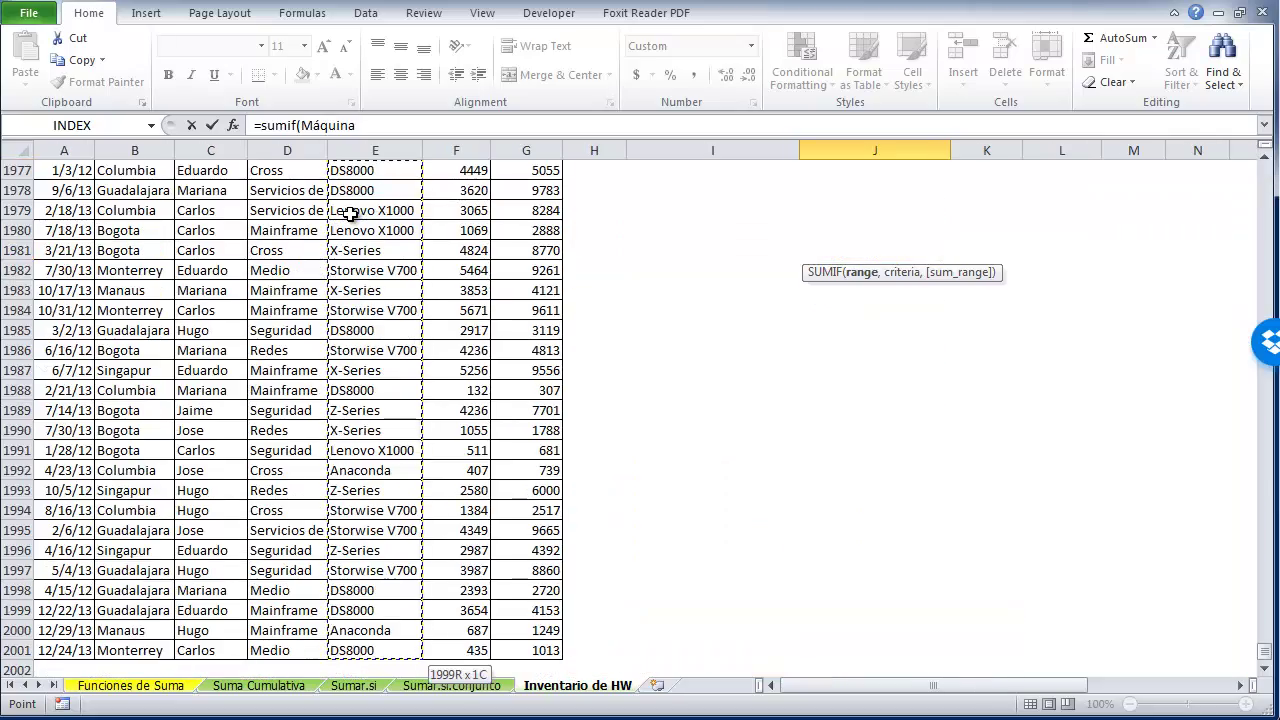
pyautogui.scroll(16, 340, 330)
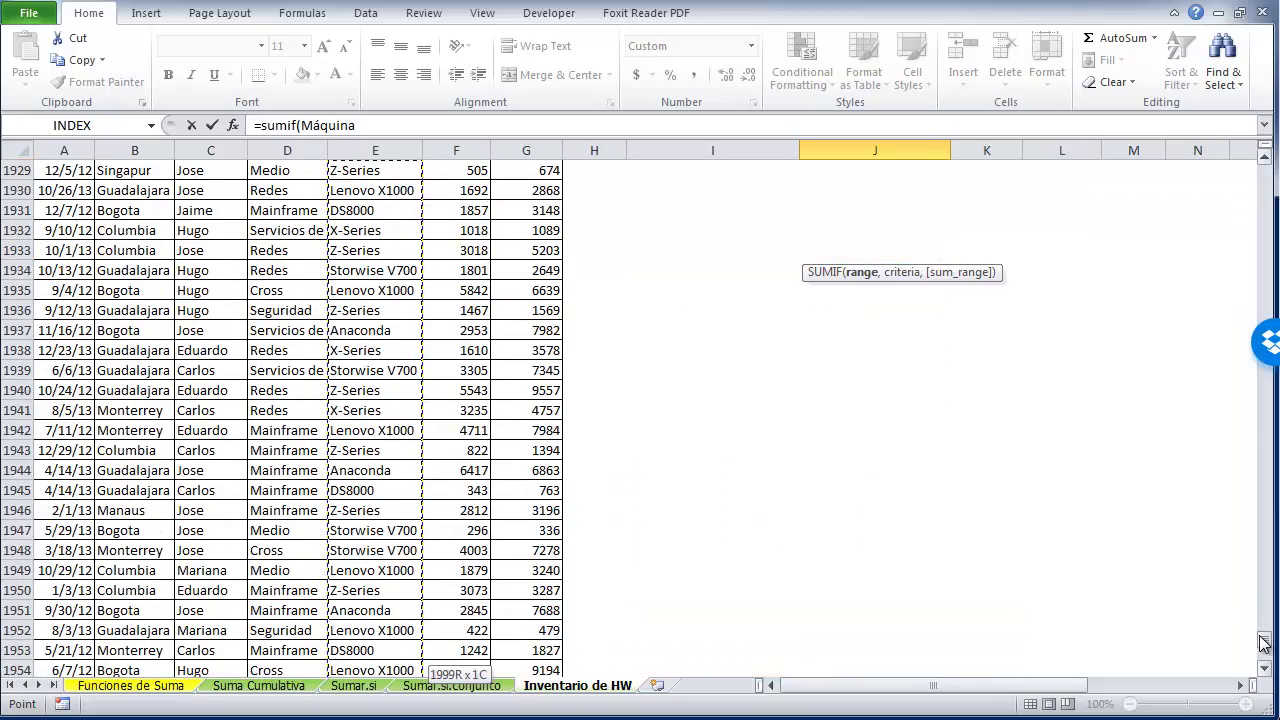
pyautogui.moveTo(1264, 640); pyautogui.dragTo(1264, 172)
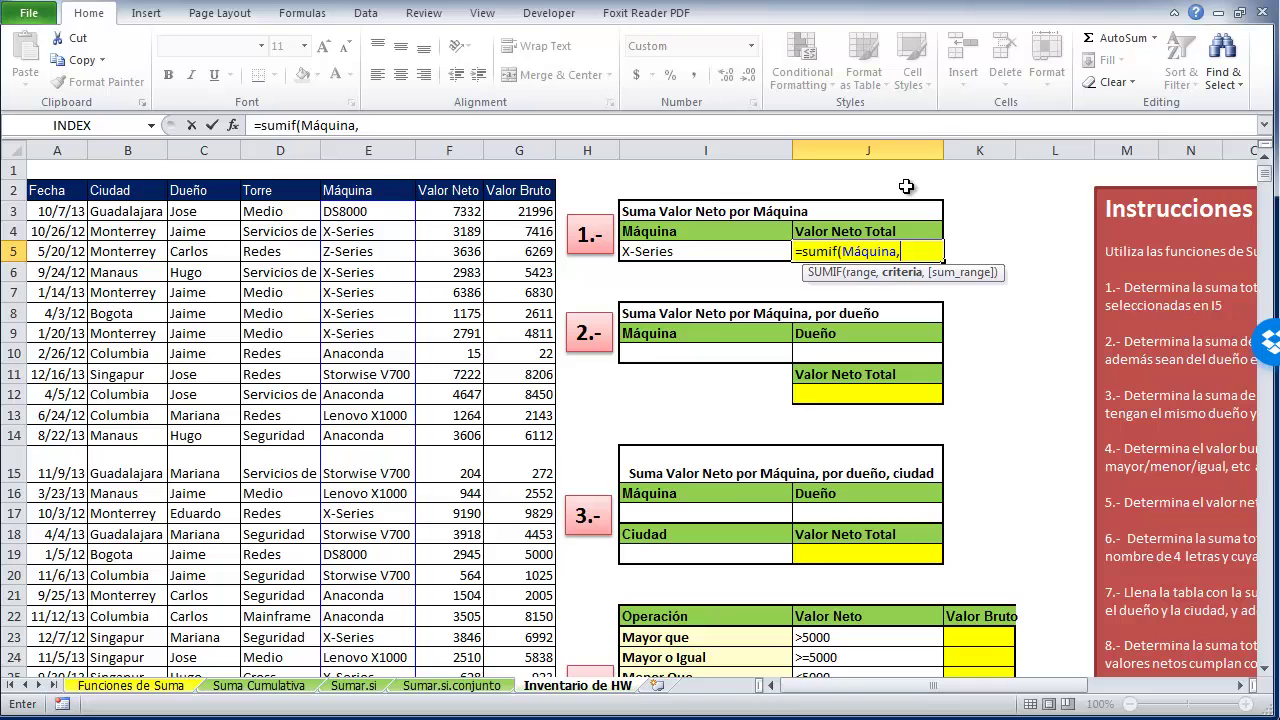
pyautogui.click(727, 254)
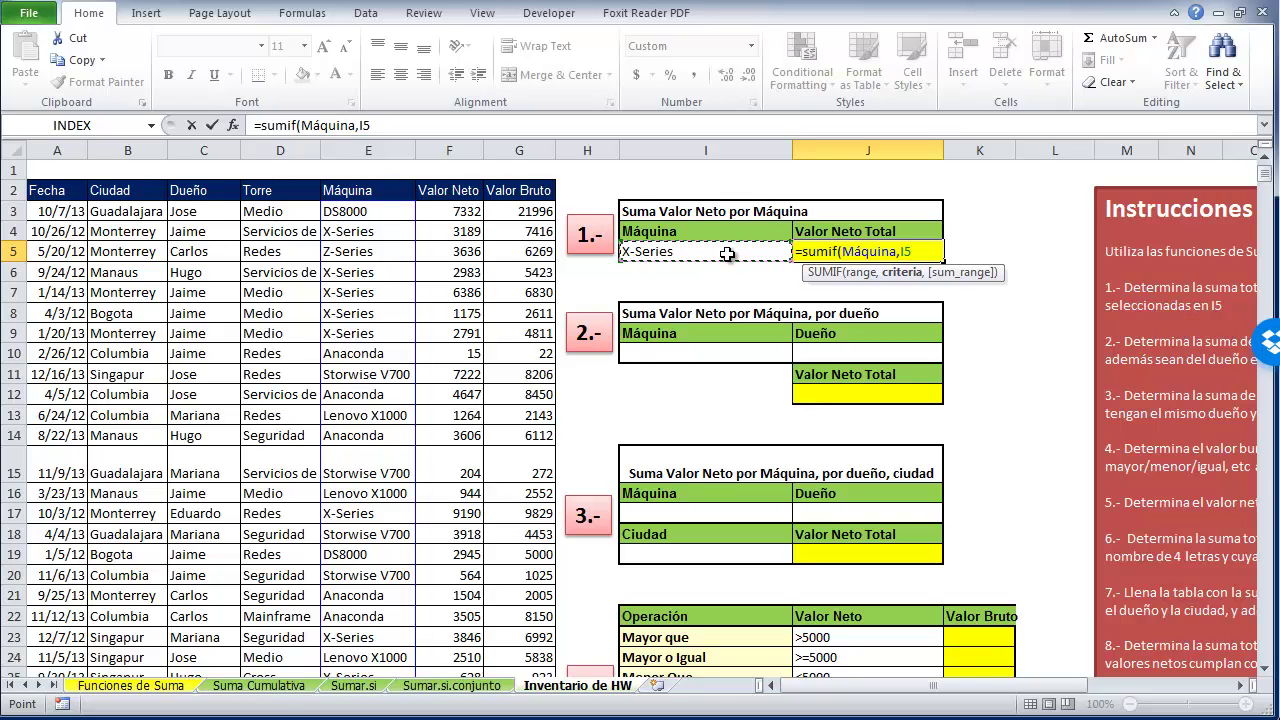
# Add the Valor_Neto column as sum range and enter the formula, giving 973,579
pyautogui.write(',')
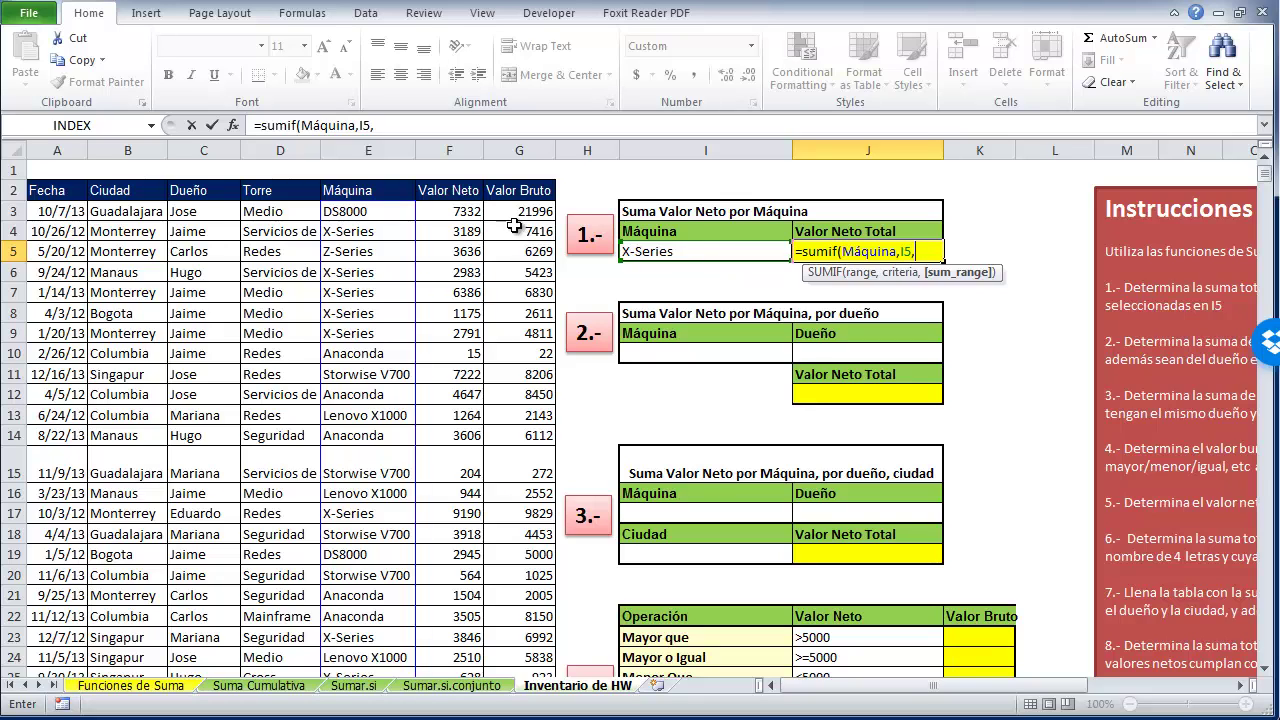
pyautogui.click(468, 214)
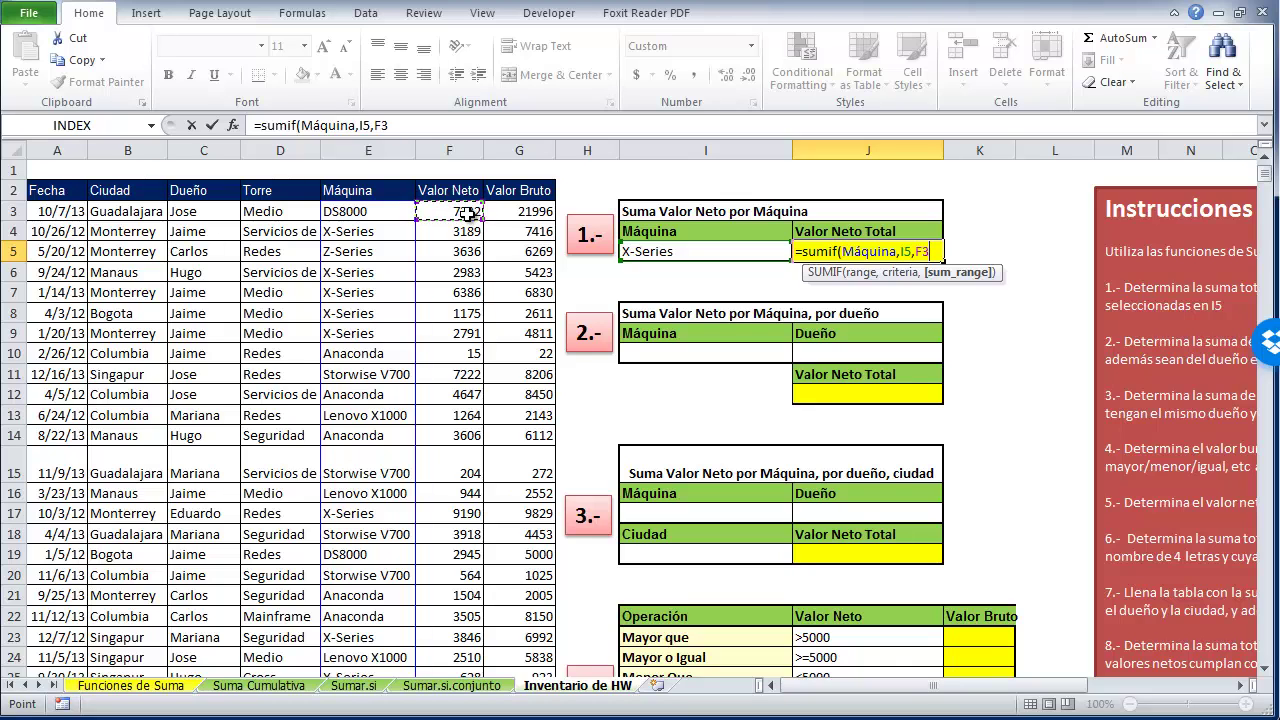
pyautogui.hotkey('ctrl', 'shift', 'Down')
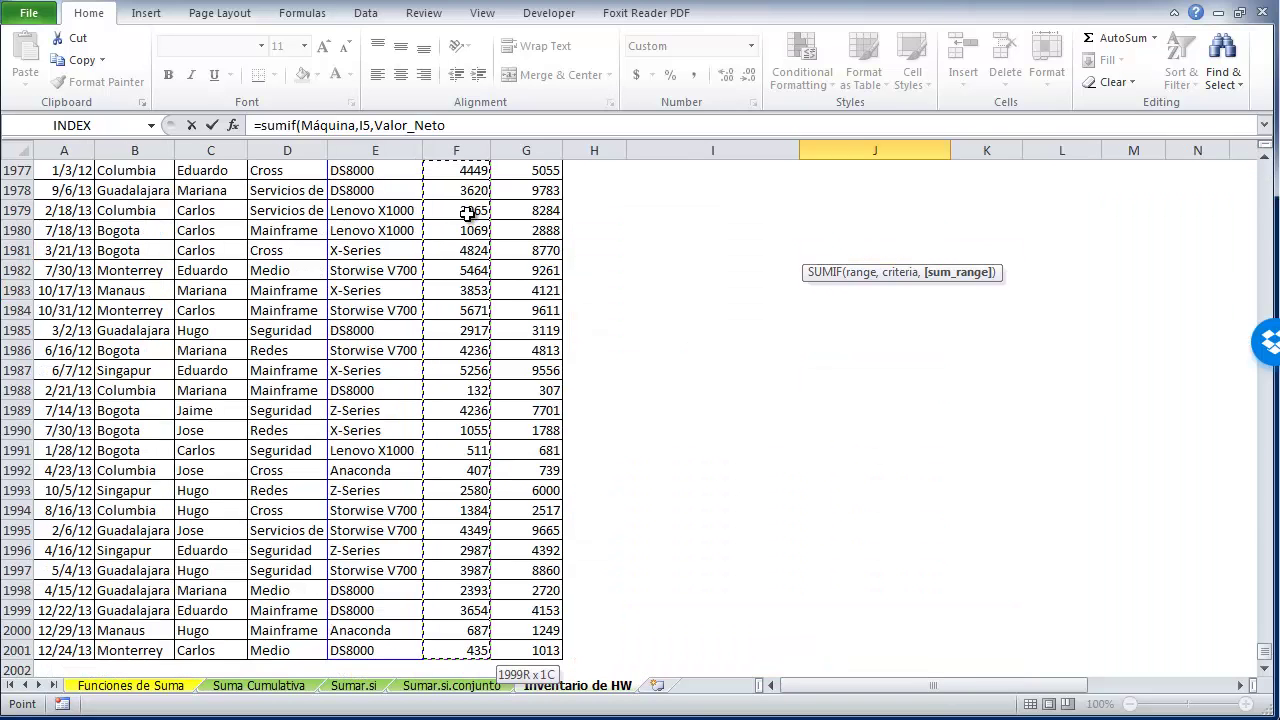
pyautogui.write(')')
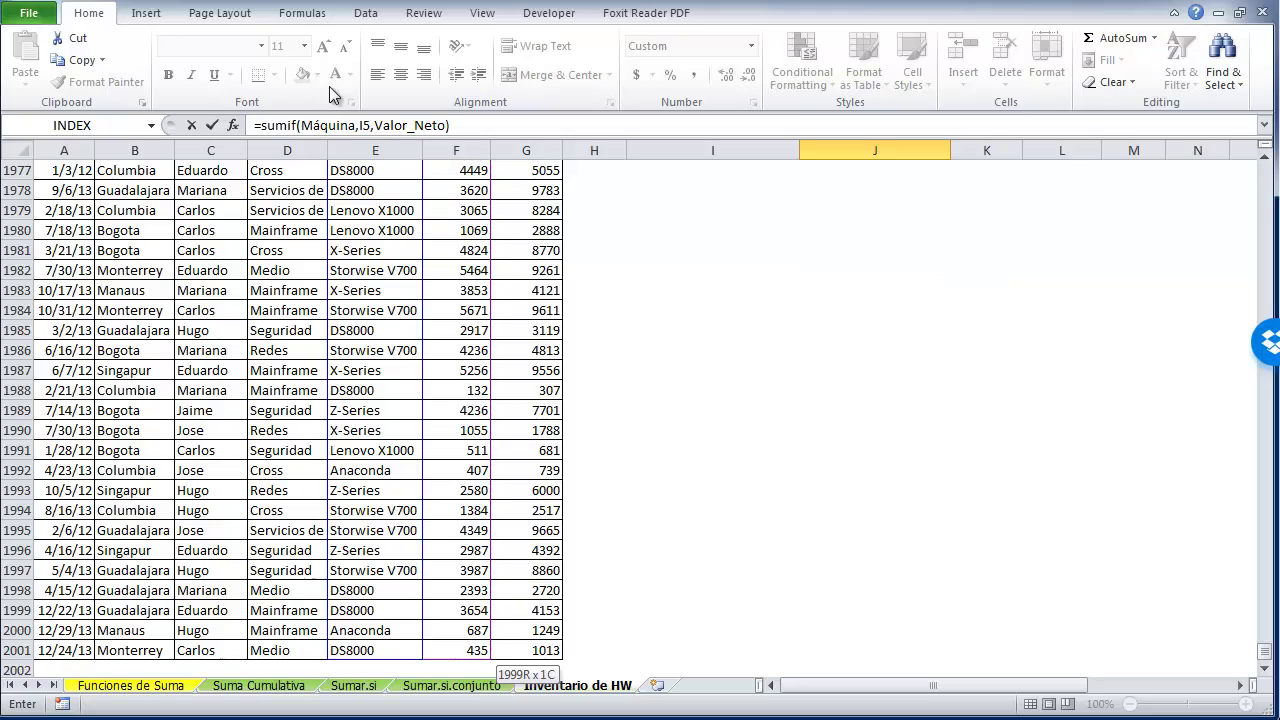
pyautogui.moveTo(1265, 651); pyautogui.dragTo(1272, 165)
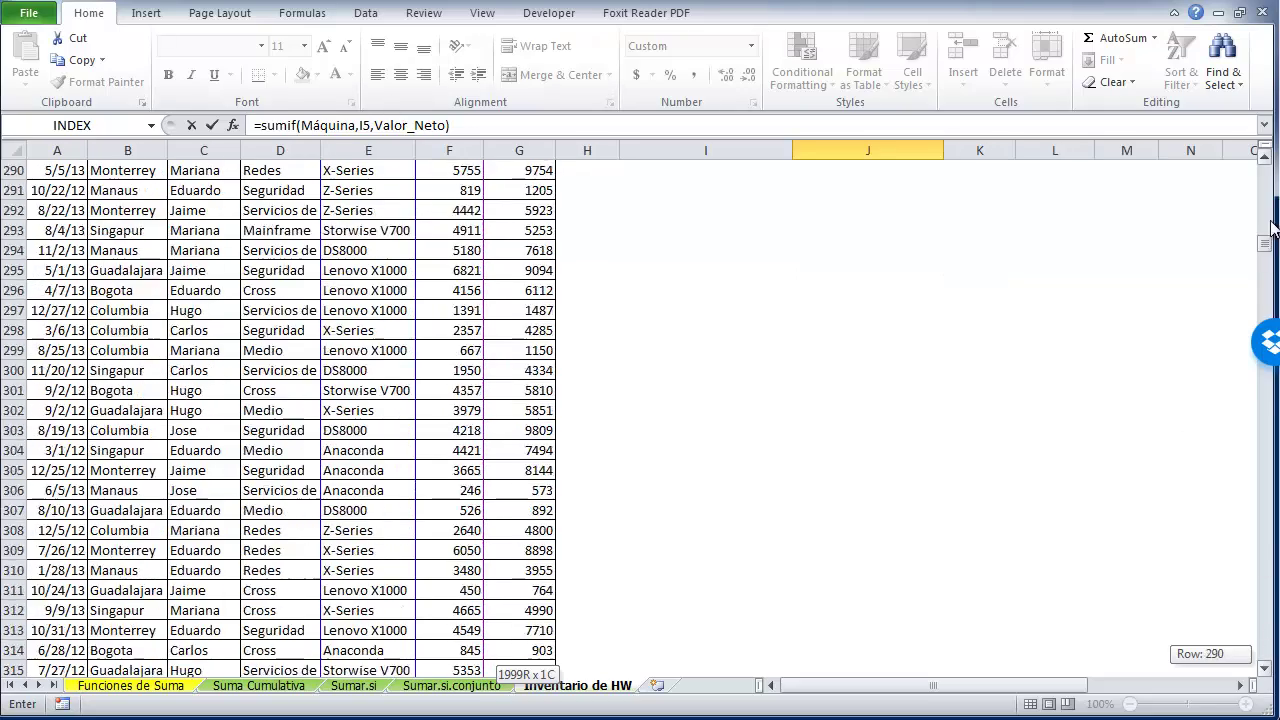
pyautogui.press('Return')
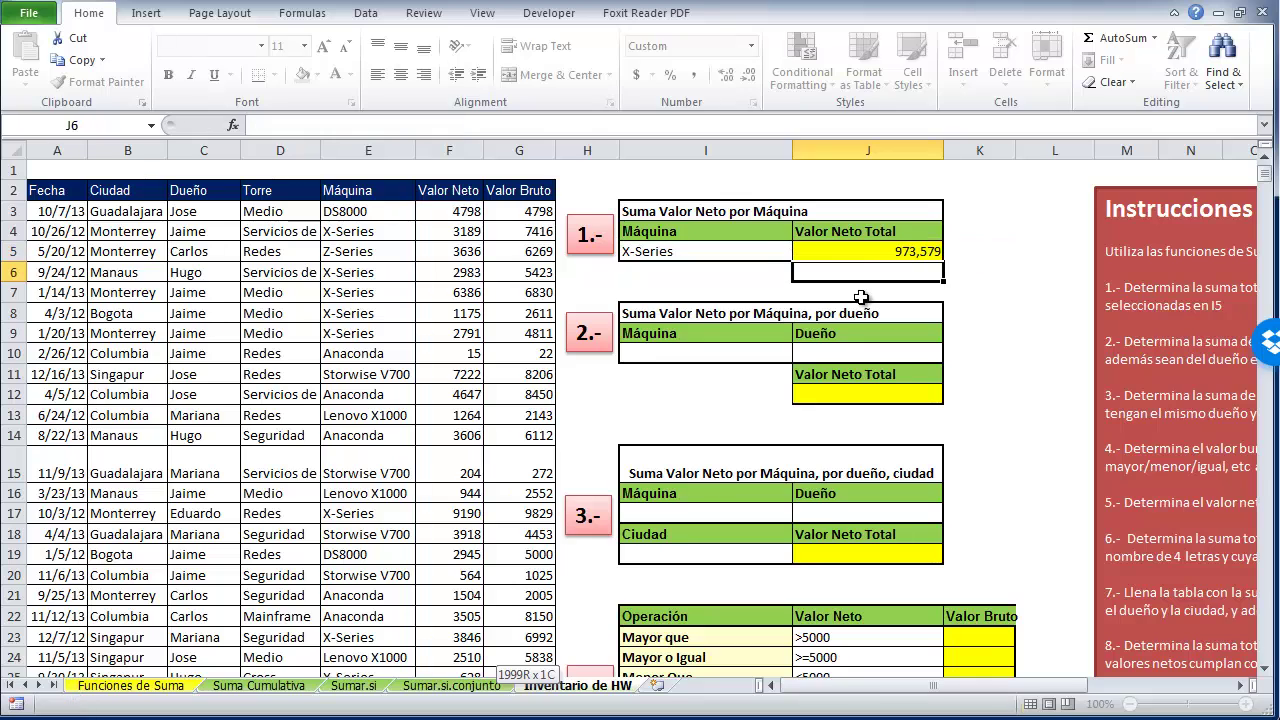
pyautogui.click(855, 252)
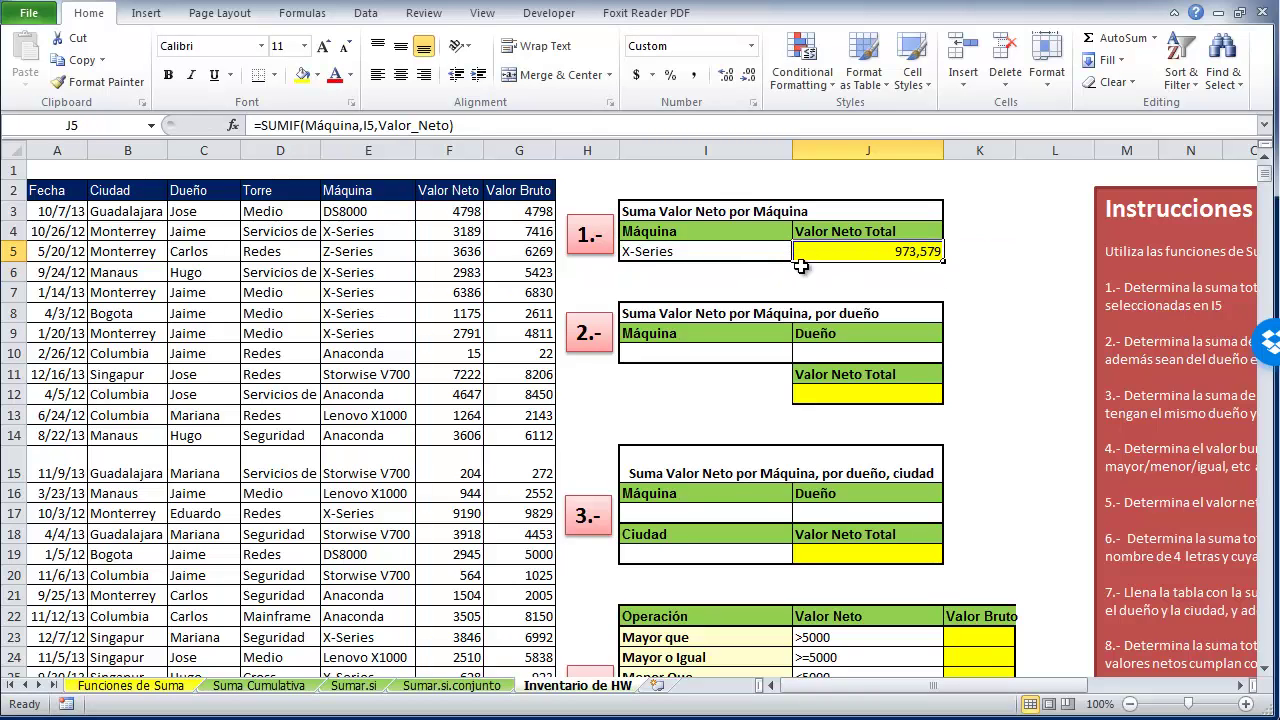
pyautogui.click(741, 257)
# Switch I5 through Storwise V700 and Anaconda to Z-Series, updating J5 to 998,842
pyautogui.click(801, 253)
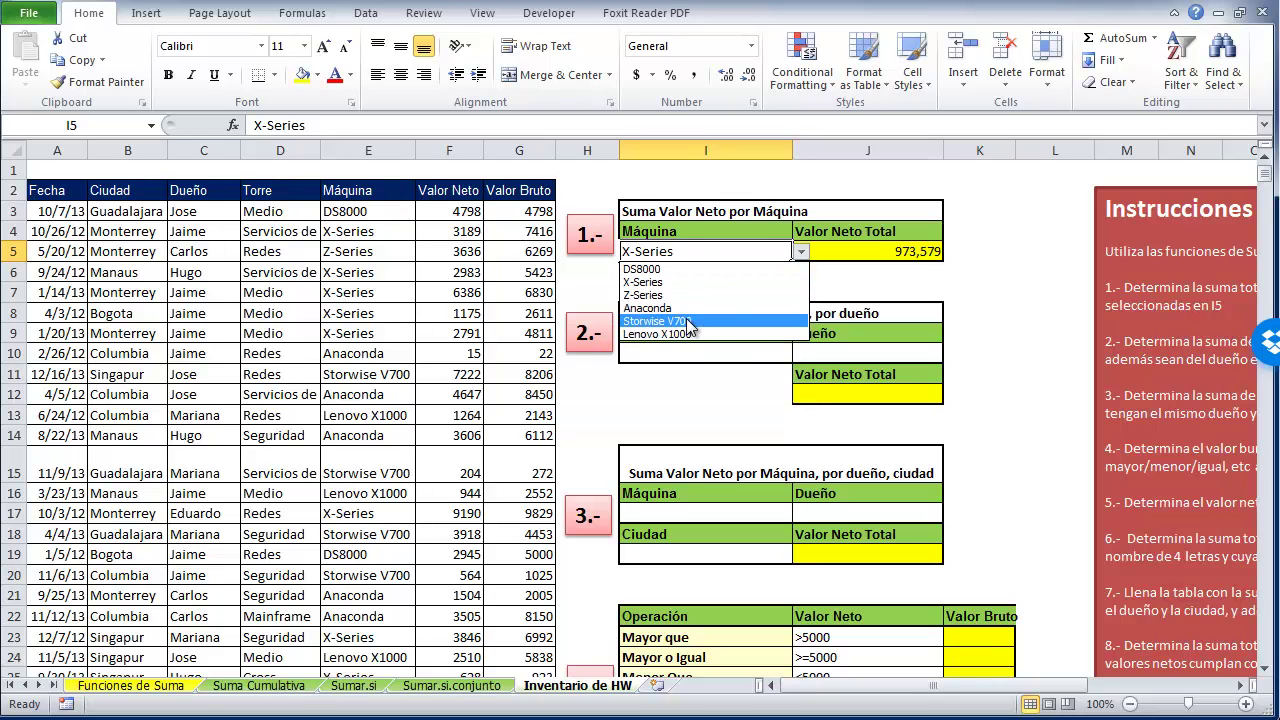
pyautogui.click(687, 321)
pyautogui.click(801, 252)
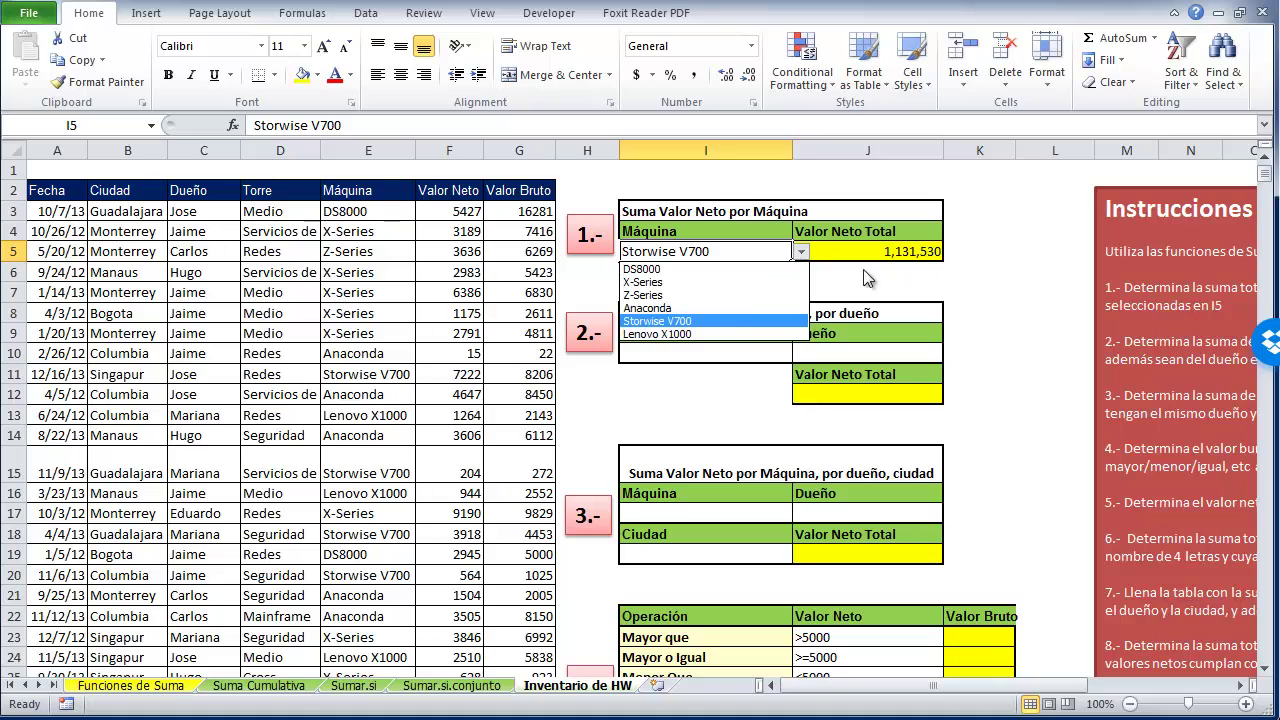
pyautogui.click(731, 309)
pyautogui.click(801, 252)
pyautogui.click(750, 295)
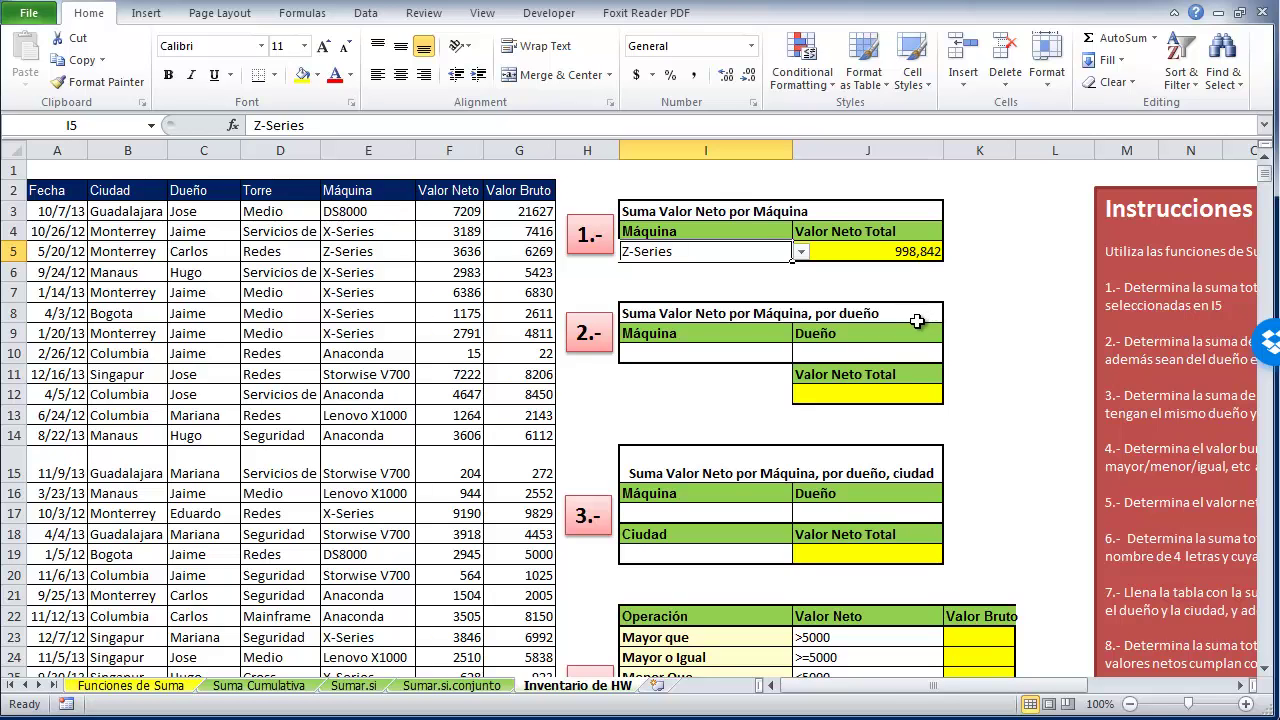
# Choose Anaconda as machine in I10 and Mariana as owner in J10
pyautogui.click(705, 362)
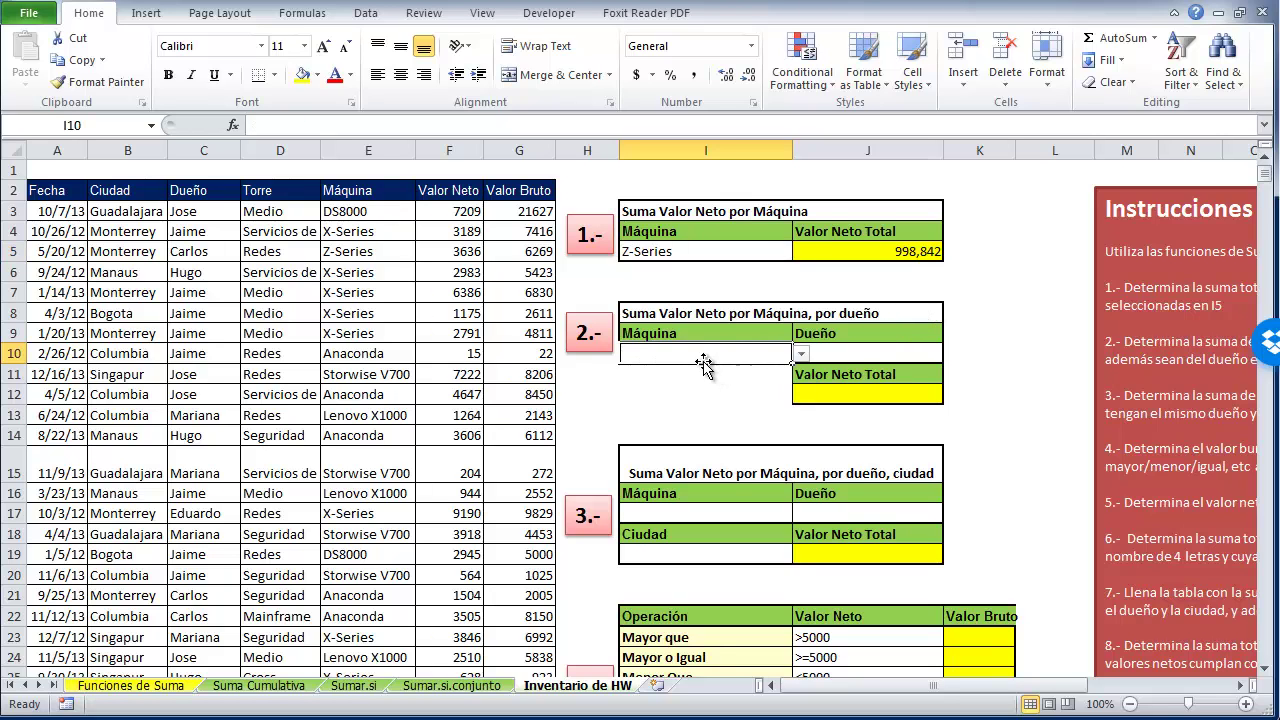
pyautogui.scroll(-2, 640, 420)
pyautogui.scroll(2, 640, 418)
pyautogui.click(801, 354)
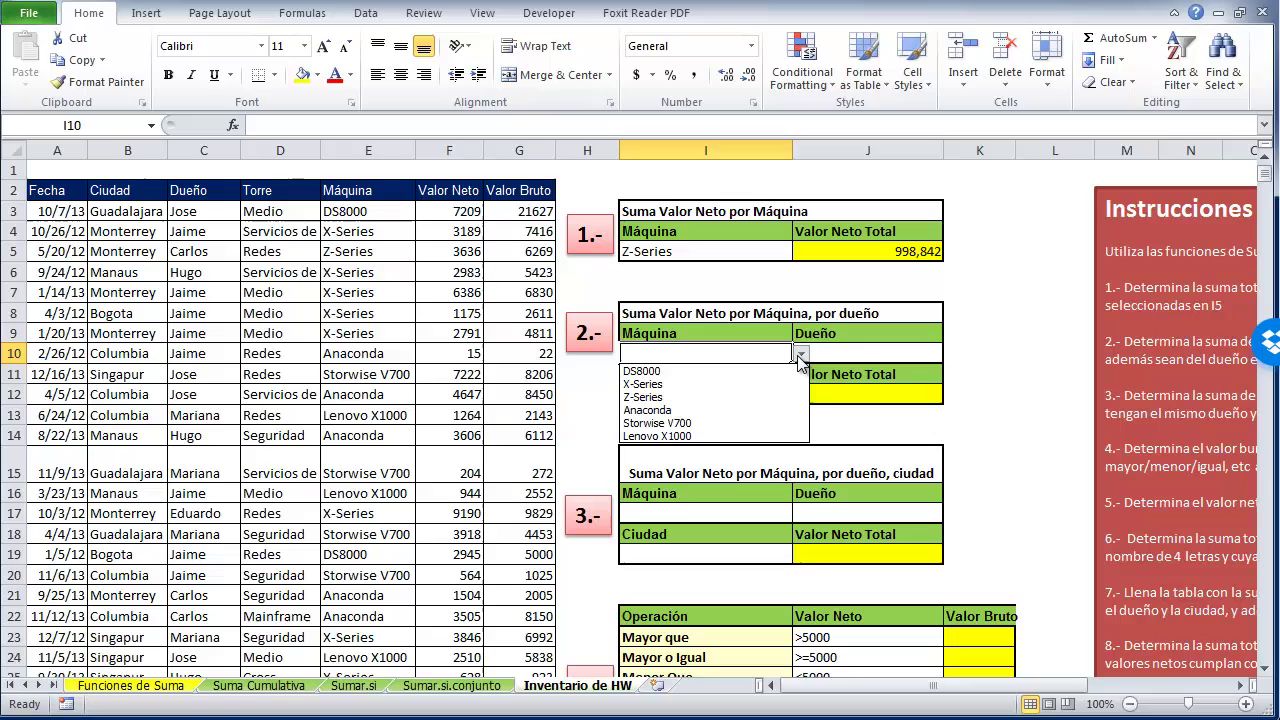
pyautogui.click(725, 410)
pyautogui.click(888, 354)
pyautogui.click(952, 354)
pyautogui.click(903, 422)
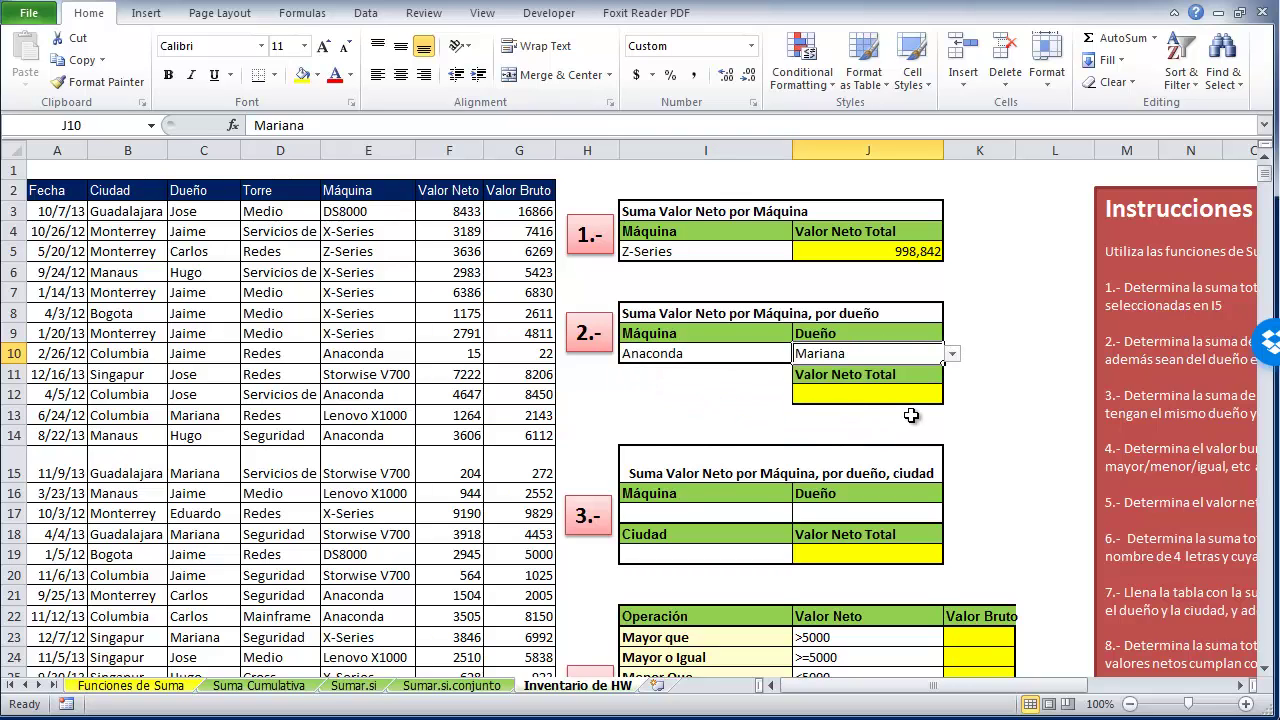
pyautogui.click(987, 412)
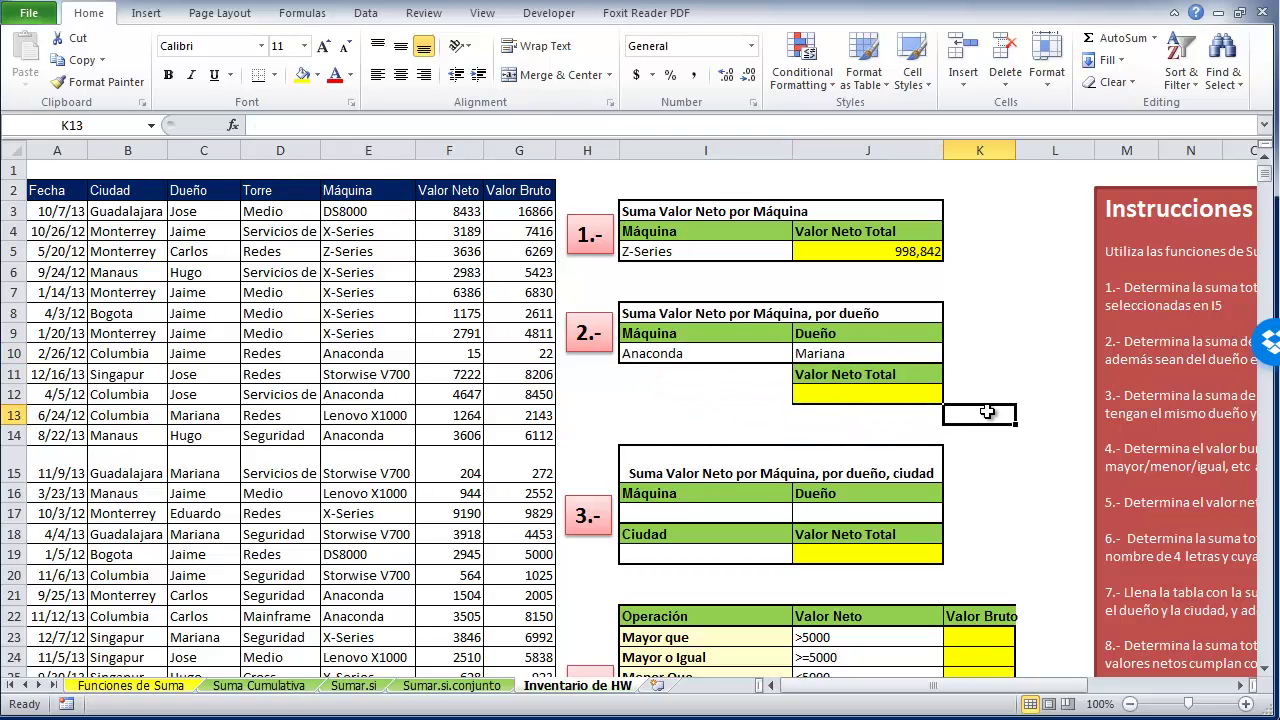
pyautogui.click(815, 399)
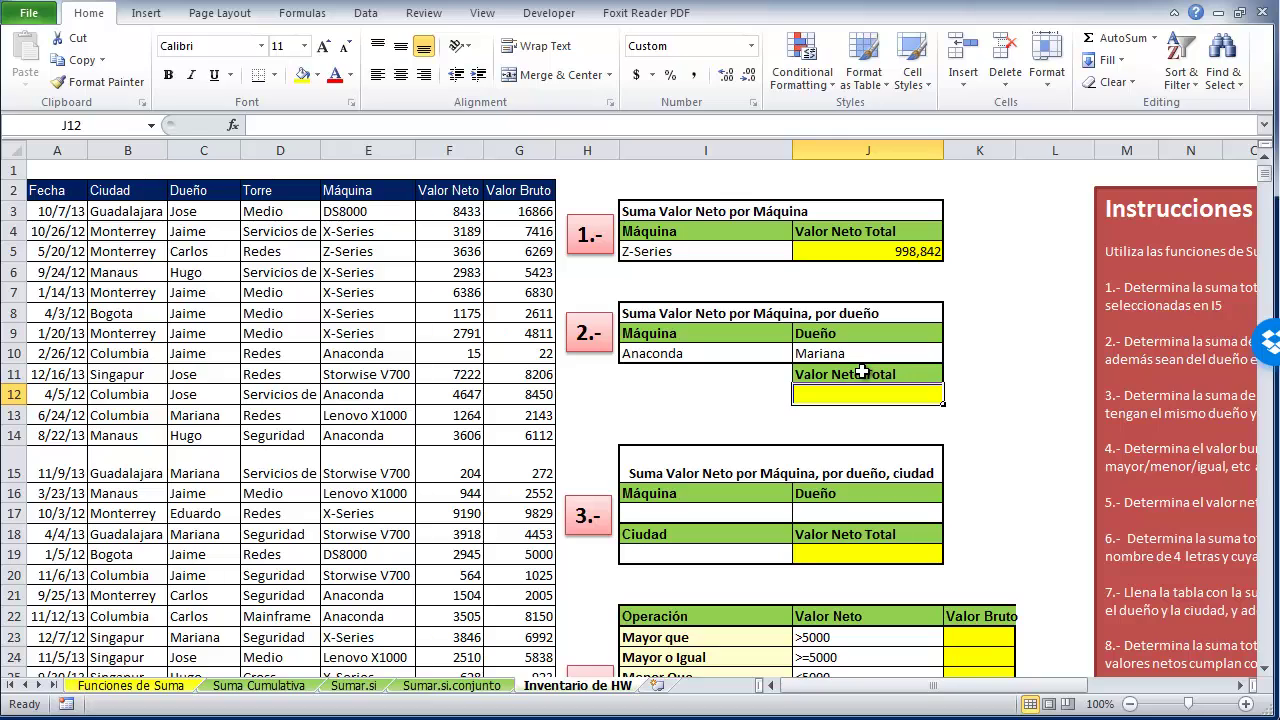
# Start =SUMIFS in J12 with Valor_Neto as sum range and Máquina as first criteria range
pyautogui.write('=sumar.')
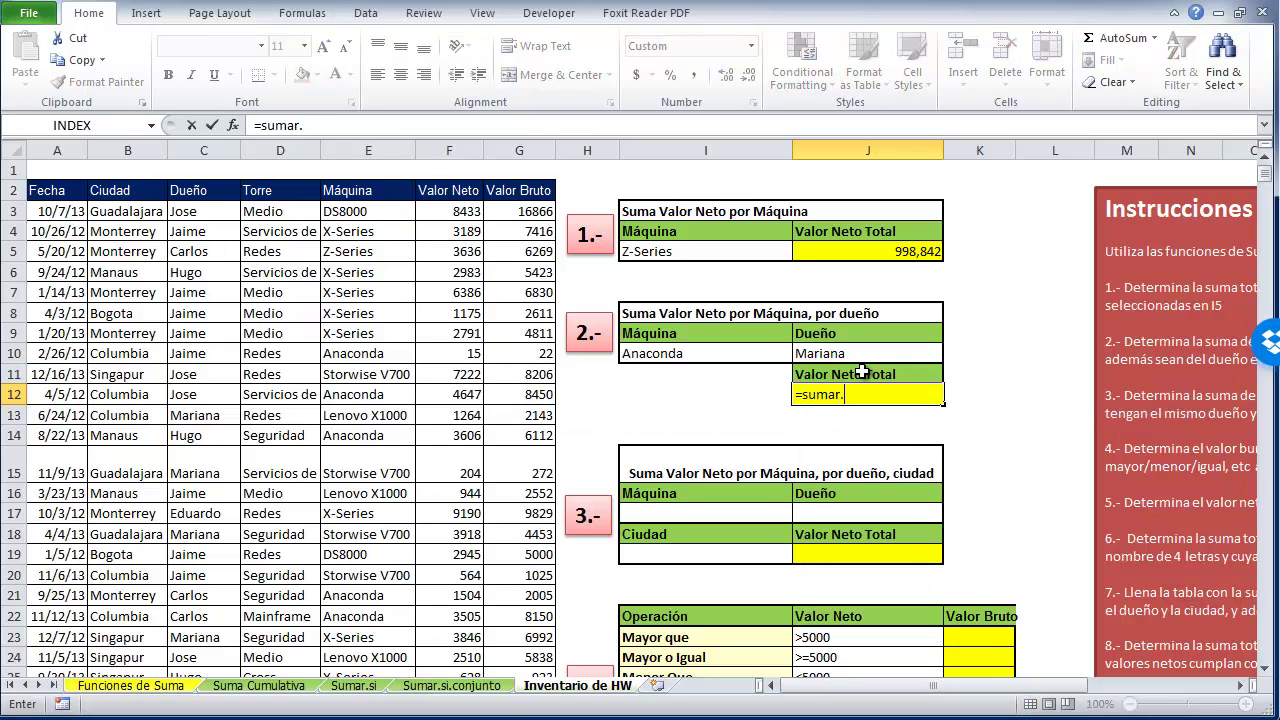
pyautogui.press('BackSpace')
pyautogui.press('BackSpace')
pyautogui.write('conjun')
pyautogui.write('to')
pyautogui.press('BackSpace')
pyautogui.press('BackSpace')
pyautogui.press('BackSpace')
pyautogui.press('BackSpace')
pyautogui.press('BackSpace')
pyautogui.press('BackSpace')
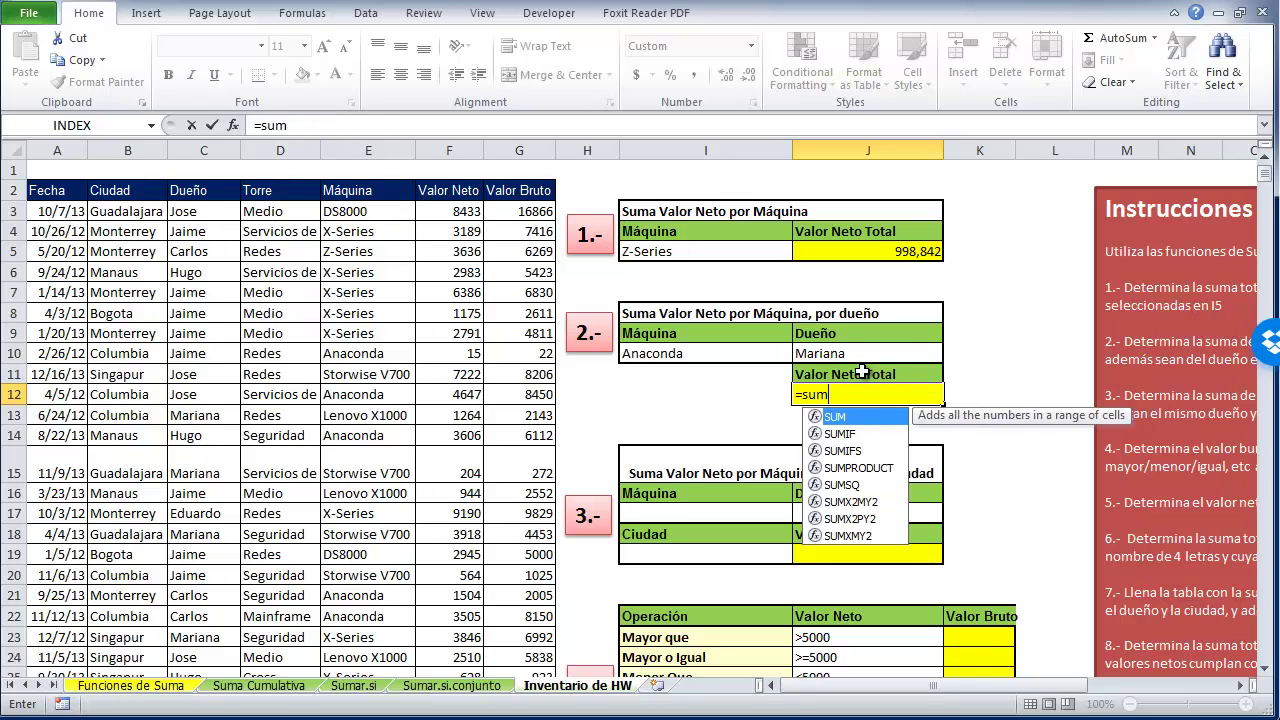
pyautogui.press('BackSpace')
pyautogui.write('mifs(')
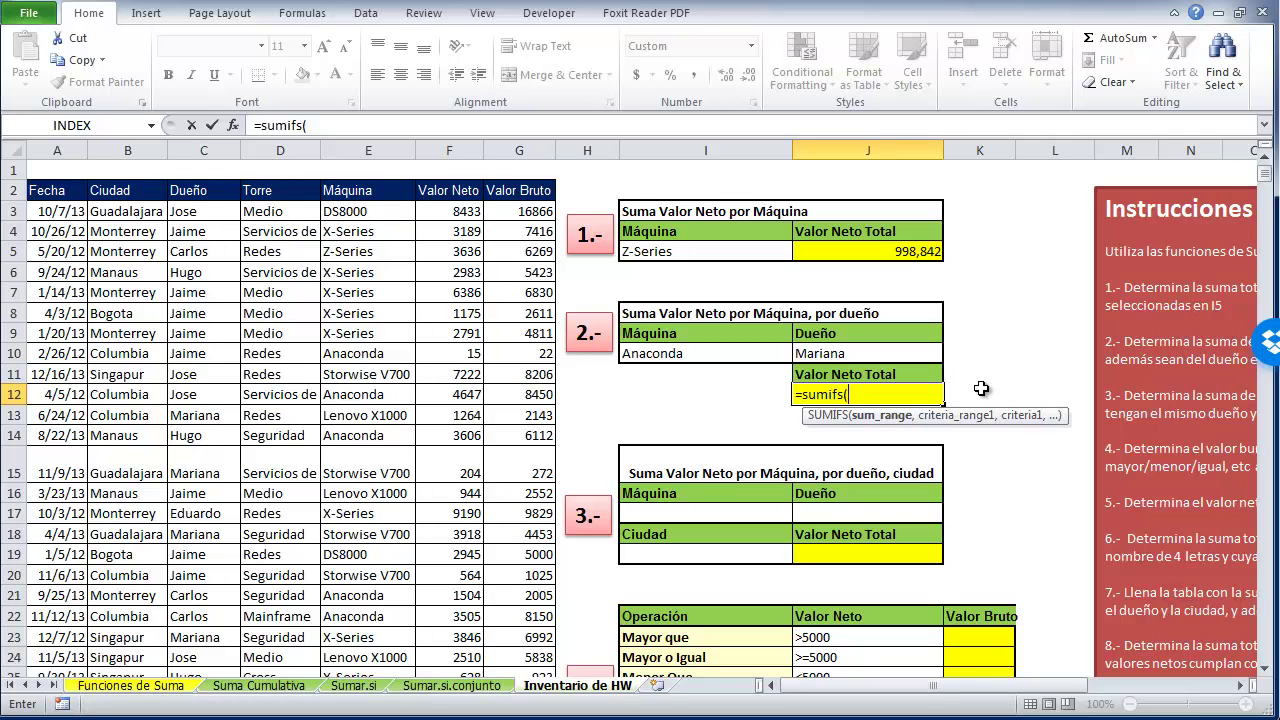
pyautogui.write('valor')
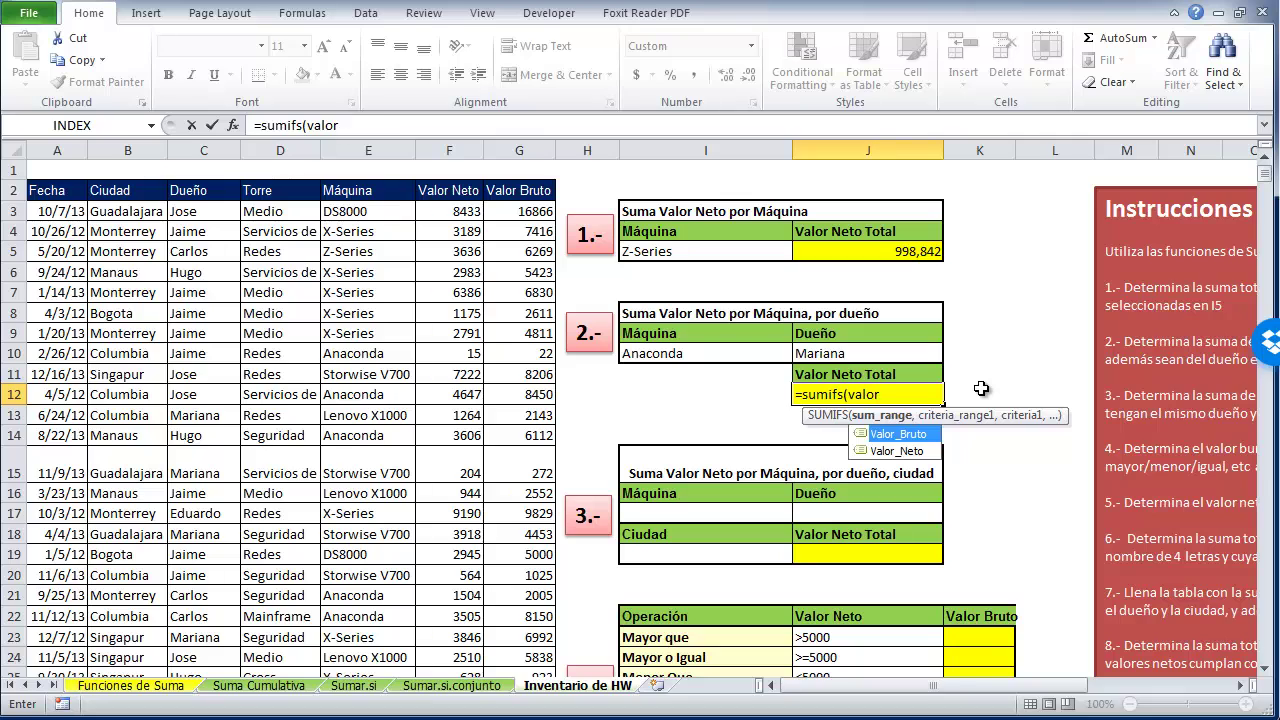
pyautogui.press('Down')
pyautogui.press('Tab')
pyautogui.write(',')
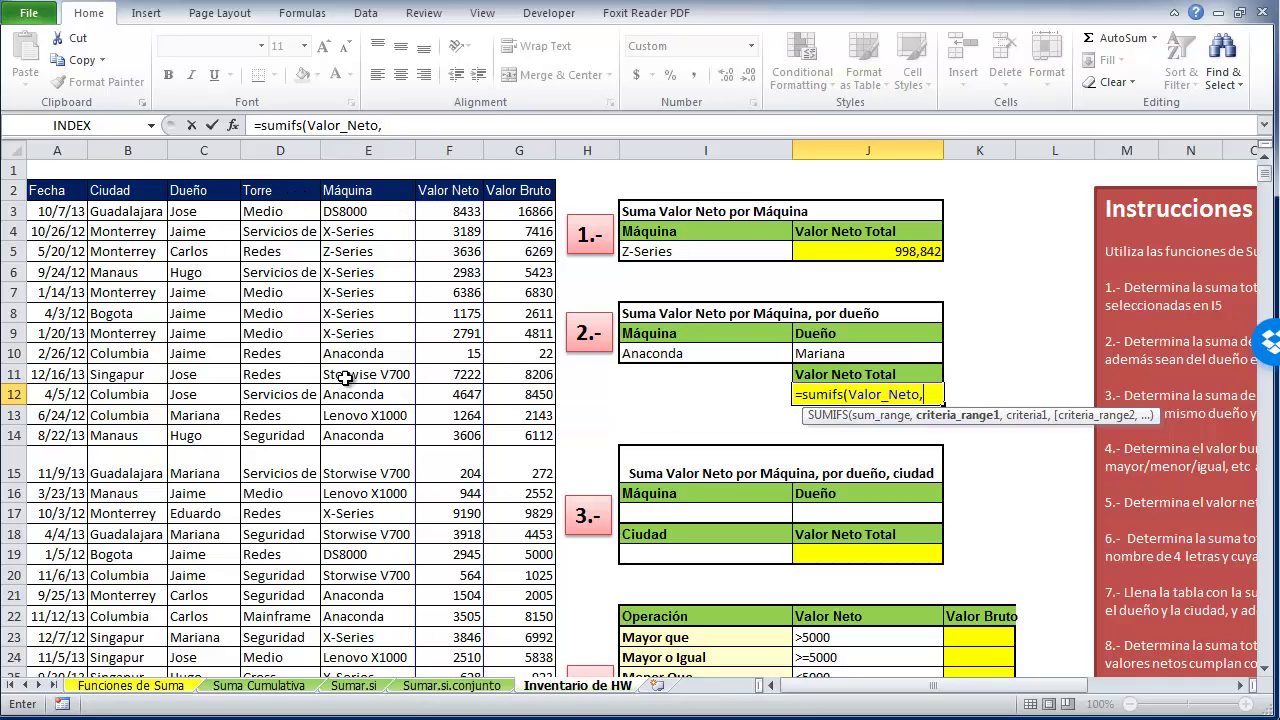
pyautogui.write('ma')
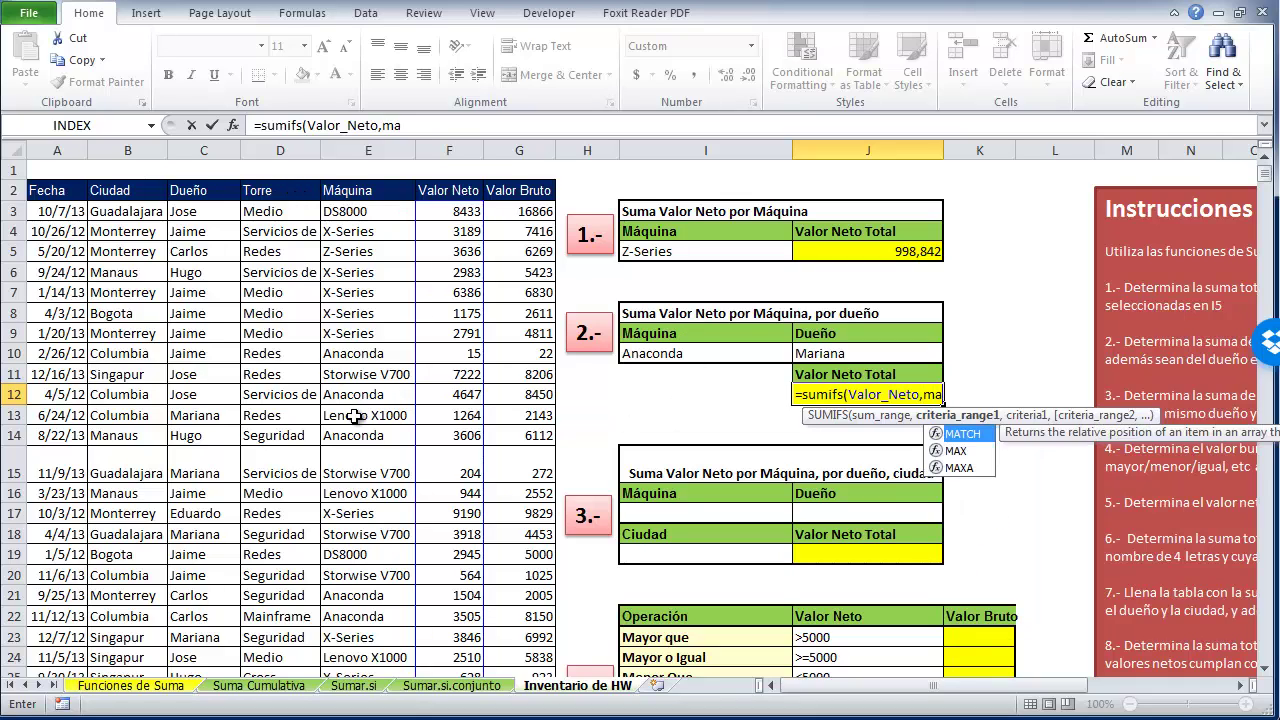
pyautogui.write('q')
pyautogui.press('BackSpace')
pyautogui.press('BackSpace')
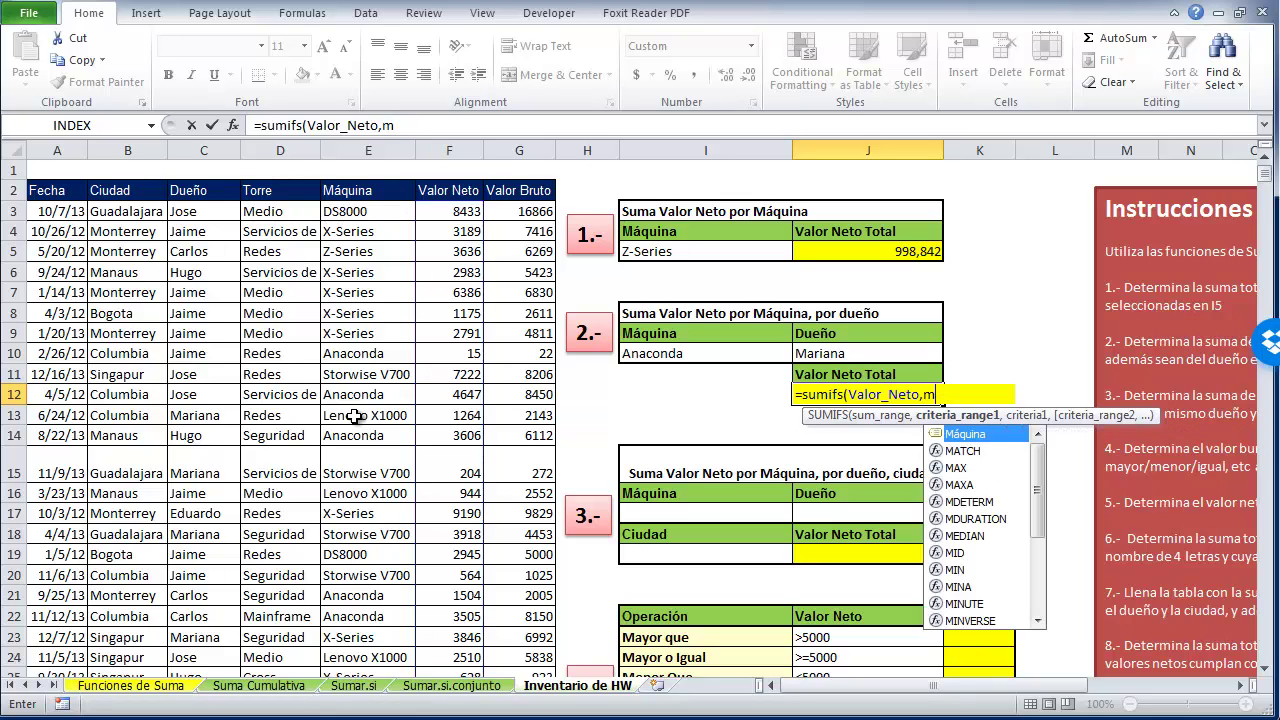
pyautogui.press('BackSpace')
pyautogui.write('M')
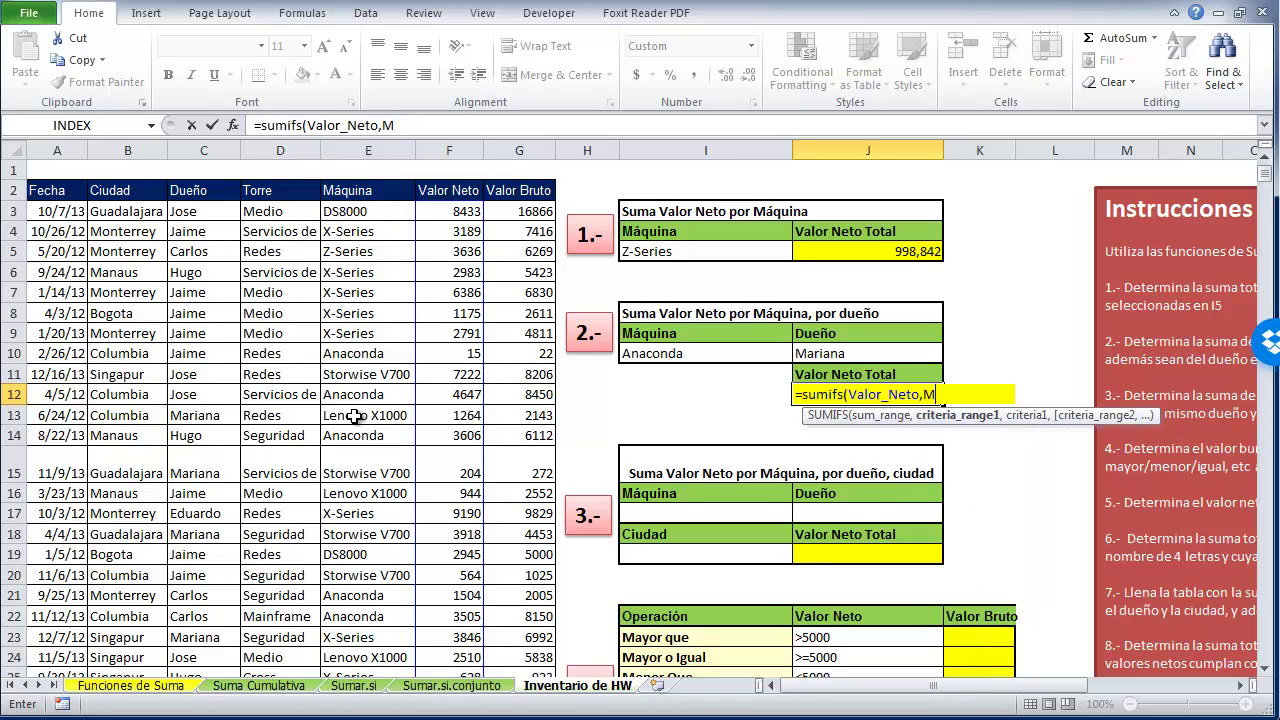
pyautogui.write('á')
pyautogui.press('Tab')
pyautogui.write(',')
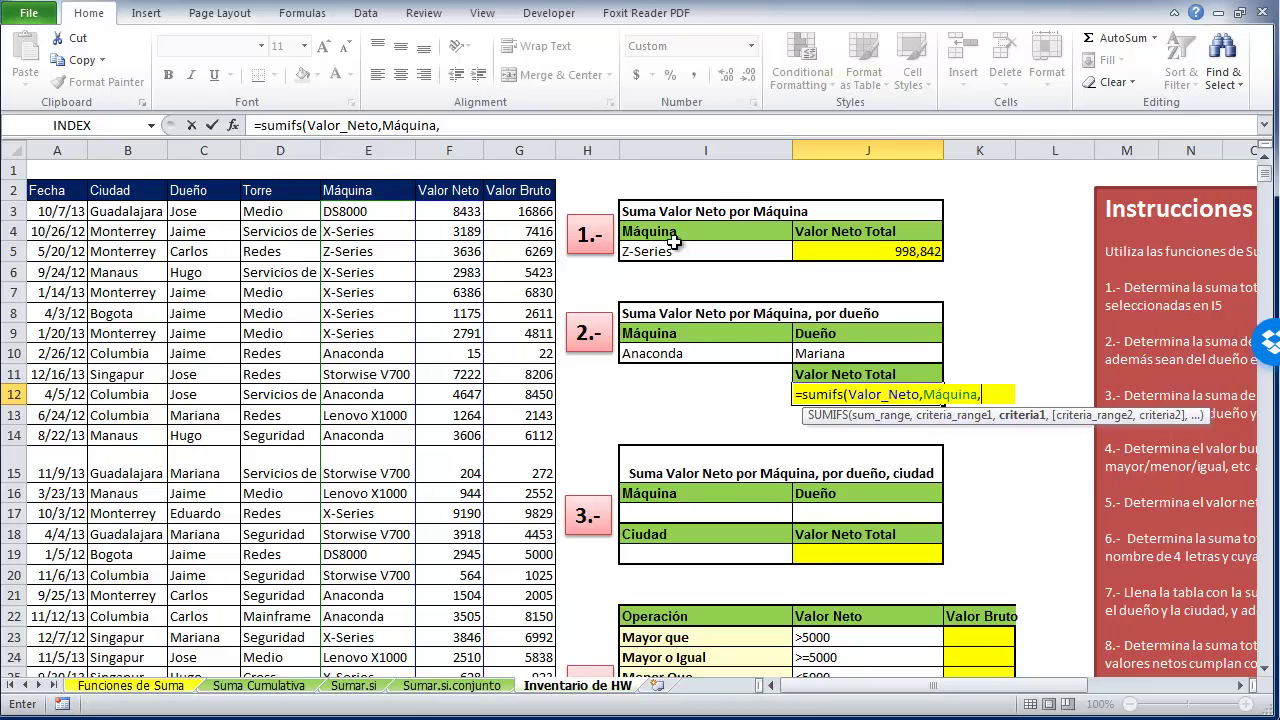
# Complete it as =SUMIFS(Valor_Neto,Máquina,I10,Dueño,J10) and enter it
pyautogui.click(703, 355)
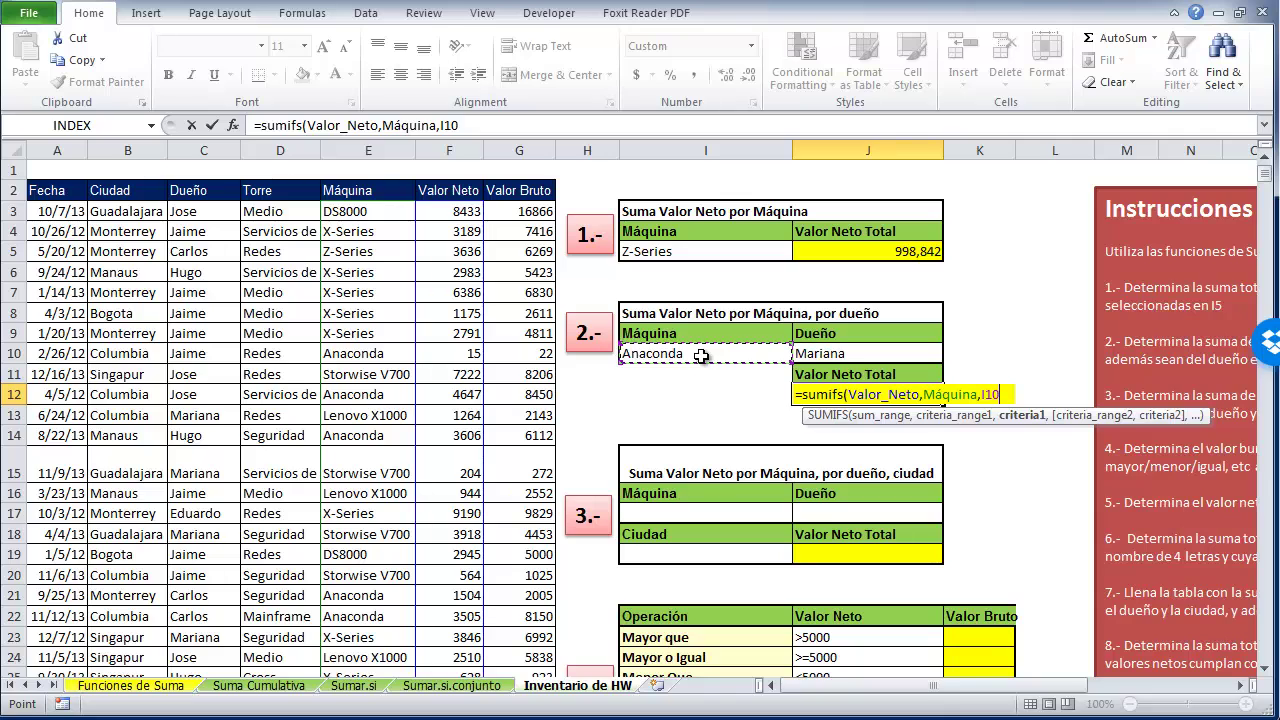
pyautogui.write(',')
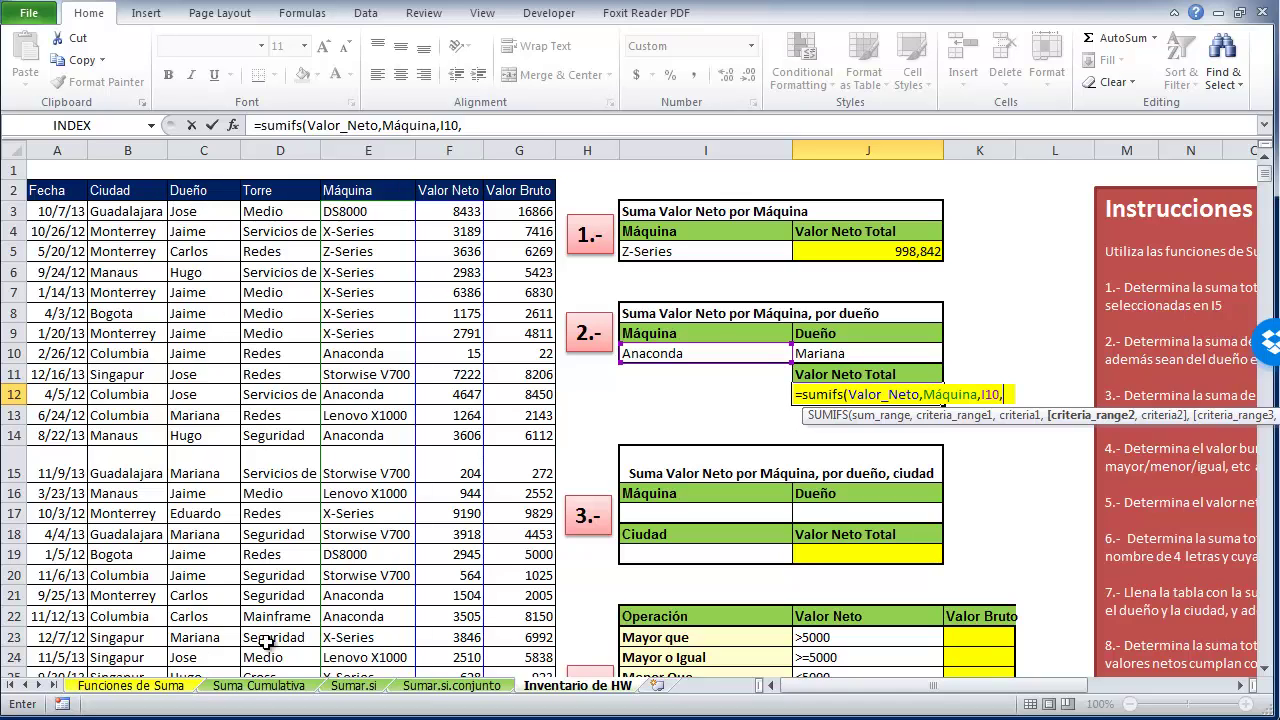
pyautogui.write('Dueño')
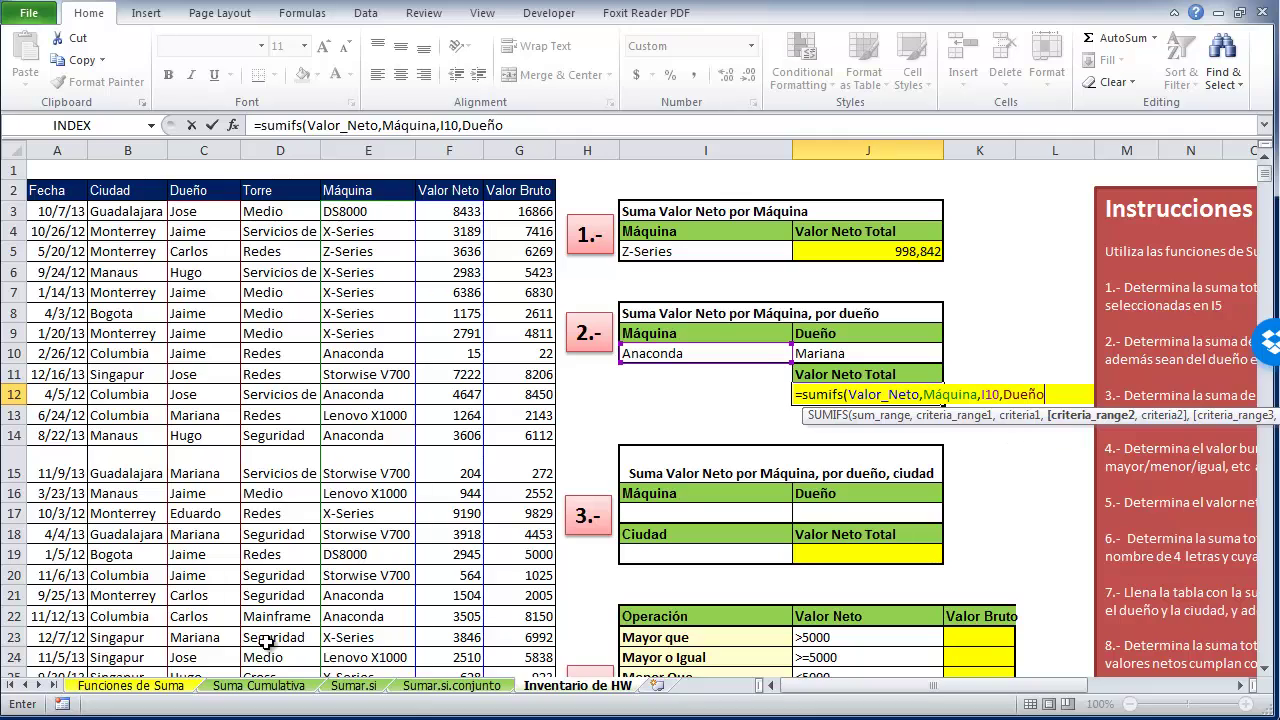
pyautogui.write(',')
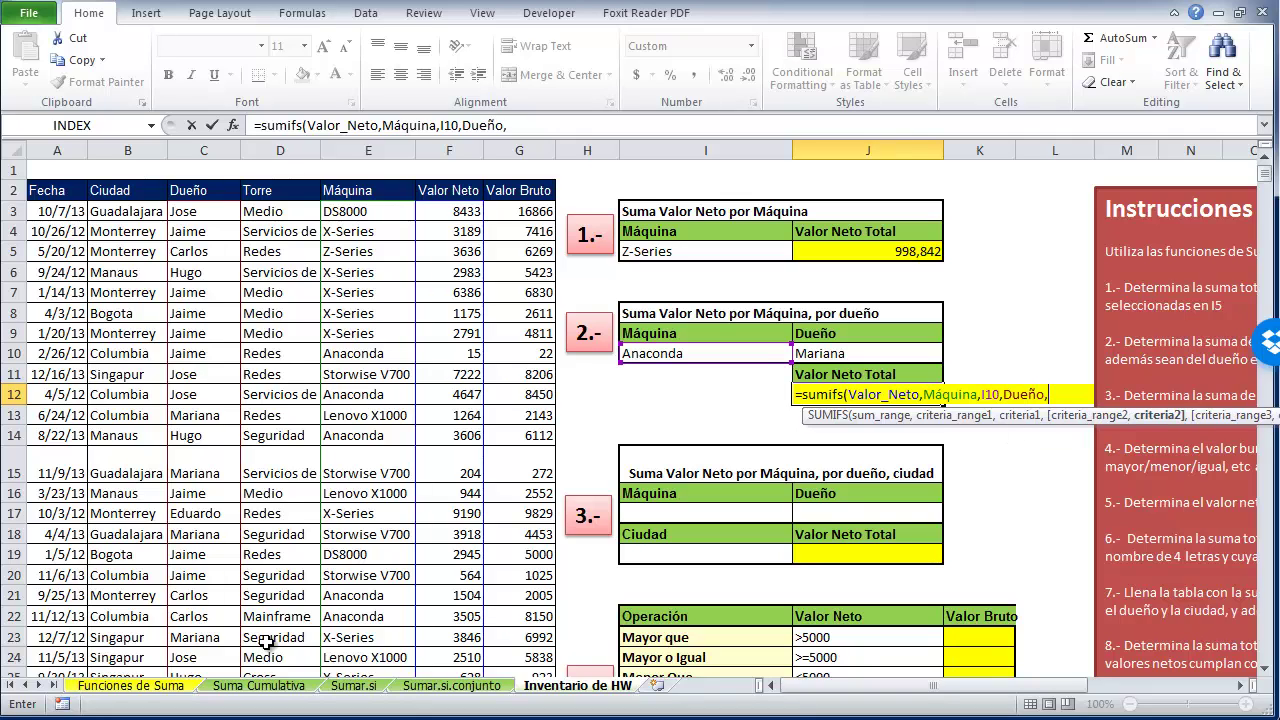
pyautogui.click(864, 349)
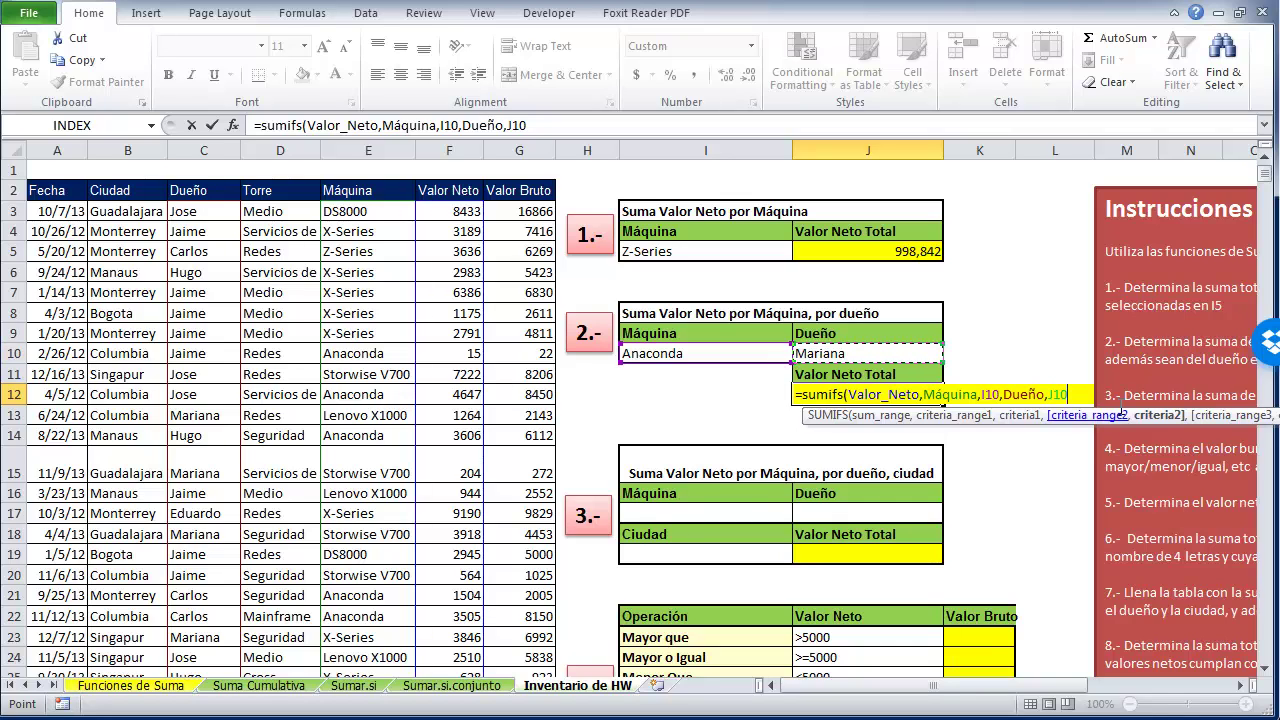
pyautogui.write(')')
pyautogui.press('Return')
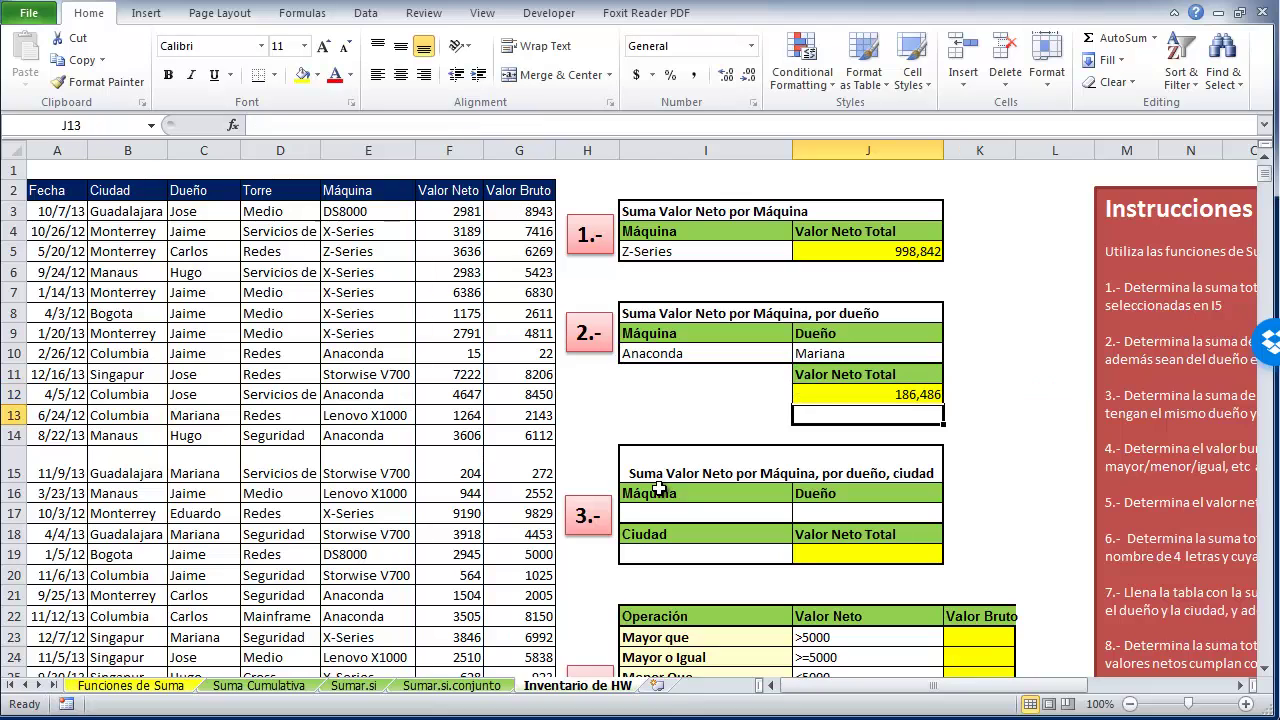
# Test it with owner Carlos and machine Storwise V700, giving 208,529
pyautogui.click(836, 362)
pyautogui.click(952, 353)
pyautogui.click(965, 390)
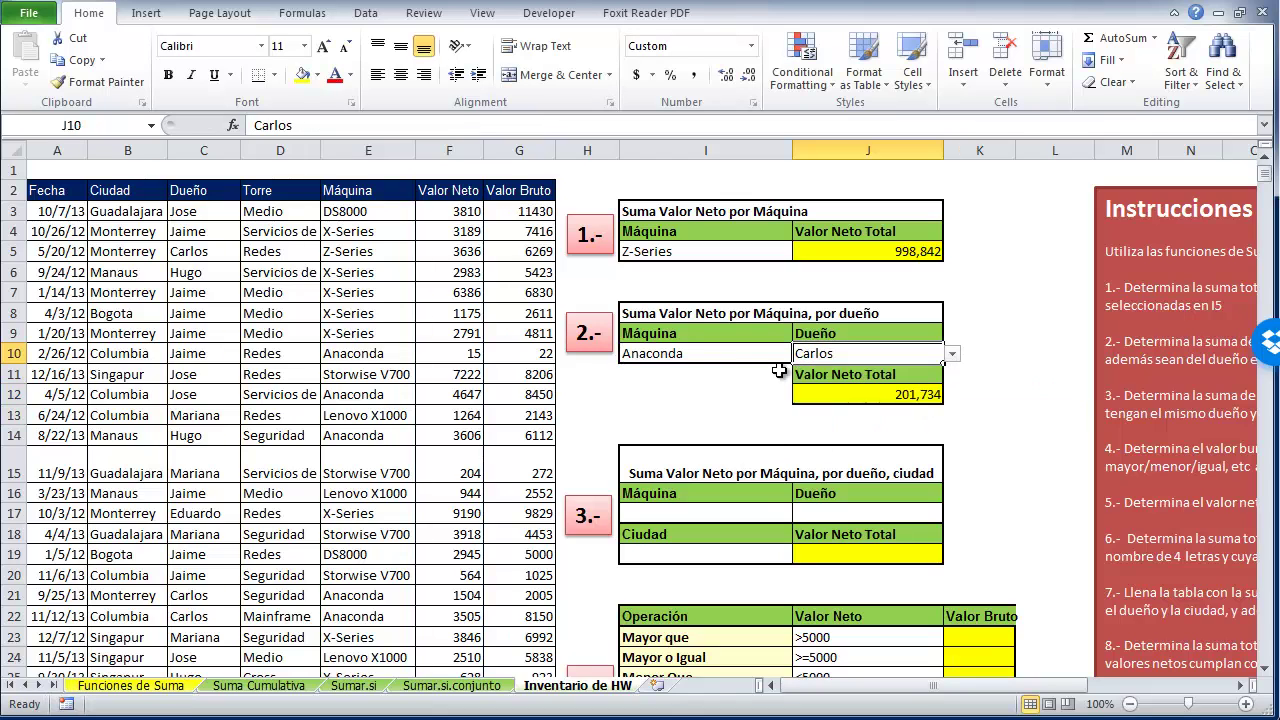
pyautogui.click(740, 362)
pyautogui.click(801, 354)
pyautogui.click(680, 434)
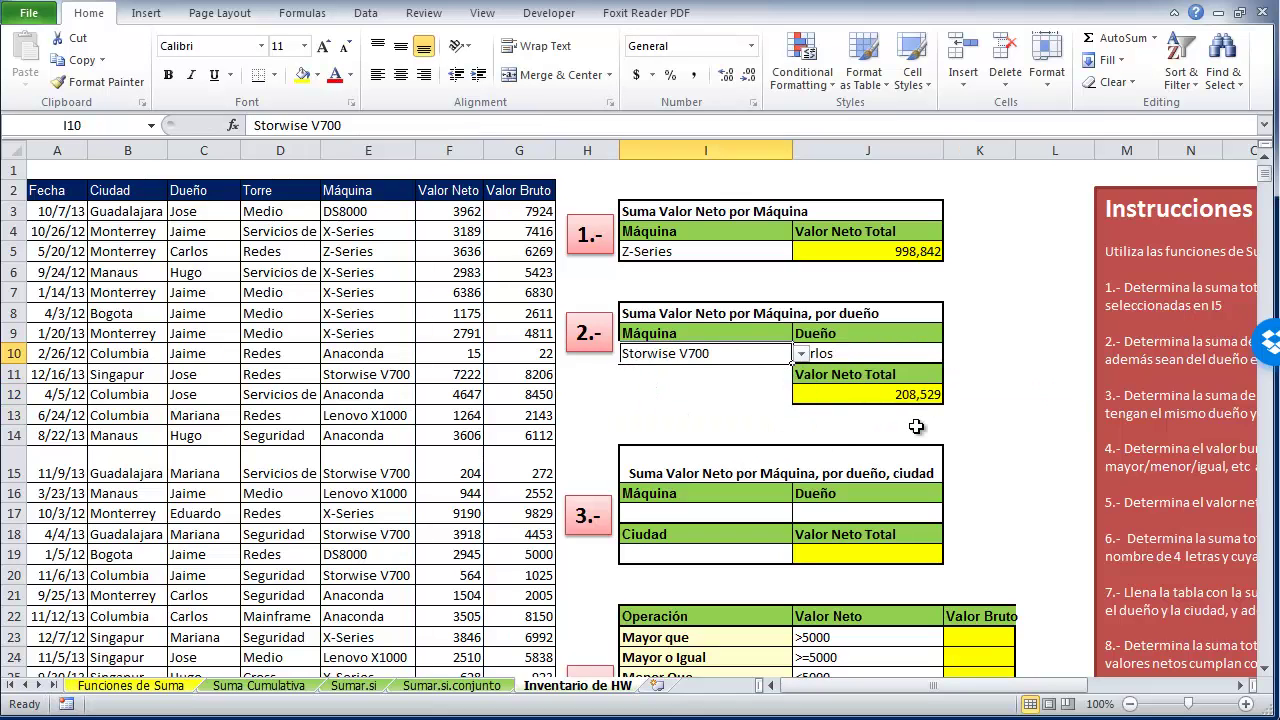
pyautogui.click(910, 436)
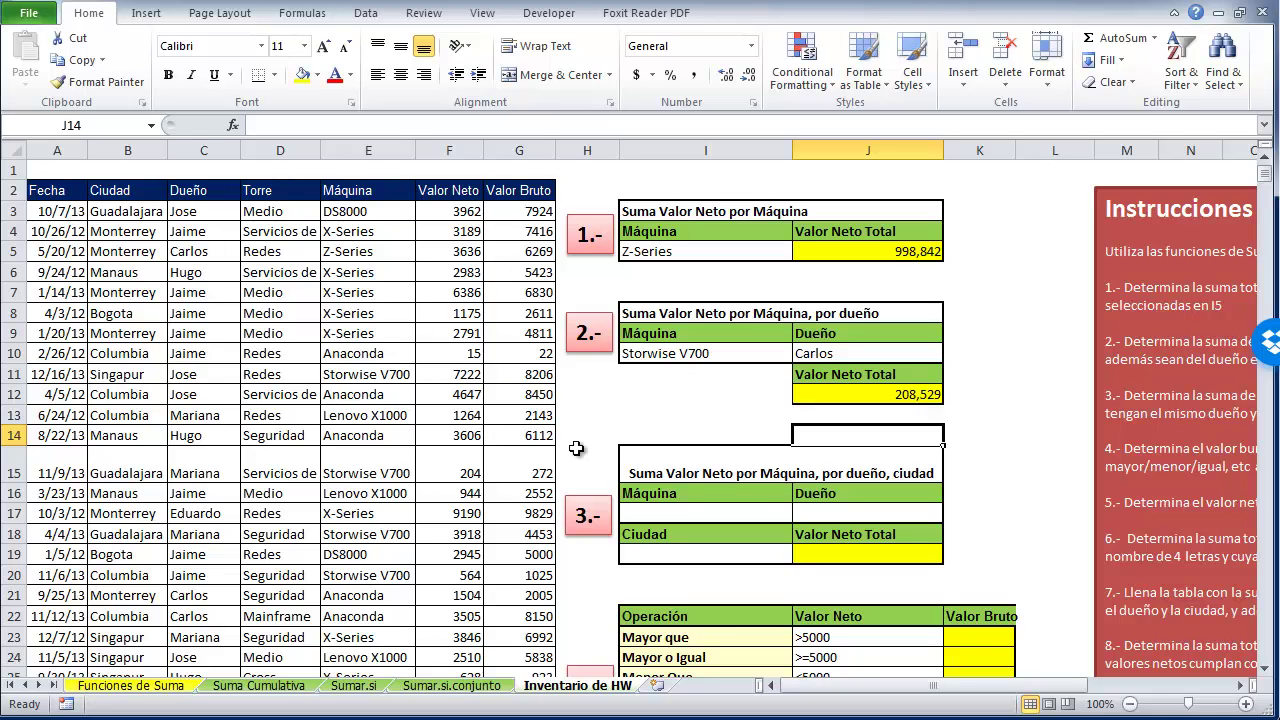
pyautogui.click(251, 455)
# Set table 3's machine to DS8000 in I17 and owner to Jose in J17
pyautogui.scroll(-1, 314, 548)
pyautogui.scroll(-1, 318, 568)
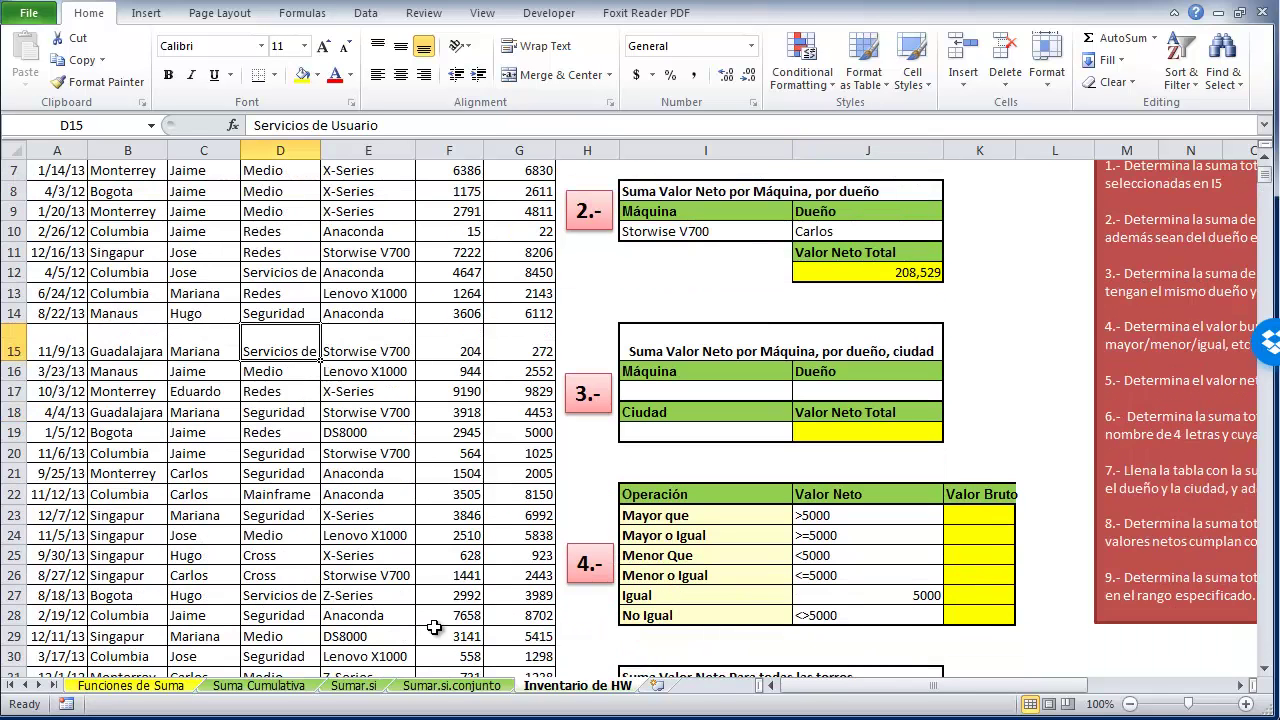
pyautogui.scroll(2, 434, 627)
pyautogui.scroll(-2, 434, 627)
pyautogui.click(692, 399)
pyautogui.click(801, 391)
pyautogui.click(738, 407)
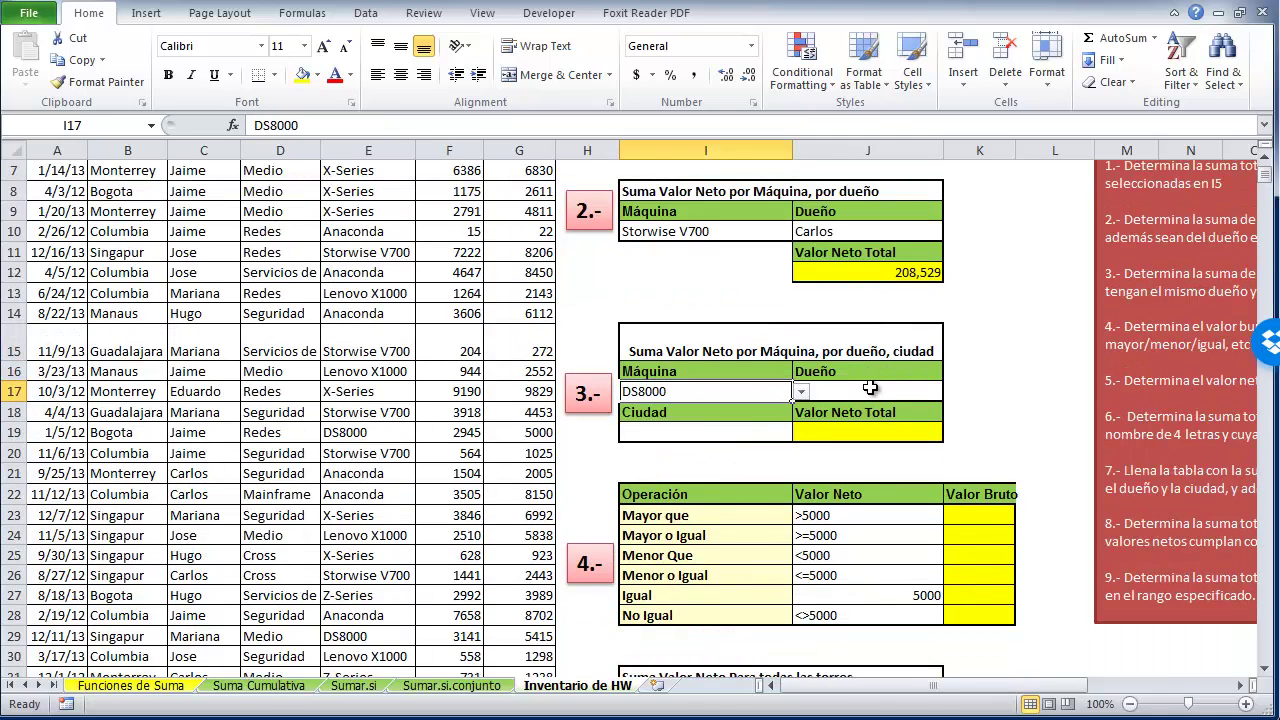
pyautogui.click(947, 394)
pyautogui.click(952, 392)
# Choose Bogota as the city in I19 and start a formula in J19
pyautogui.click(815, 423)
pyautogui.click(712, 432)
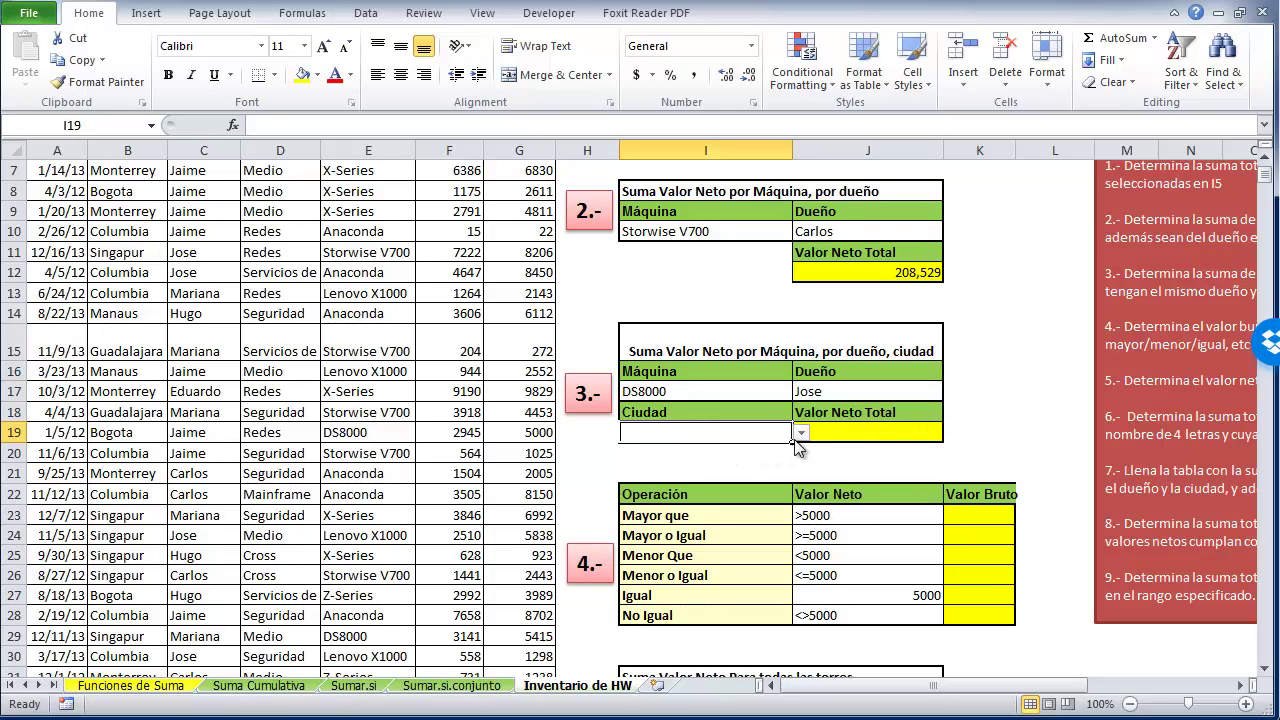
pyautogui.click(801, 432)
pyautogui.click(688, 489)
pyautogui.click(829, 434)
pyautogui.write('=')
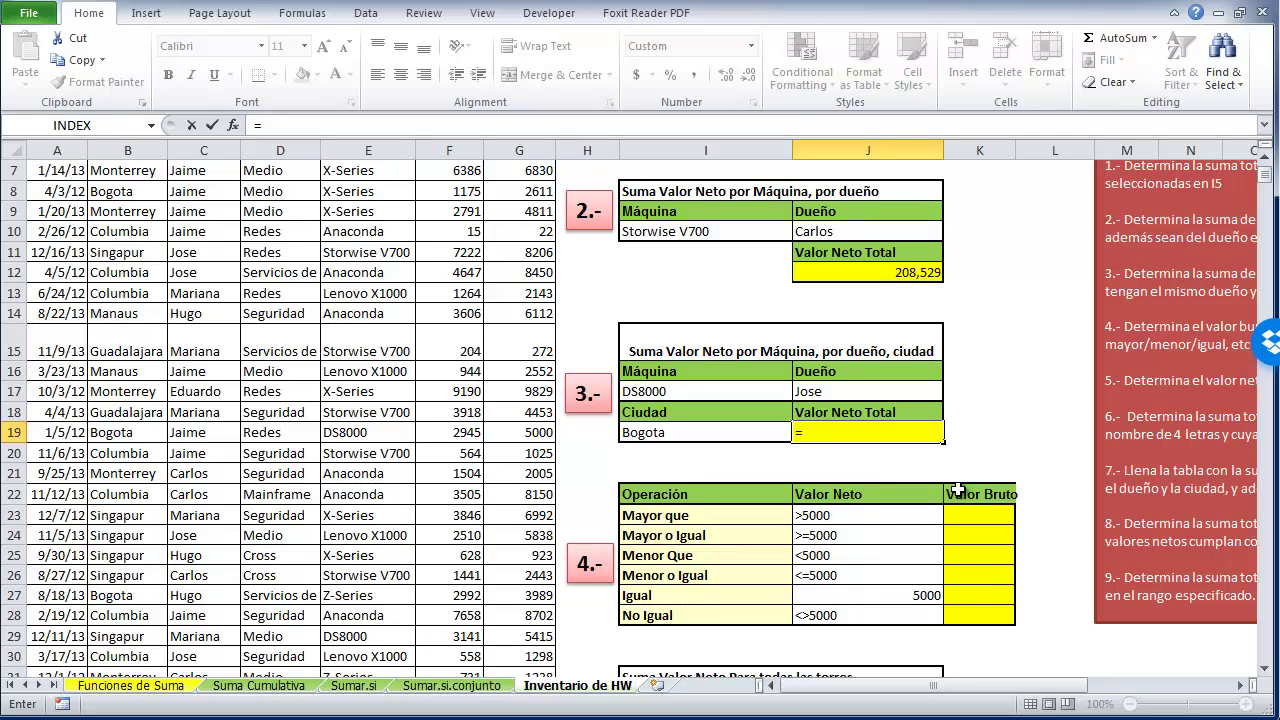
# Enter =SUMIFS with Valor_Neto summed and Máquina matched against the DS8000 cell I17
pyautogui.write('sumif')
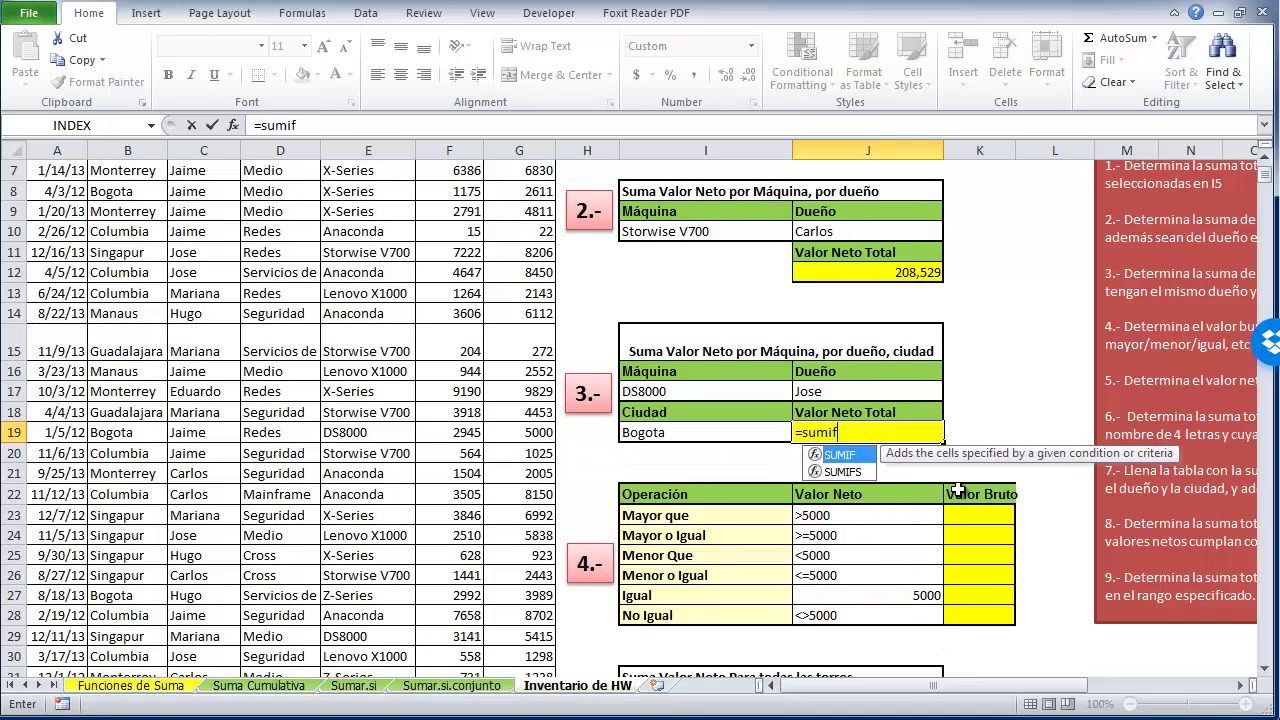
pyautogui.write('s(')
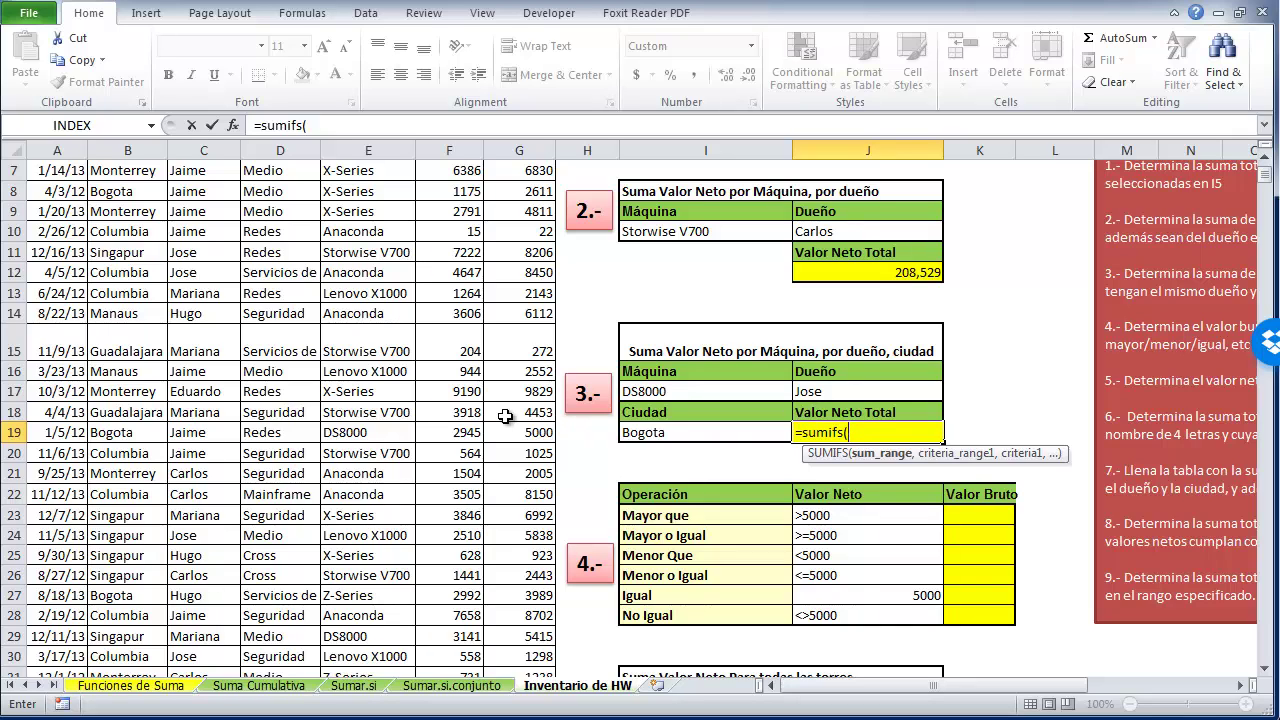
pyautogui.write('valor')
pyautogui.press('Down')
pyautogui.press('Tab')
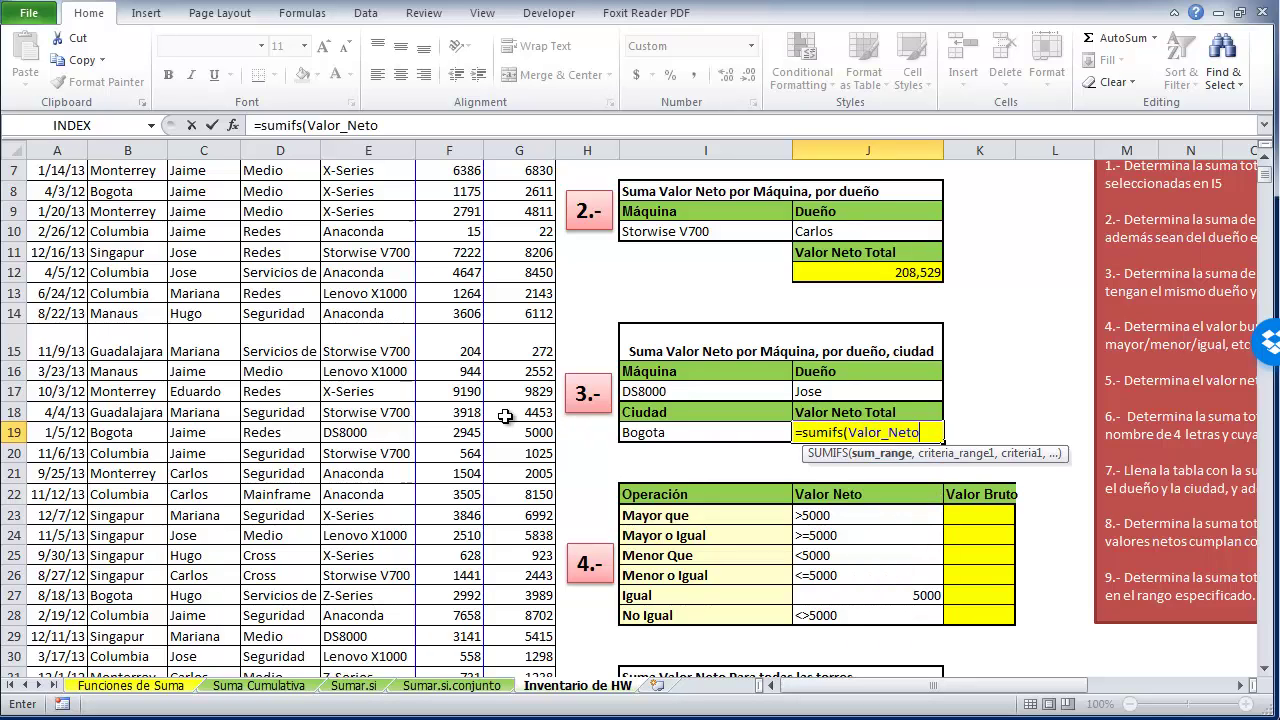
pyautogui.write(',')
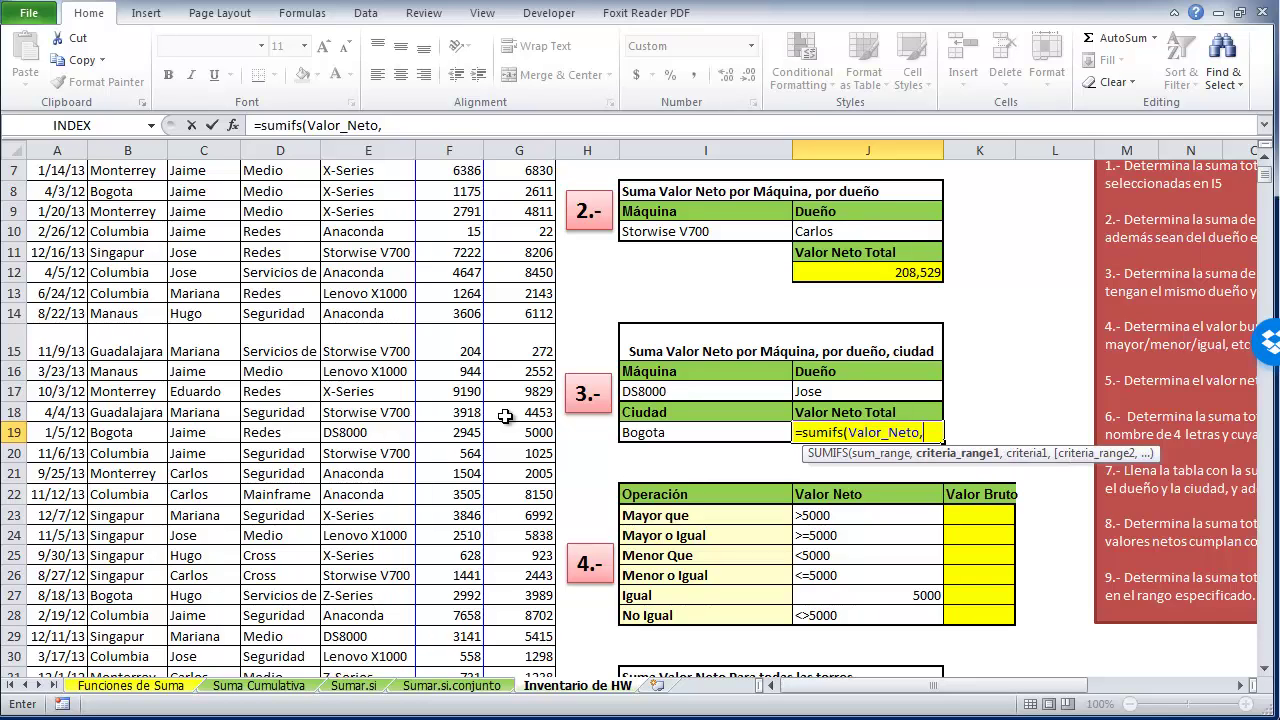
pyautogui.write('Máquin')
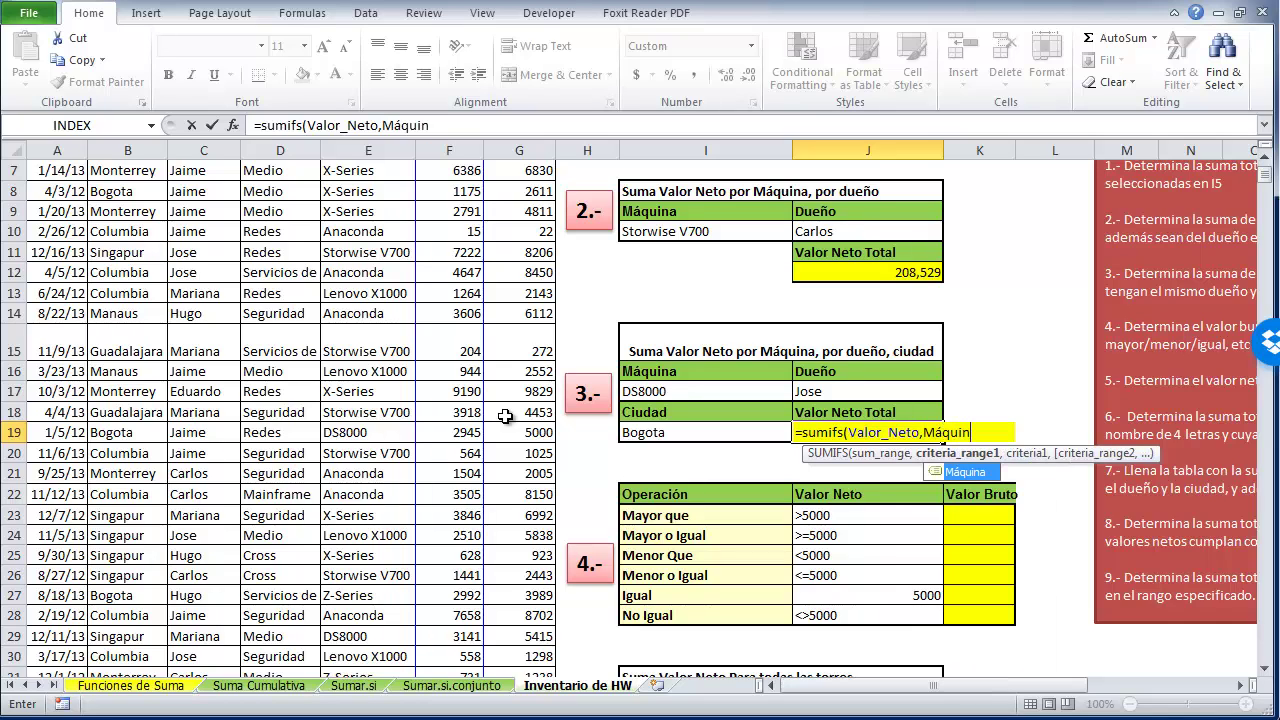
pyautogui.press('Tab')
pyautogui.write(',')
pyautogui.click(688, 394)
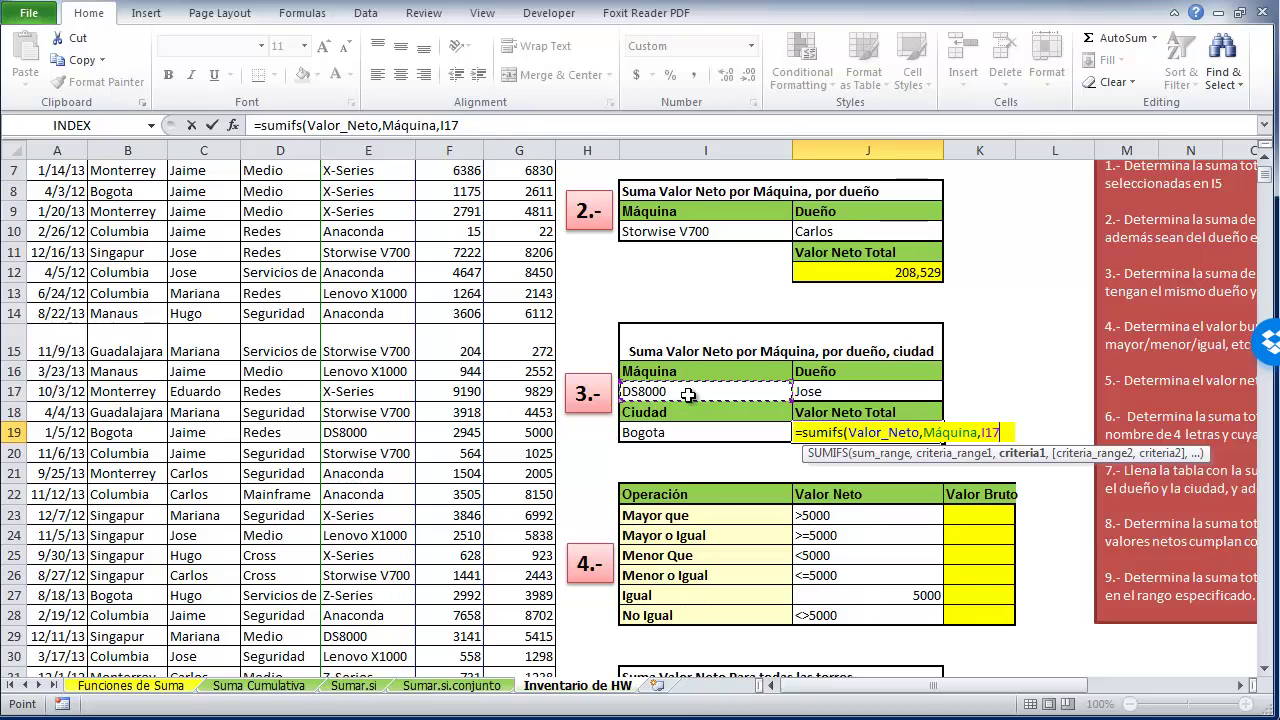
# Add criteria dueño=J17 and ciudad=I19, then commit, giving 27,906
pyautogui.write(',')
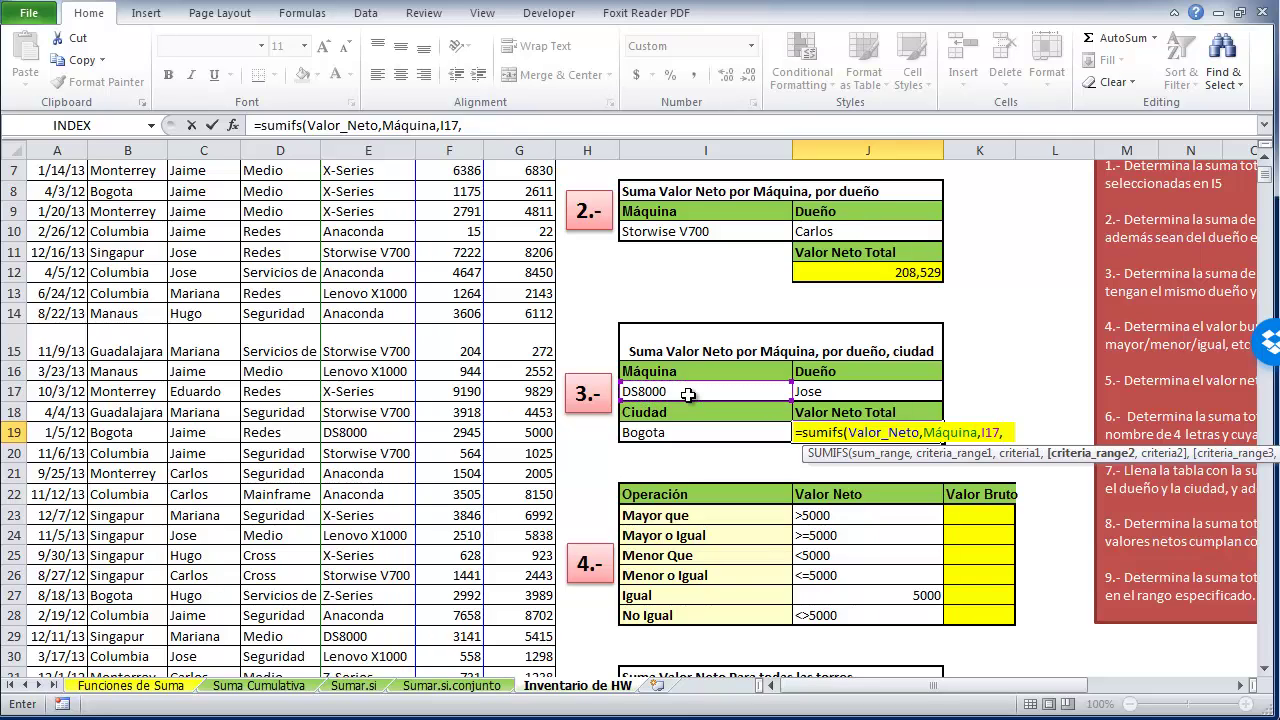
pyautogui.write('dueño,')
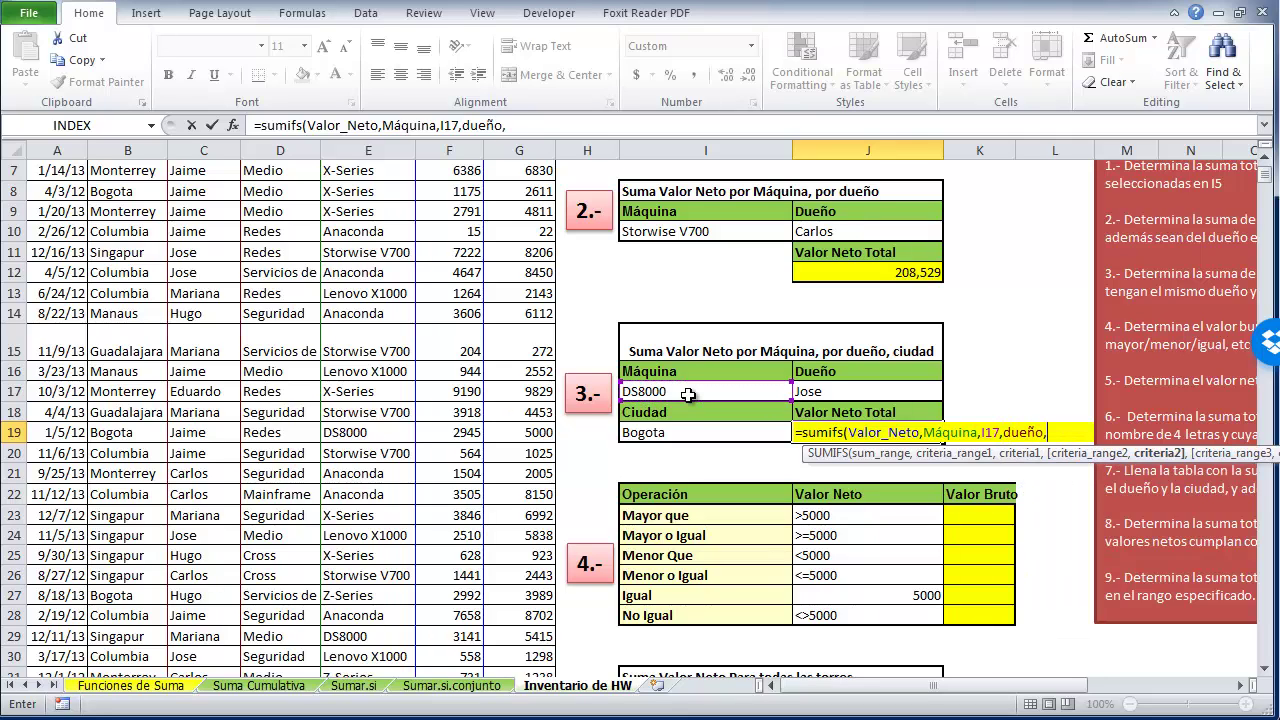
pyautogui.click(838, 393)
pyautogui.write(',')
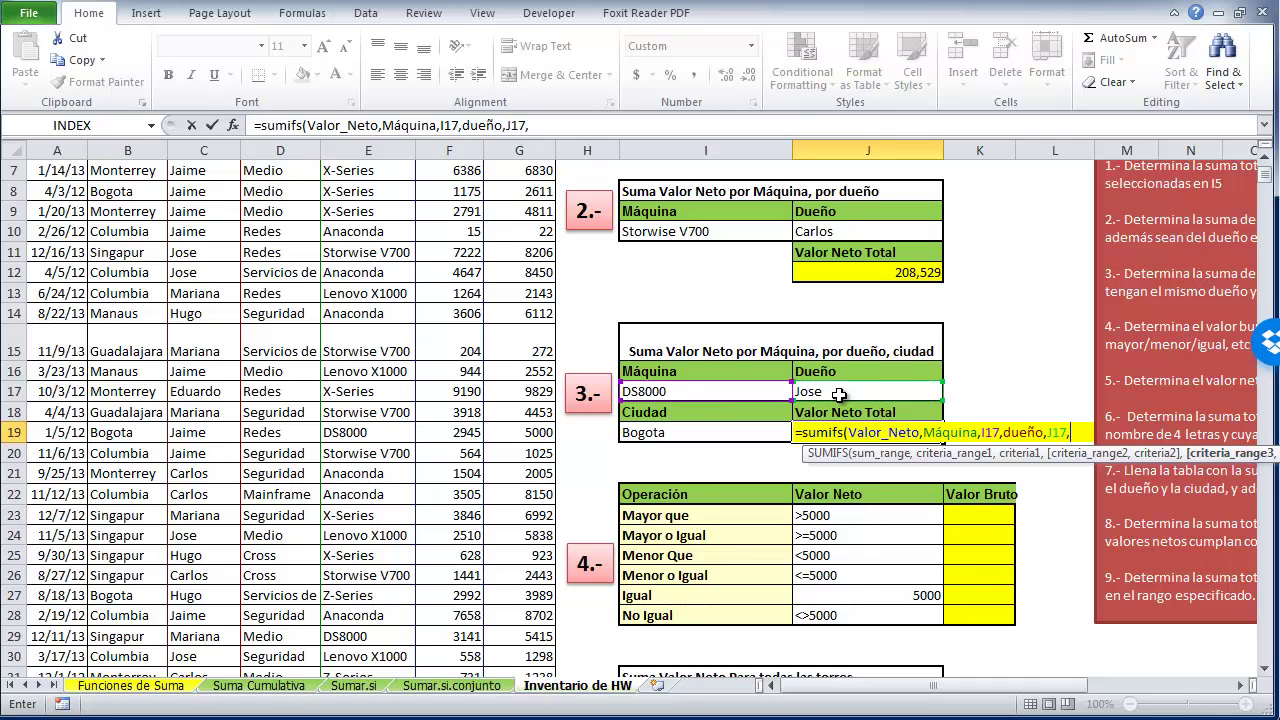
pyautogui.click(728, 443)
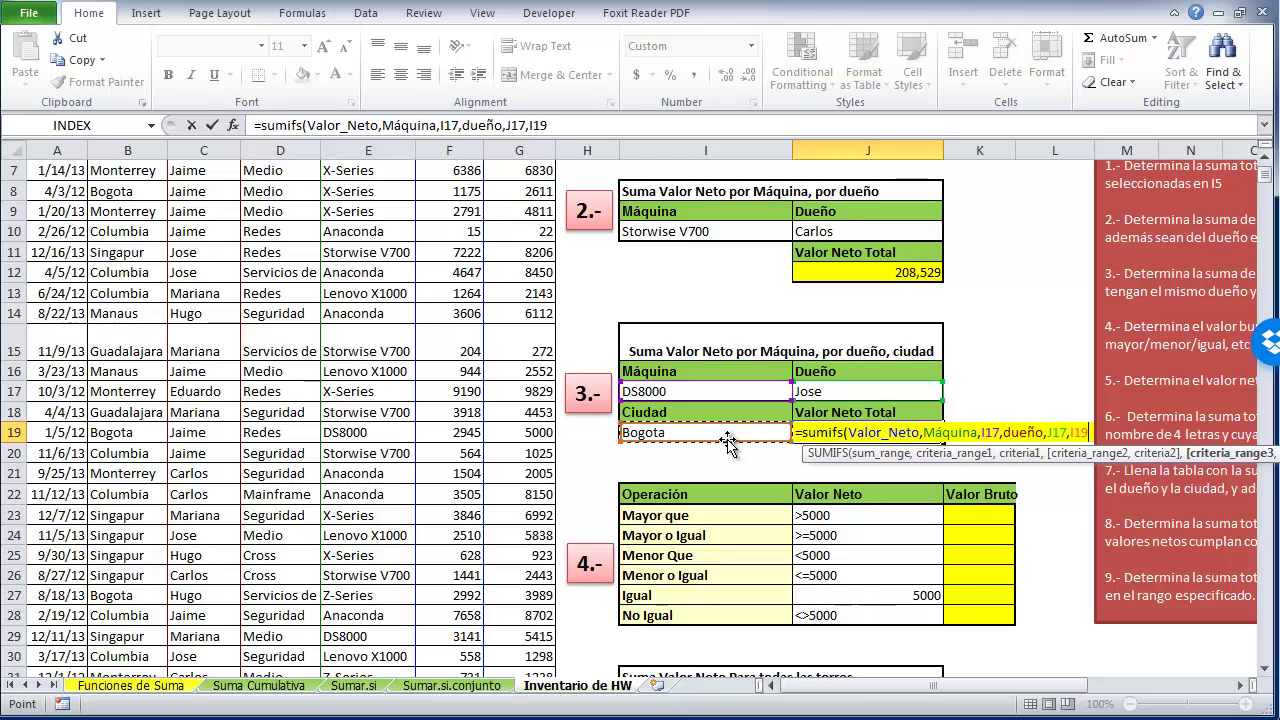
pyautogui.press('BackSpace')
pyautogui.press('BackSpace')
pyautogui.press('BackSpace')
pyautogui.write('ciudad')
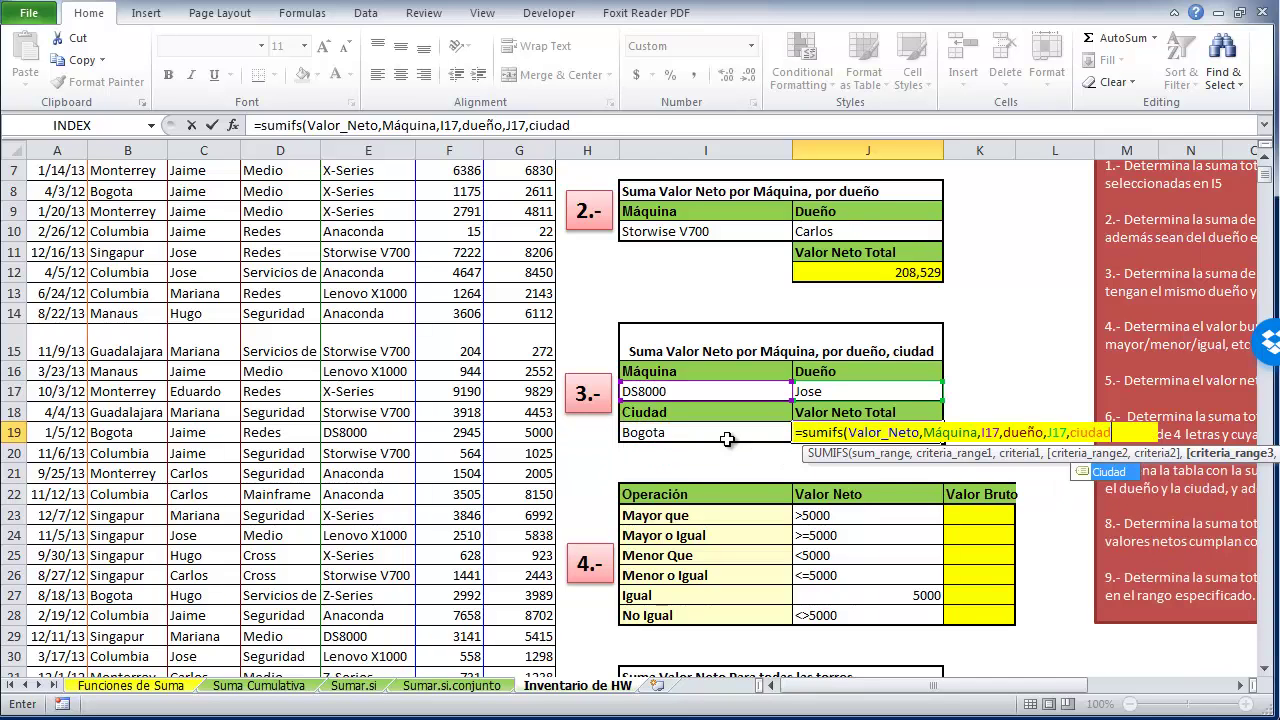
pyautogui.write(',')
pyautogui.click(727, 439)
pyautogui.write(')')
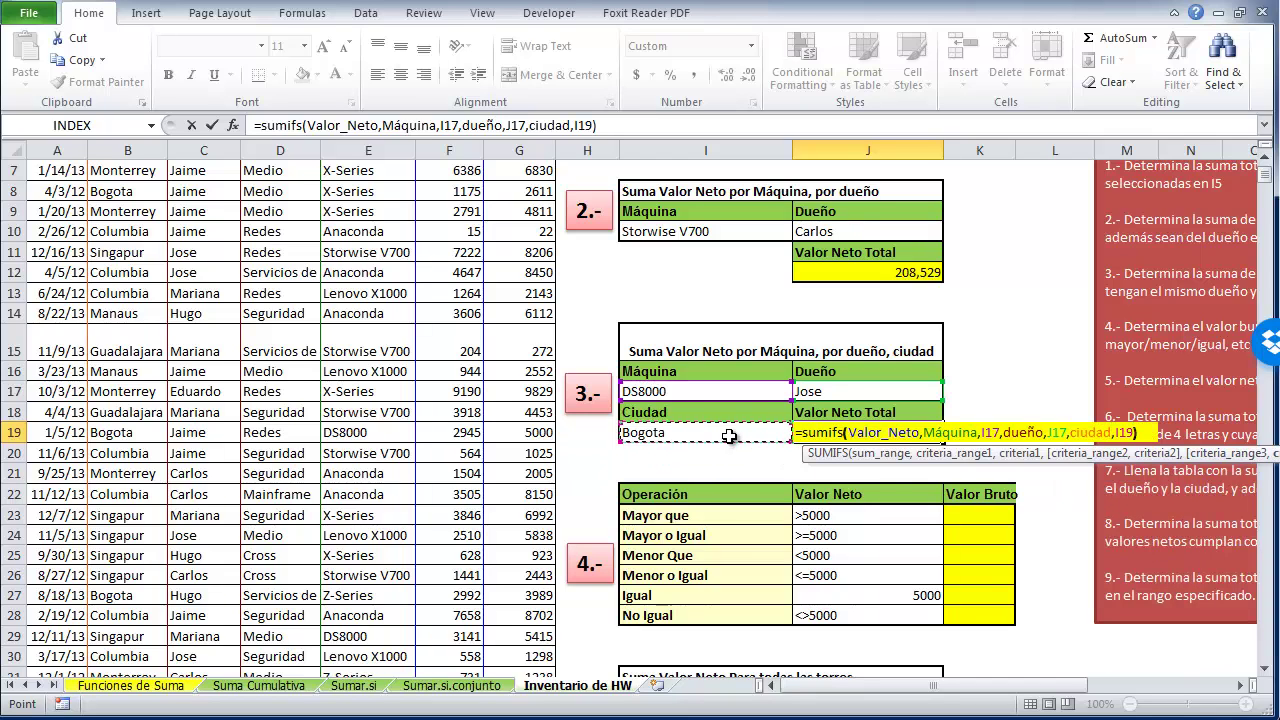
pyautogui.press('Return')
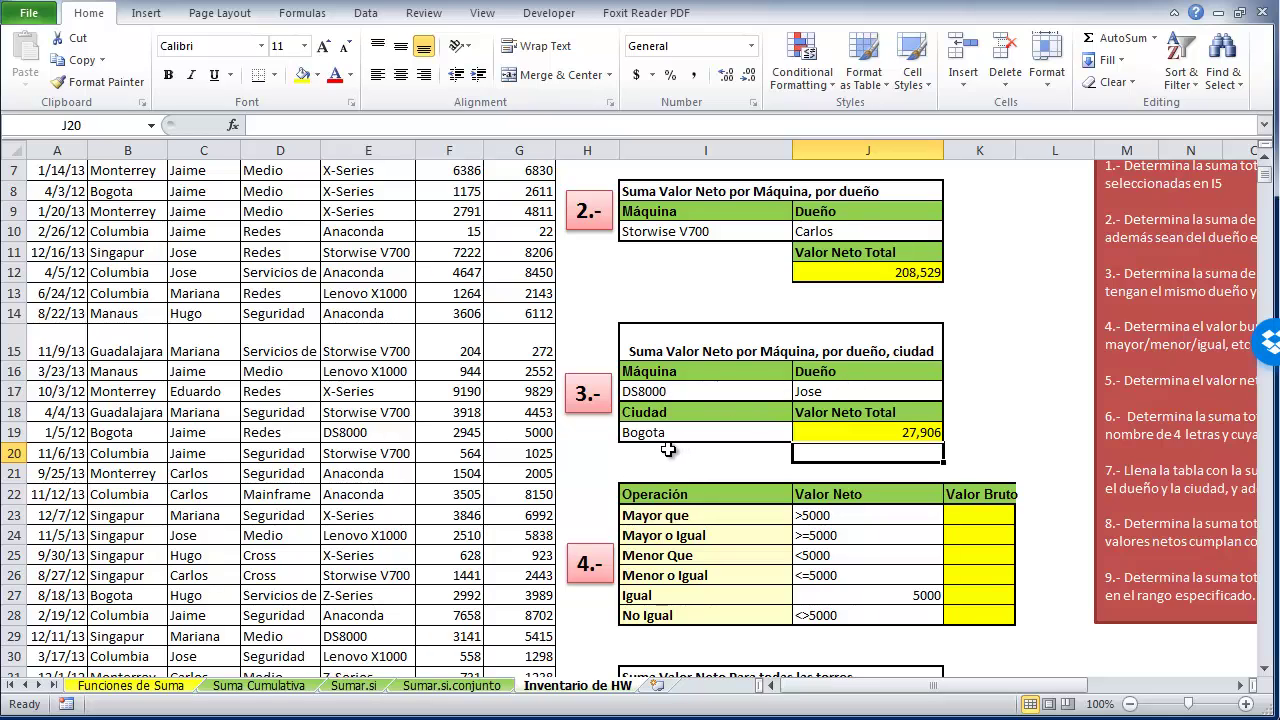
pyautogui.scroll(-1, 667, 450)
pyautogui.scroll(-2, 666, 500)
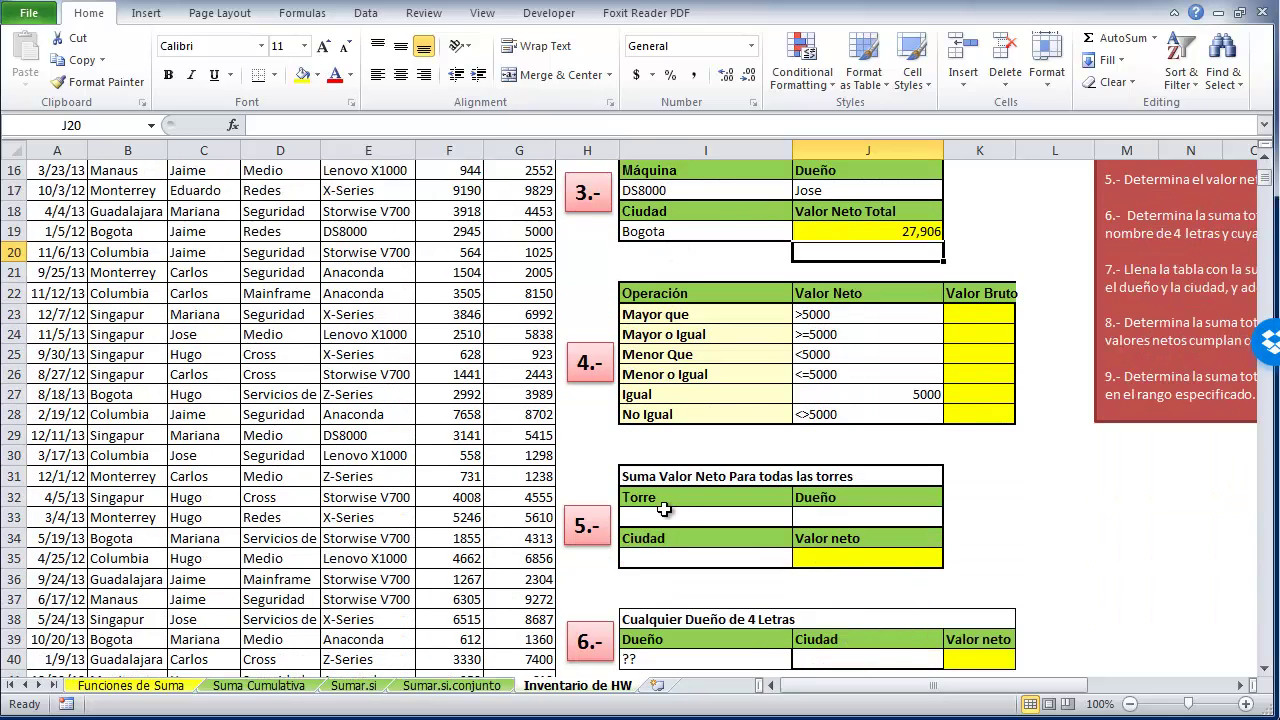
pyautogui.scroll(-1, 663, 510)
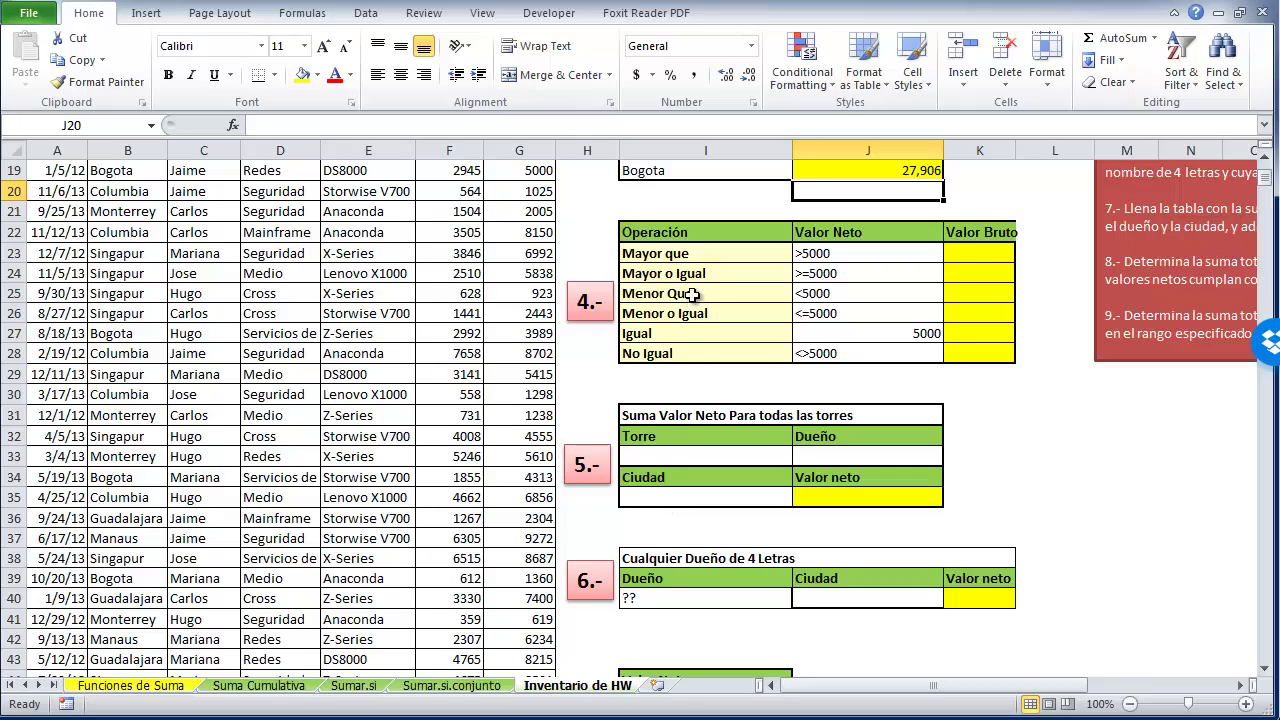
pyautogui.scroll(5, 960, 420)
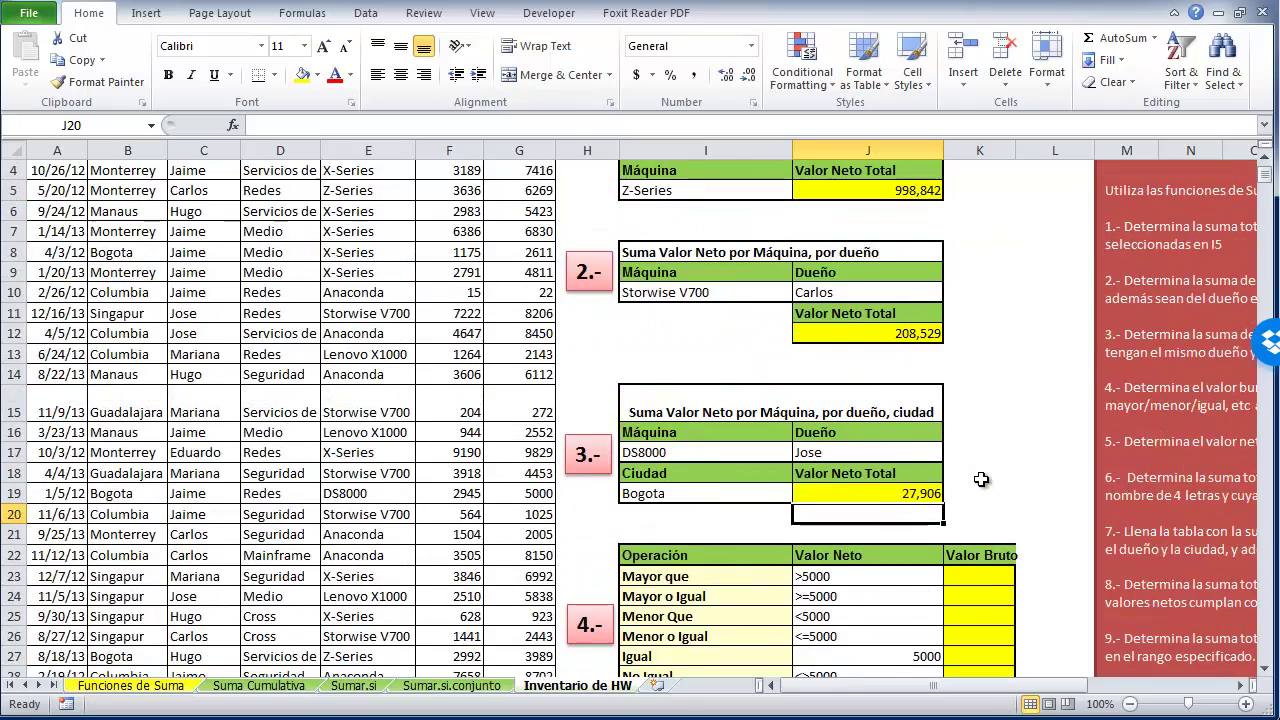
pyautogui.scroll(1, 981, 480)
pyautogui.scroll(-6, 981, 480)
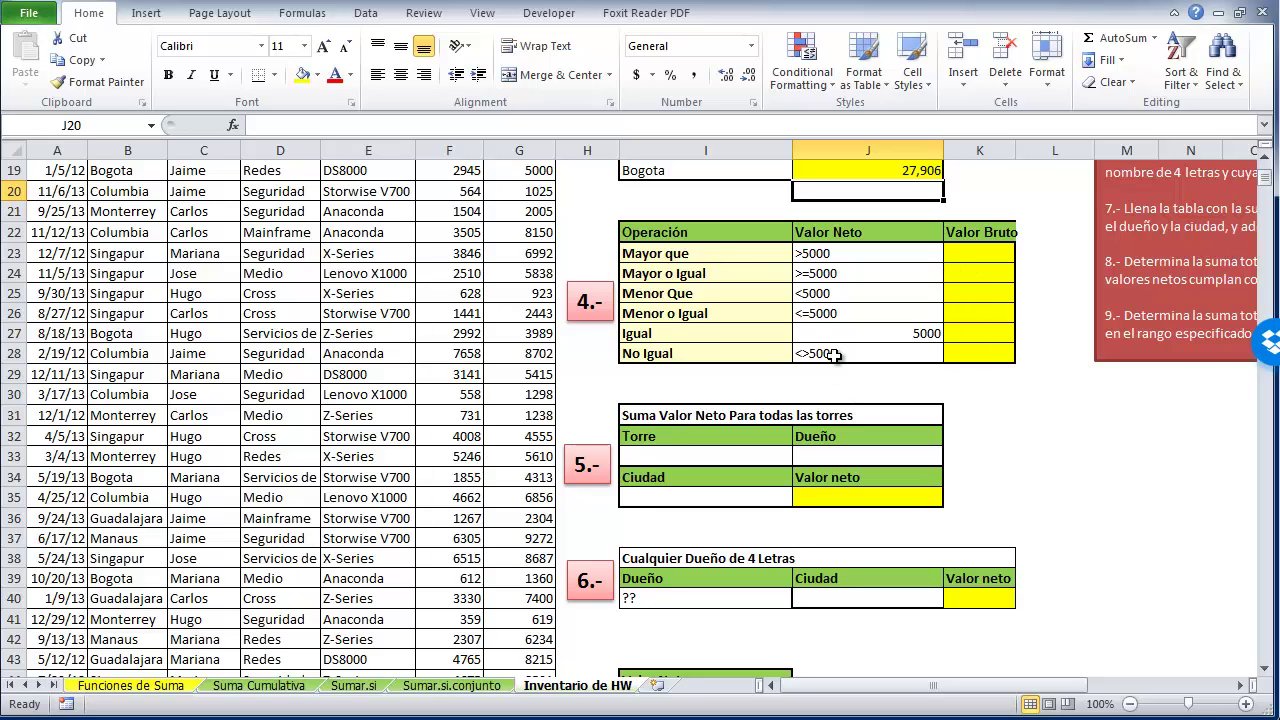
pyautogui.click(956, 251)
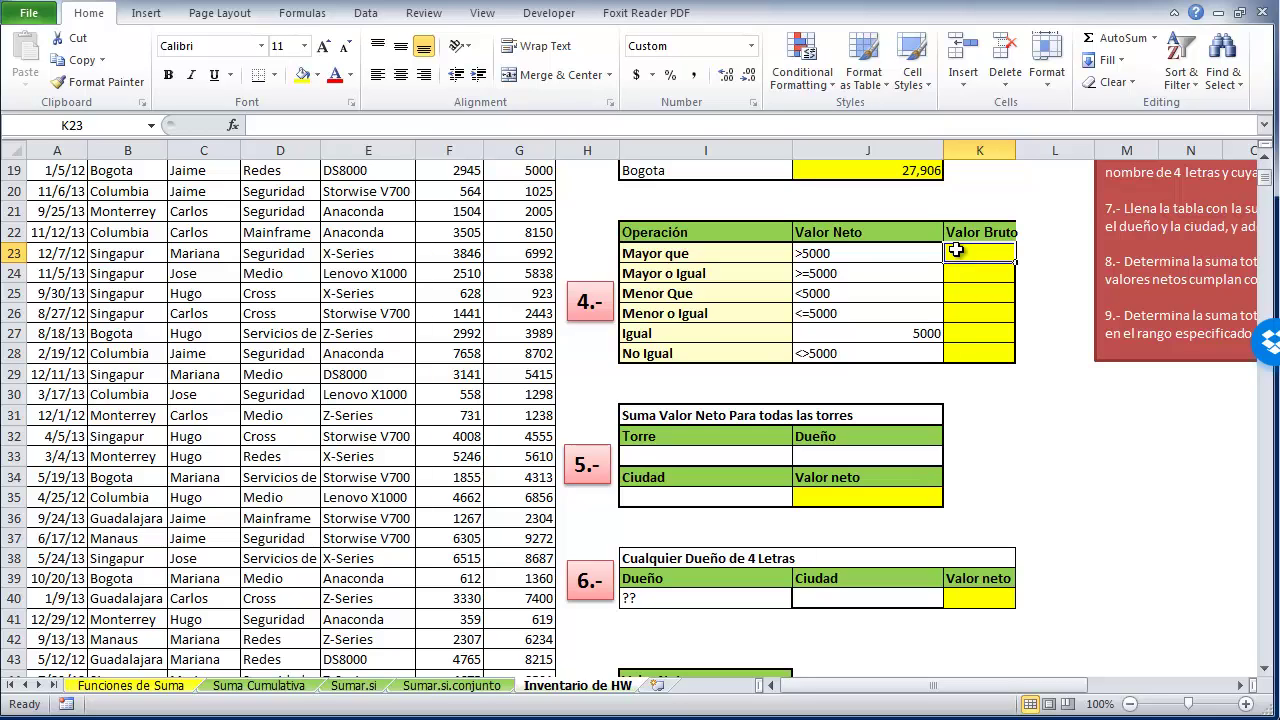
# Enter =SUMIF(Valor_Neto, the >5000 criterion cell, Valor_Bruto) in K23
pyautogui.write('=')
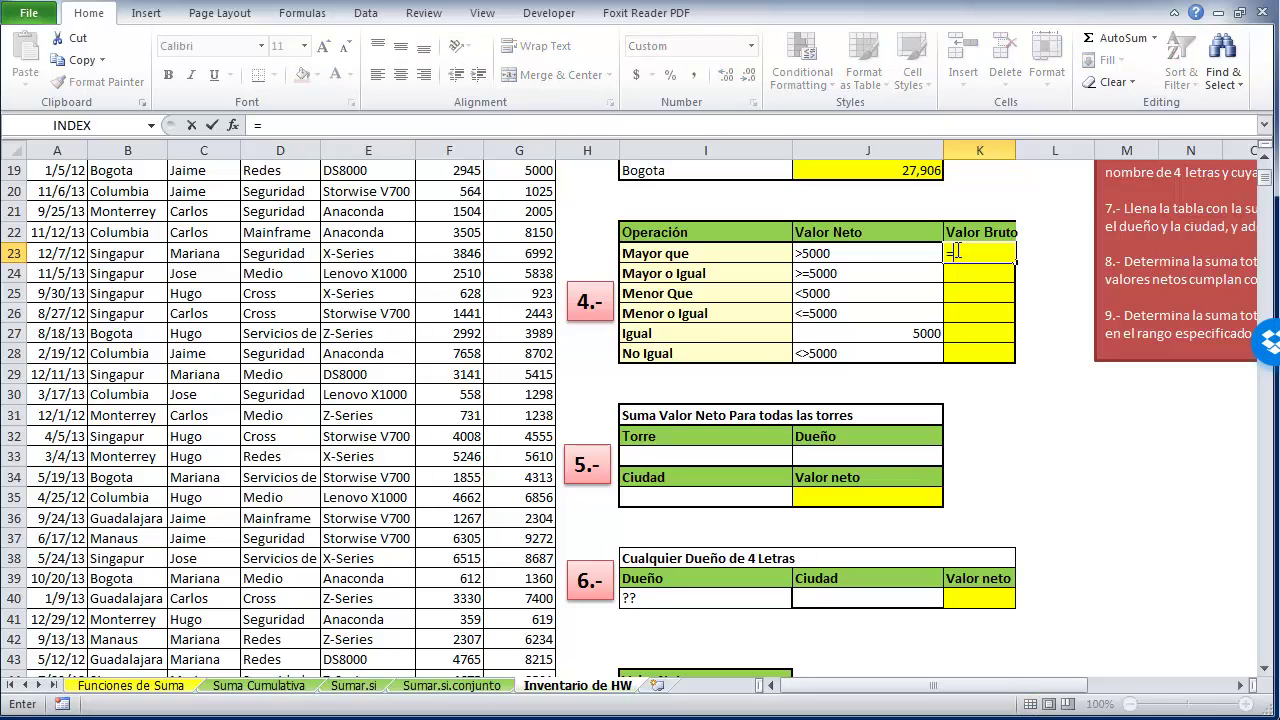
pyautogui.write('sumif(')
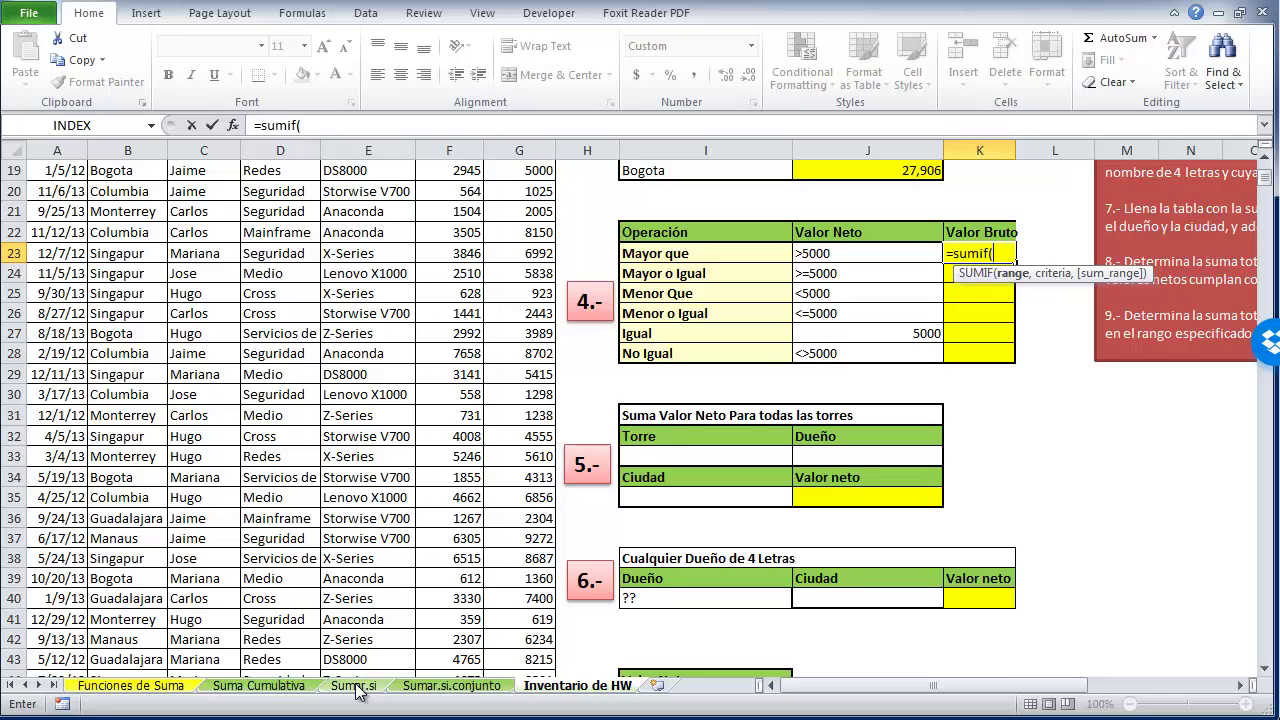
pyautogui.write('valor_ne')
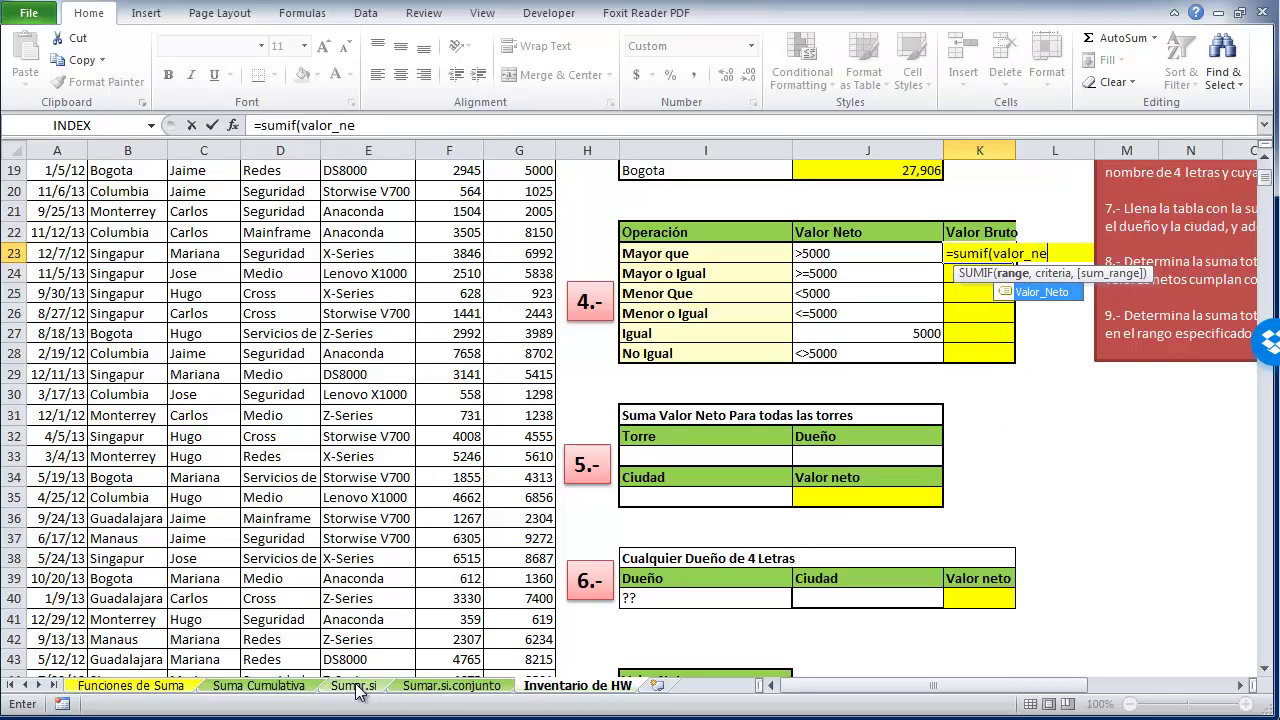
pyautogui.write('to,')
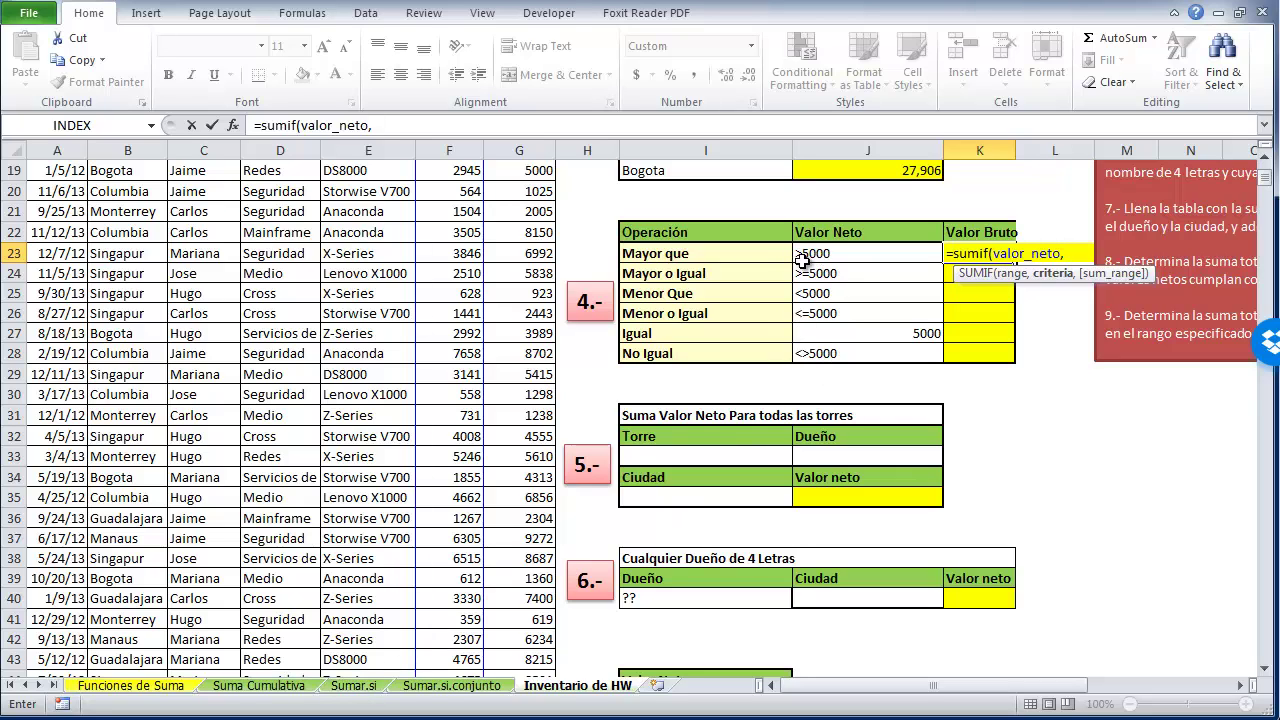
pyautogui.click(838, 252)
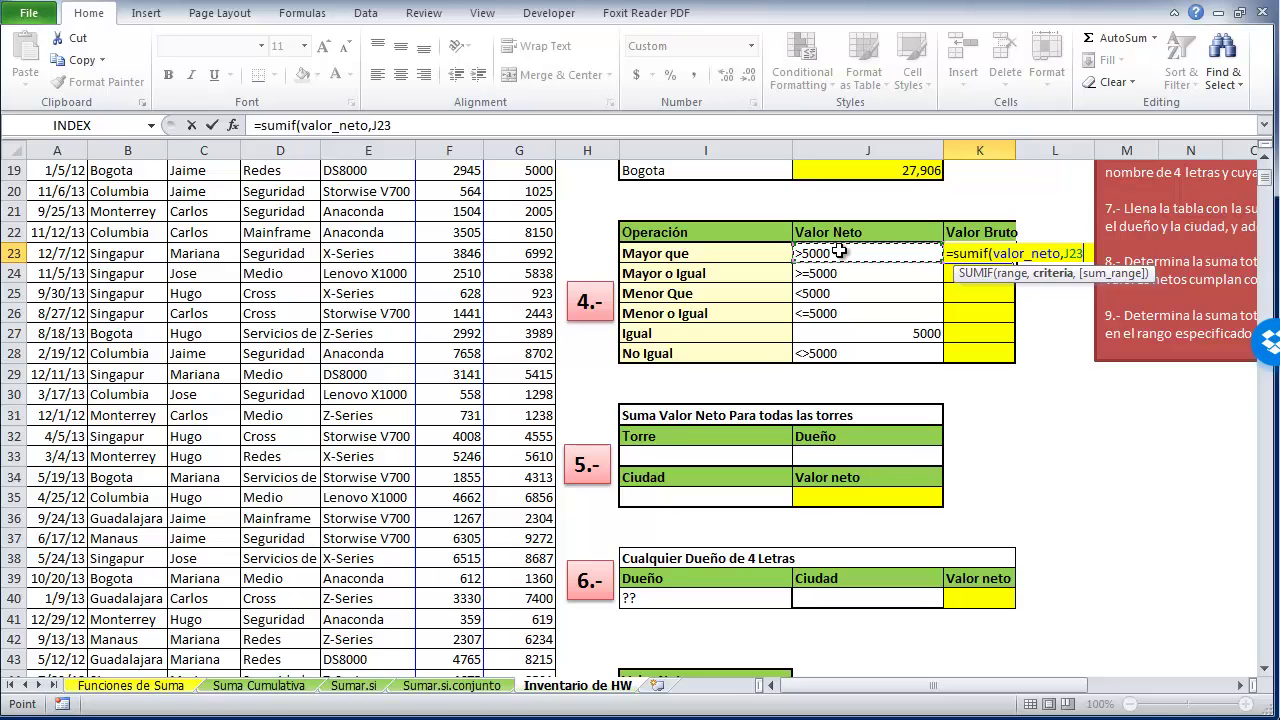
pyautogui.write(',')
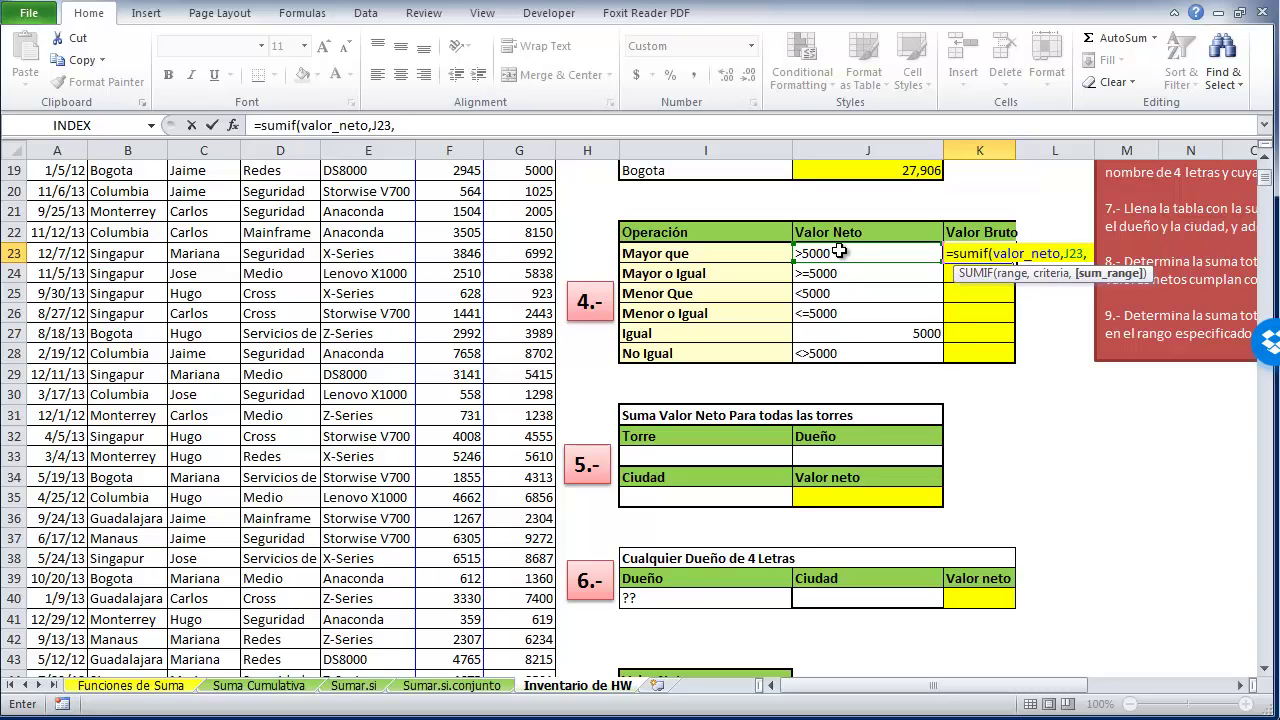
pyautogui.write('valor')
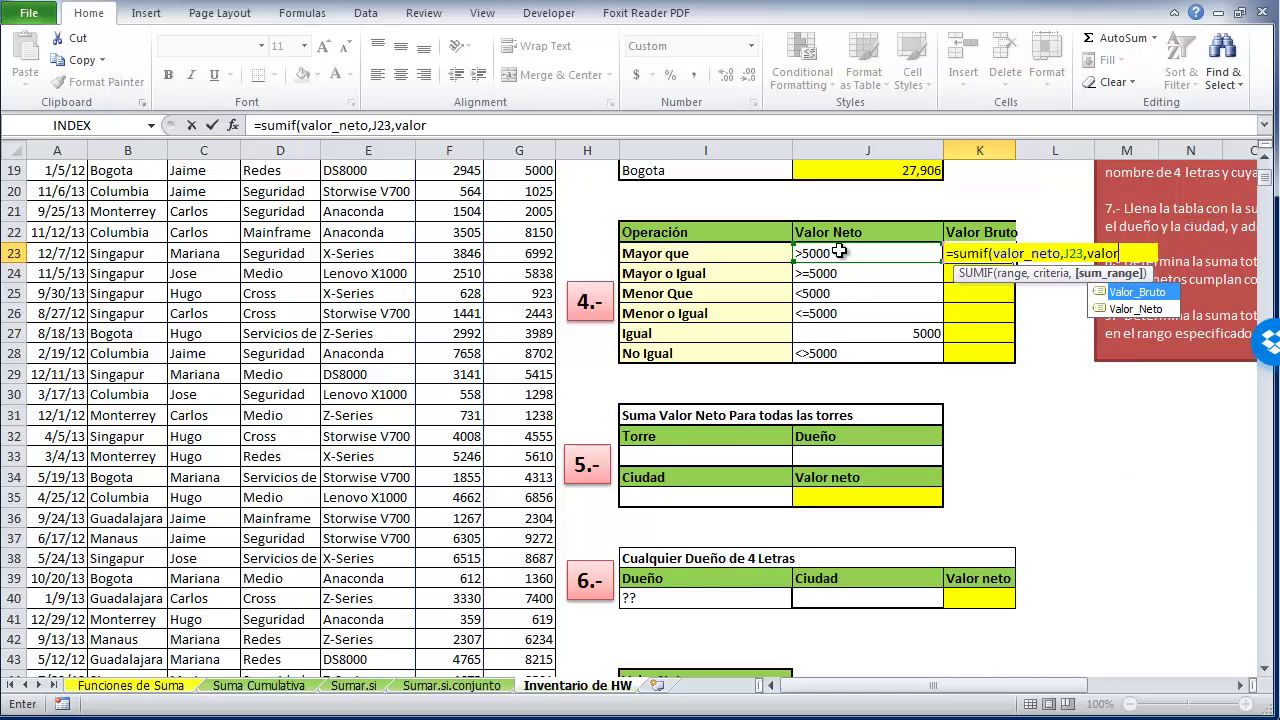
pyautogui.press('Tab')
pyautogui.press('Return')
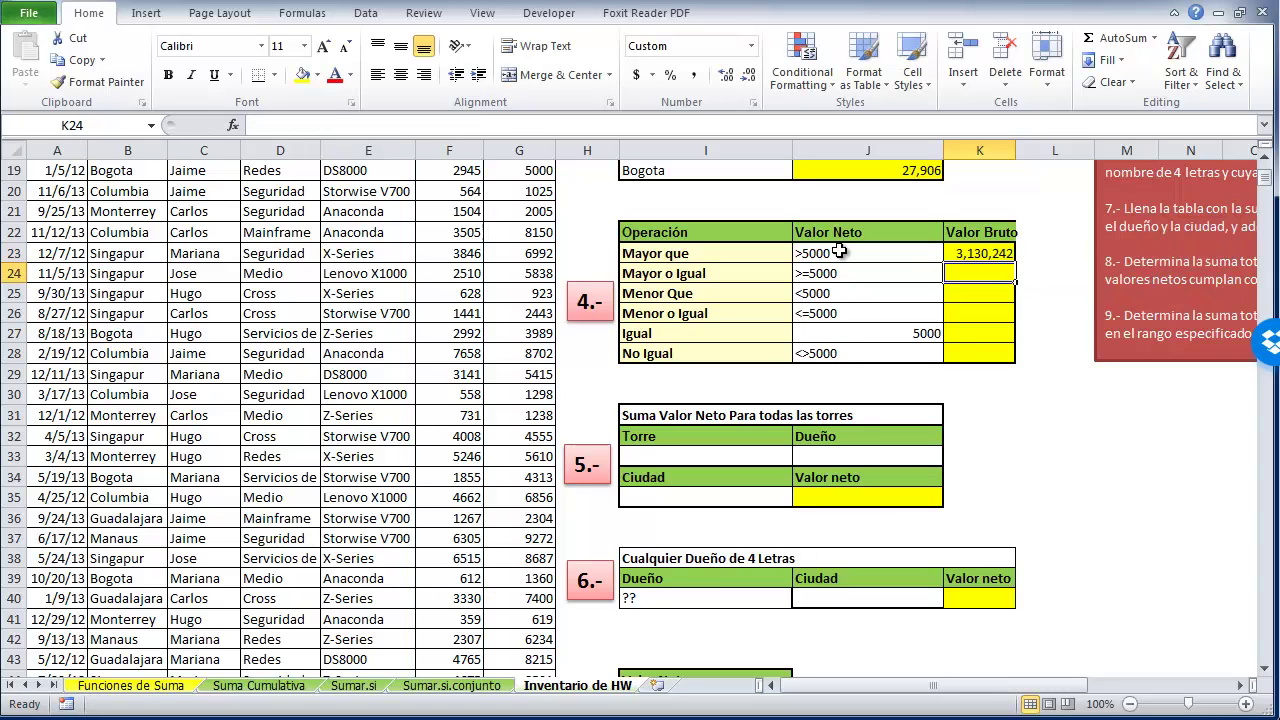
pyautogui.click(988, 255)
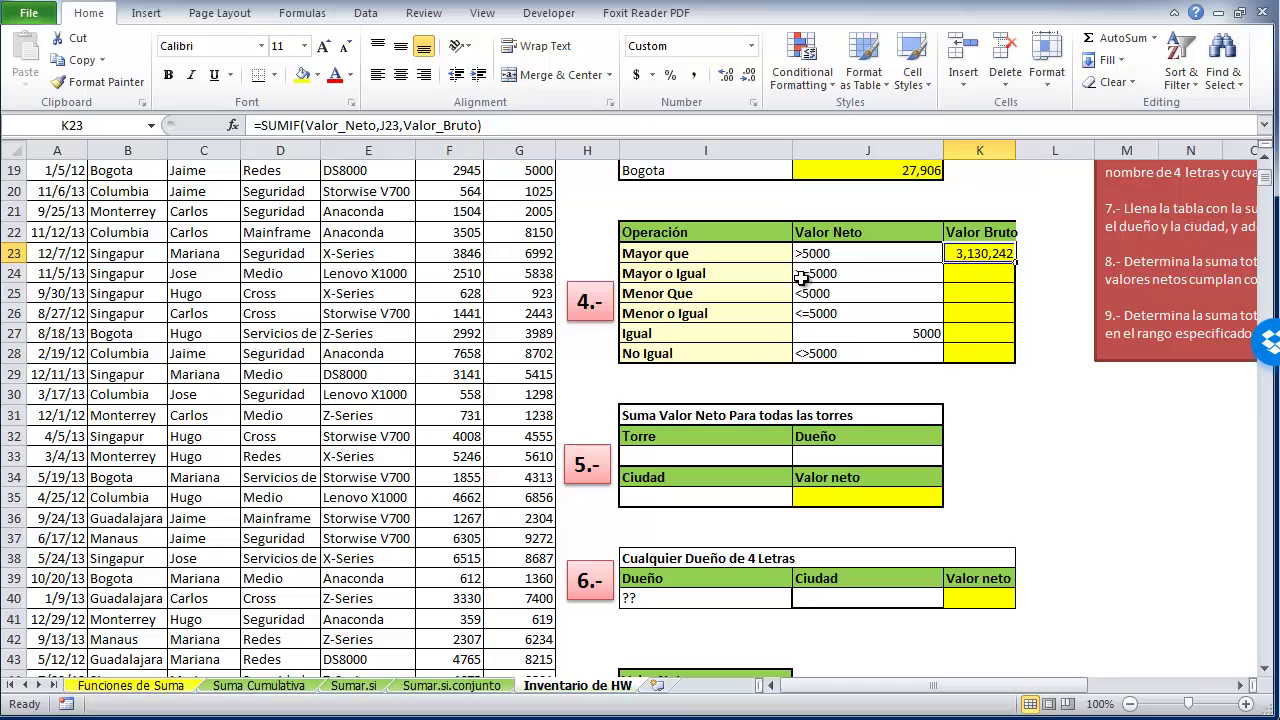
# Fill the SUMIF formula down to K28 and widen column K
pyautogui.doubleClick(1016, 265)
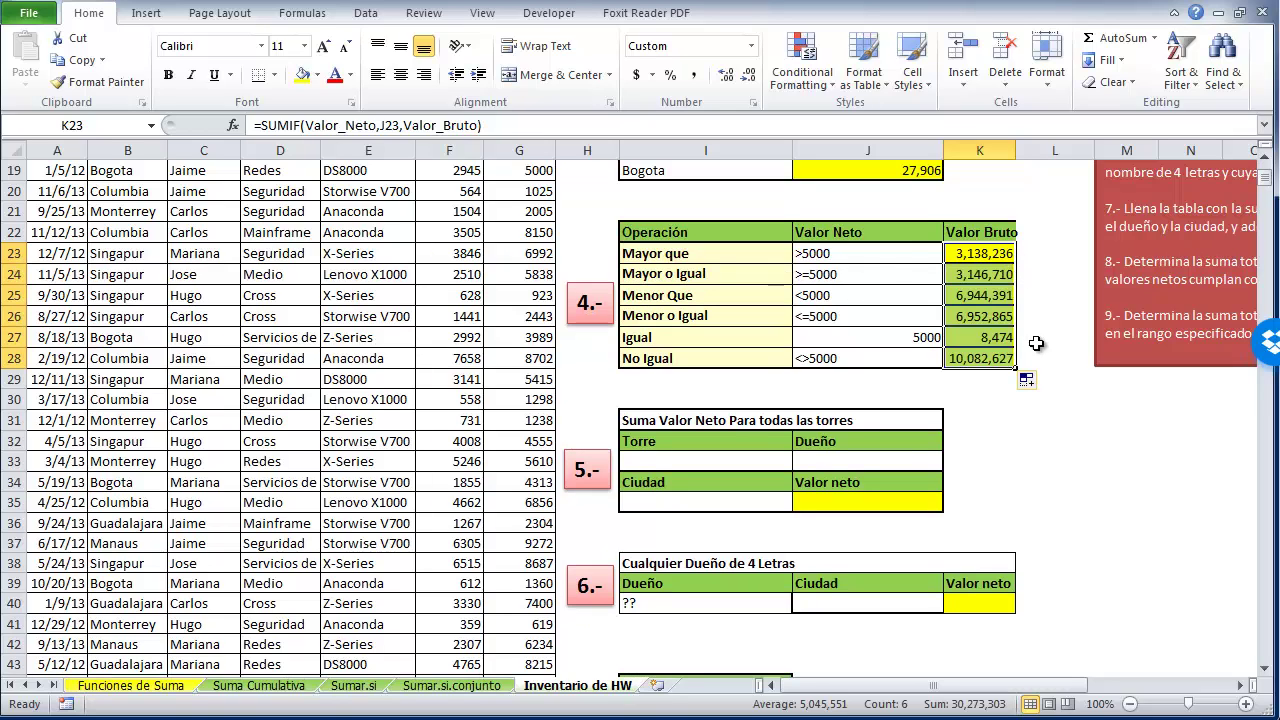
pyautogui.click(1034, 340)
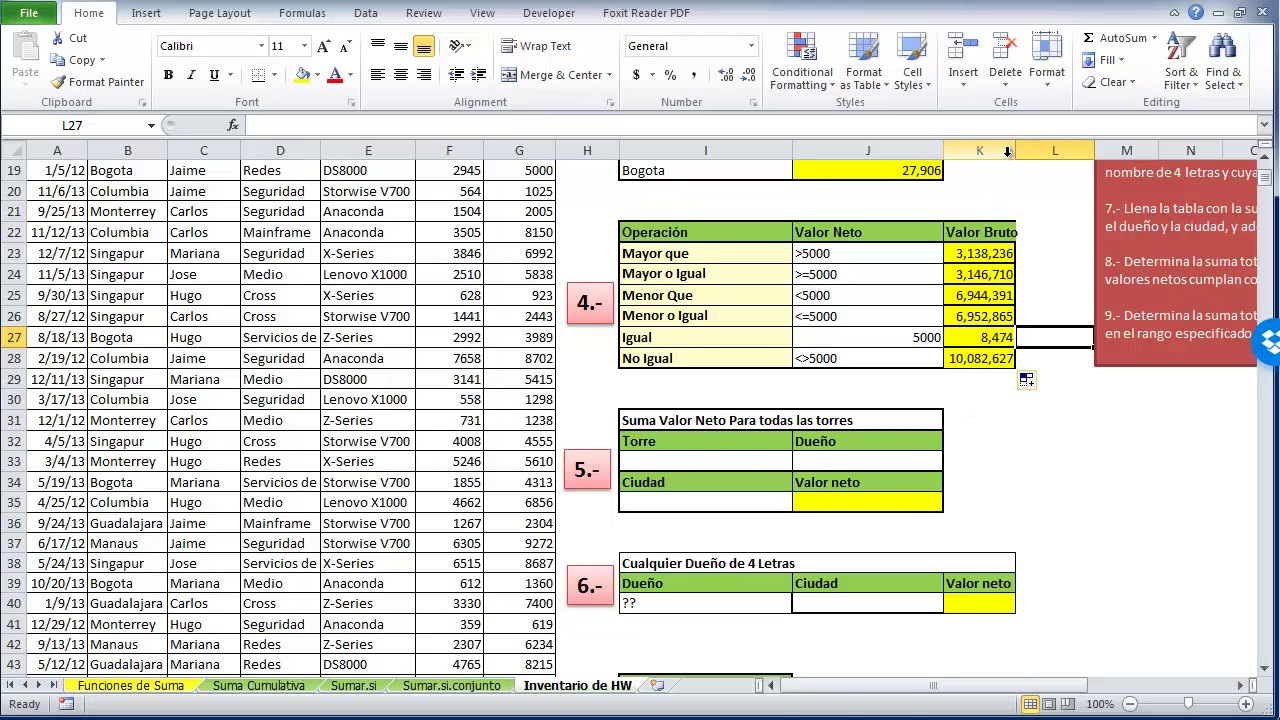
pyautogui.click(1008, 151)
pyautogui.moveTo(1016, 151); pyautogui.dragTo(1022, 151)
pyautogui.click(994, 465)
pyautogui.scroll(-1, 1025, 487)
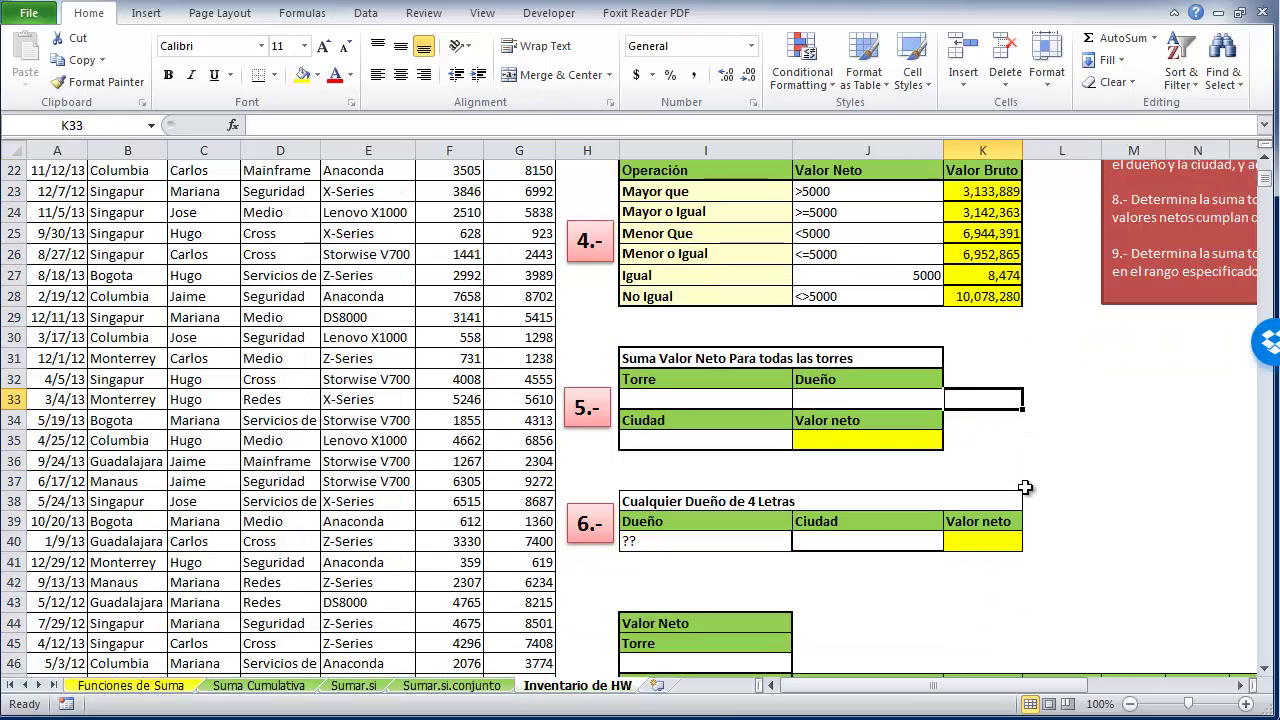
pyautogui.scroll(5, 1025, 487)
pyautogui.scroll(-1, 1010, 490)
pyautogui.scroll(-1, 995, 495)
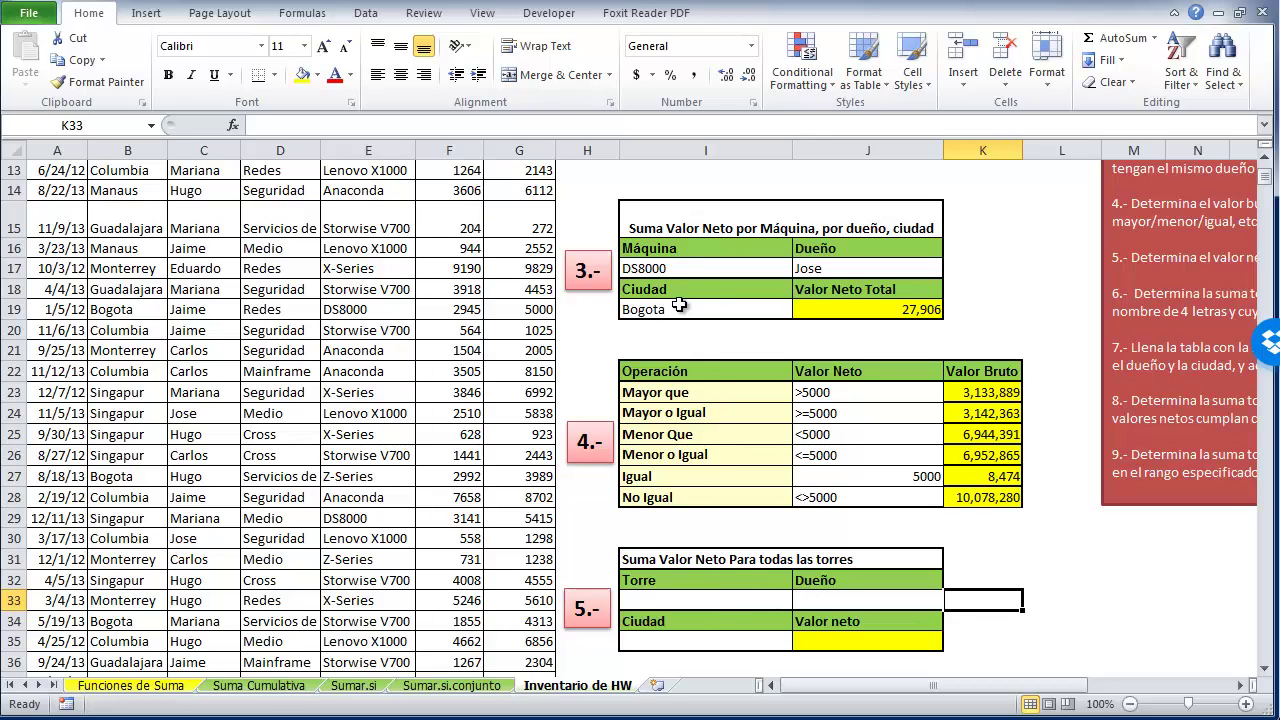
# Start a SUMIFS in J35 that sums Valor_Neto
pyautogui.click(726, 600)
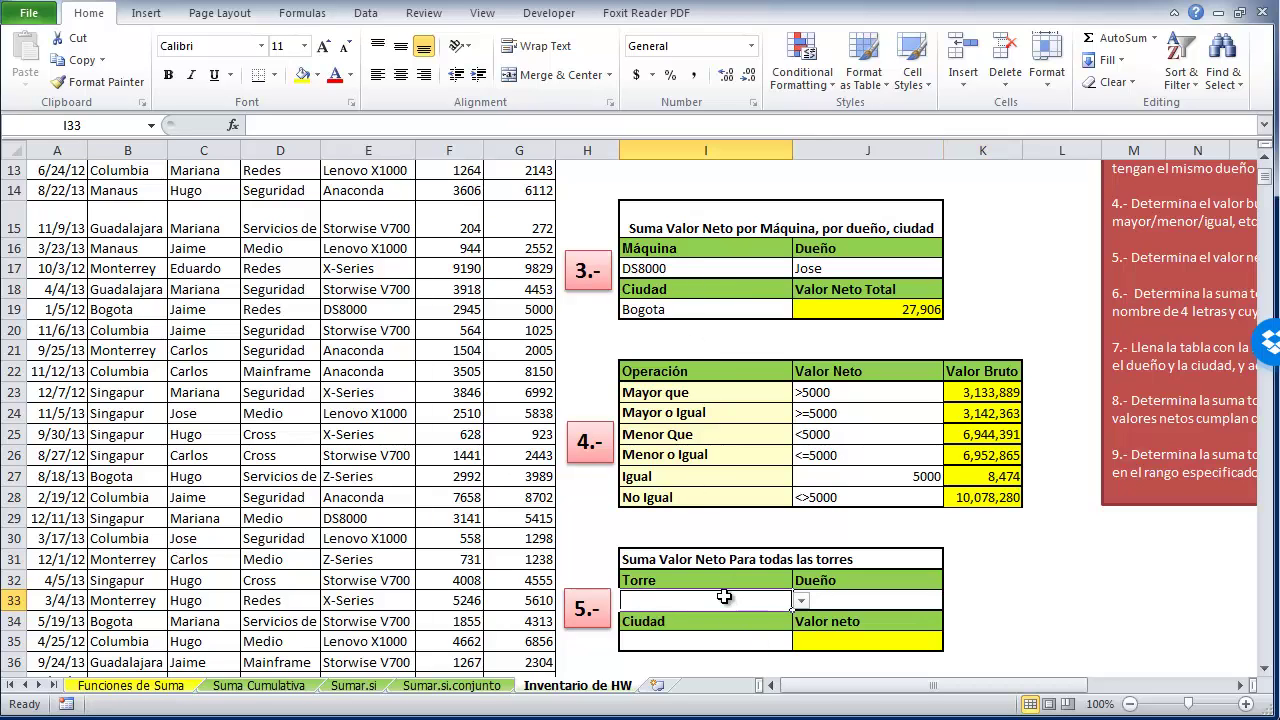
pyautogui.click(899, 603)
pyautogui.click(883, 637)
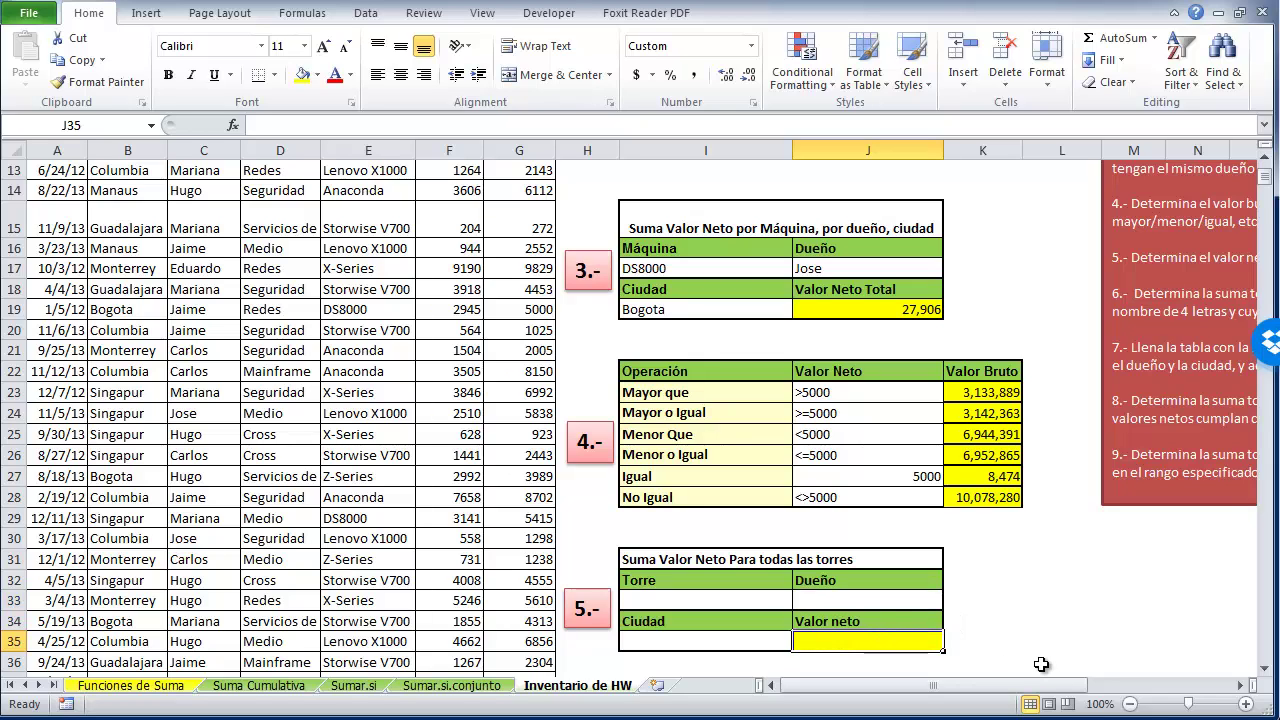
pyautogui.write('=sumifs(')
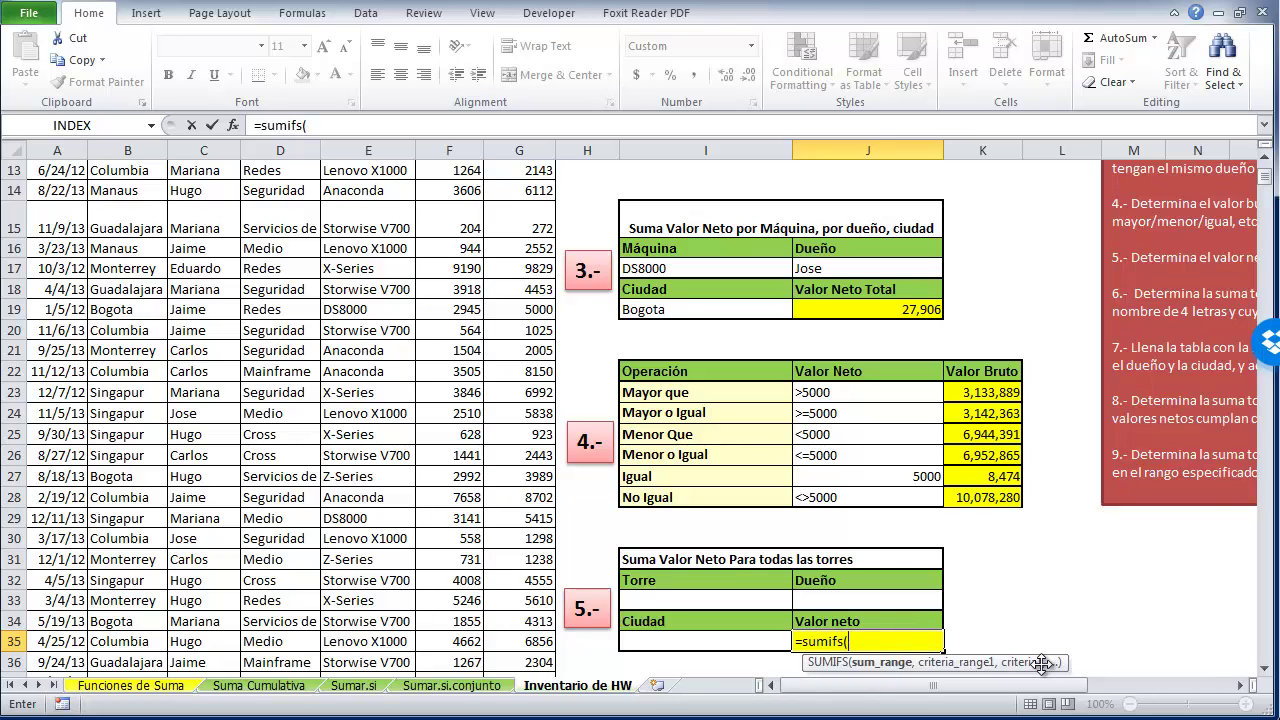
pyautogui.scroll(-1, 680, 665)
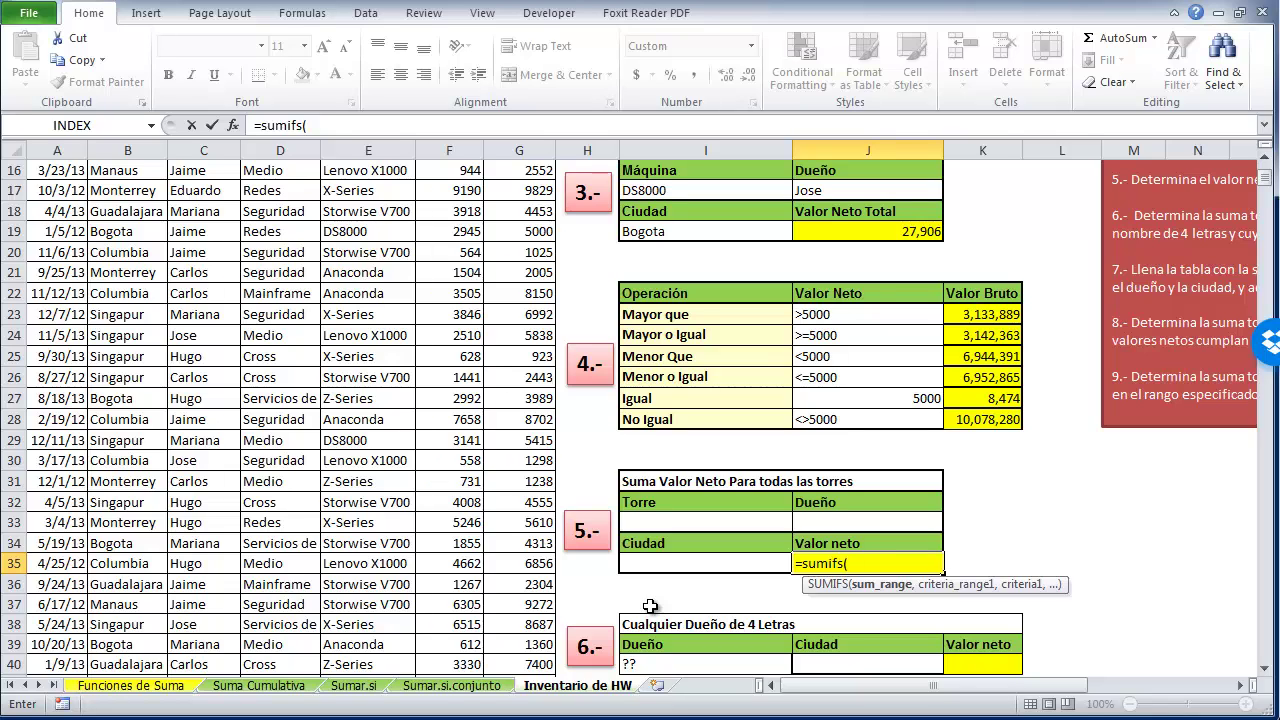
pyautogui.write('valor')
pyautogui.press('Down')
pyautogui.press('Tab')
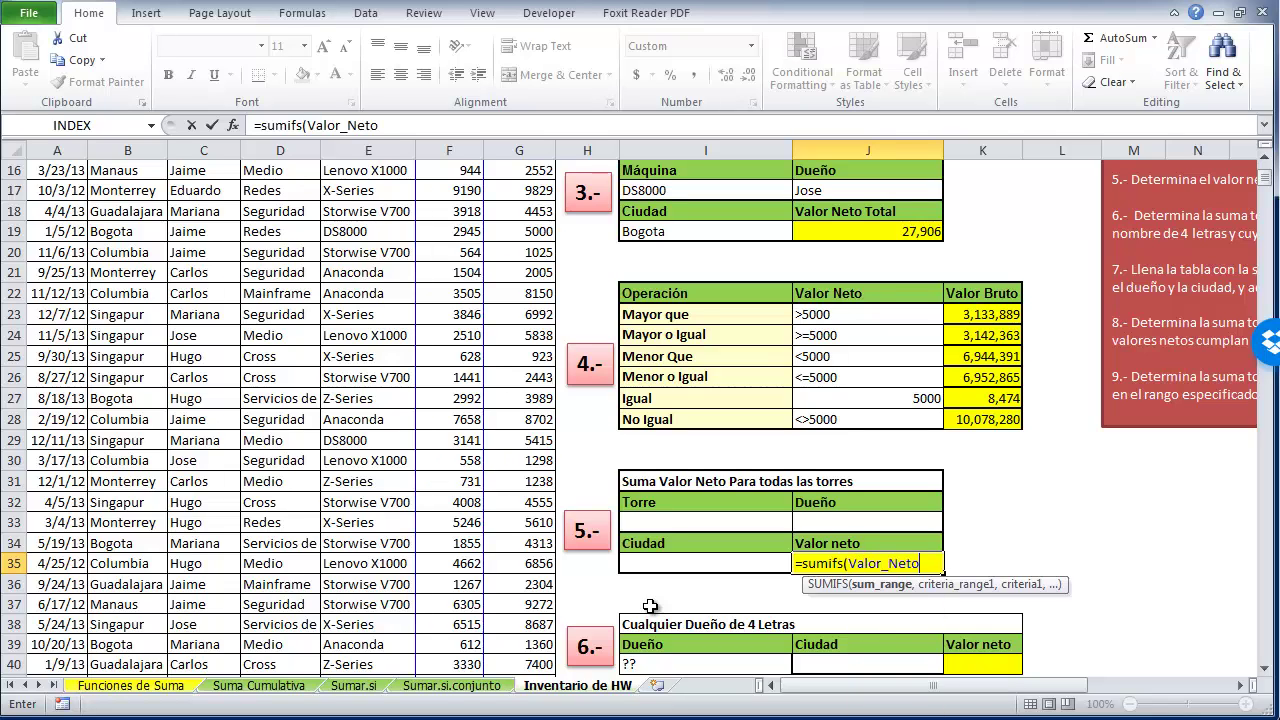
# Add the criteria Torre=I33, Dueño=J33 and Ciudad=I35, then commit the formula
pyautogui.write(',t')
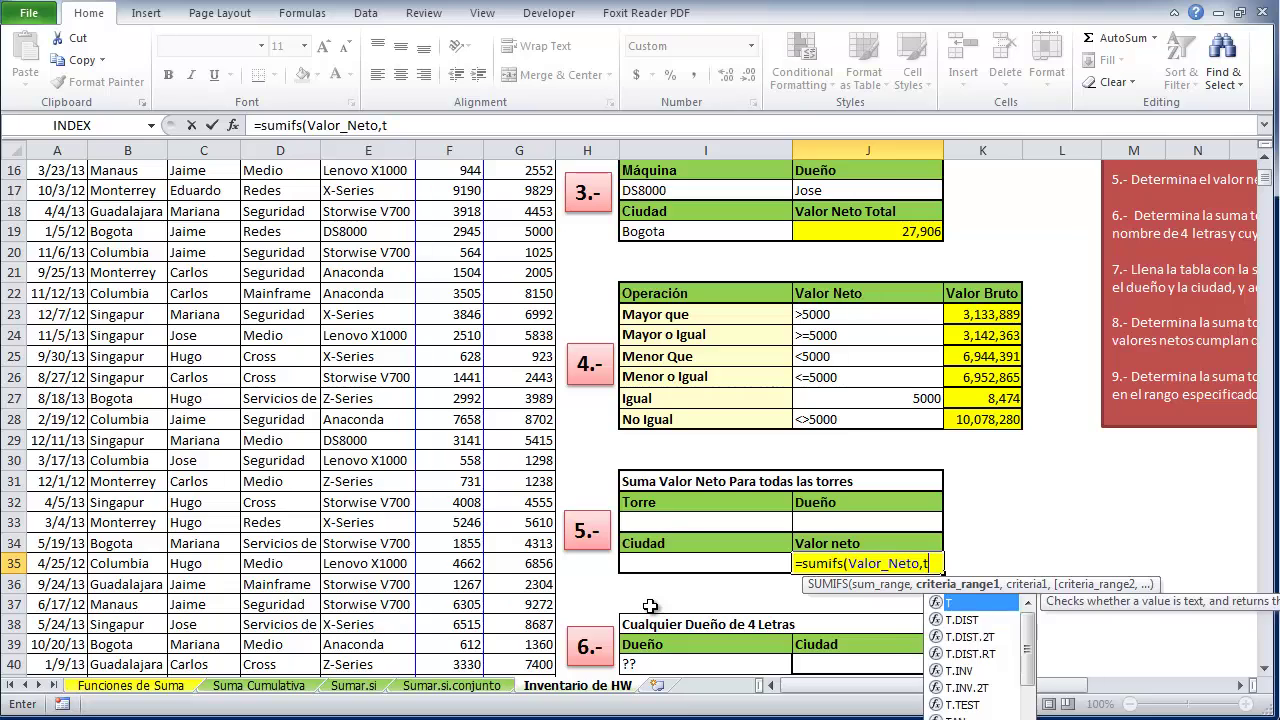
pyautogui.write('orre,')
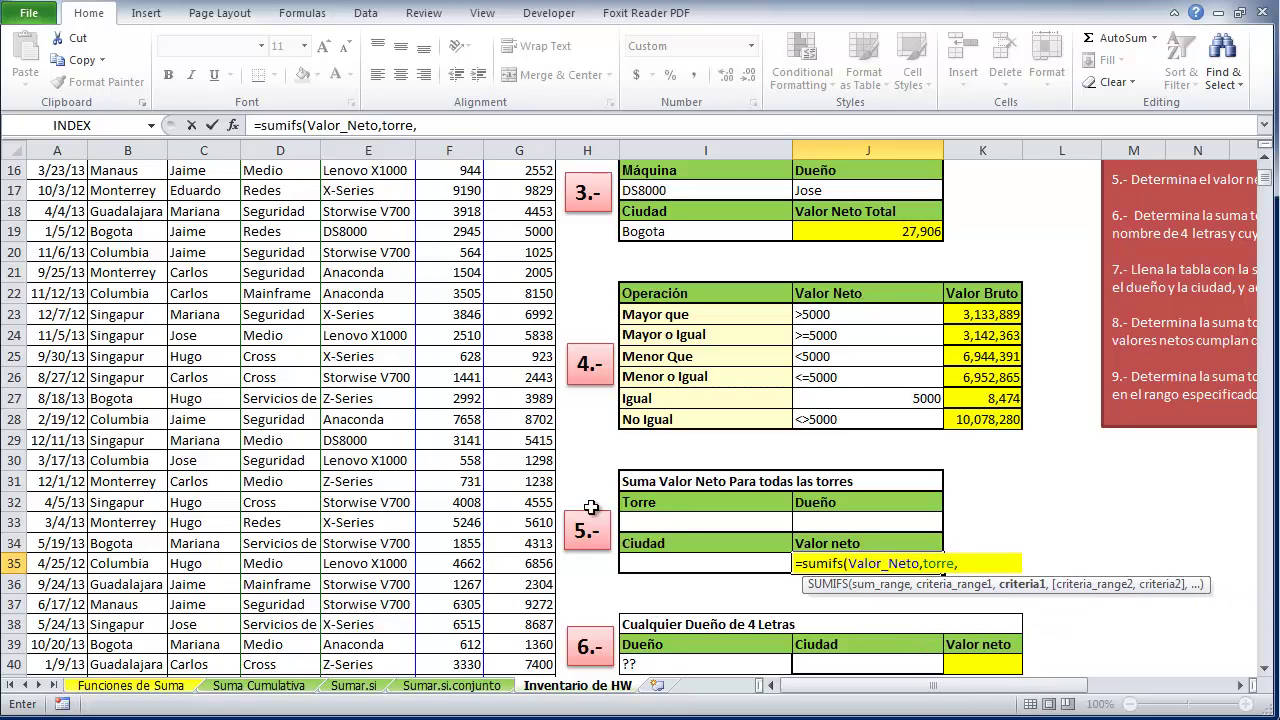
pyautogui.click(653, 524)
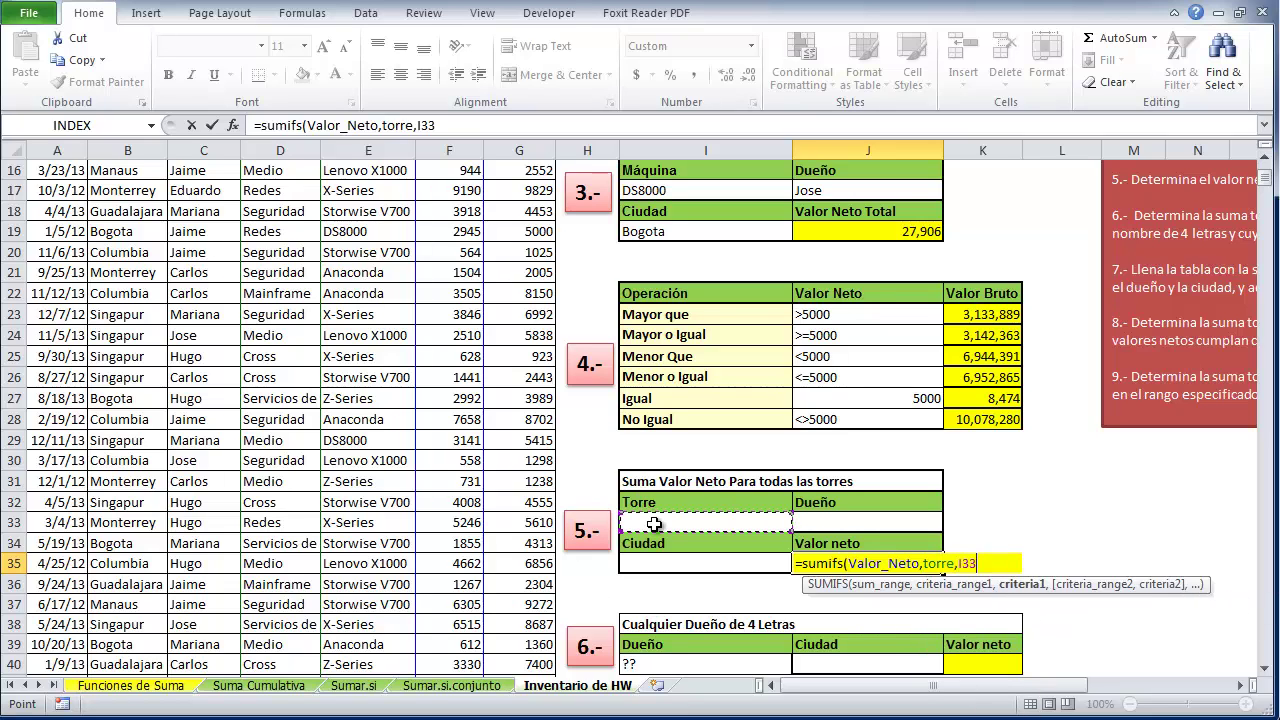
pyautogui.write(',due')
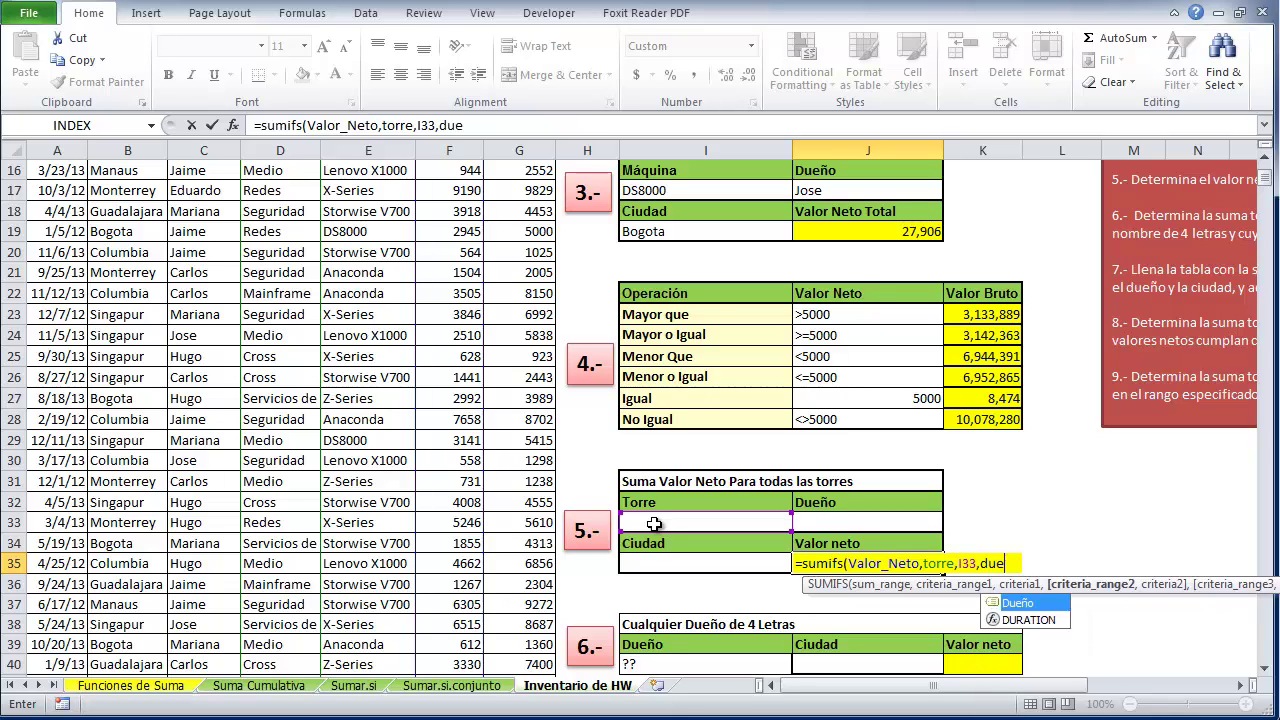
pyautogui.write('ño,')
pyautogui.click(854, 521)
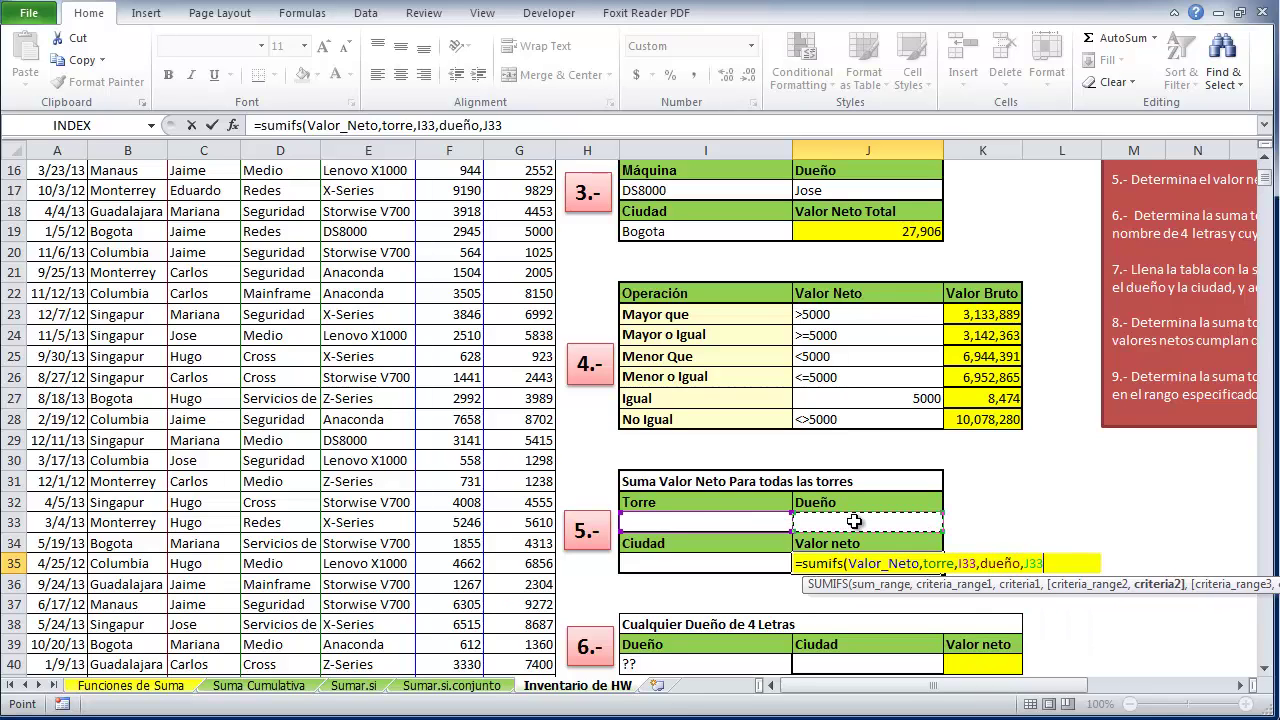
pyautogui.write(',')
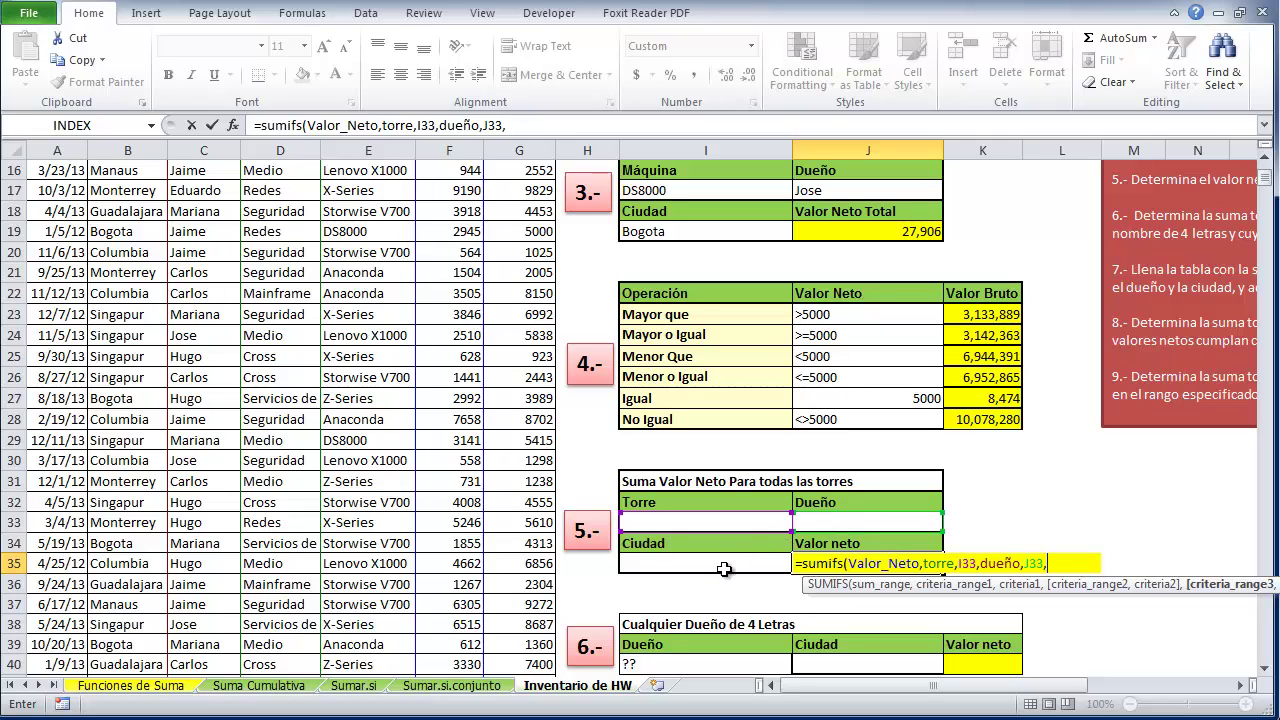
pyautogui.write('ciudad,')
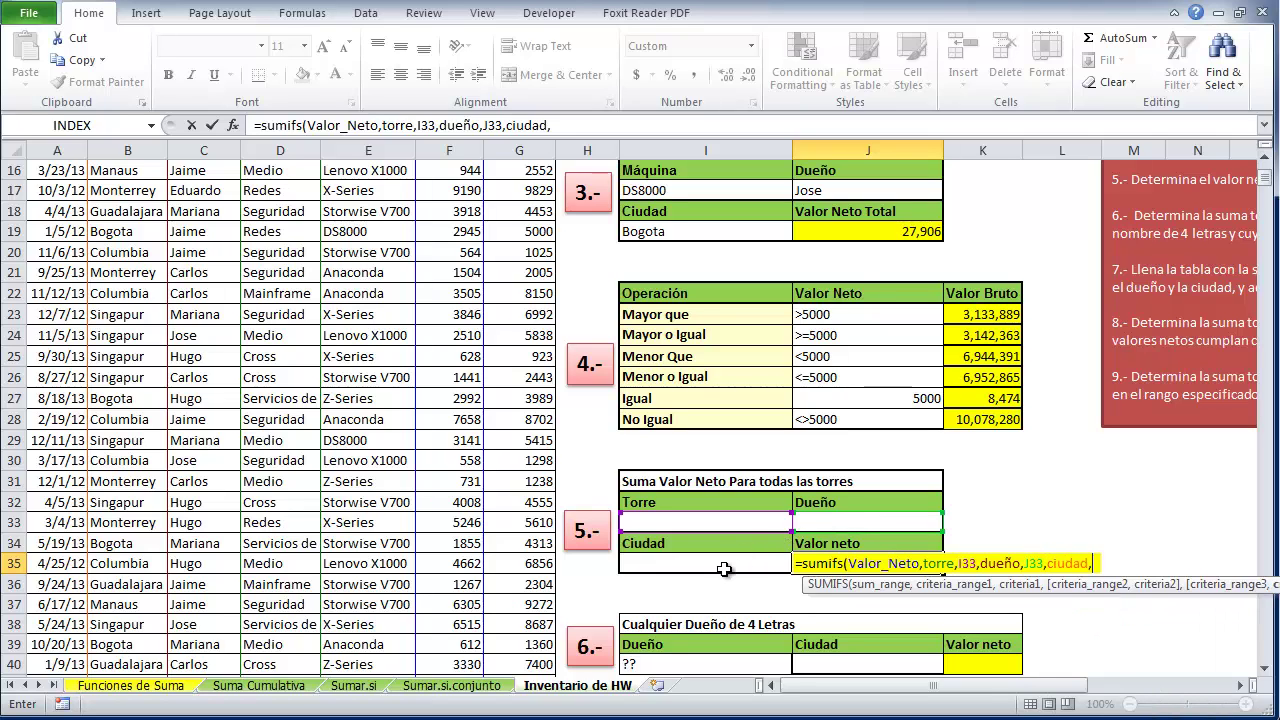
pyautogui.click(723, 569)
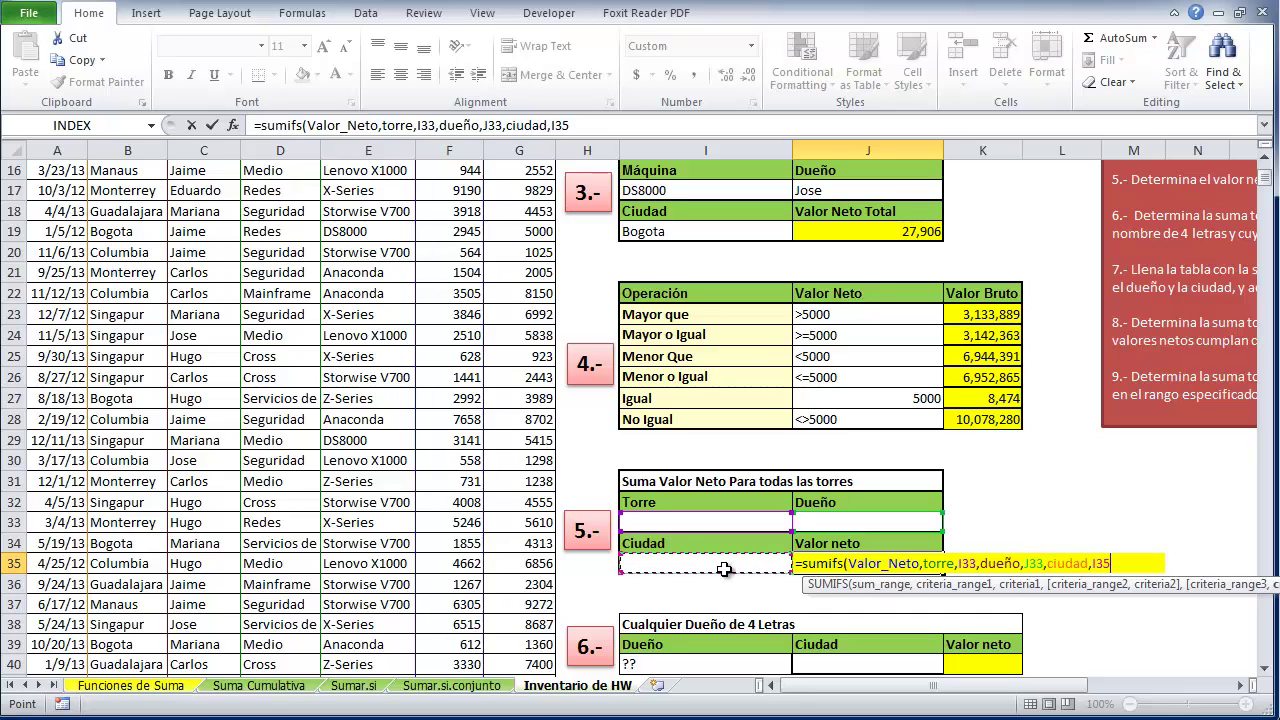
pyautogui.write(')')
pyautogui.hotkey('ctrl', 'Return')
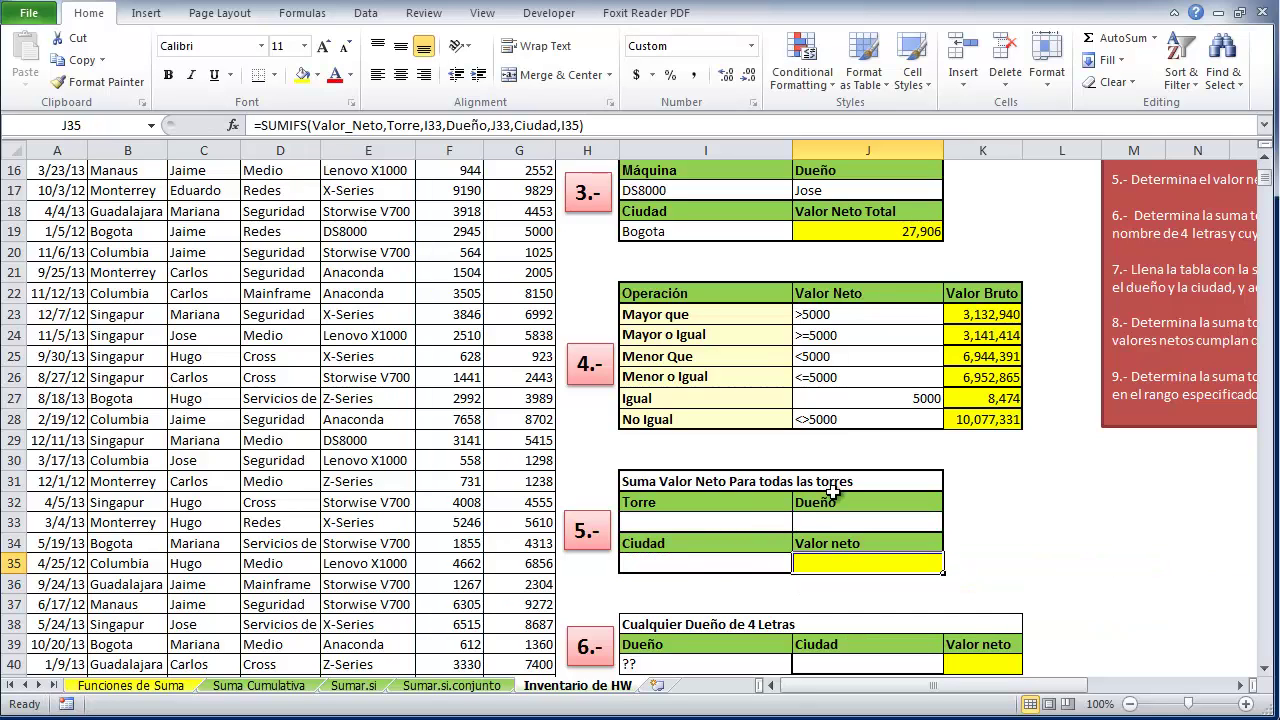
# Choose Medio, Jose and Guadalajara in the I33, J33 and I35 dropdowns to get 12,349
pyautogui.click(780, 517)
pyautogui.click(801, 522)
pyautogui.click(787, 556)
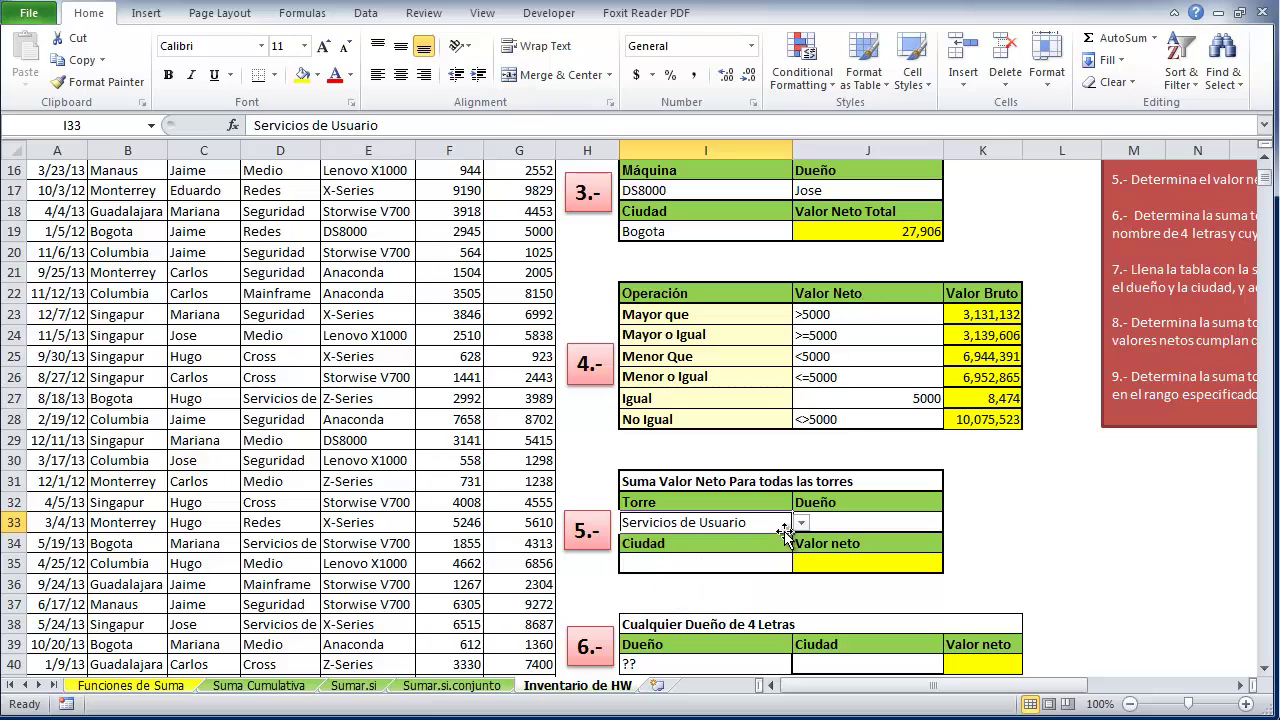
pyautogui.click(801, 522)
pyautogui.click(790, 540)
pyautogui.click(885, 517)
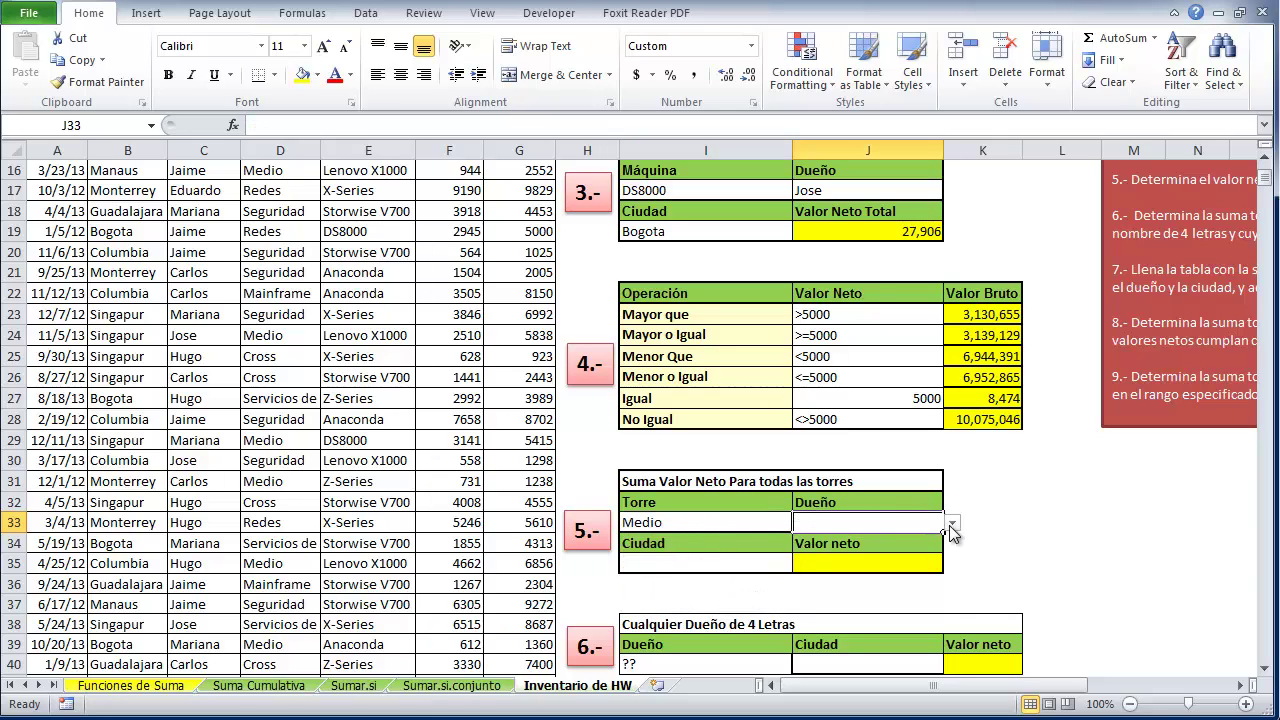
pyautogui.click(952, 522)
pyautogui.click(830, 553)
pyautogui.click(785, 563)
pyautogui.click(800, 564)
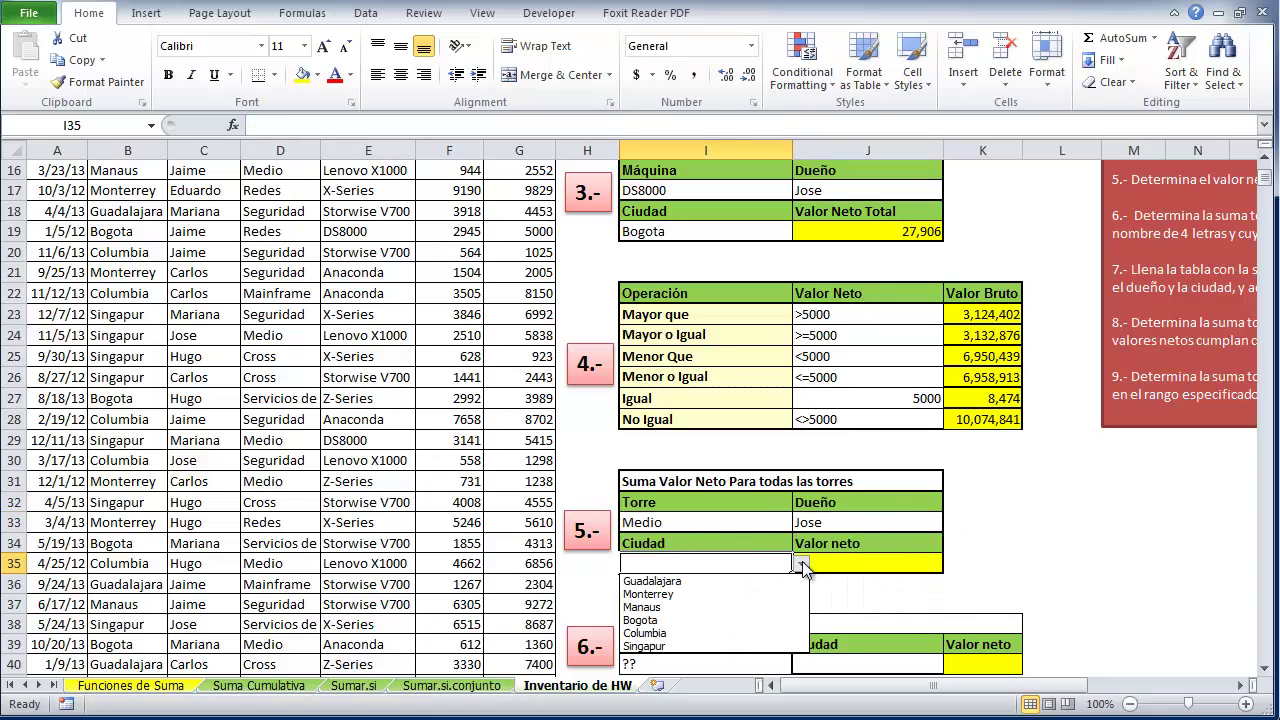
pyautogui.click(660, 584)
pyautogui.click(925, 590)
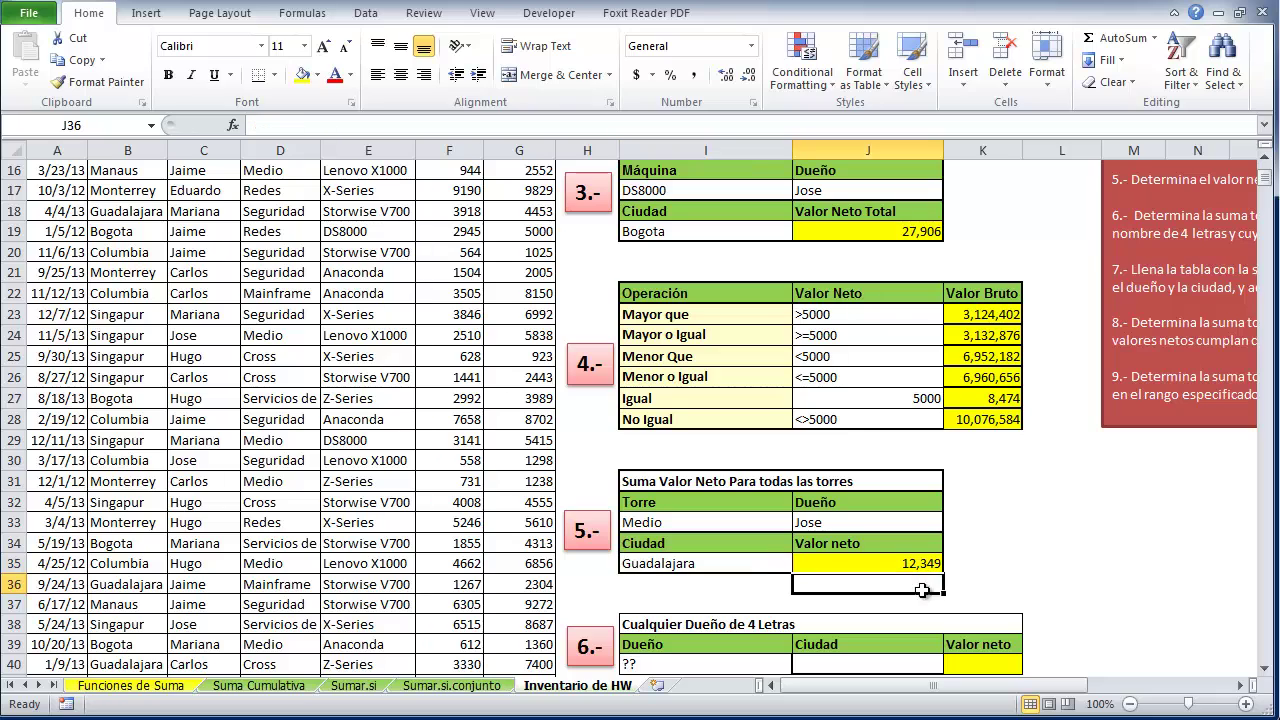
pyautogui.click(866, 564)
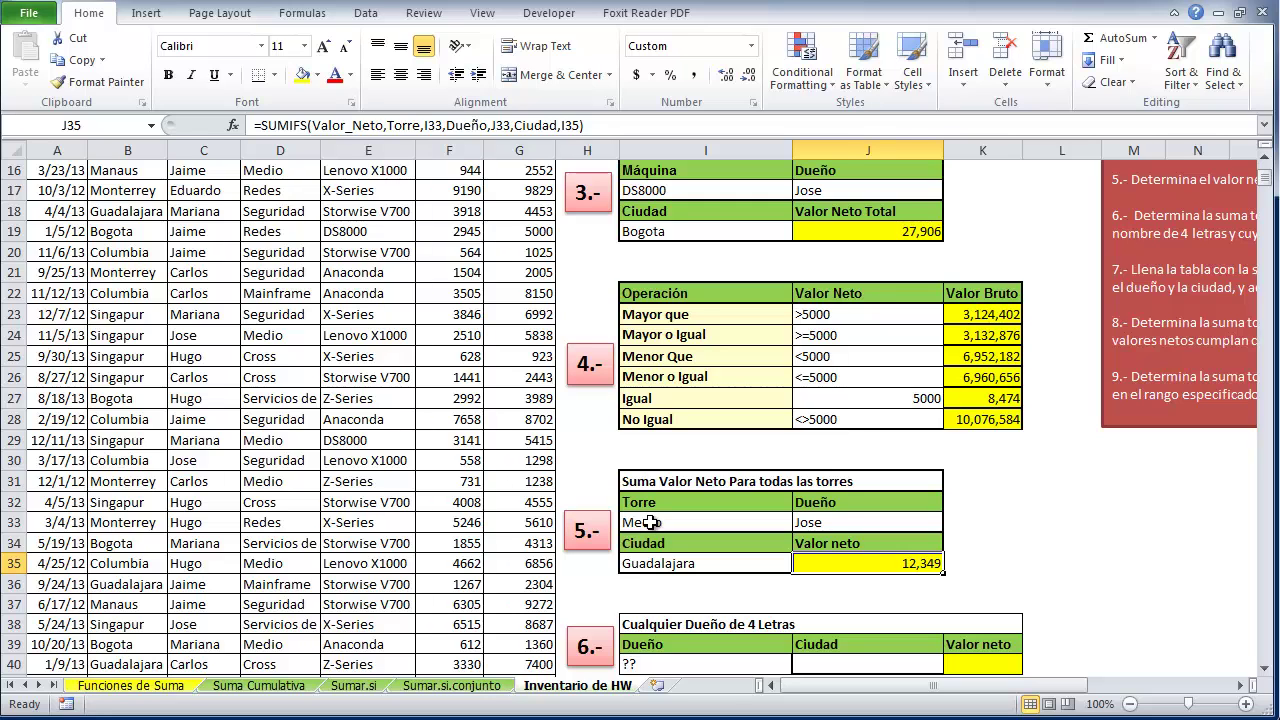
# Choose Guadalajara as exercise 6's city in J40
pyautogui.scroll(-1, 650, 522)
pyautogui.scroll(-2, 650, 522)
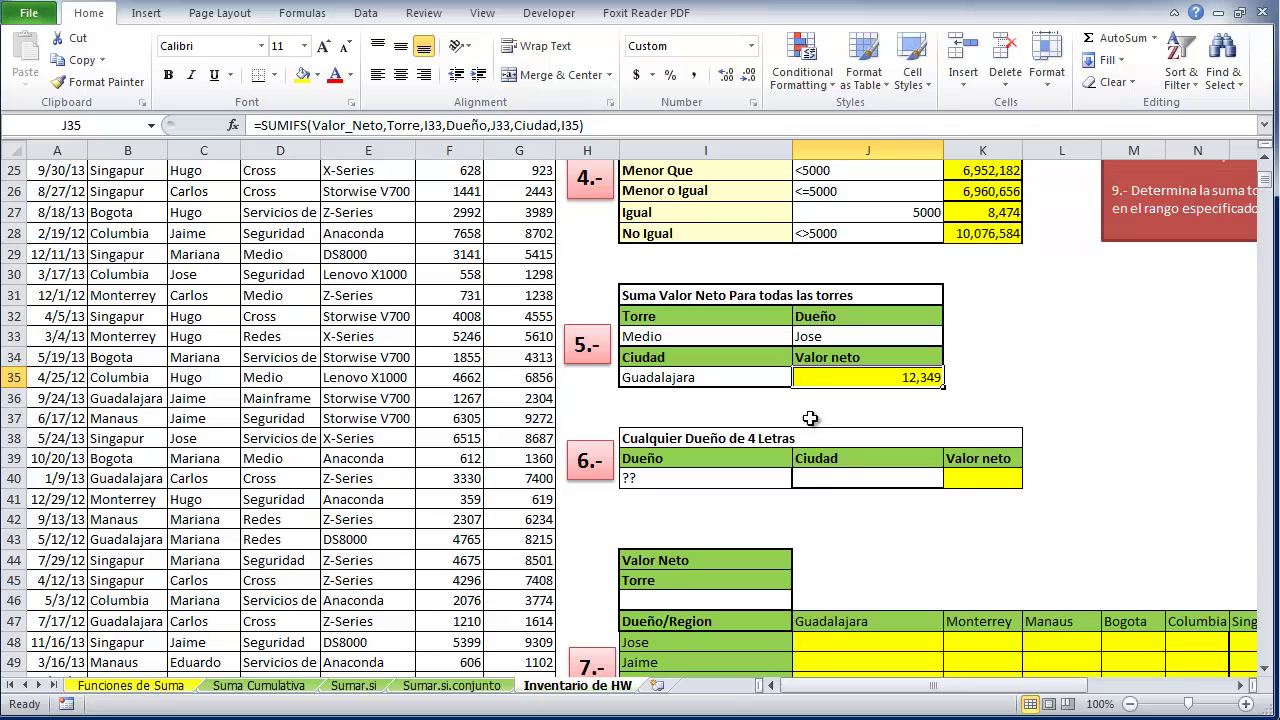
pyautogui.click(835, 472)
pyautogui.click(952, 479)
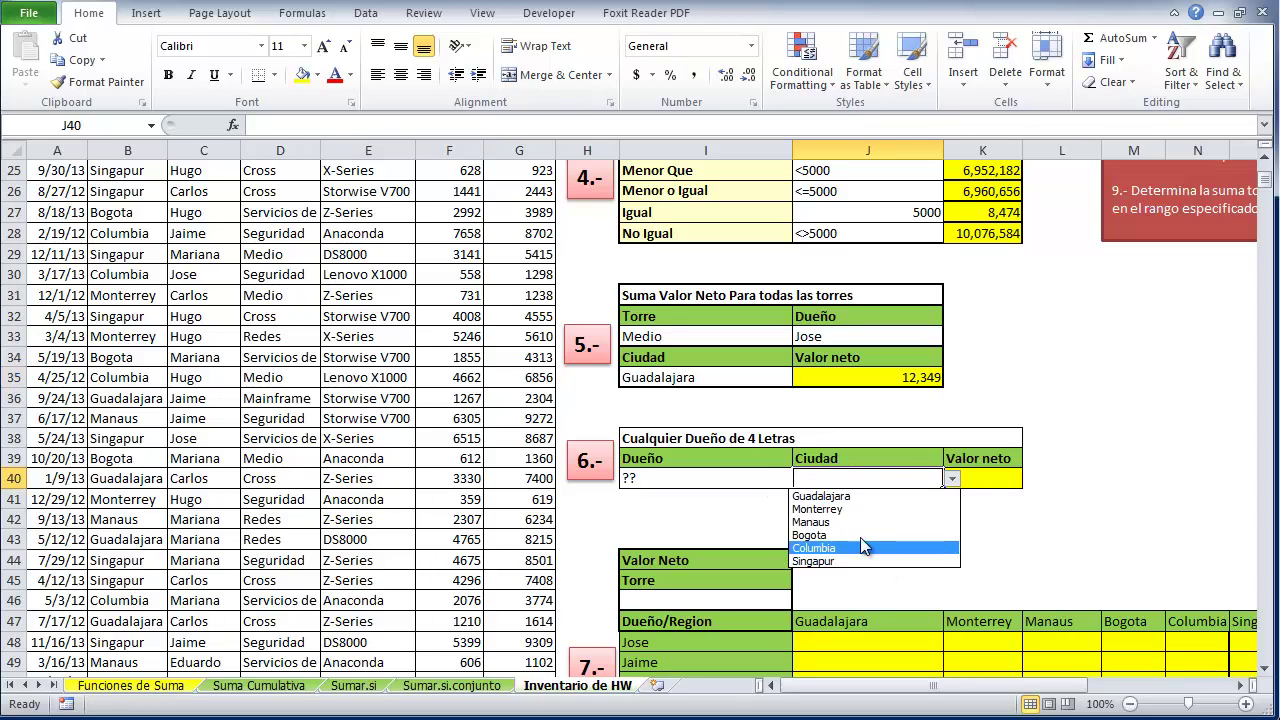
pyautogui.click(853, 500)
pyautogui.click(990, 478)
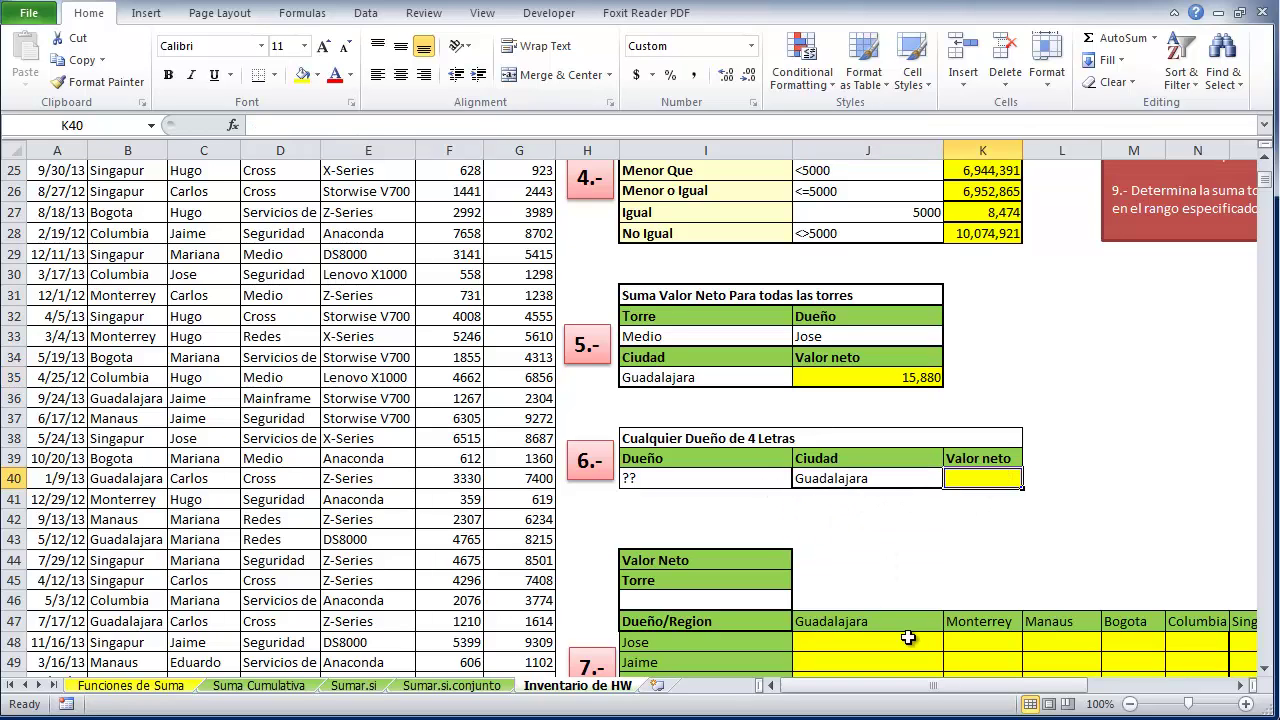
pyautogui.write('=')
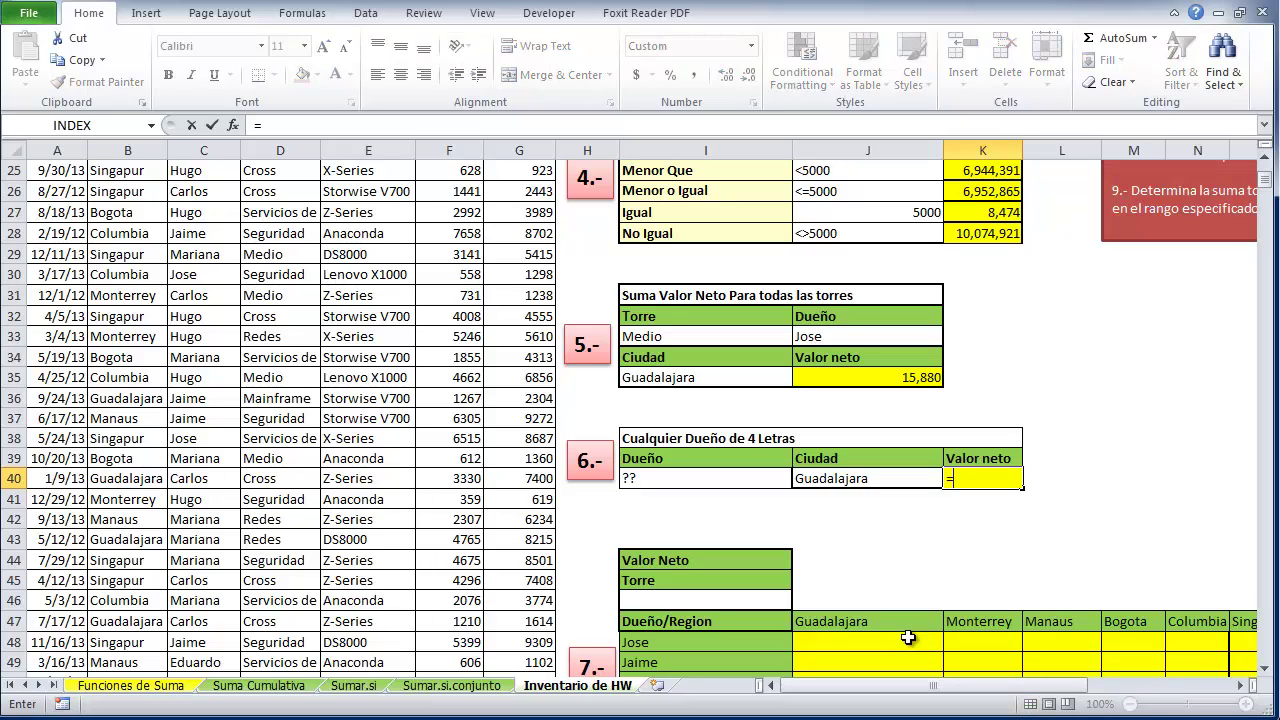
pyautogui.press('Escape')
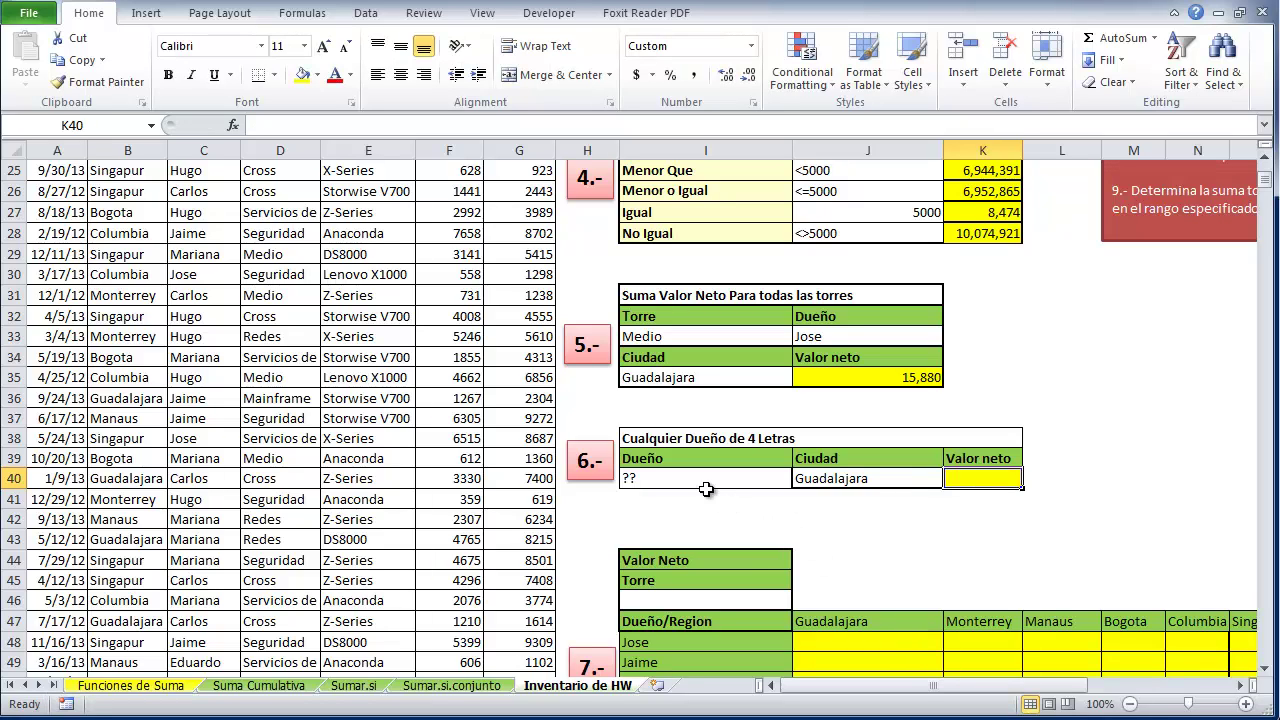
pyautogui.click(706, 492)
pyautogui.click(850, 500)
# Enter =SUMIFS(Valor_Neto,Dueño,"????",Ciudad,J40) in K40, returning 378,991
pyautogui.click(968, 478)
pyautogui.write('=sumi')
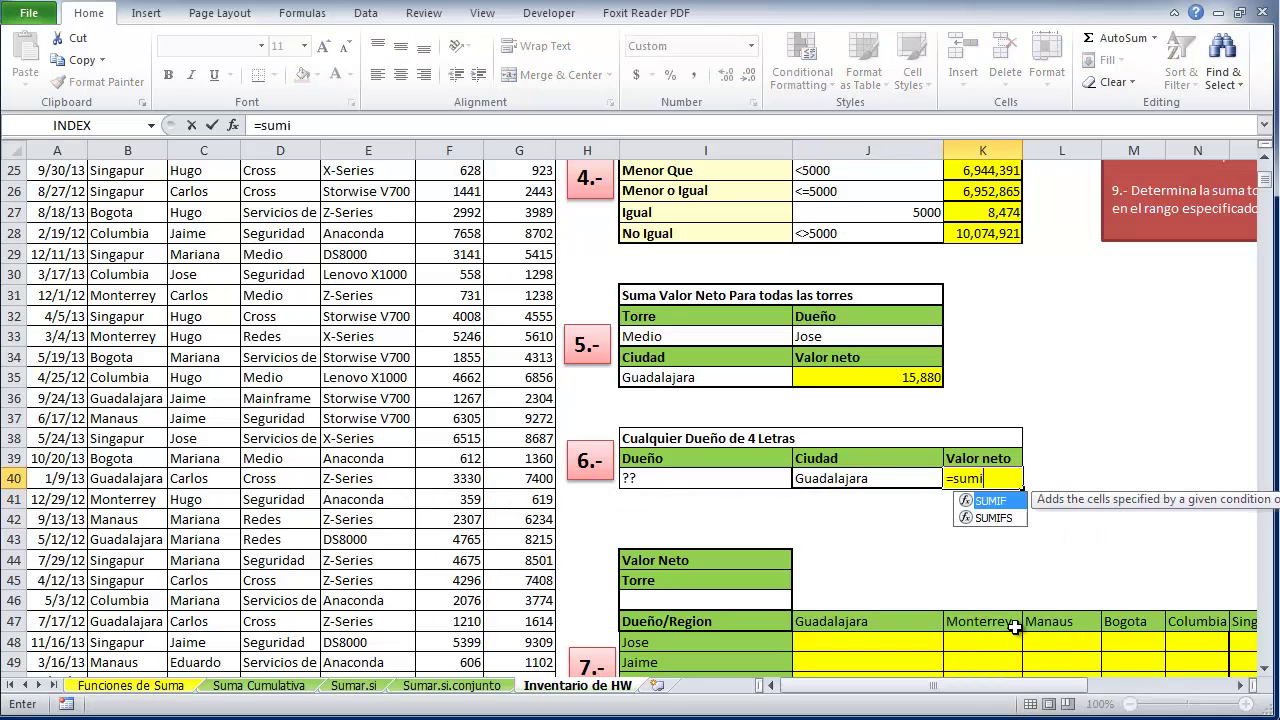
pyautogui.write('fs(')
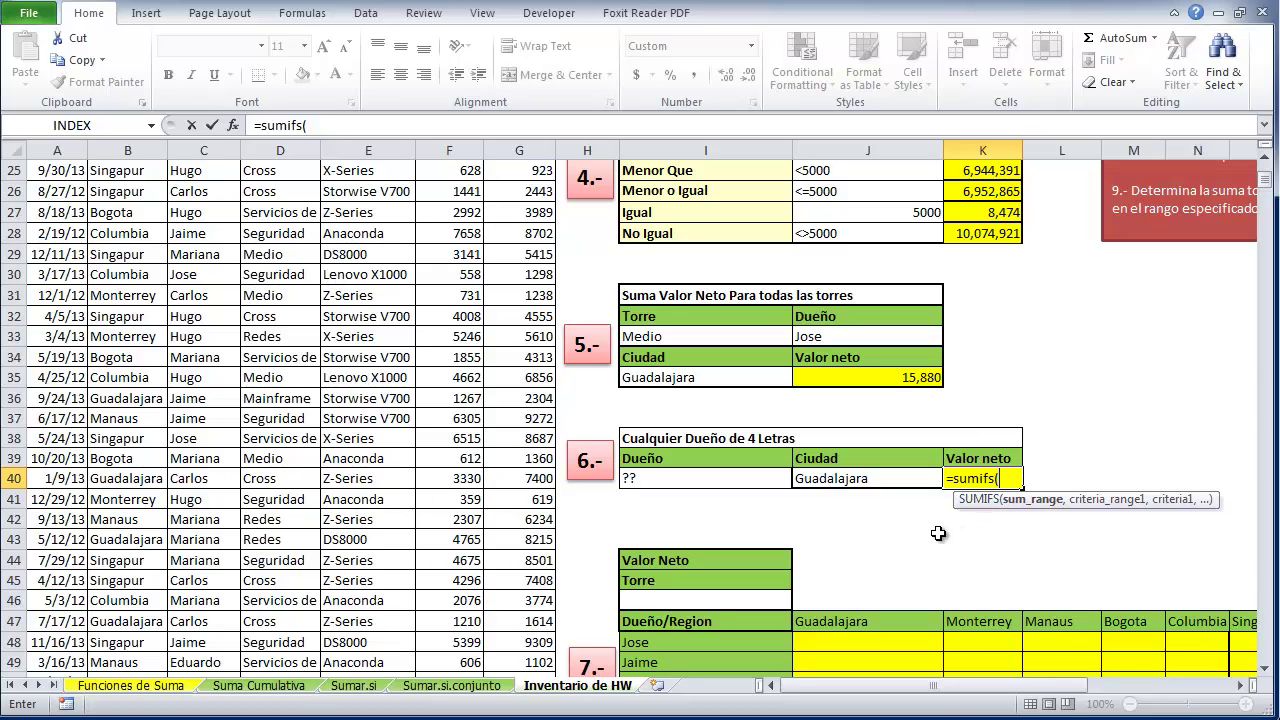
pyautogui.write('valor')
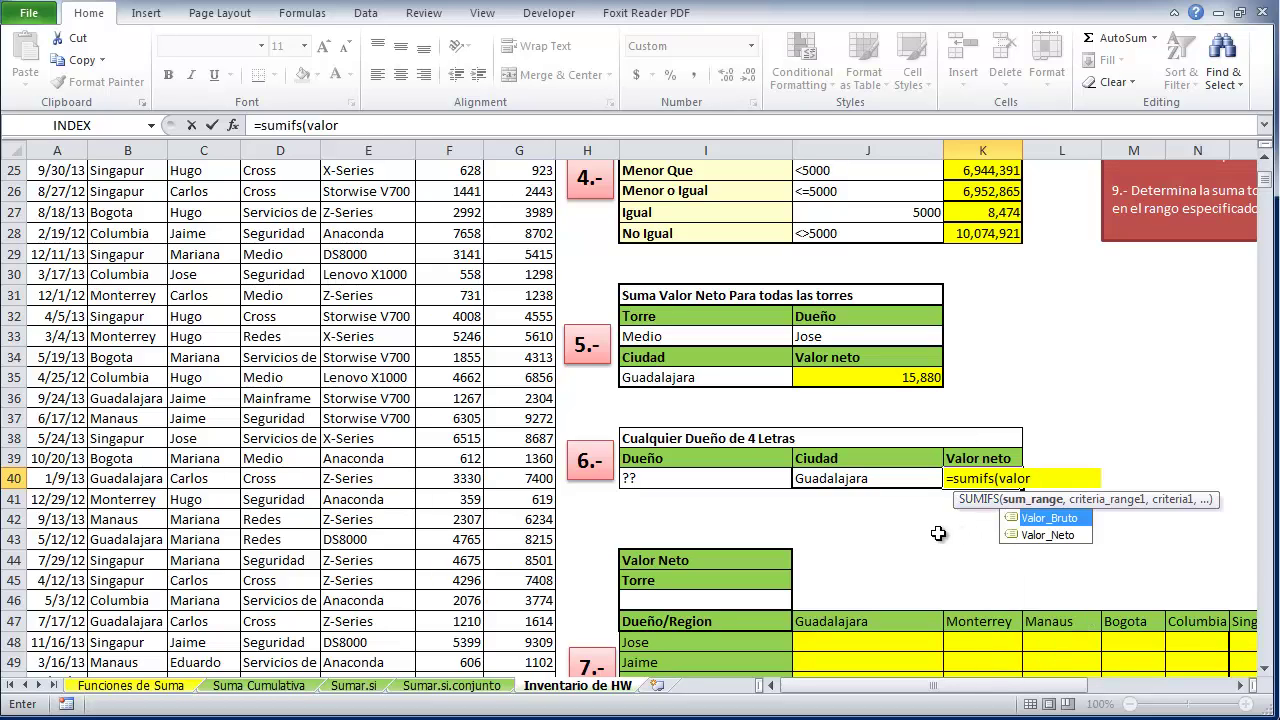
pyautogui.press('Down')
pyautogui.press('Tab')
pyautogui.write(',')
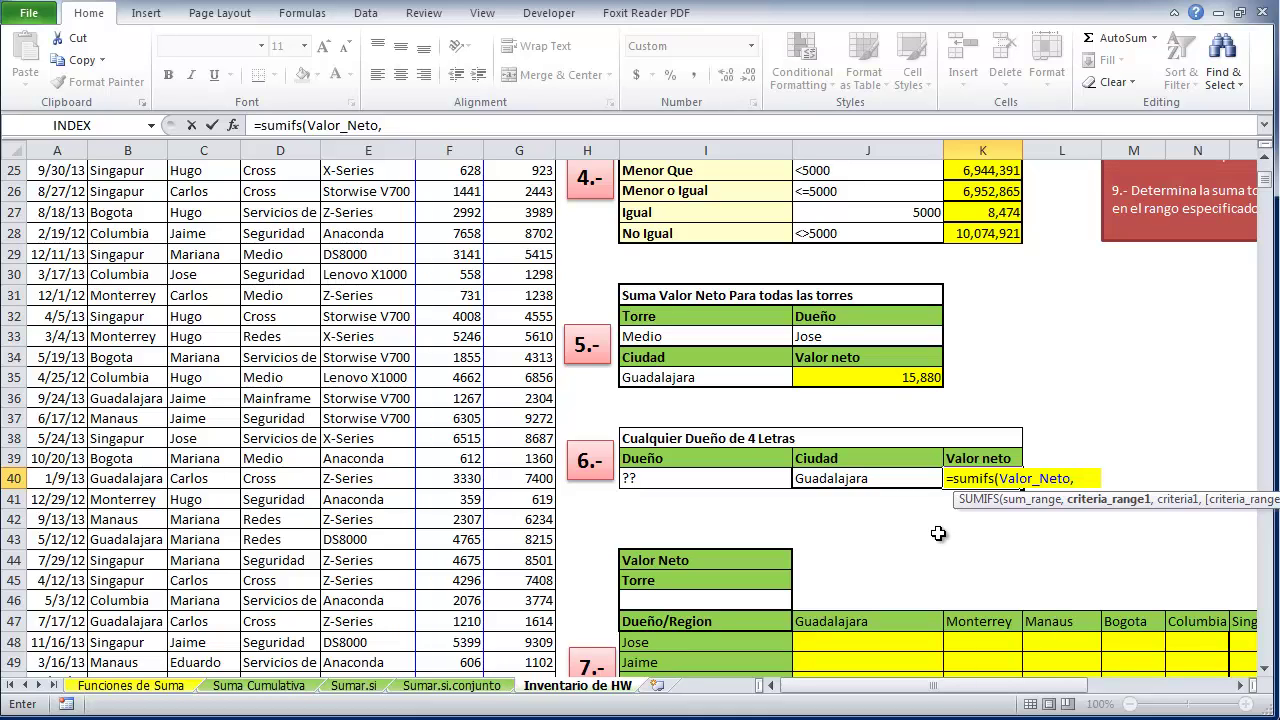
pyautogui.write('dueño,"????')
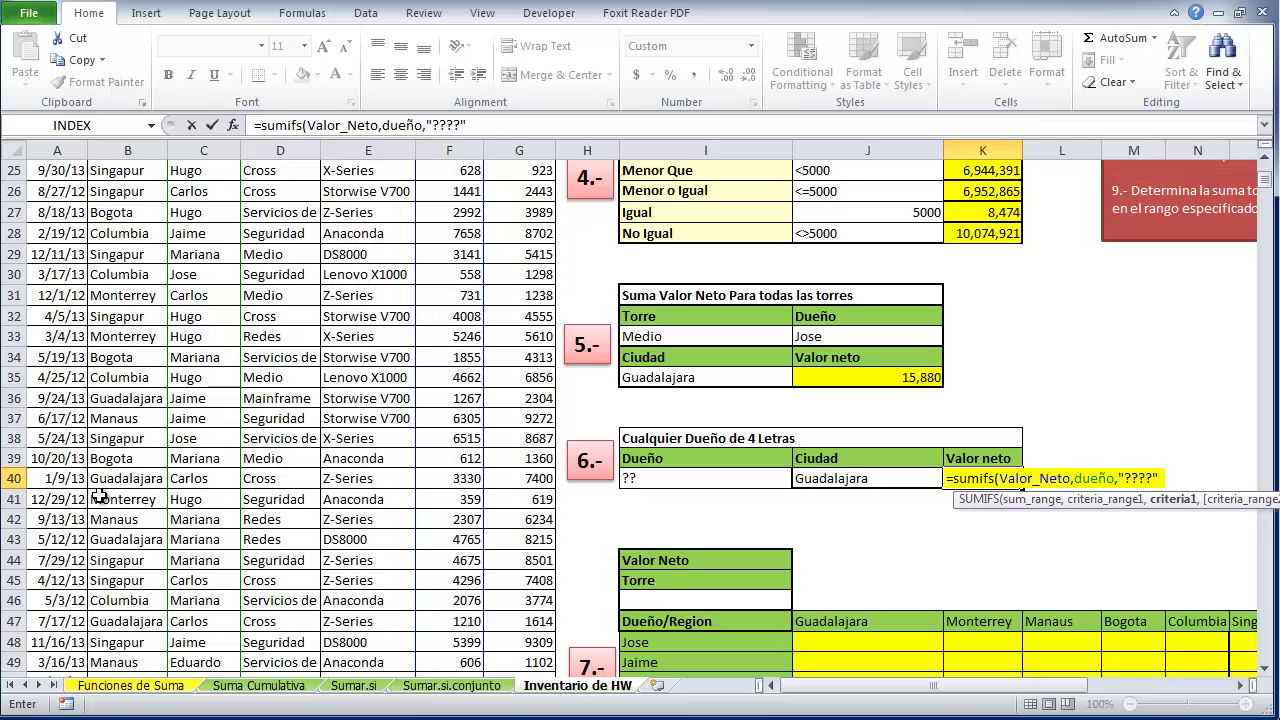
pyautogui.write(',')
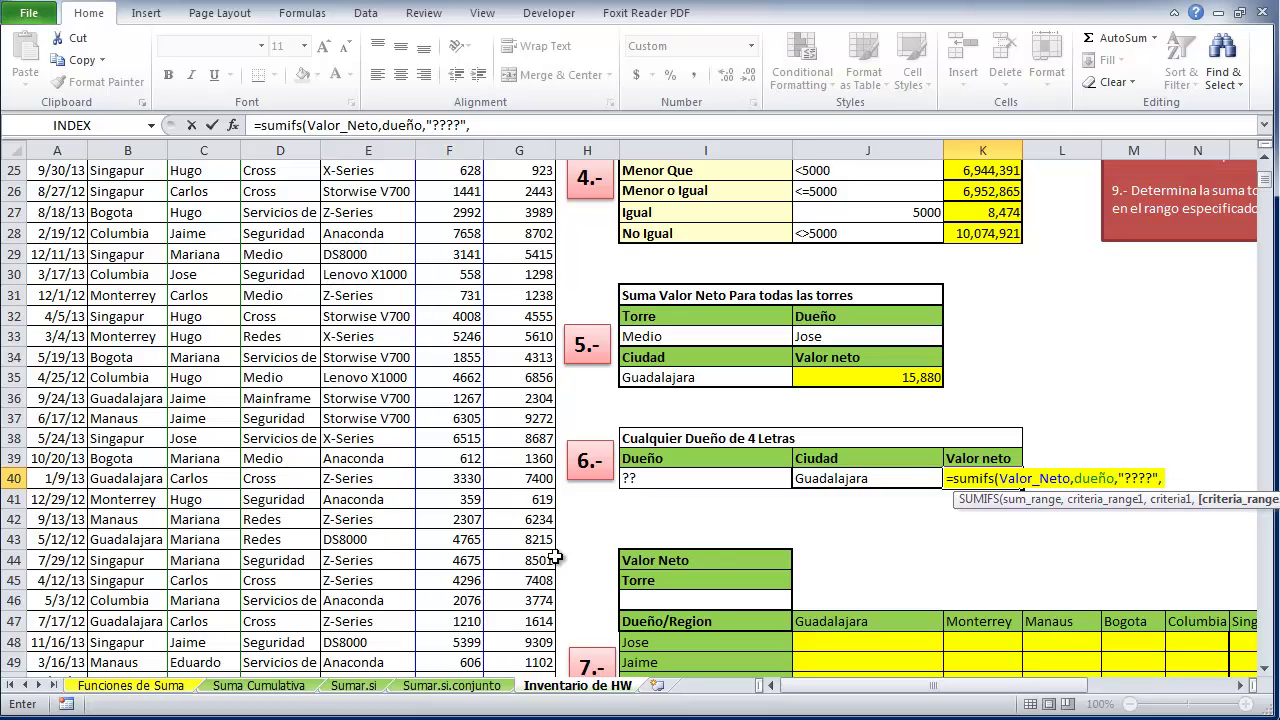
pyautogui.write('ci')
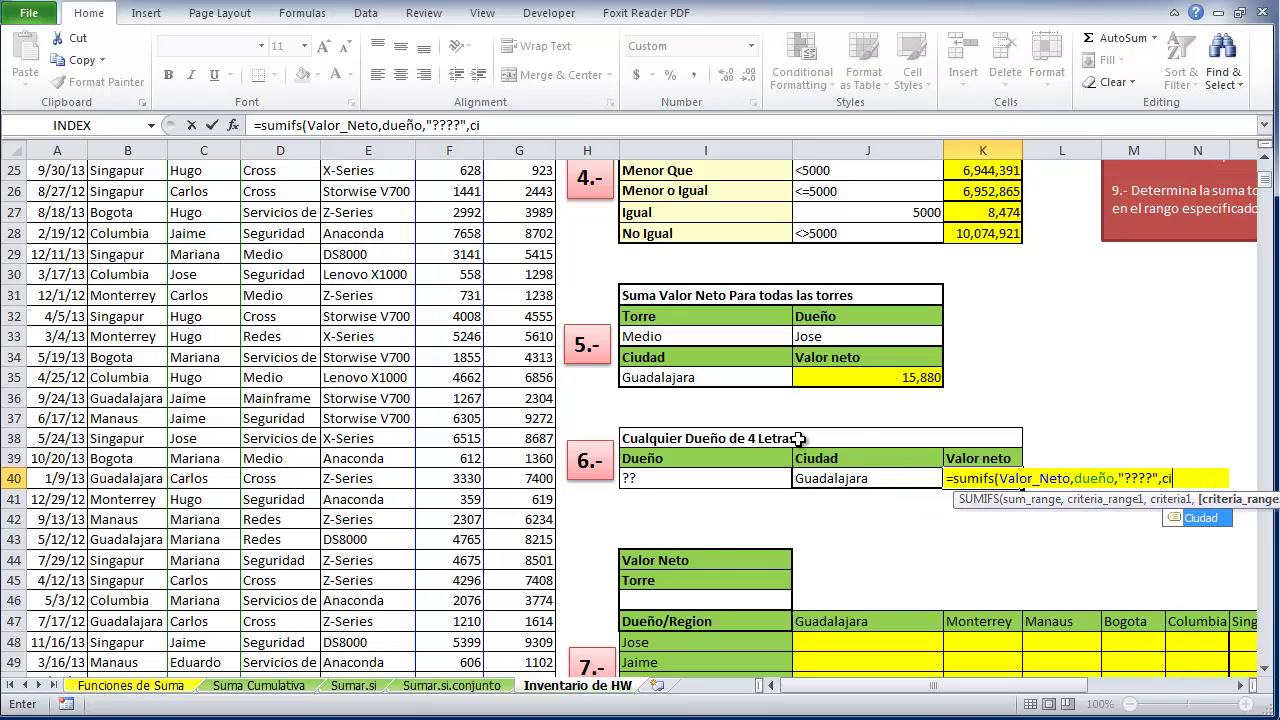
pyautogui.write('udad,')
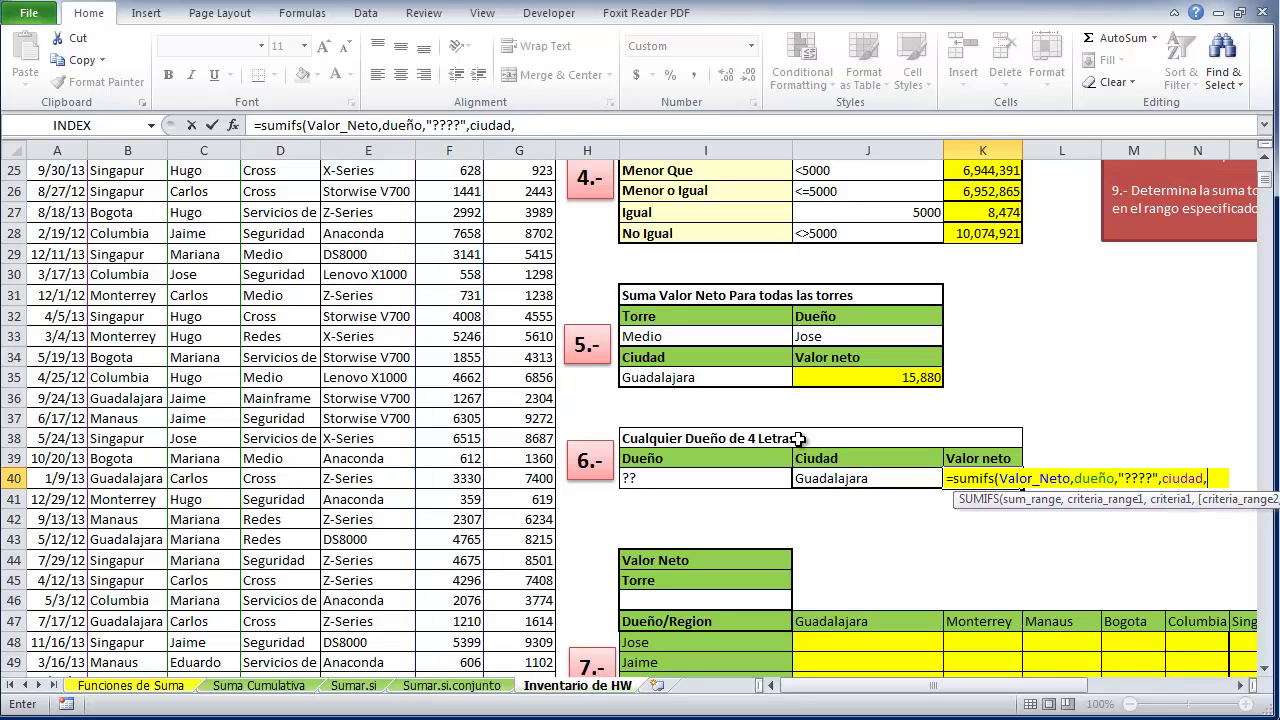
pyautogui.click(832, 491)
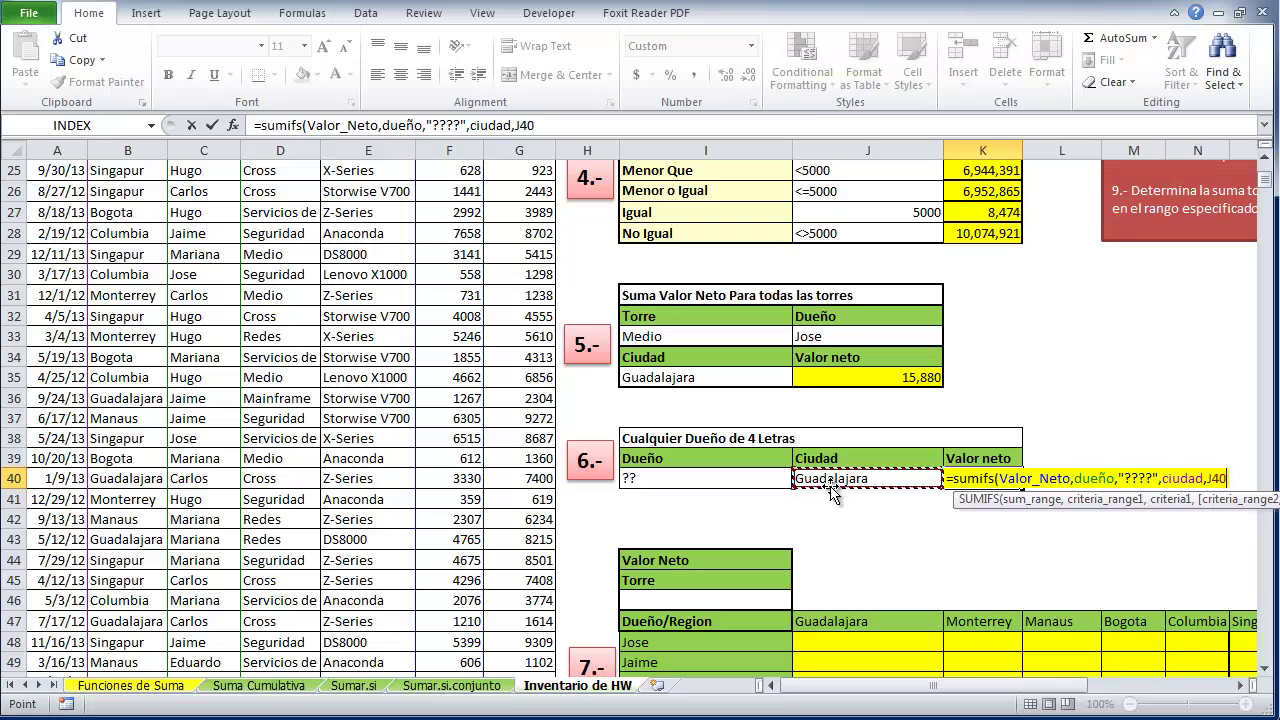
pyautogui.write(')')
pyautogui.press('Return')
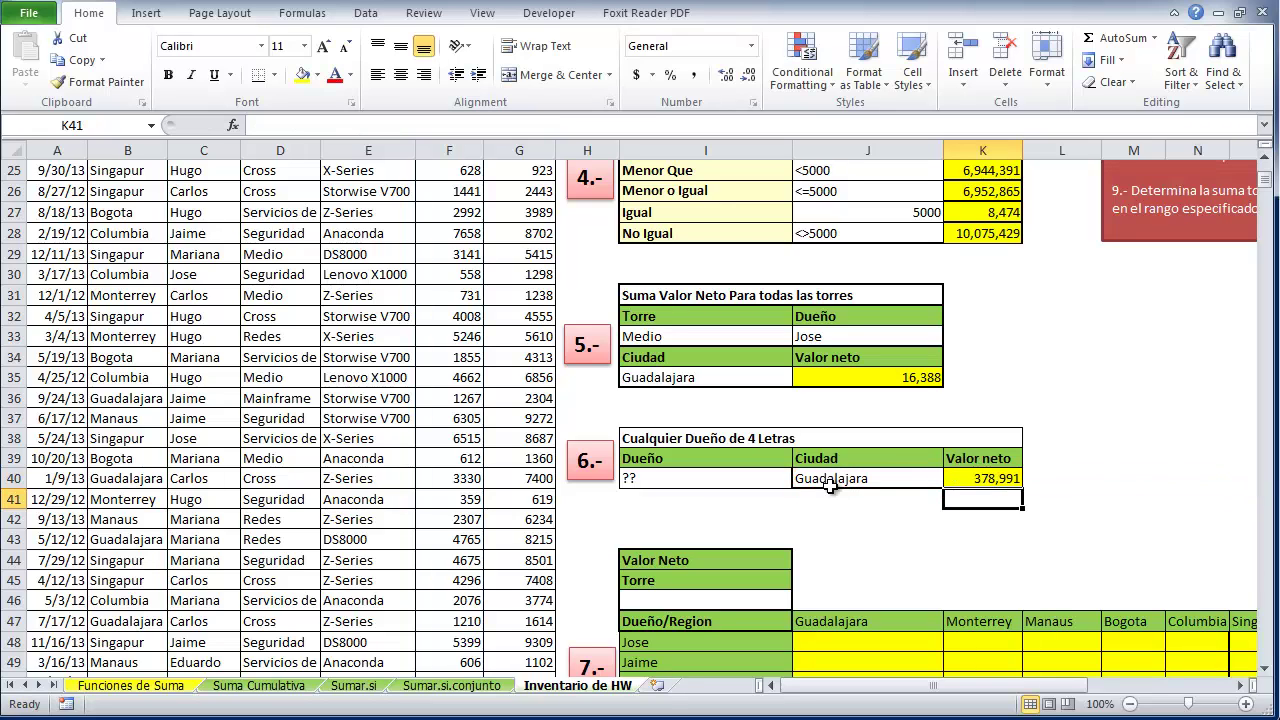
pyautogui.press('Up')
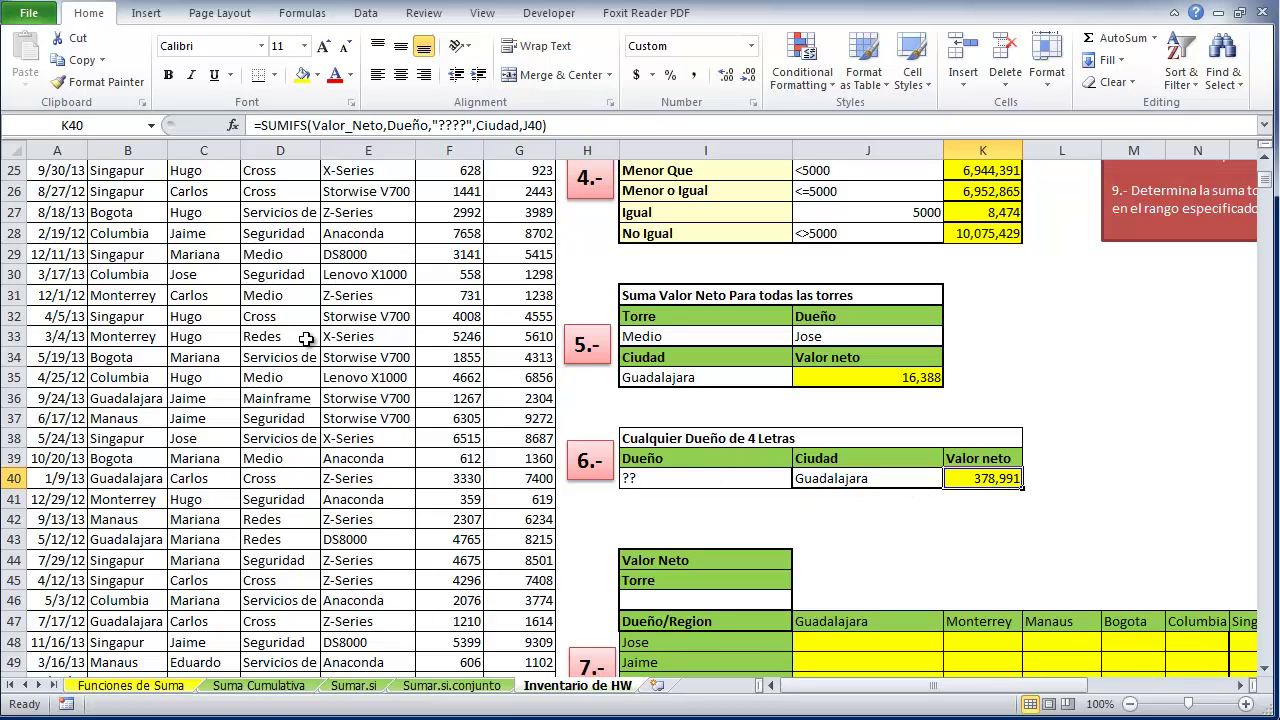
# Check the four-letter owner names Hugo and Jose against the K40 result
pyautogui.click(210, 377)
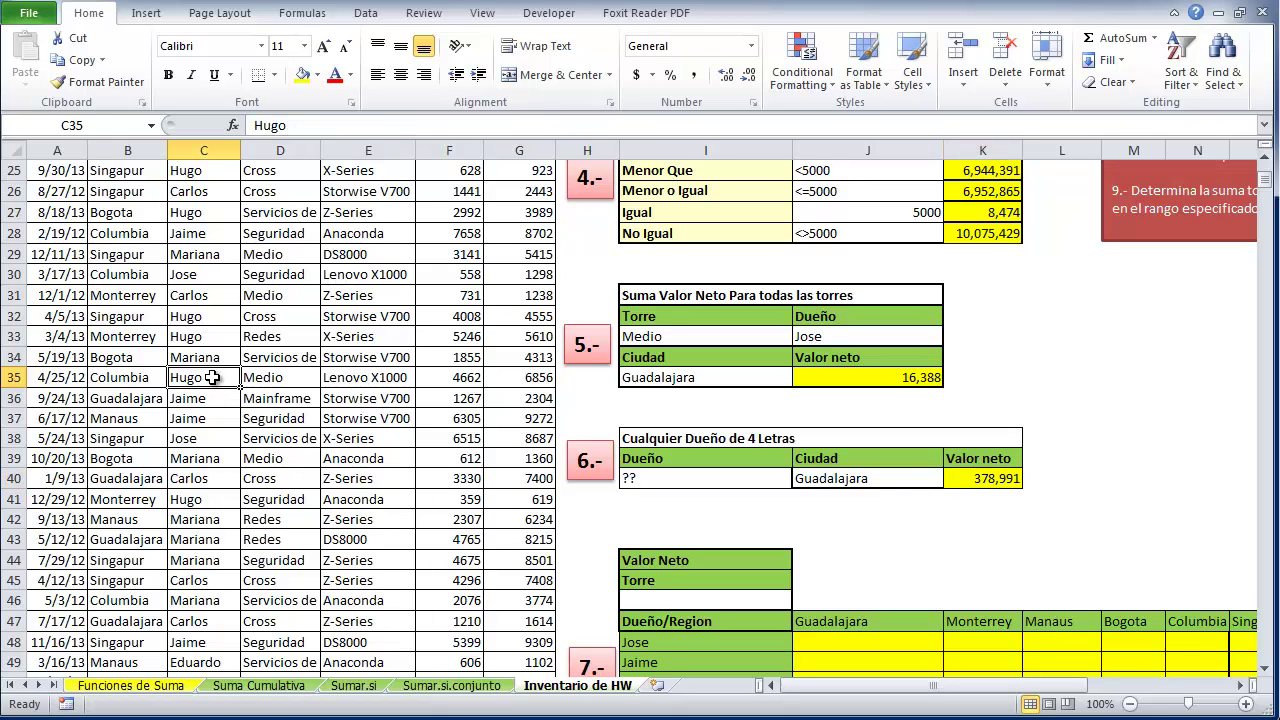
pyautogui.click(210, 278)
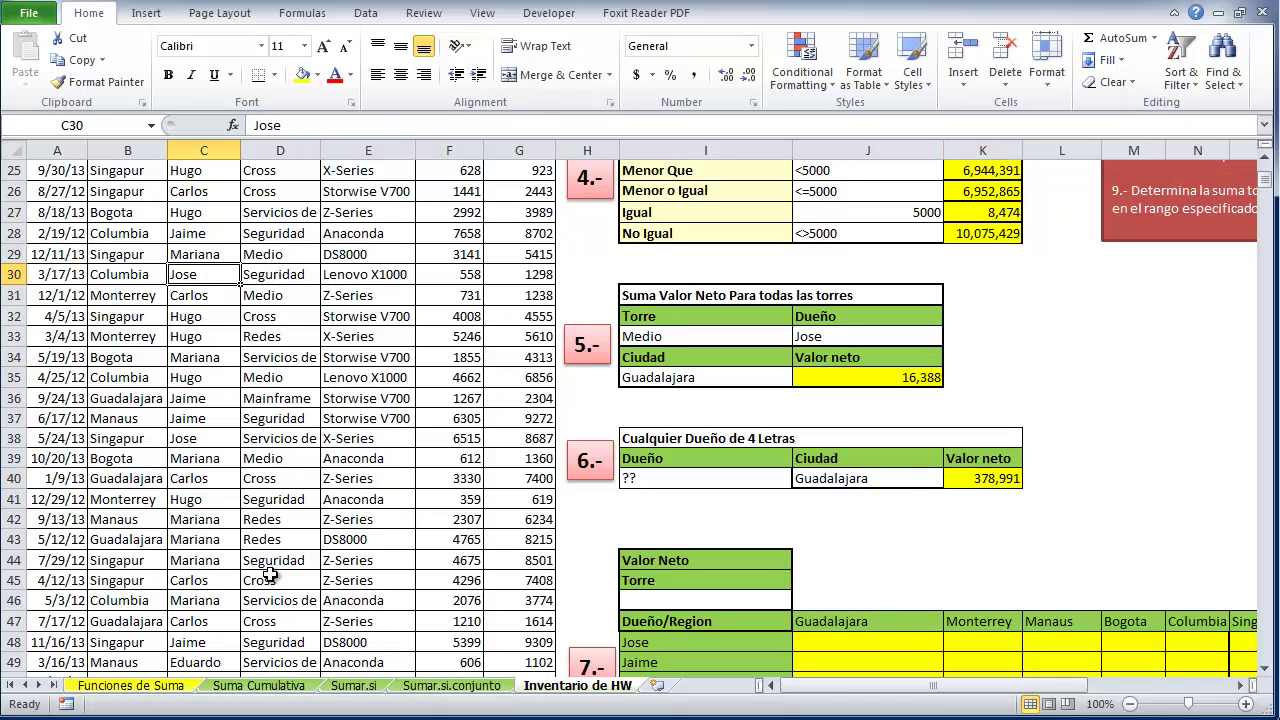
pyautogui.click(1002, 482)
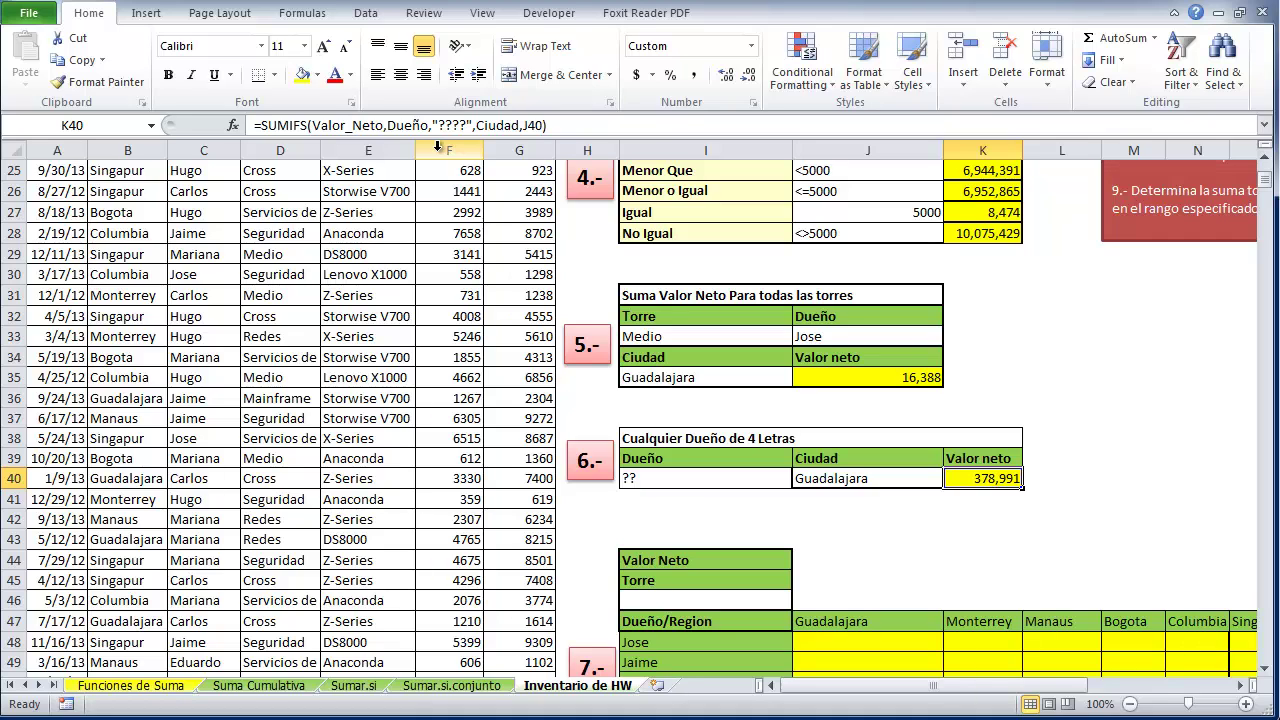
# Scroll to exercise 7 and pick Medio from the I46 tower dropdown
pyautogui.scroll(-4, 668, 610)
pyautogui.scroll(-1, 668, 610)
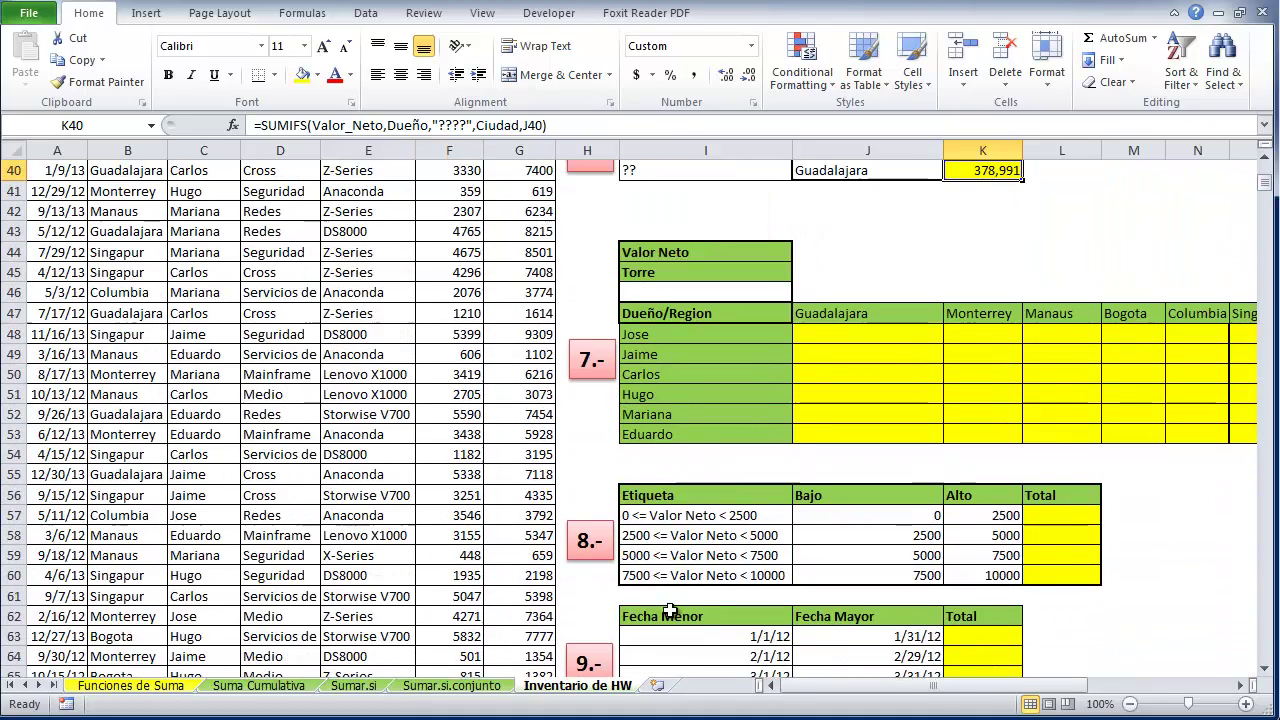
pyautogui.moveTo(800, 690); pyautogui.dragTo(818, 693)
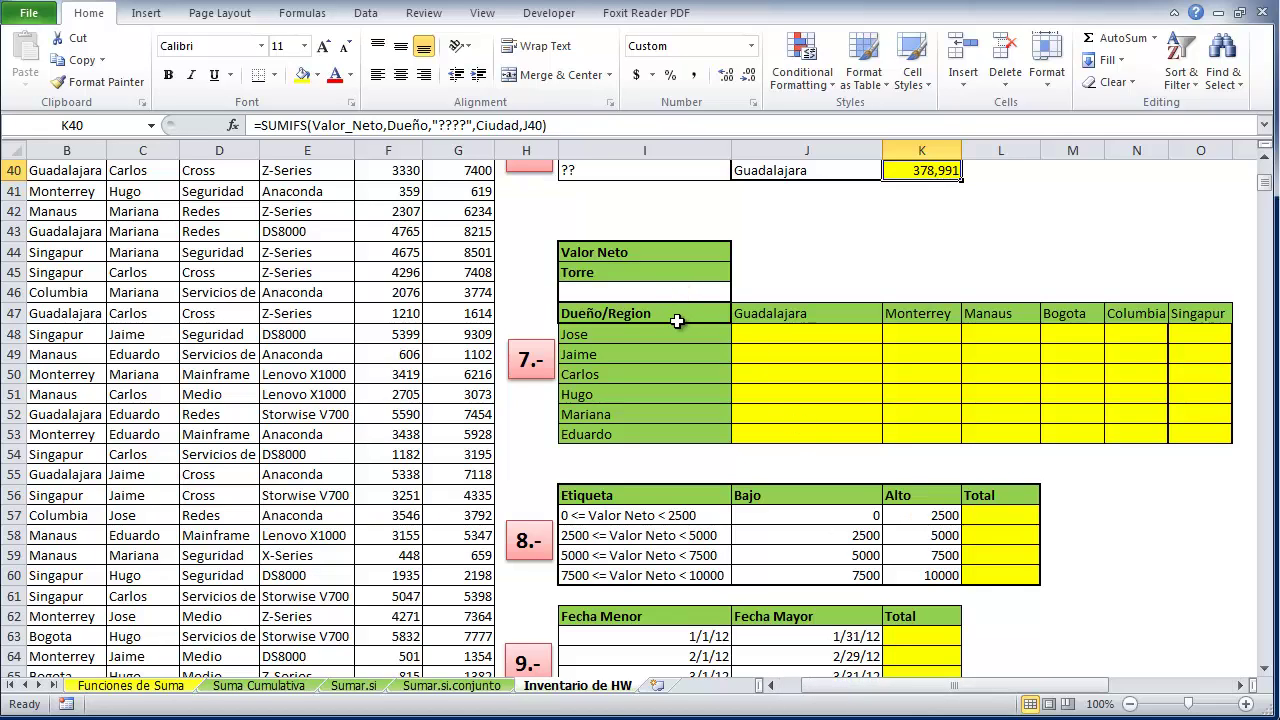
pyautogui.click(675, 292)
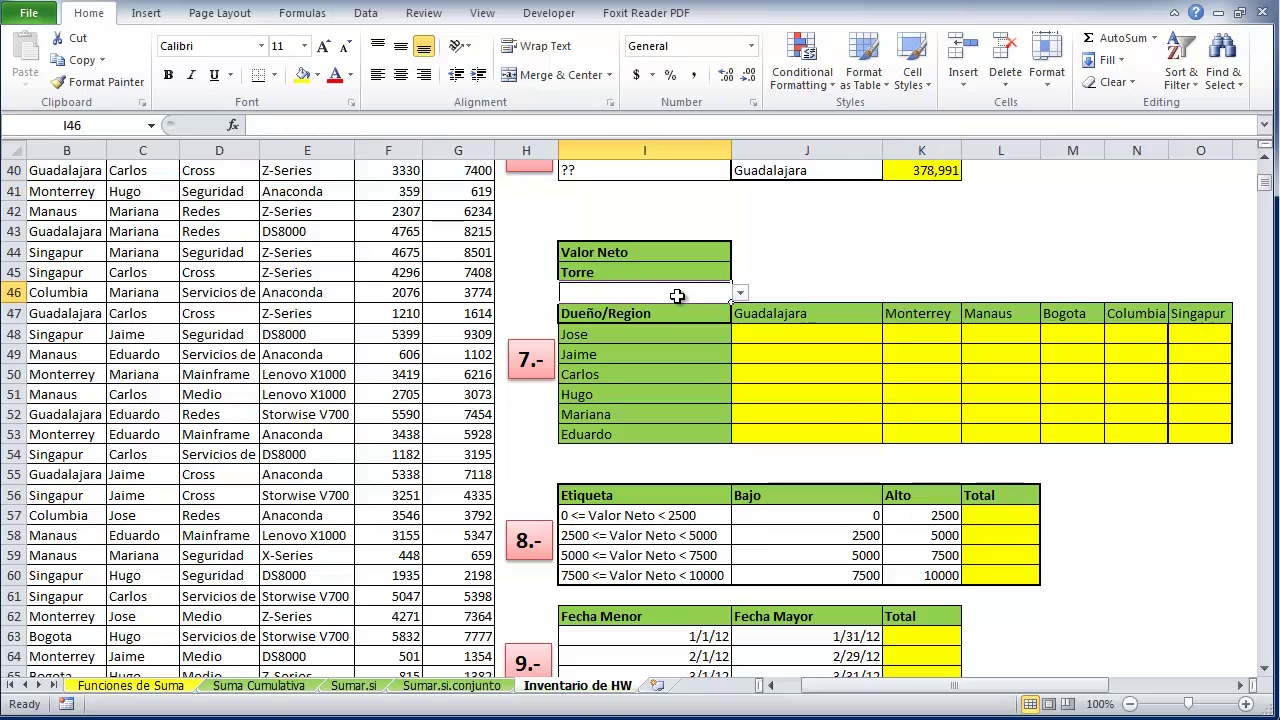
pyautogui.click(738, 294)
pyautogui.click(706, 307)
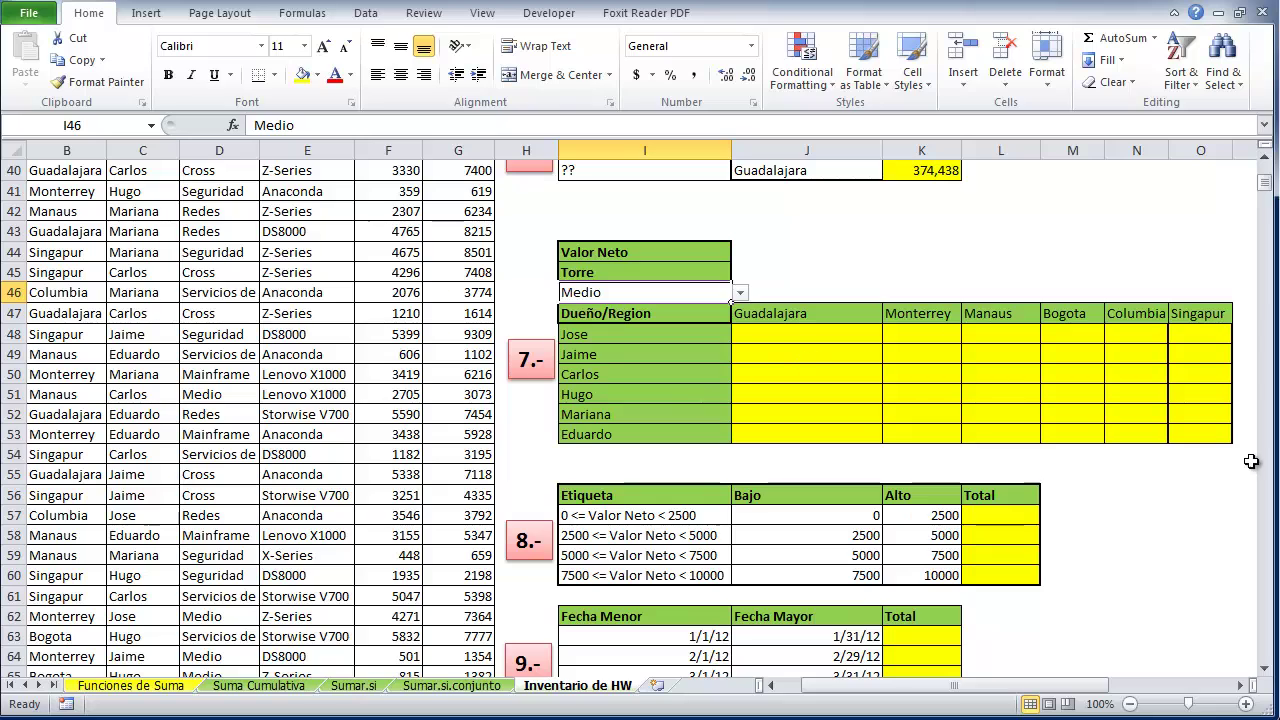
# Select the Jose/Guadalajara cell J48, starting and cancelling an entry there
pyautogui.click(826, 336)
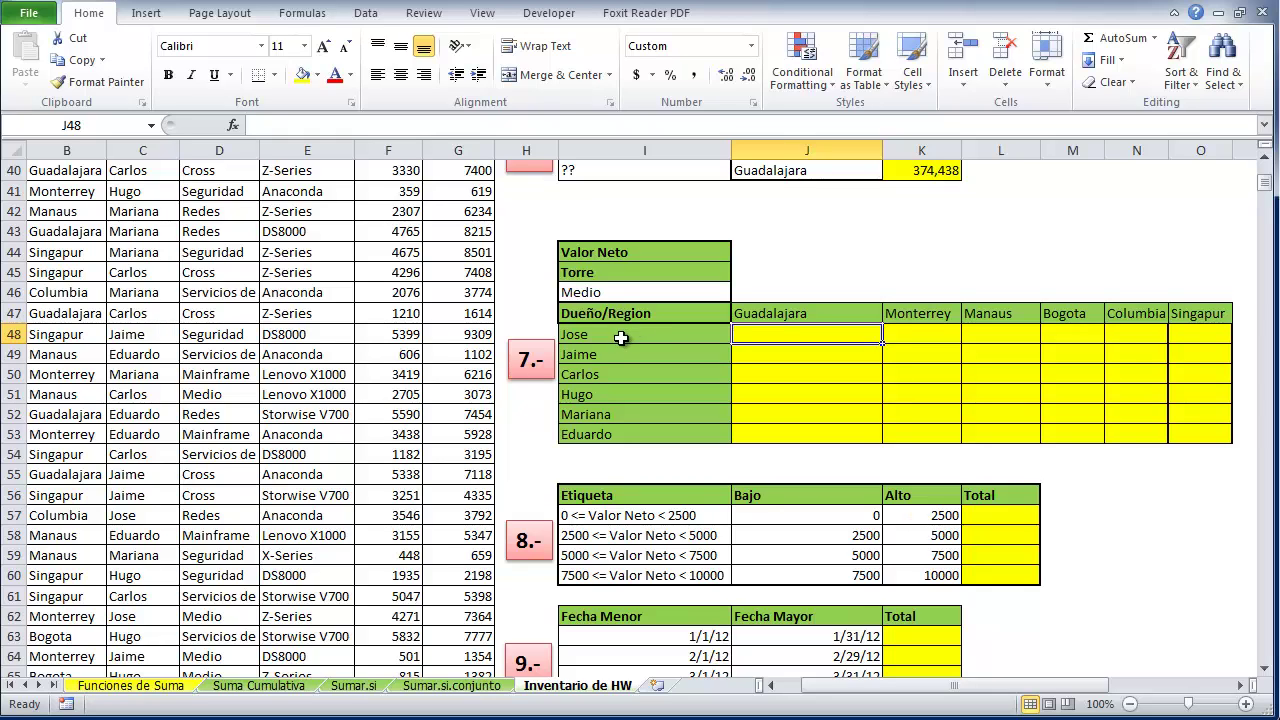
pyautogui.click(622, 335)
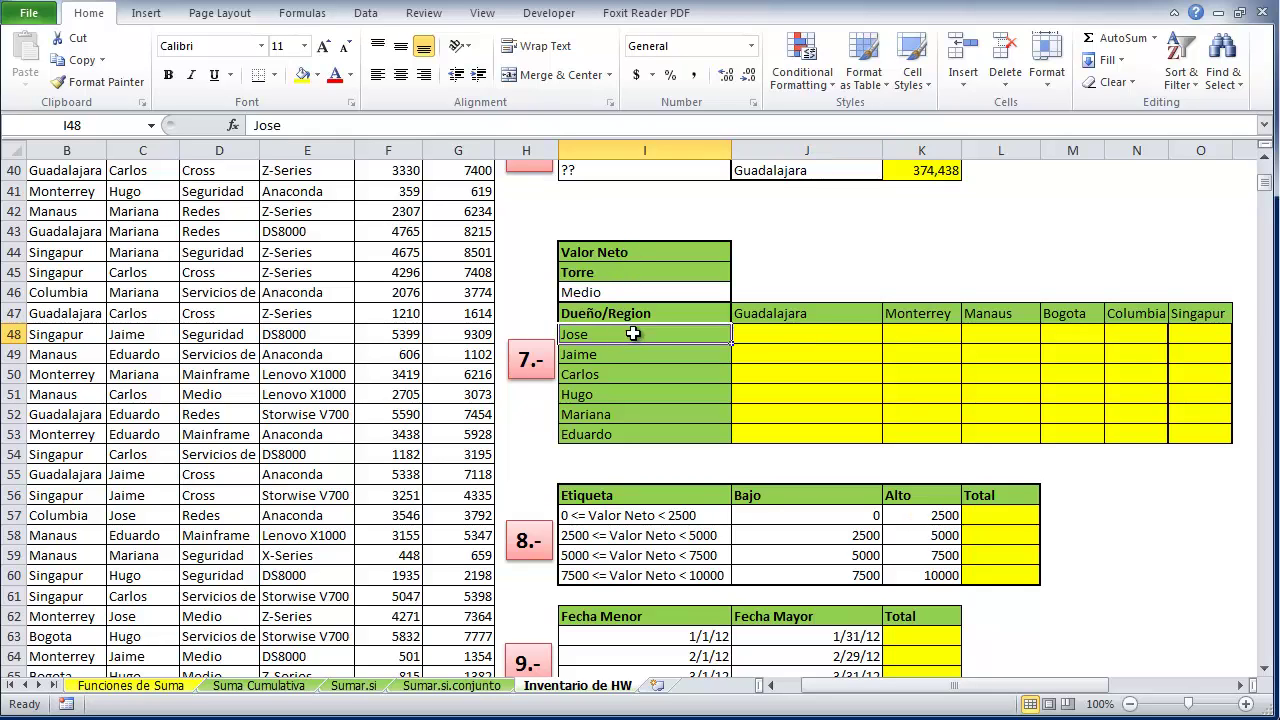
pyautogui.click(760, 332)
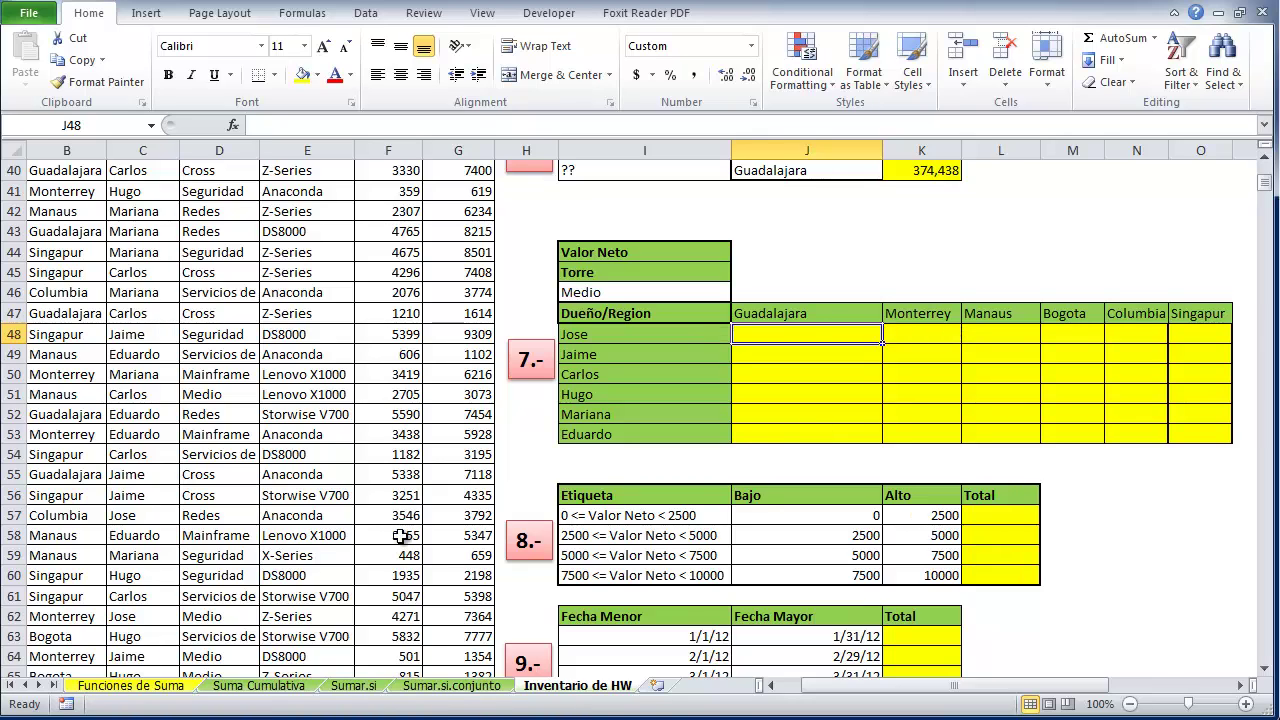
pyautogui.write('=')
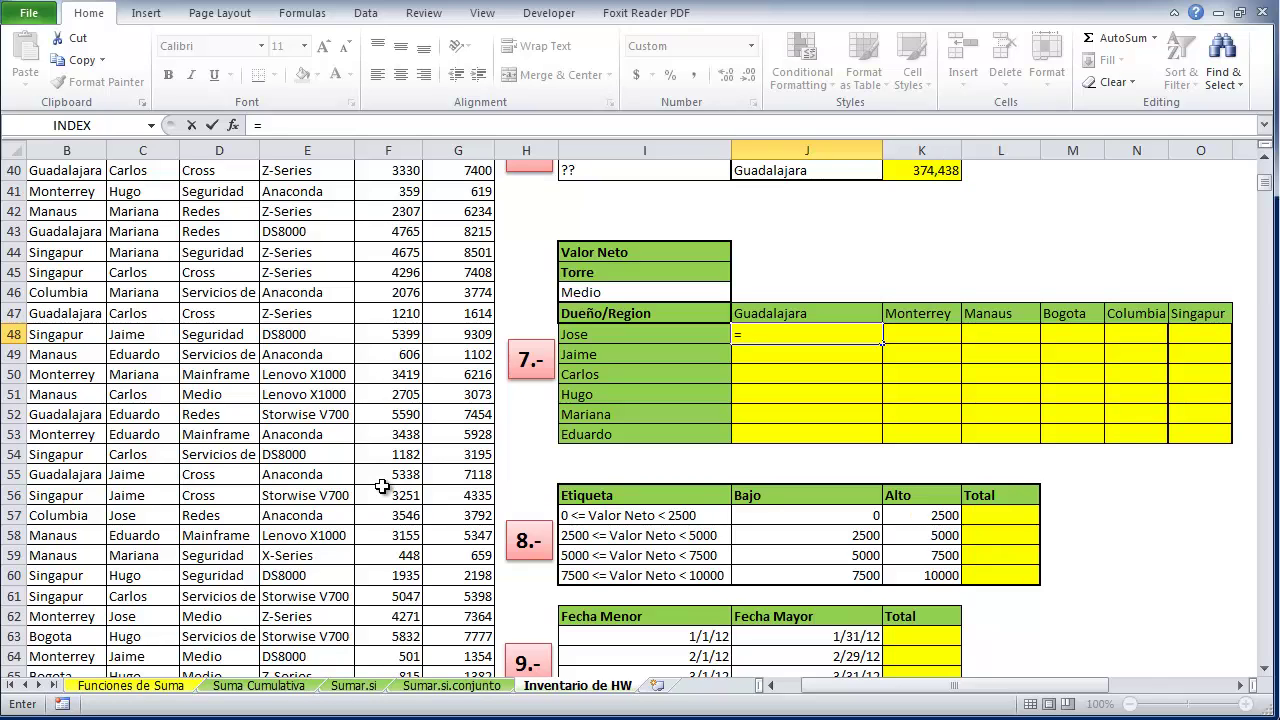
pyautogui.press('Escape')
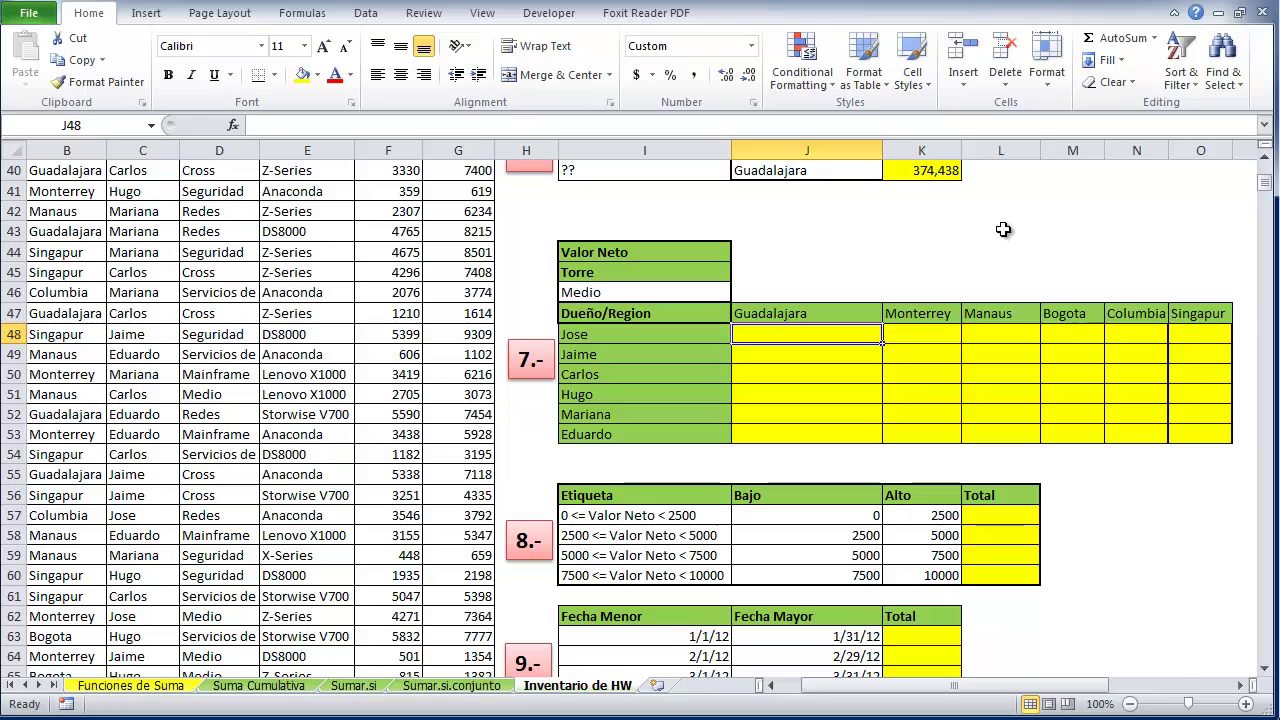
# Start =SUMIFS(Valor_Neto,torre,$I$46, in J48 with the tower reference made absolute
pyautogui.write('=sumif')
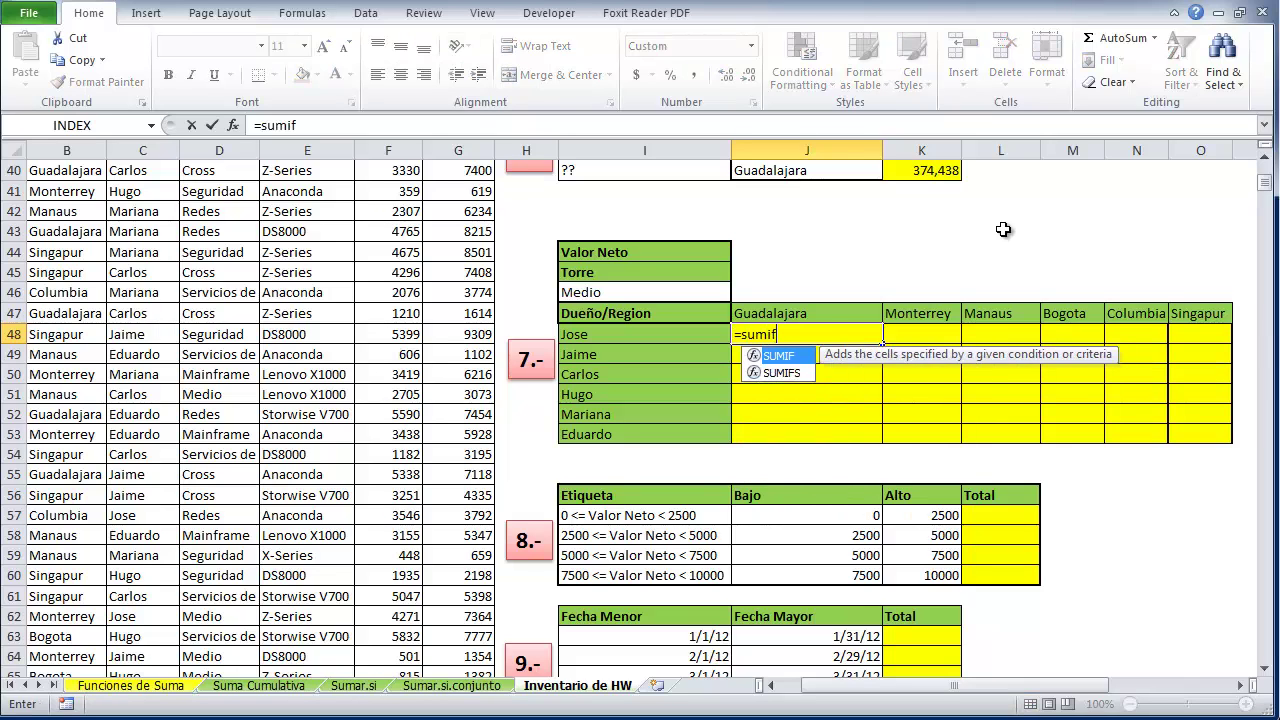
pyautogui.write('s(')
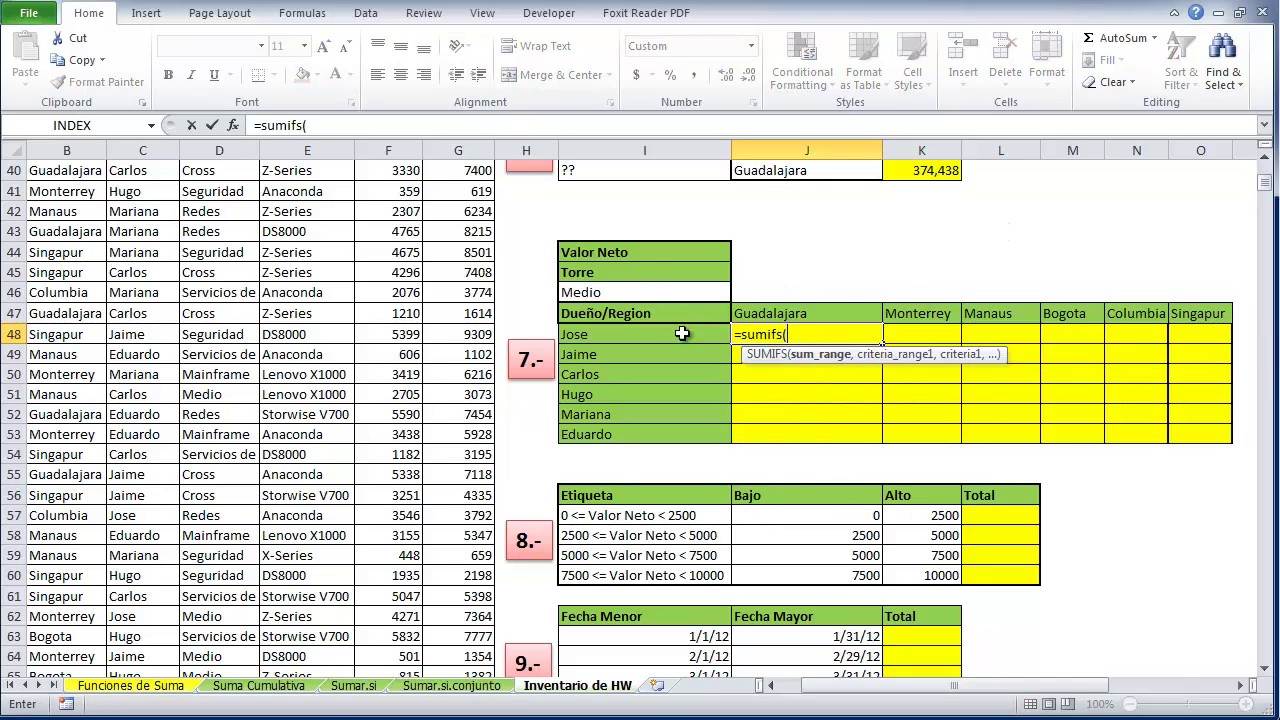
pyautogui.write('va')
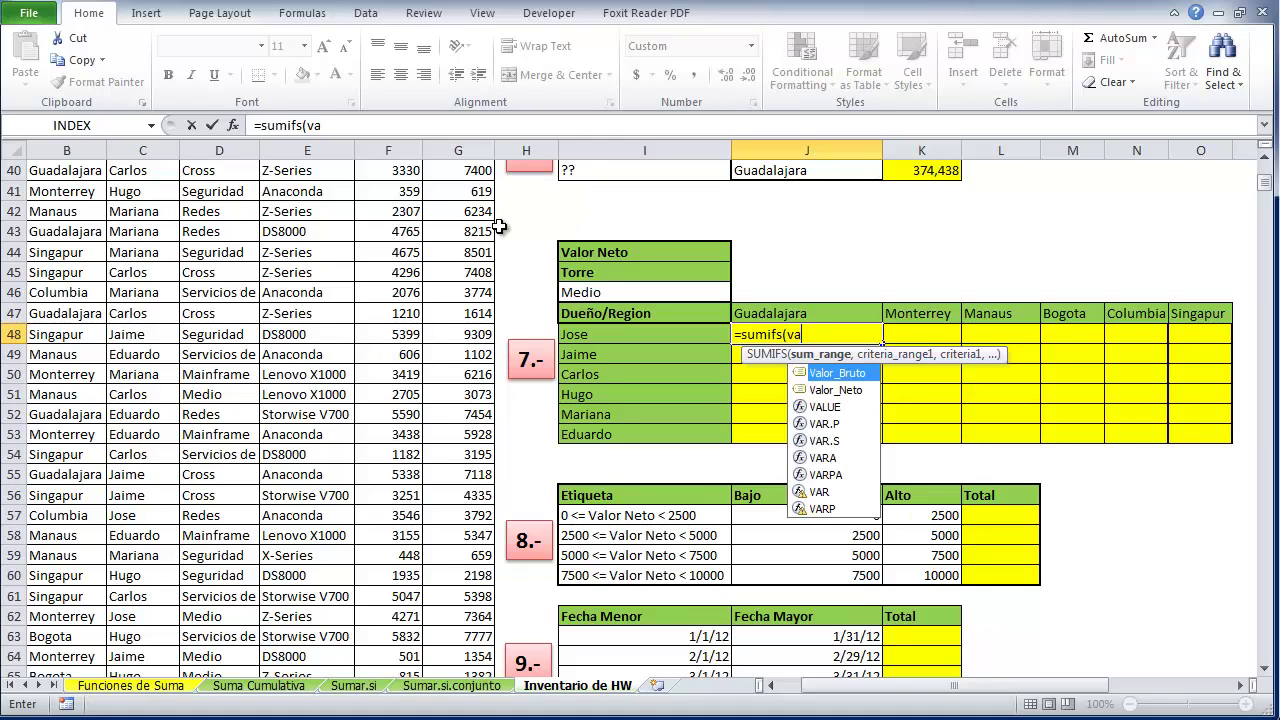
pyautogui.press('Down')
pyautogui.press('Tab')
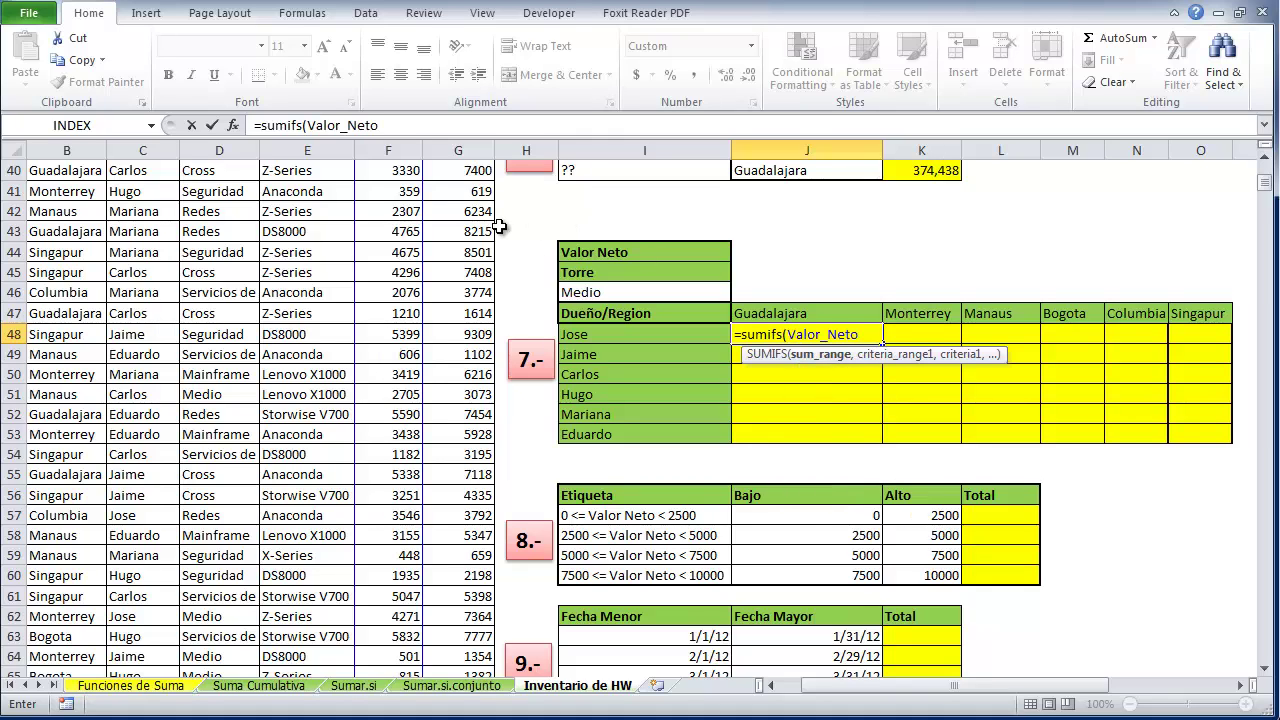
pyautogui.write(',')
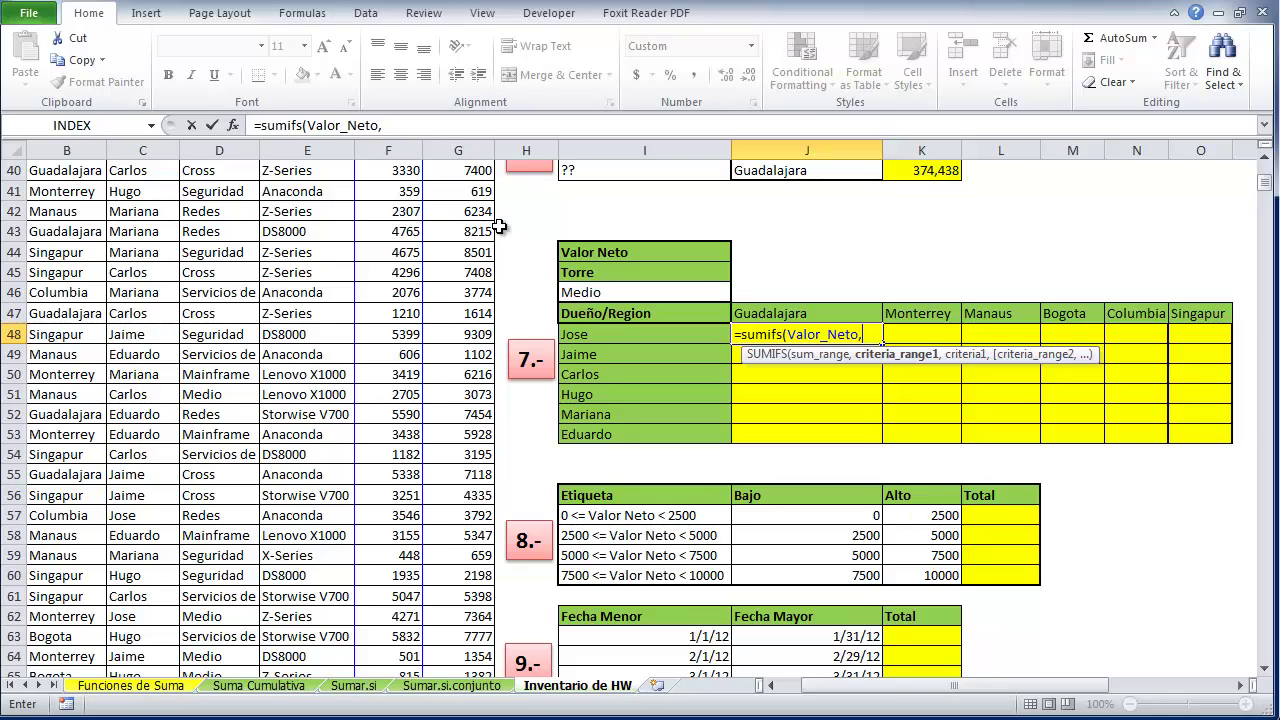
pyautogui.write('t')
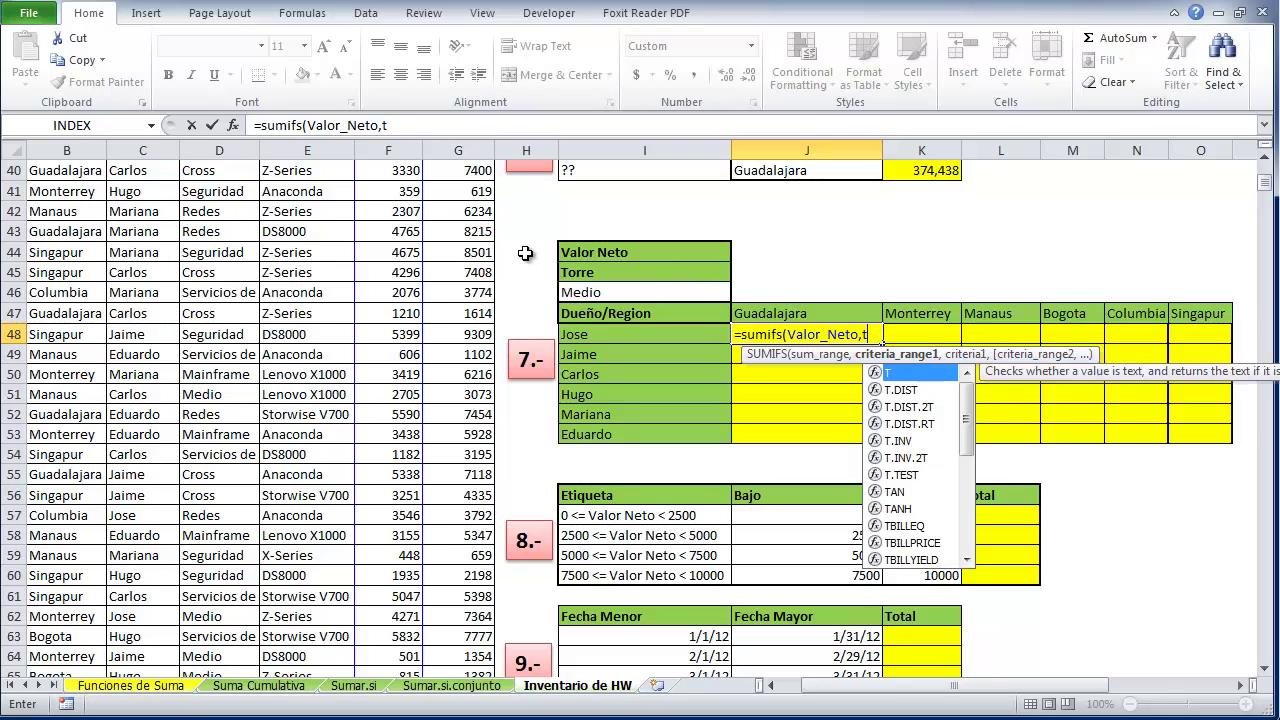
pyautogui.write('orre,')
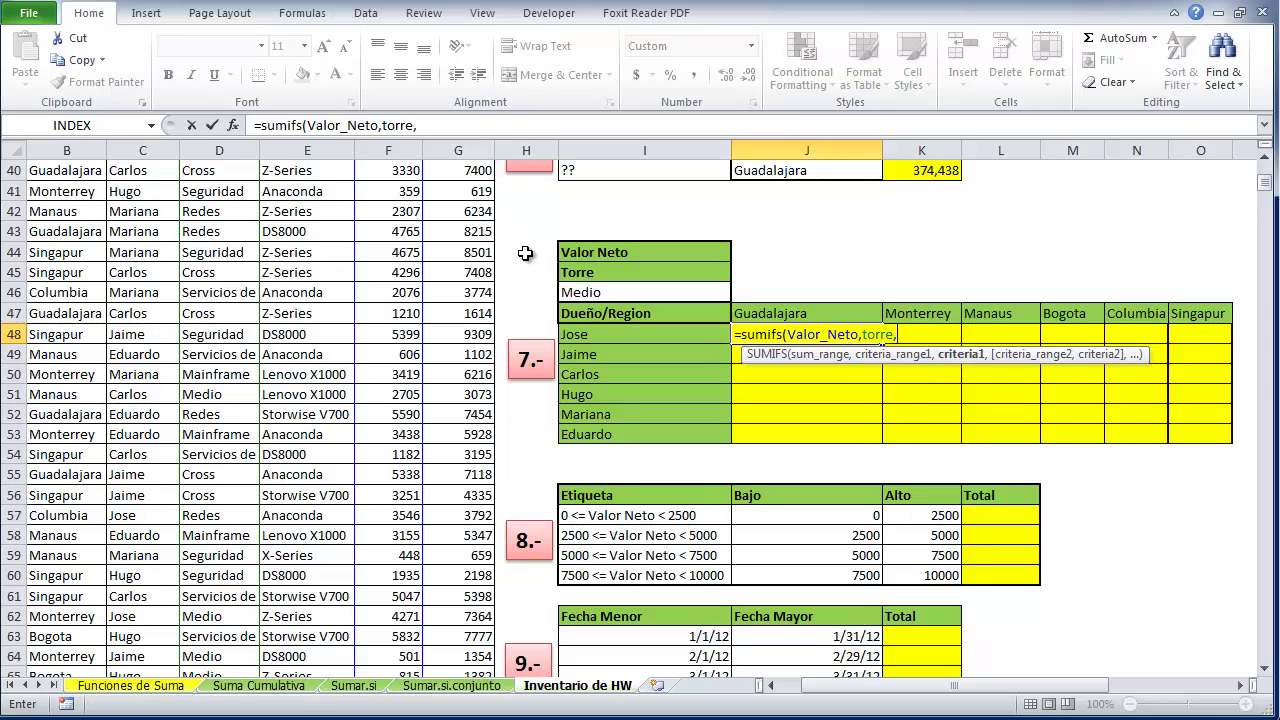
pyautogui.click(592, 293)
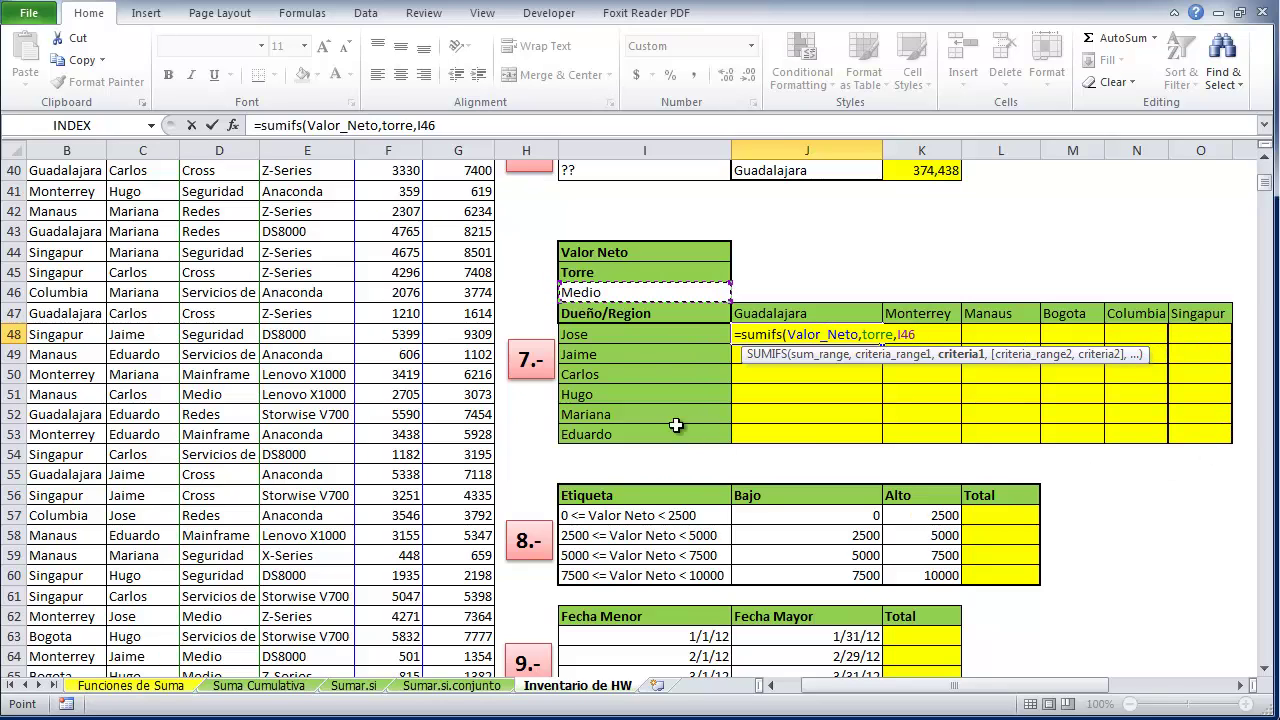
pyautogui.click(451, 127)
pyautogui.press('F4')
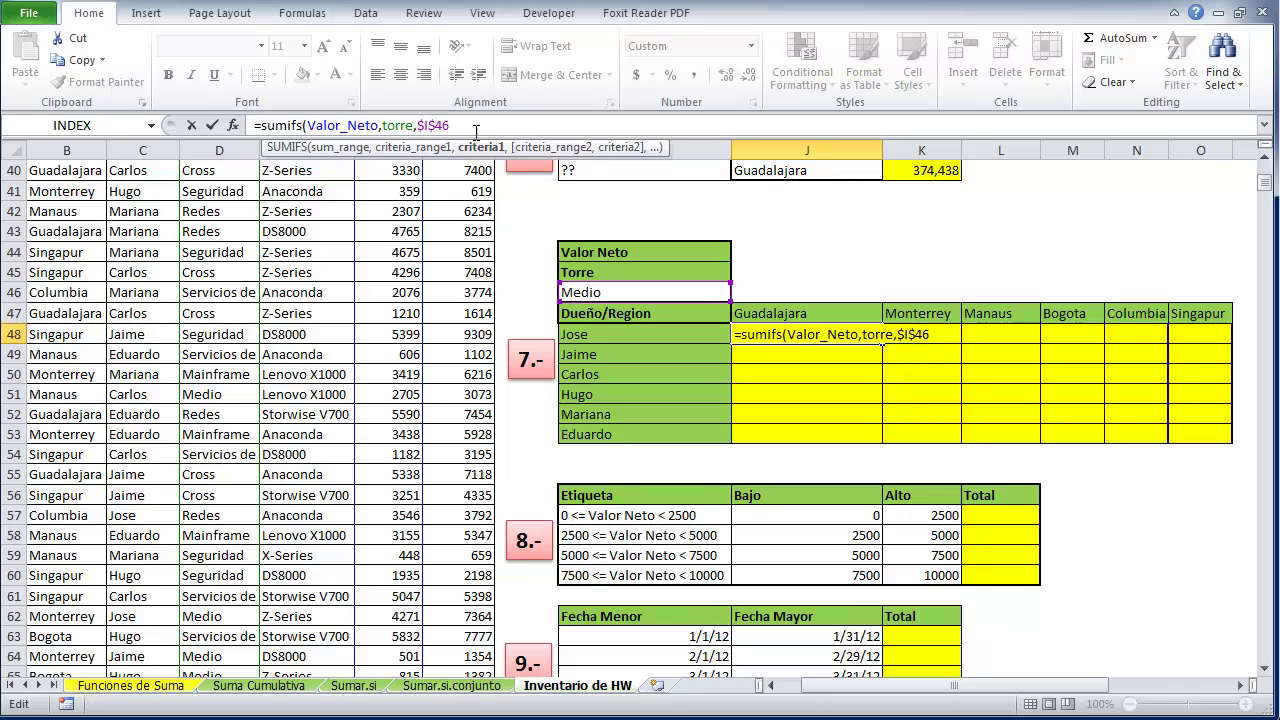
pyautogui.write(',')
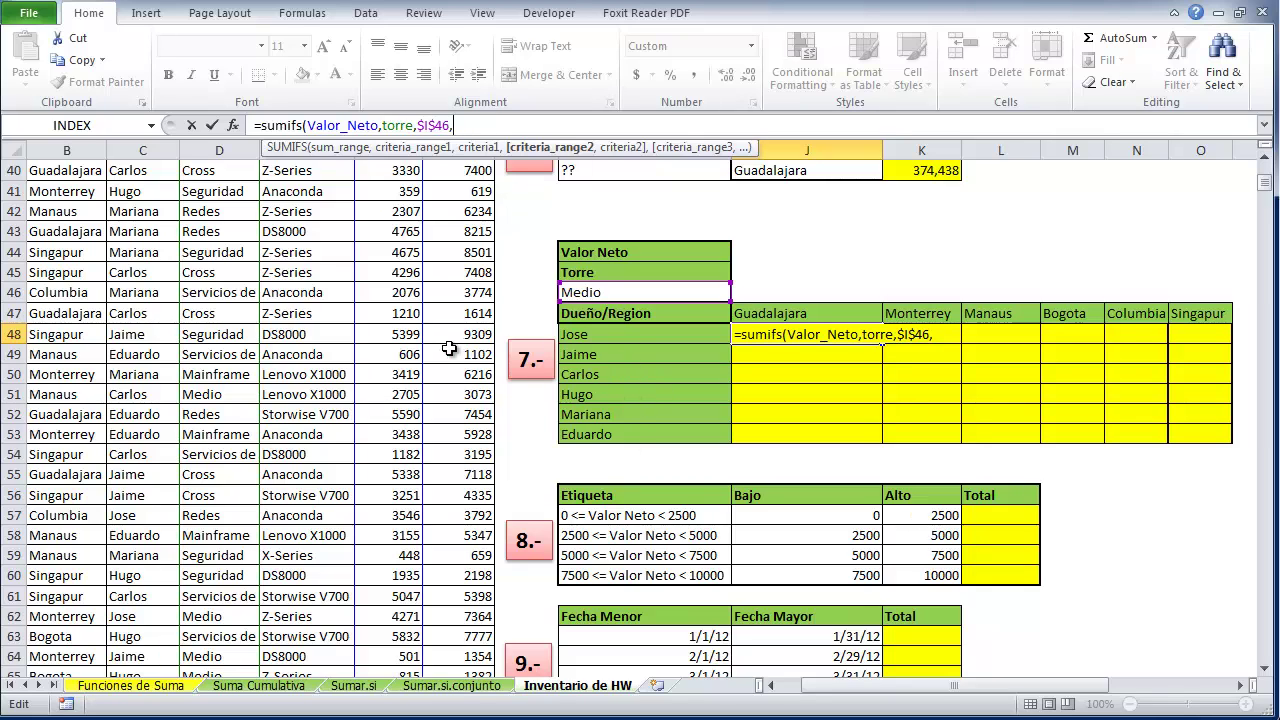
# Add the criteria dueño,$I48 and ciudad,J$47 and commit, returning 18,051
pyautogui.write('dueño,')
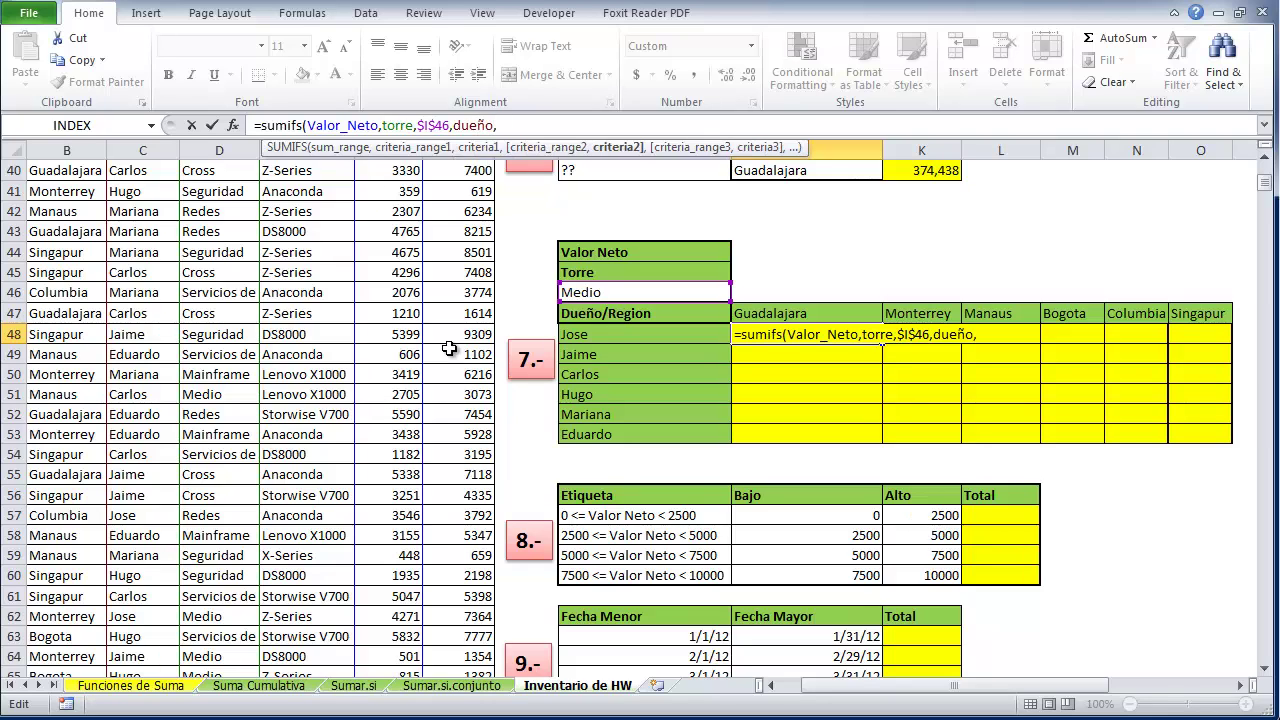
pyautogui.click(608, 334)
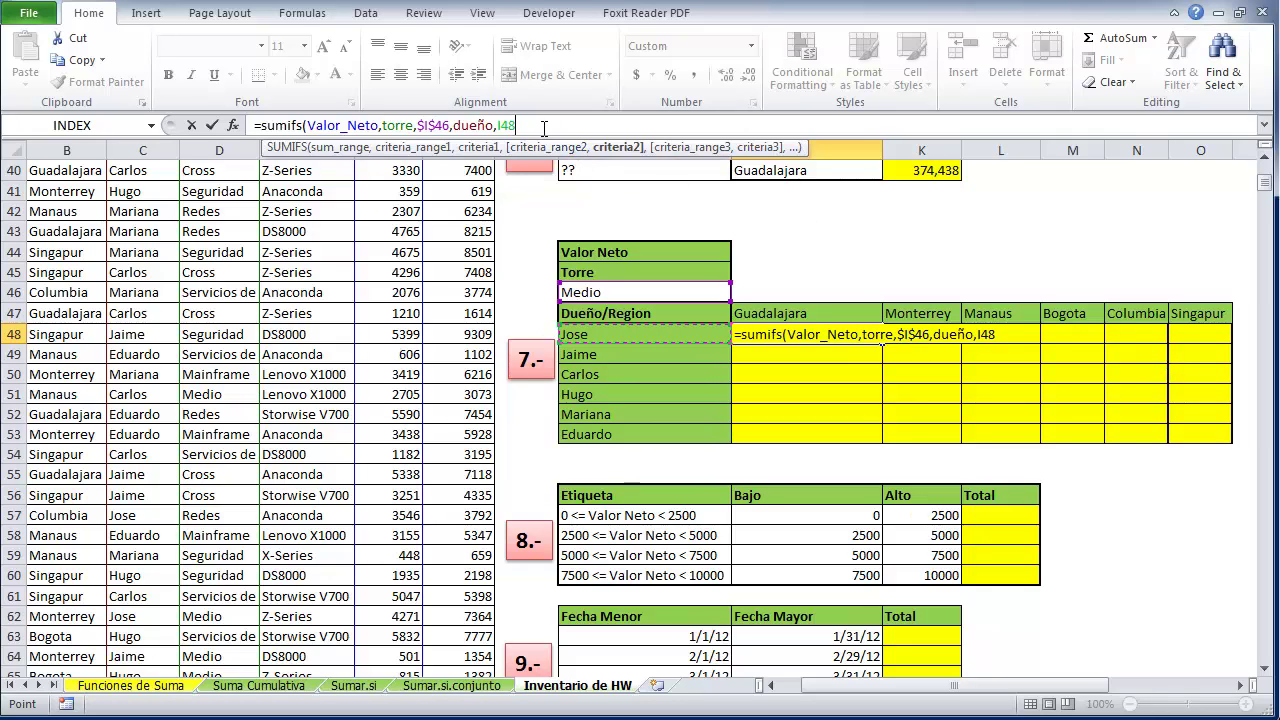
pyautogui.press('F4')
pyautogui.press('F4')
pyautogui.press('F4')
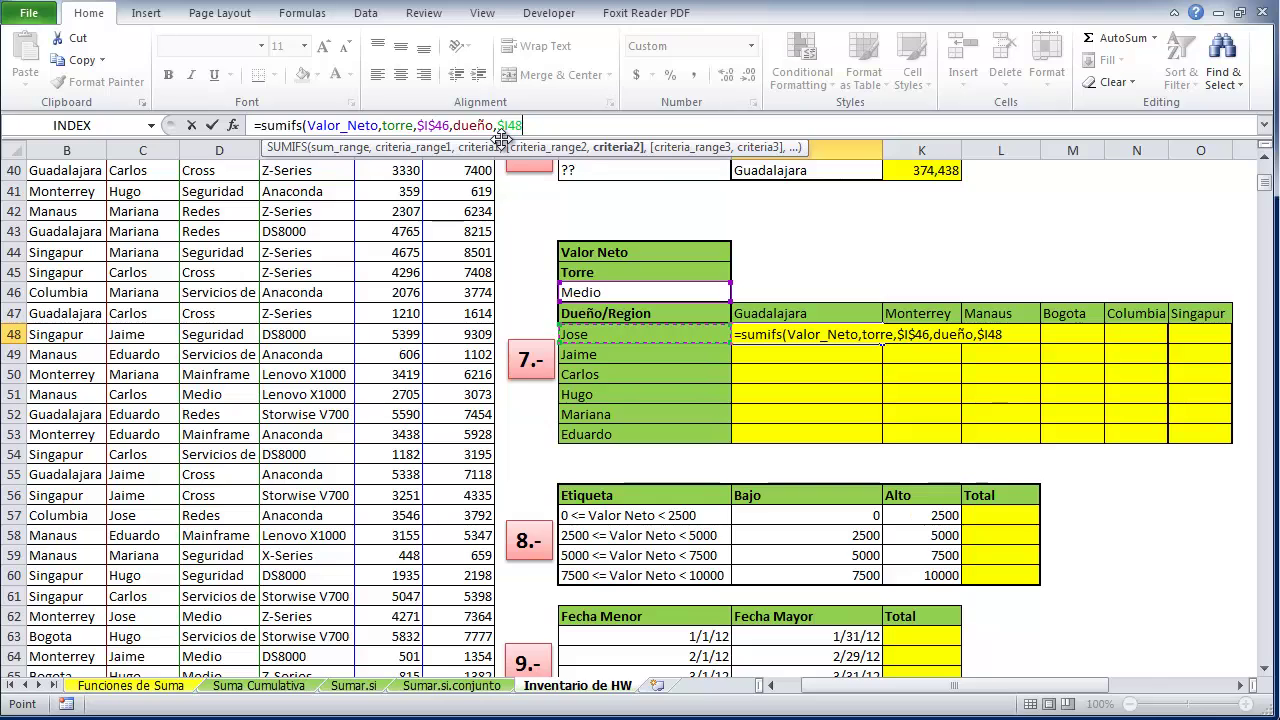
pyautogui.write(',')
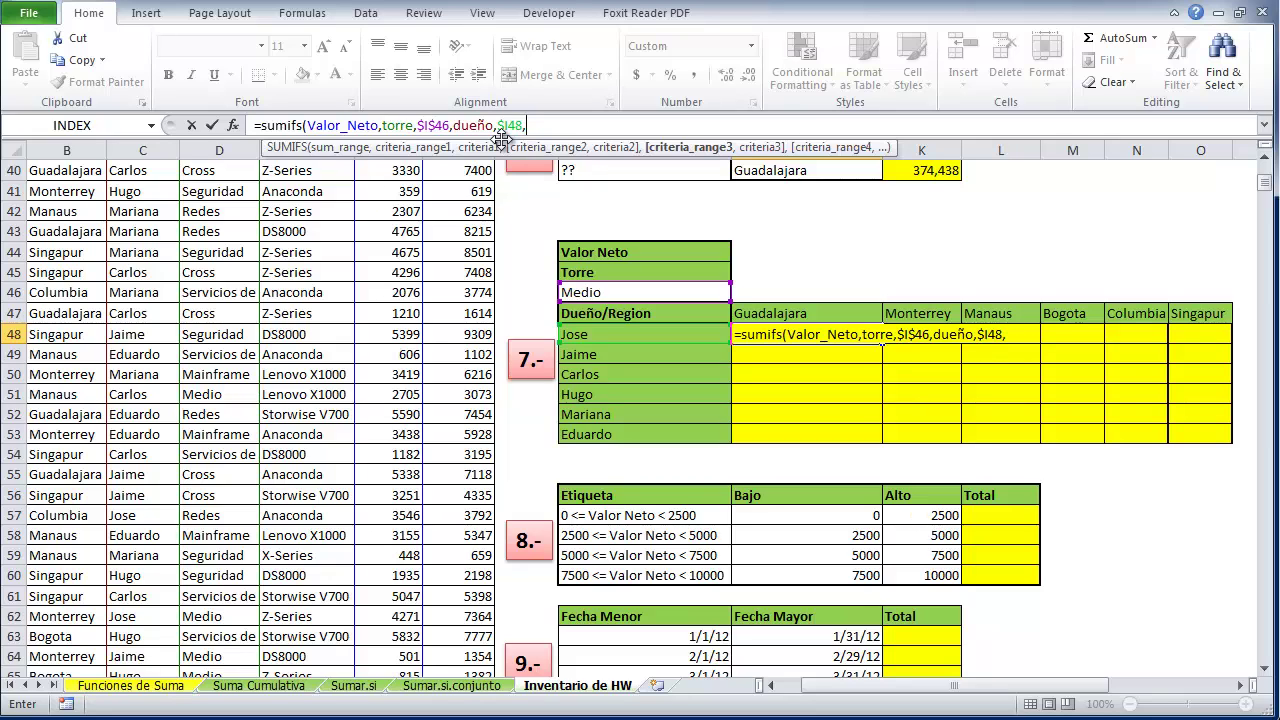
pyautogui.write('r')
pyautogui.press('BackSpace')
pyautogui.write('ciudad')
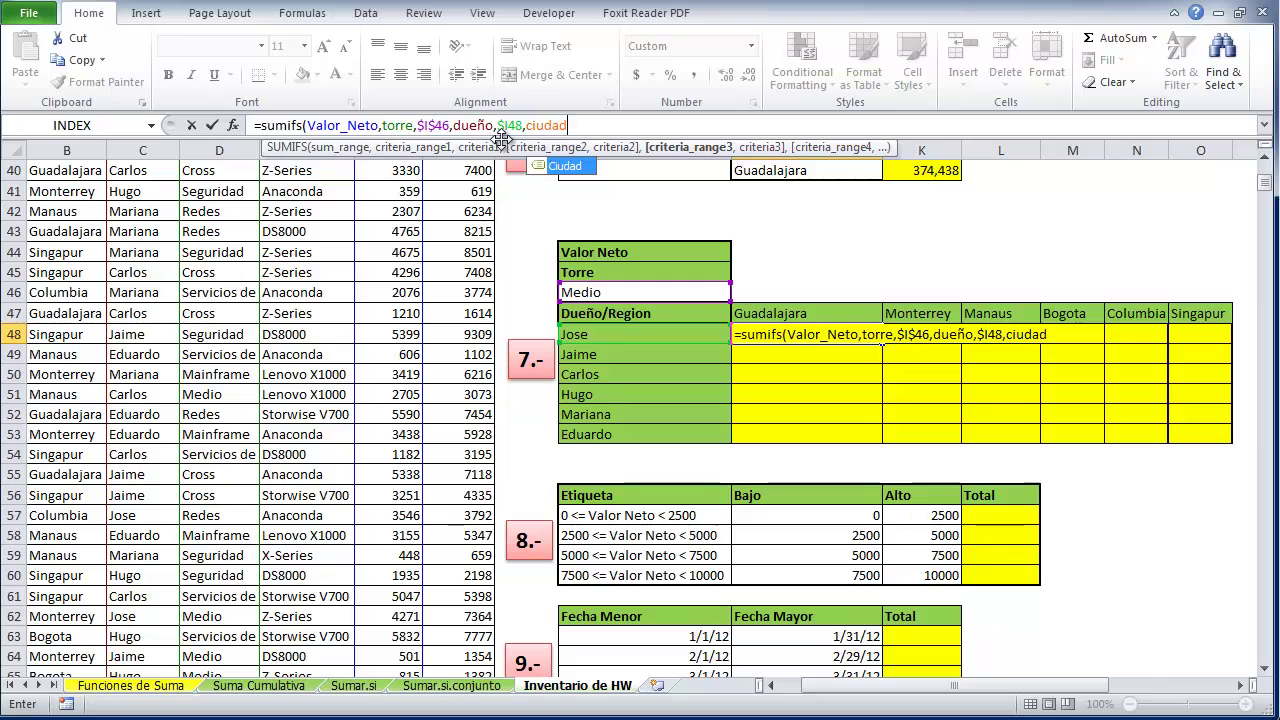
pyautogui.write(',')
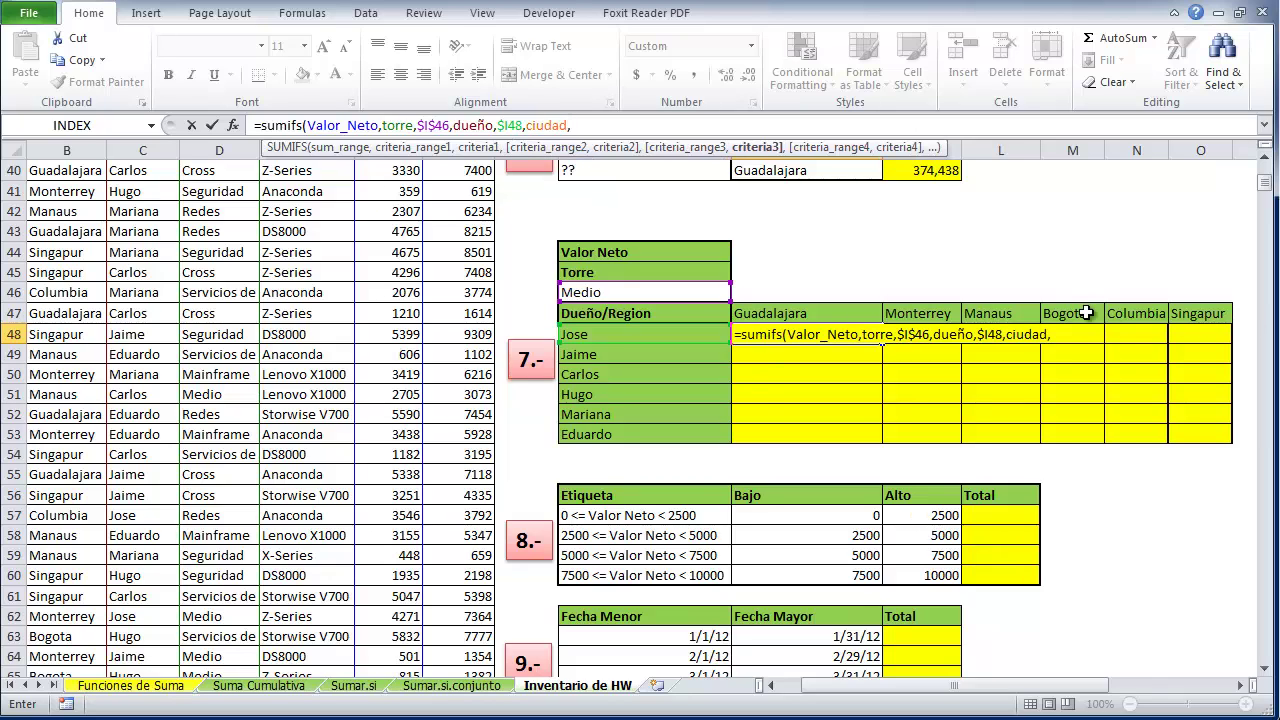
pyautogui.click(855, 311)
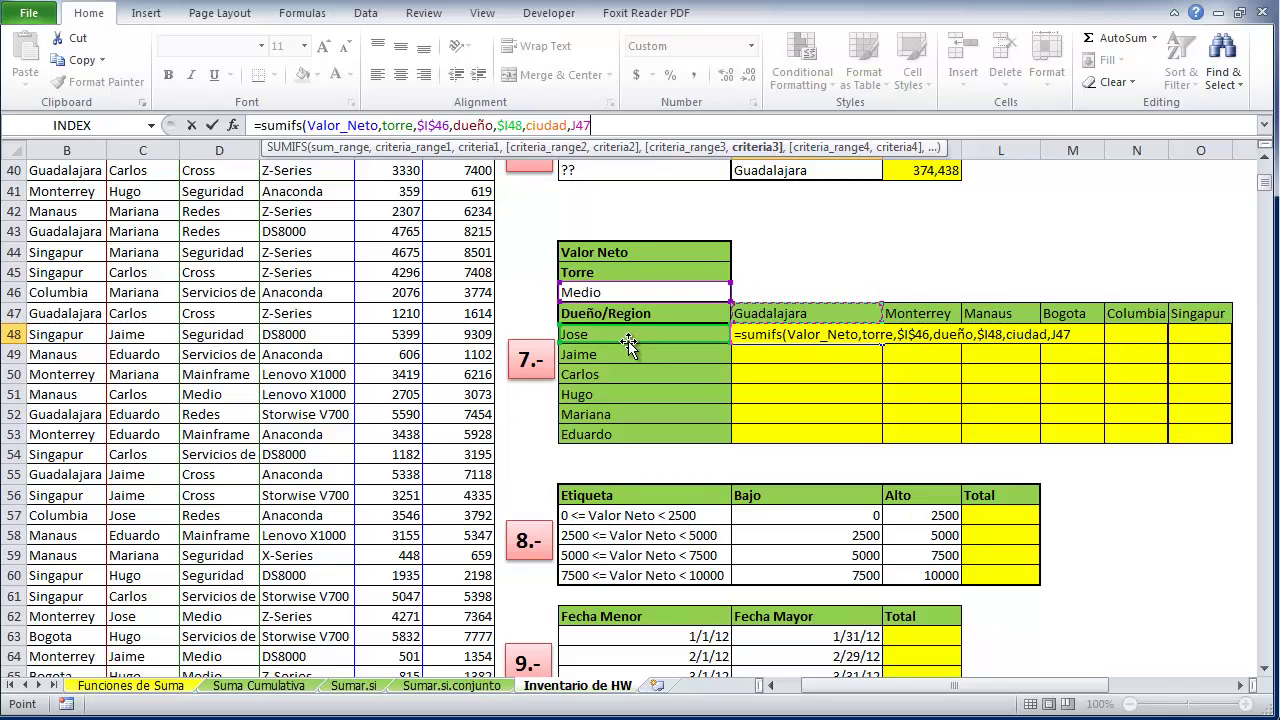
pyautogui.press('F4')
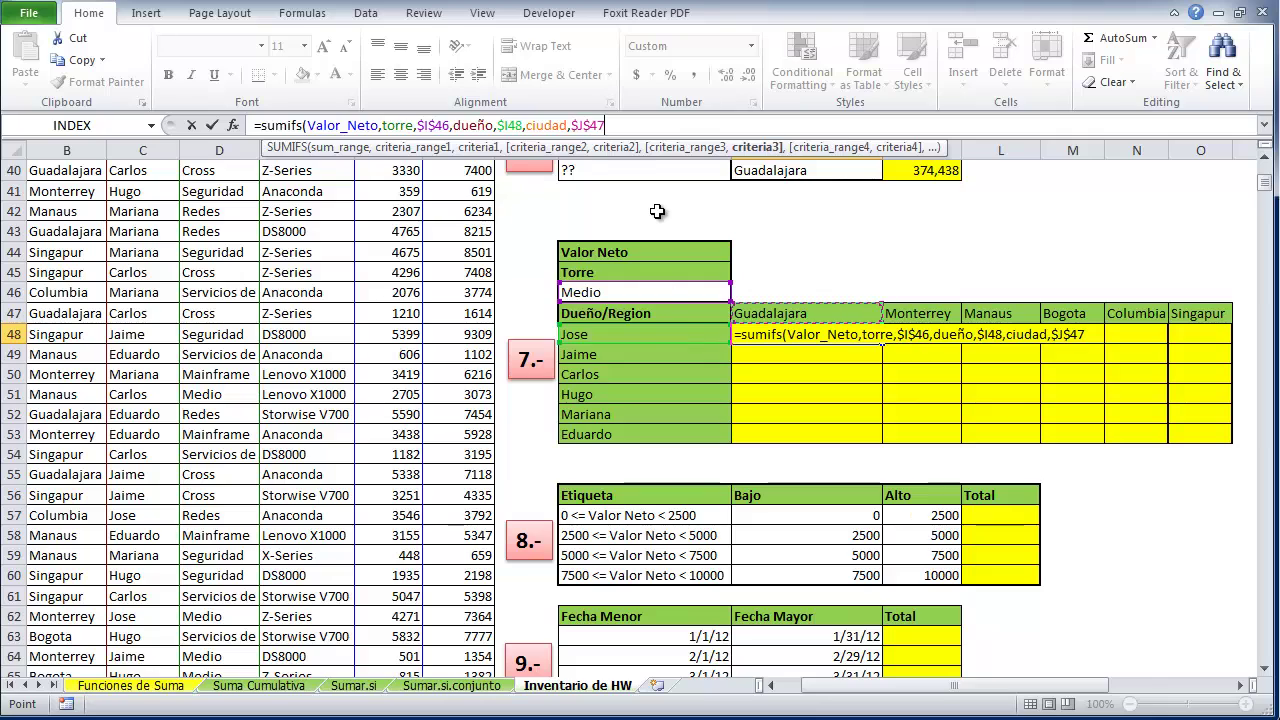
pyautogui.press('F4')
pyautogui.write(')')
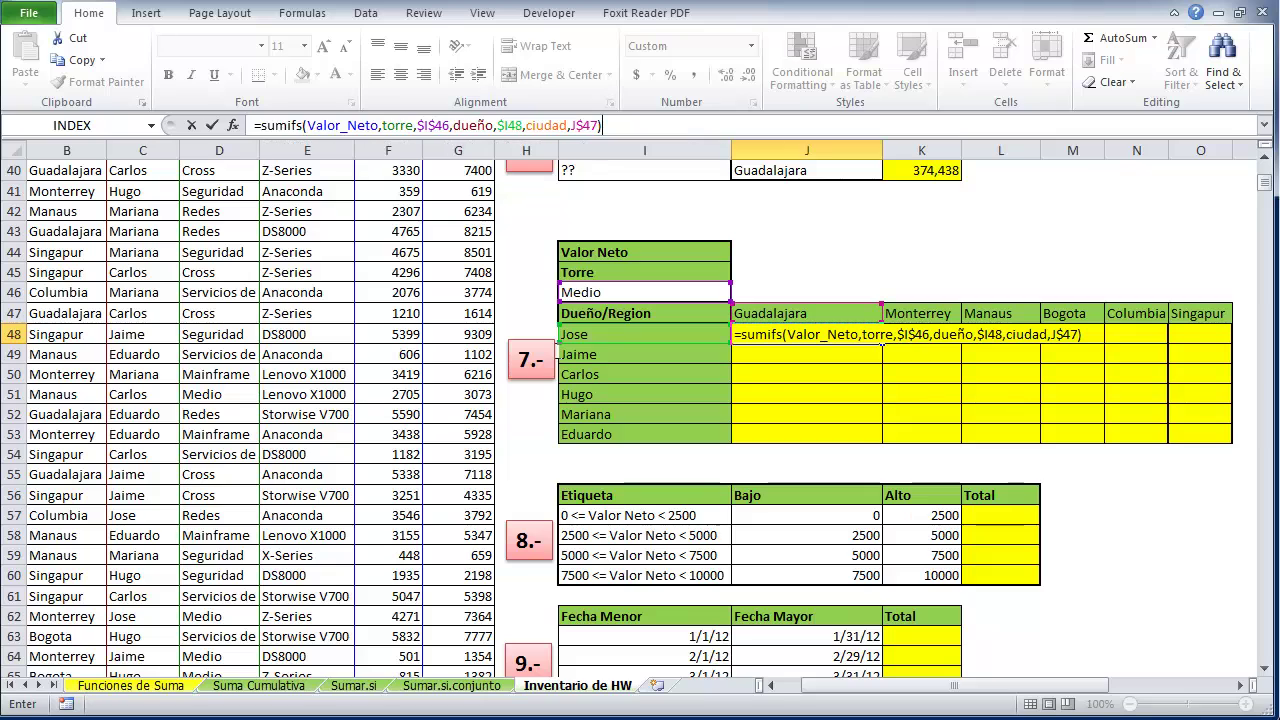
pyautogui.press('Return')
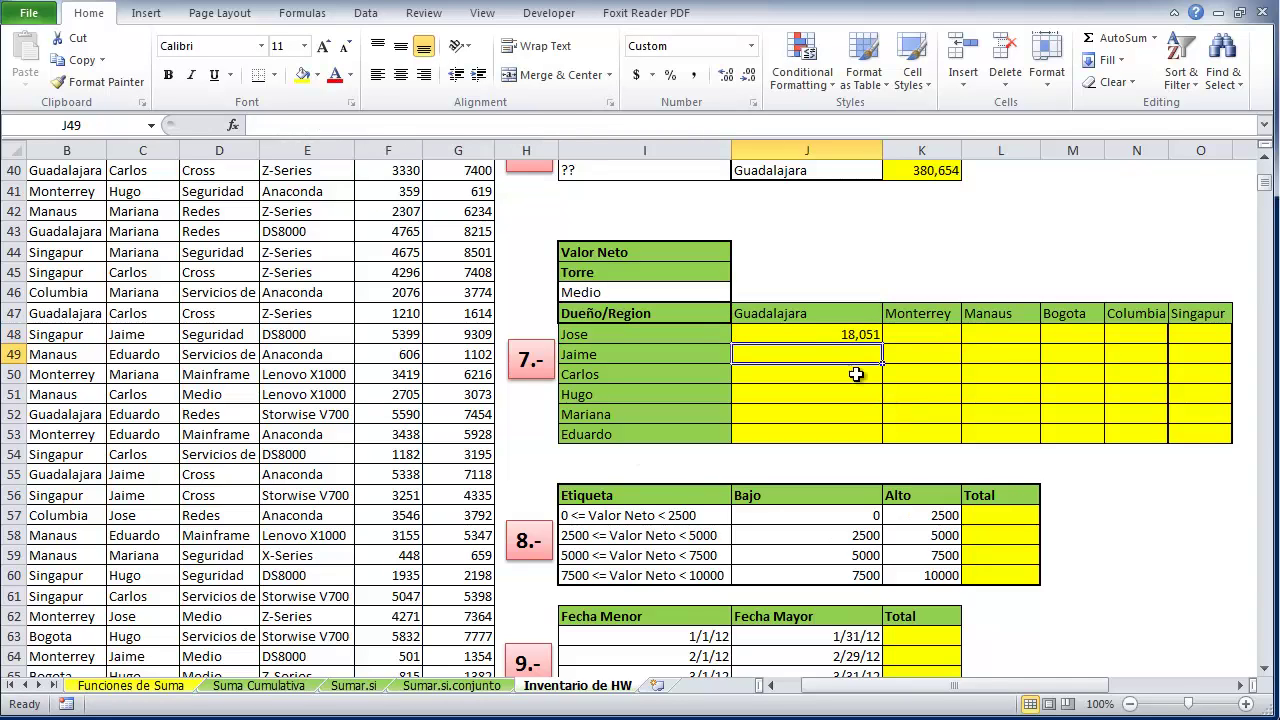
pyautogui.click(820, 331)
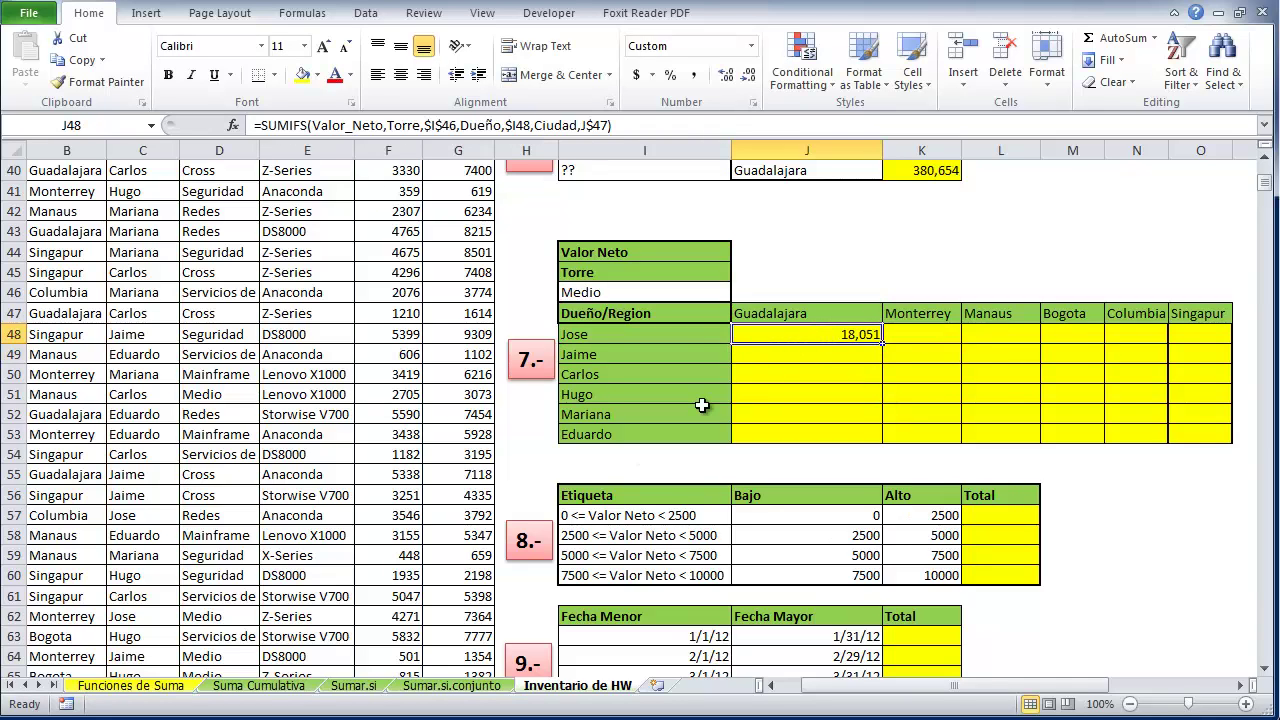
# Copy J48's SUMIFS formula across the owner-by-city table J48:O53
pyautogui.hotkey('ctrl', 'c')
pyautogui.moveTo(815, 333); pyautogui.dragTo(1200, 440)
pyautogui.hotkey('ctrl', 'v')
pyautogui.press('Escape')
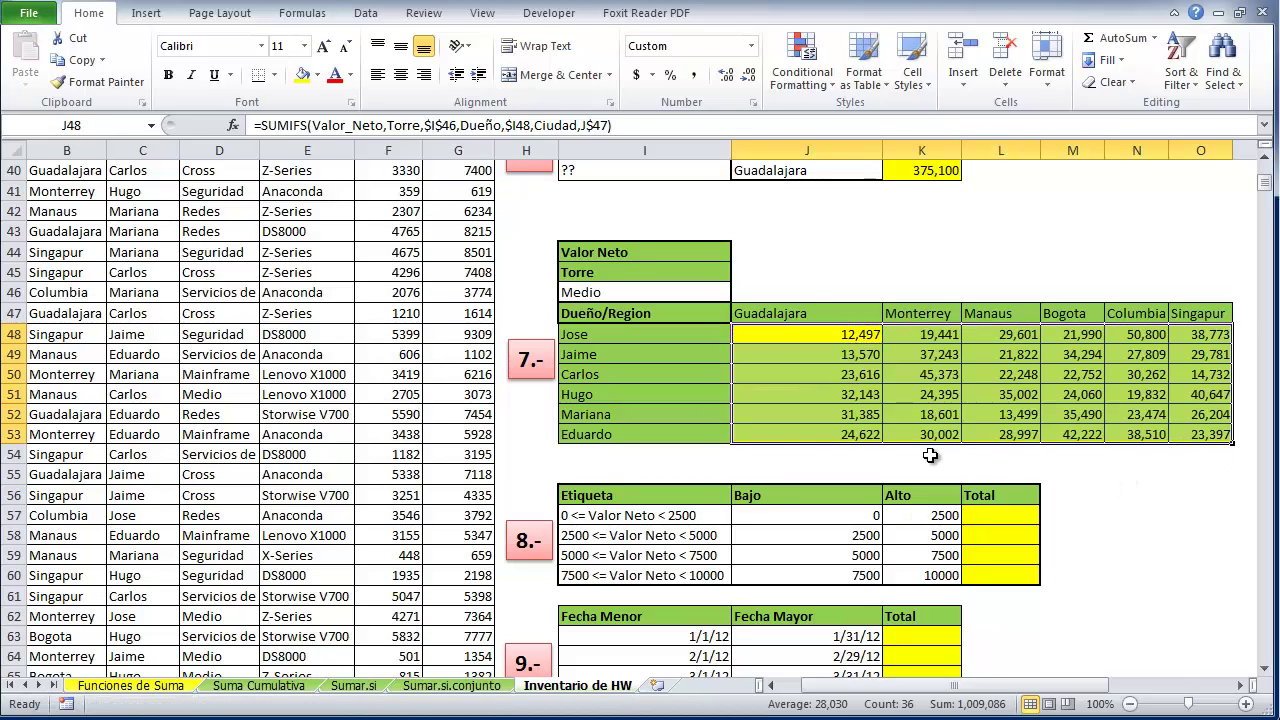
# Try Seguridad and Medio as the I46 tower, ending on Cross (31,435 for Jose/Guadalajara)
pyautogui.click(656, 292)
pyautogui.click(740, 292)
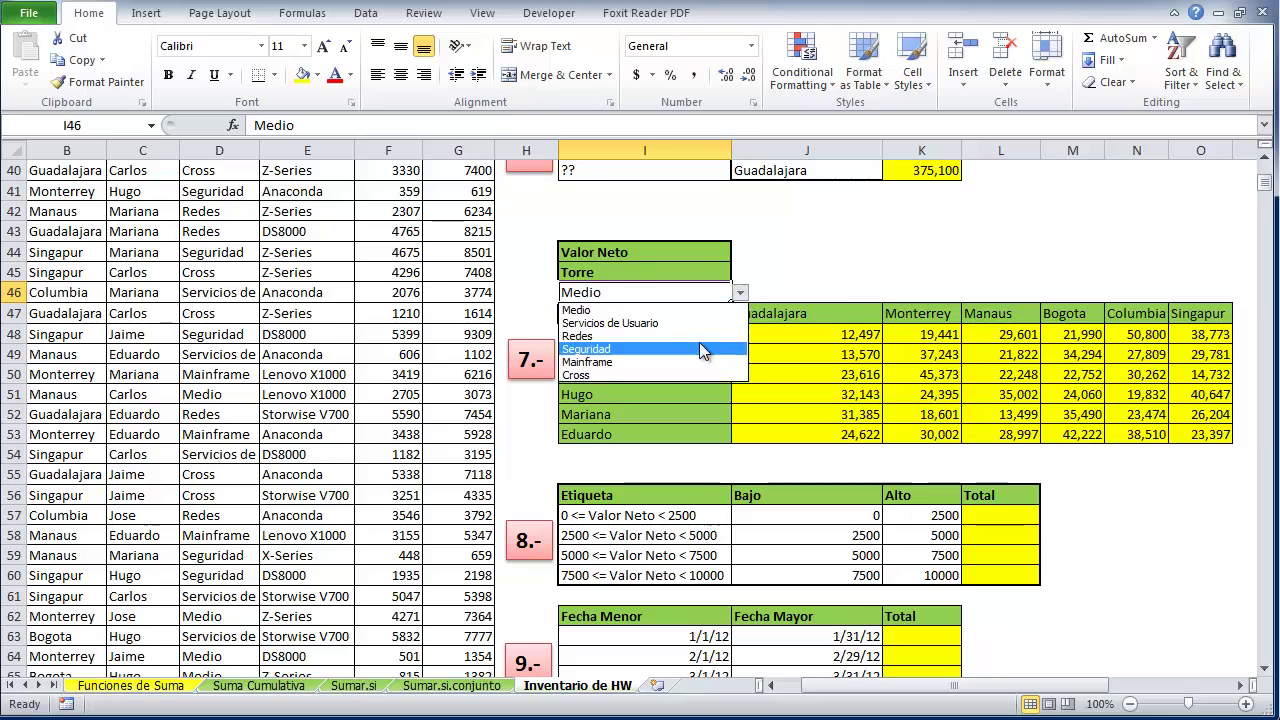
pyautogui.click(699, 346)
pyautogui.click(740, 292)
pyautogui.click(705, 310)
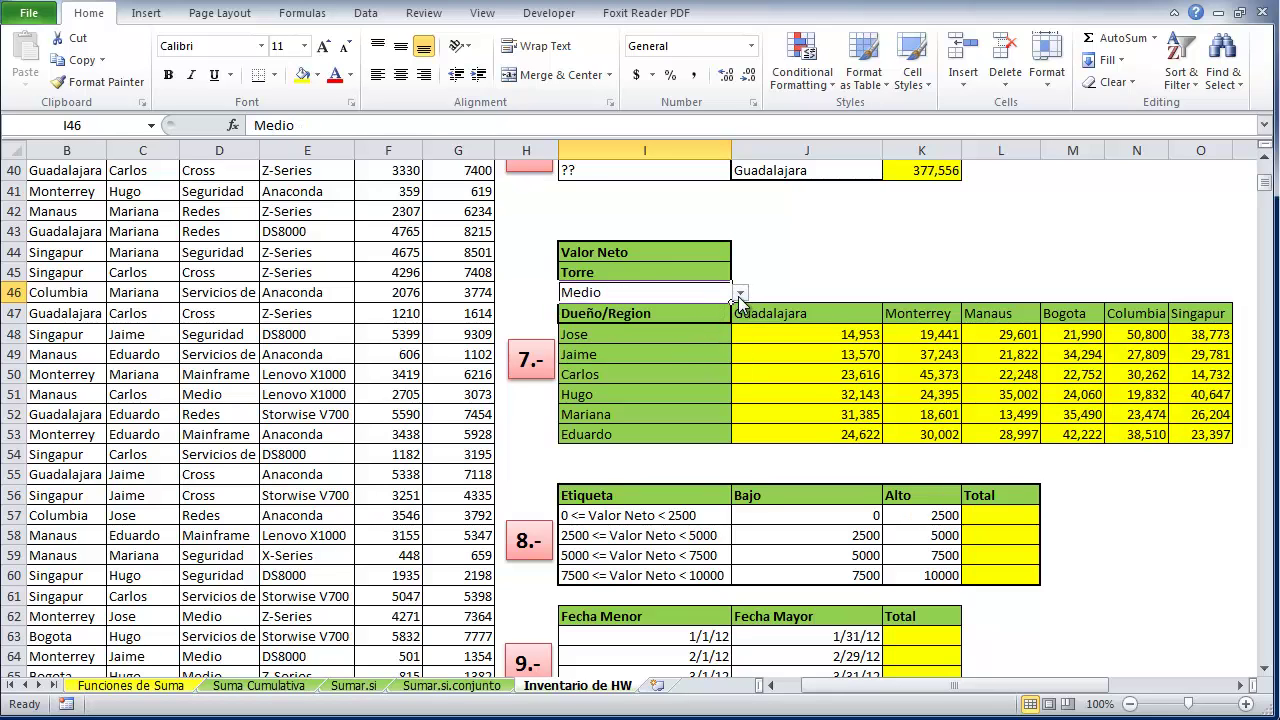
pyautogui.click(740, 292)
pyautogui.click(699, 375)
pyautogui.click(790, 372)
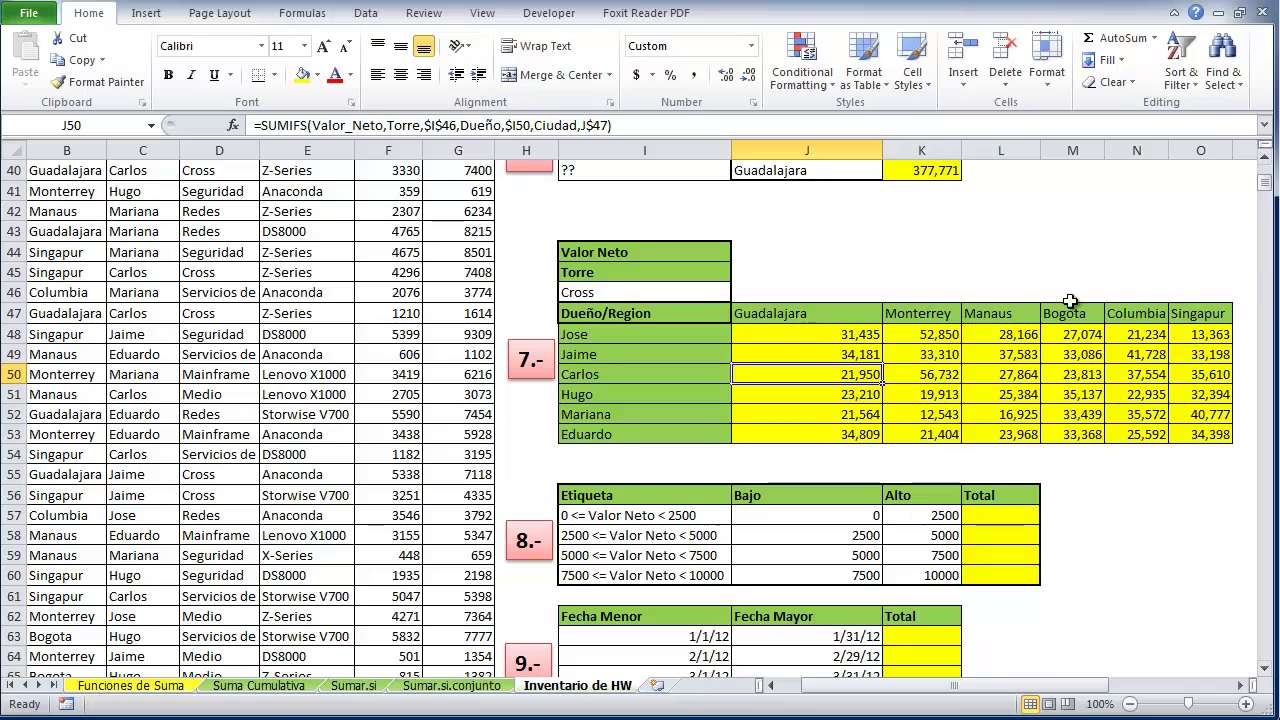
pyautogui.click(798, 338)
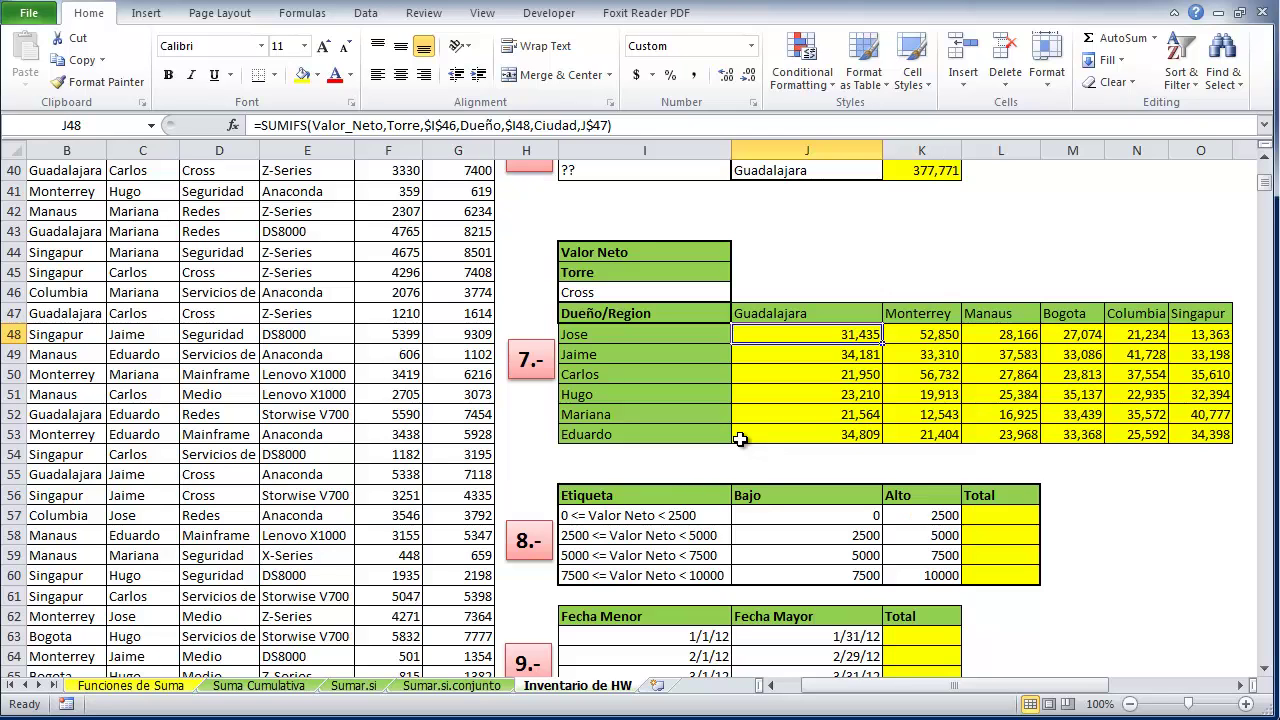
# Enter a SUMIFS total for the 0–2500 band in L57, giving 1,044,740
pyautogui.scroll(-3, 640, 590)
pyautogui.scroll(1, 642, 588)
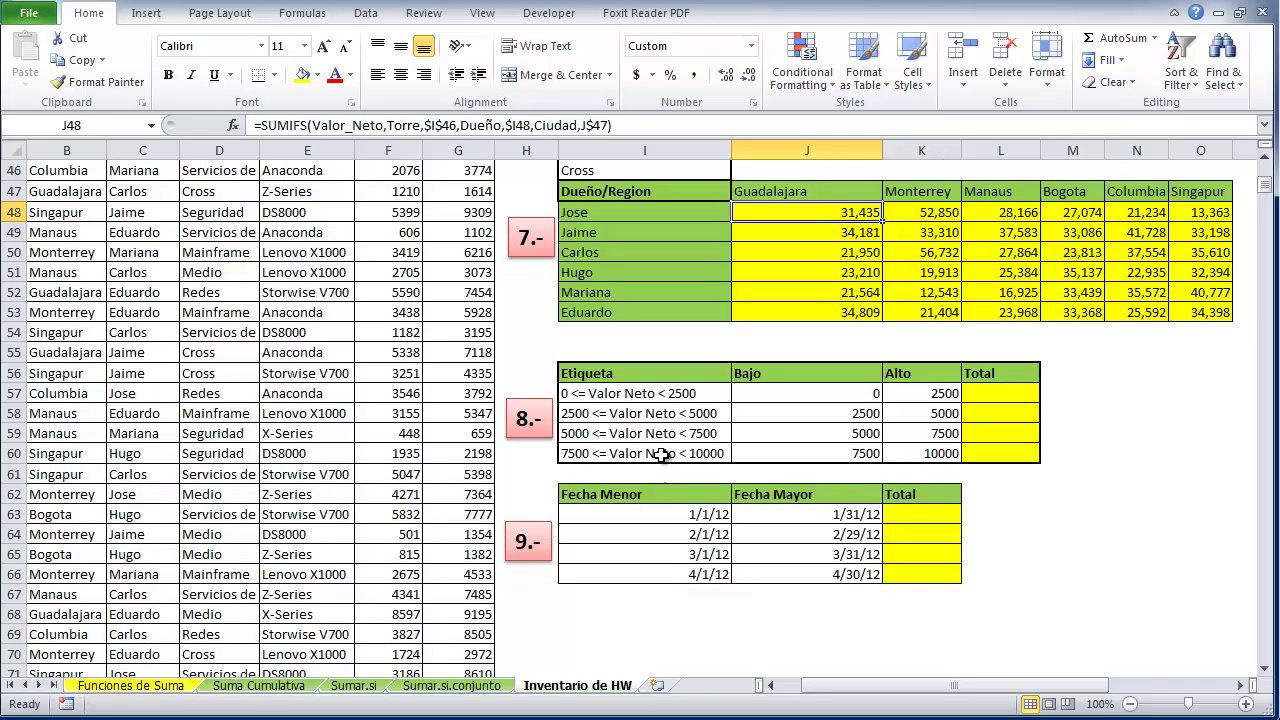
pyautogui.scroll(1, 643, 455)
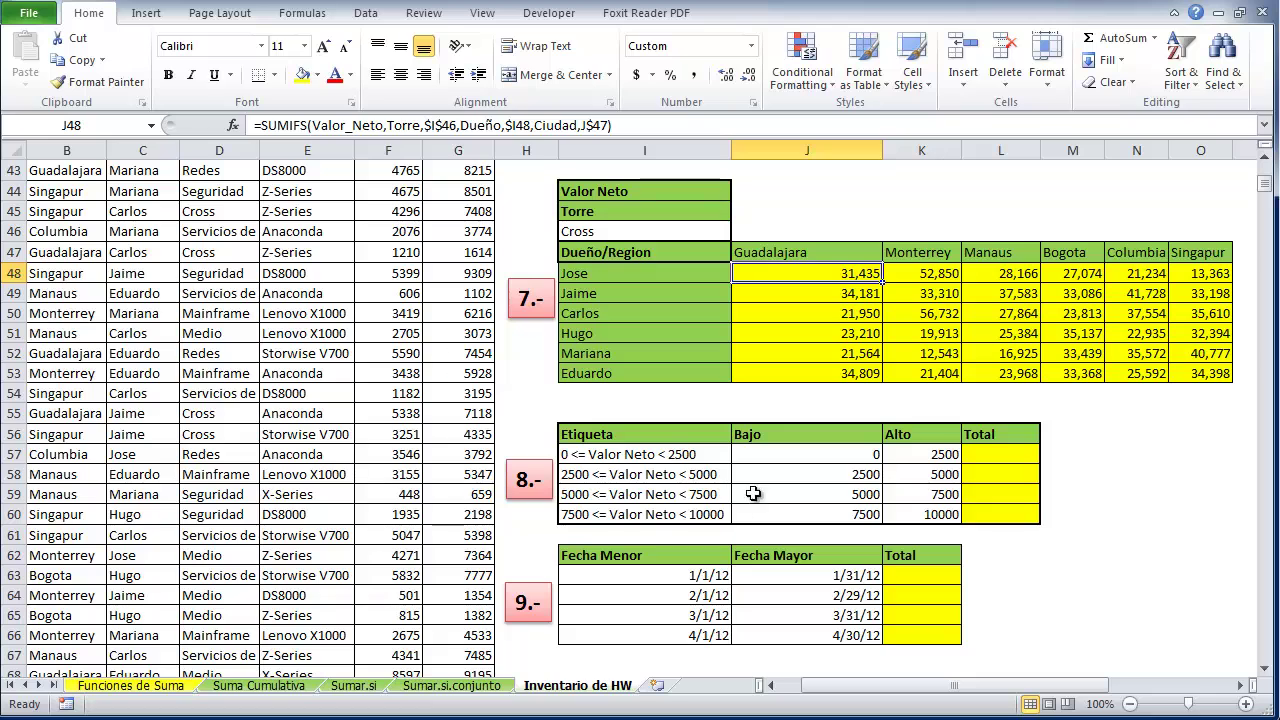
pyautogui.click(1003, 461)
pyautogui.write('=')
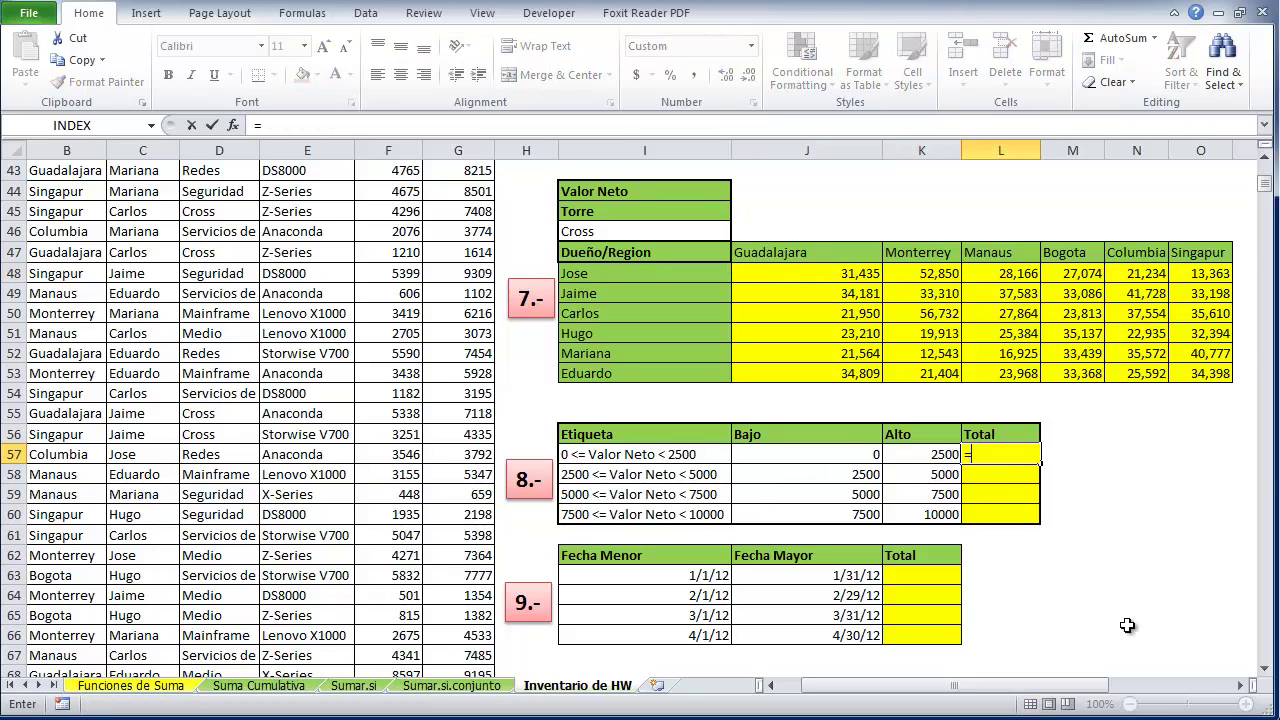
pyautogui.write('suma')
pyautogui.press('BackSpace')
pyautogui.press('BackSpace')
pyautogui.press('BackSpace')
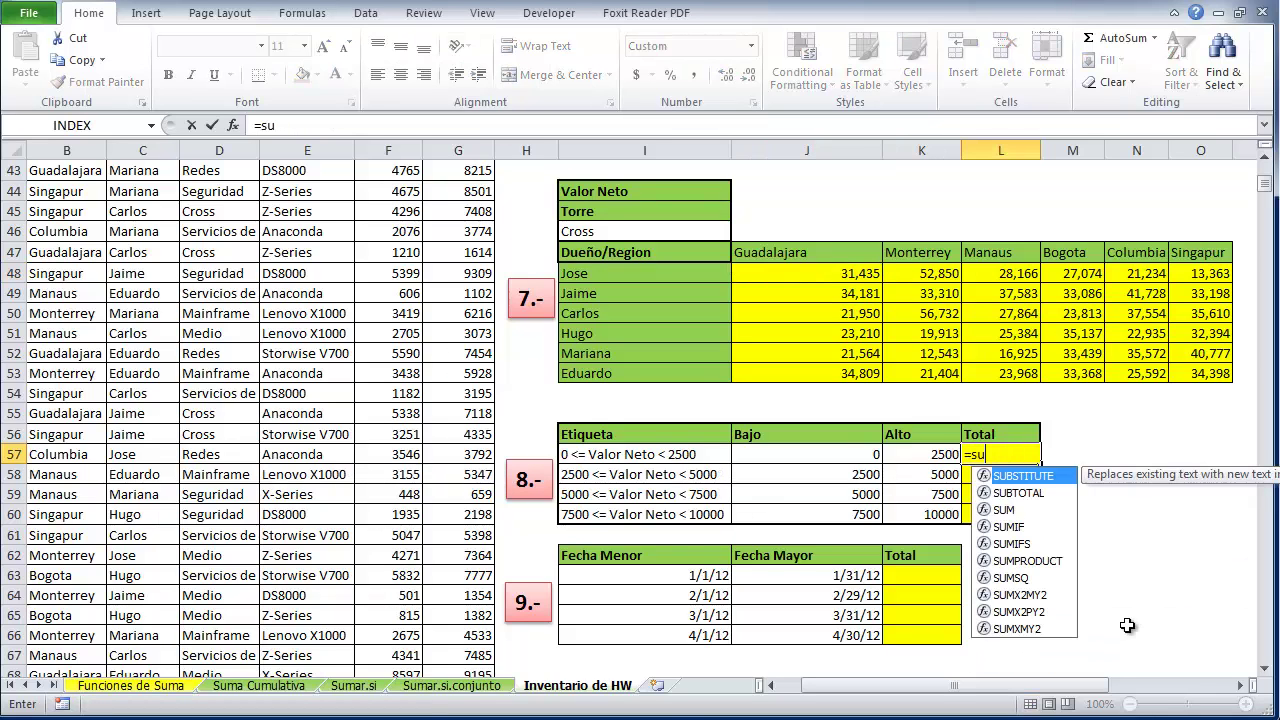
pyautogui.write('mifs')
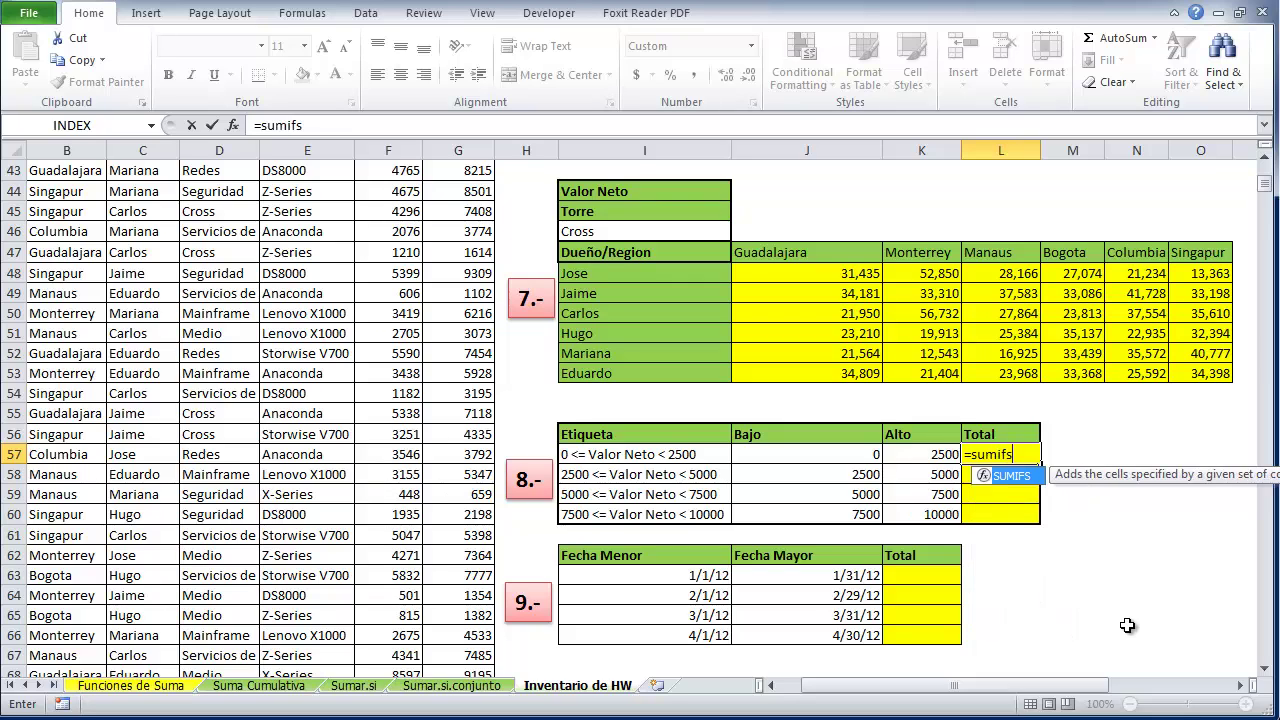
pyautogui.write('(valor')
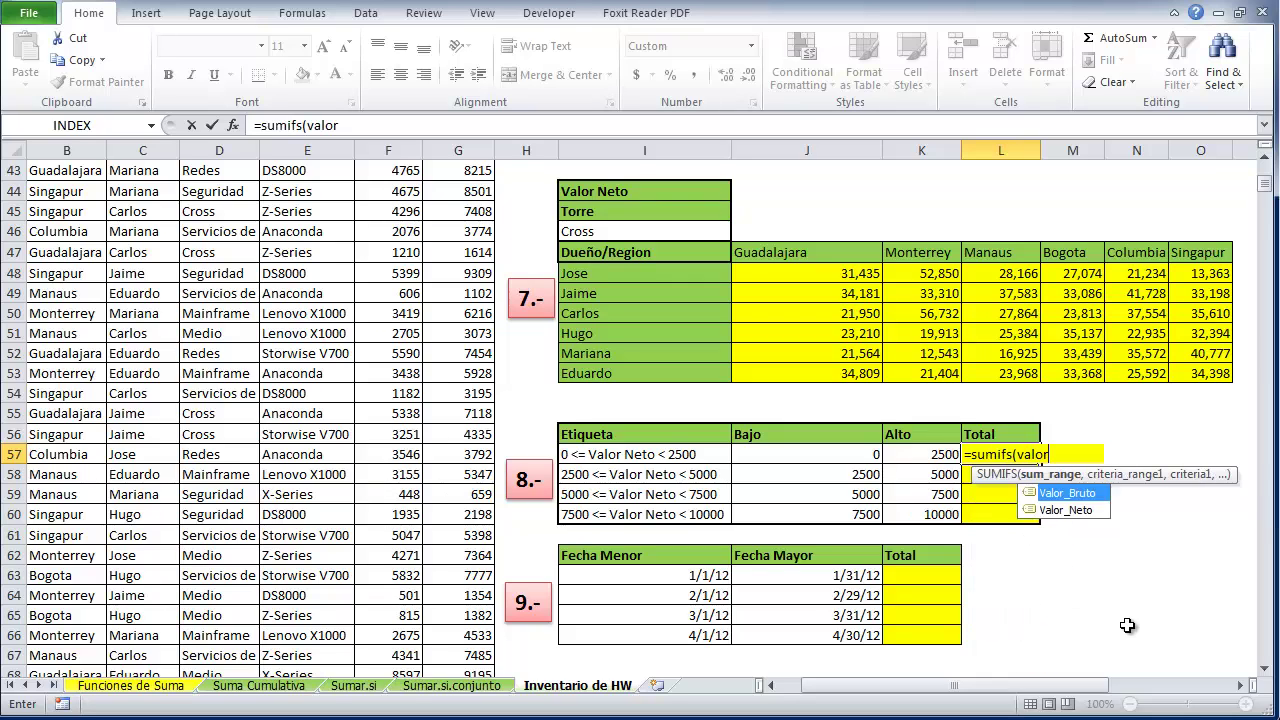
pyautogui.write('_neto,')
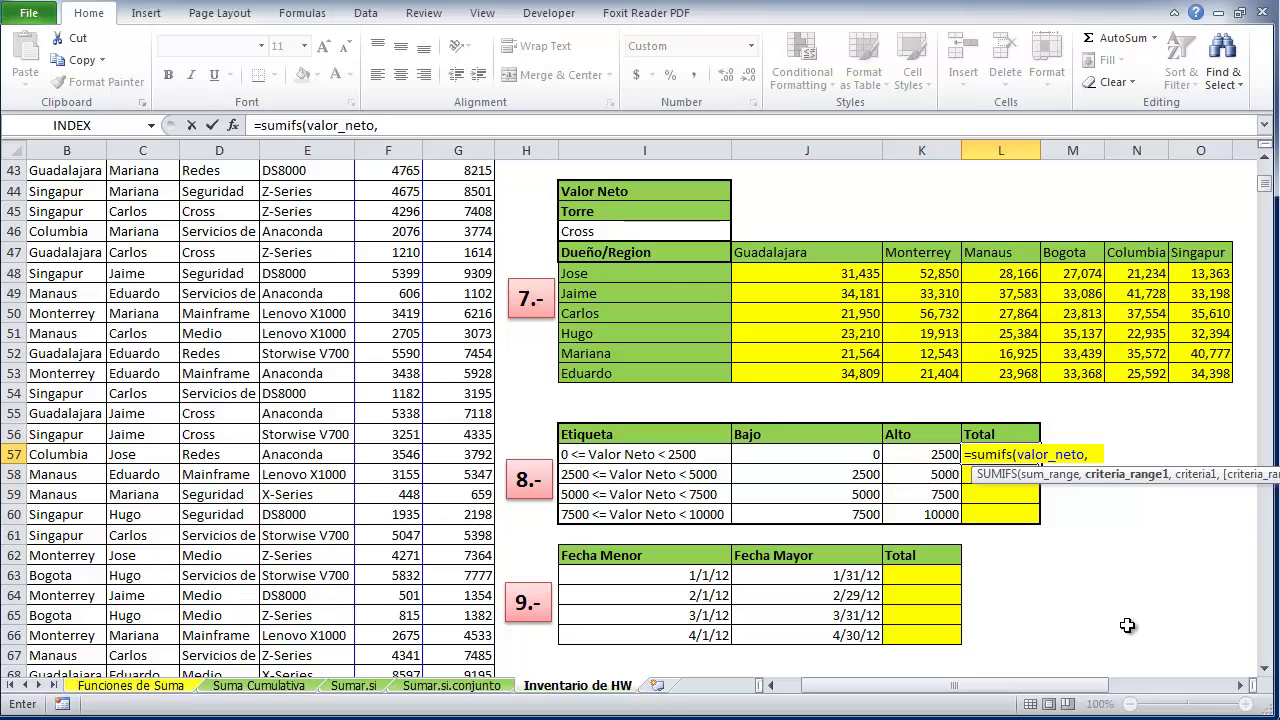
pyautogui.write('val')
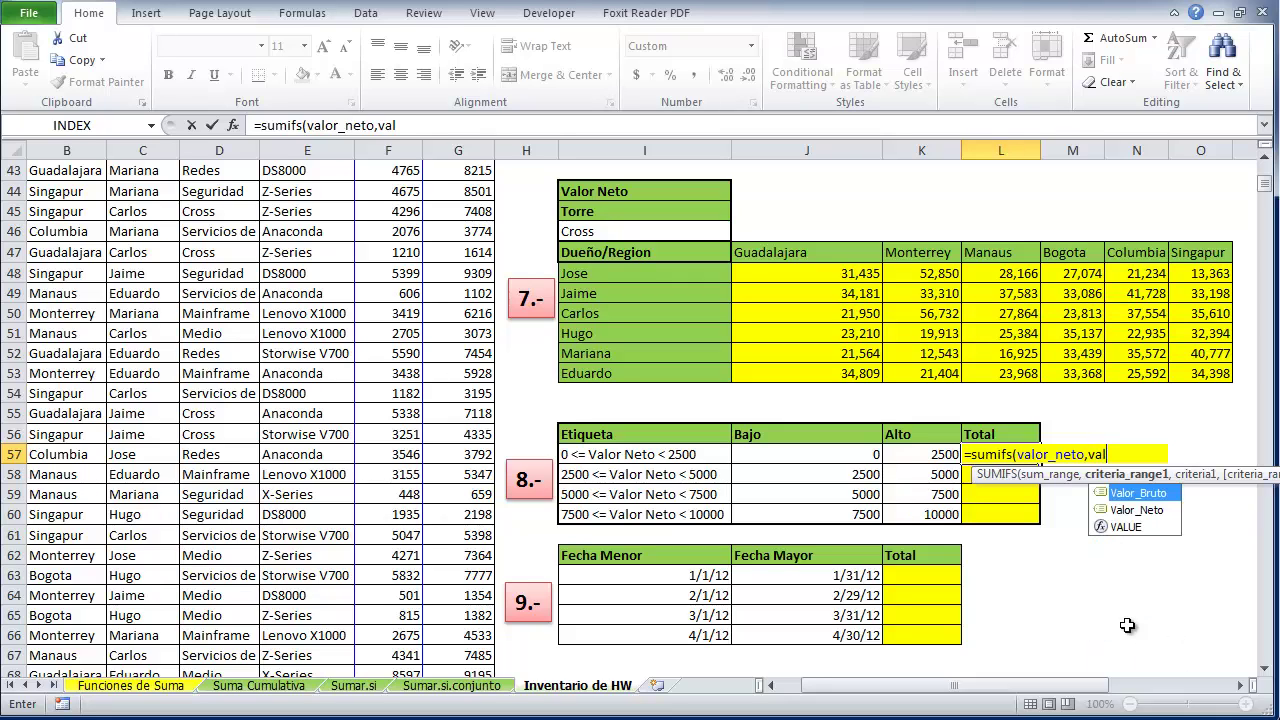
pyautogui.write('or_neto,')
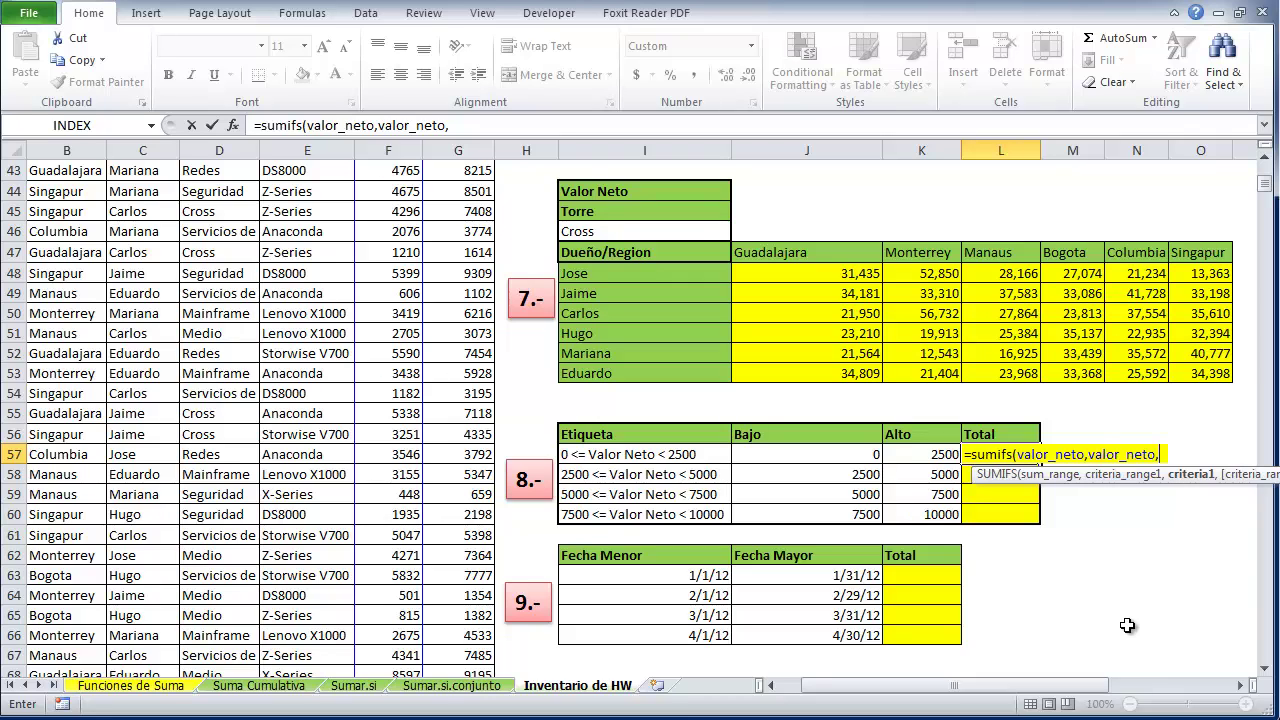
pyautogui.write('"<2500')
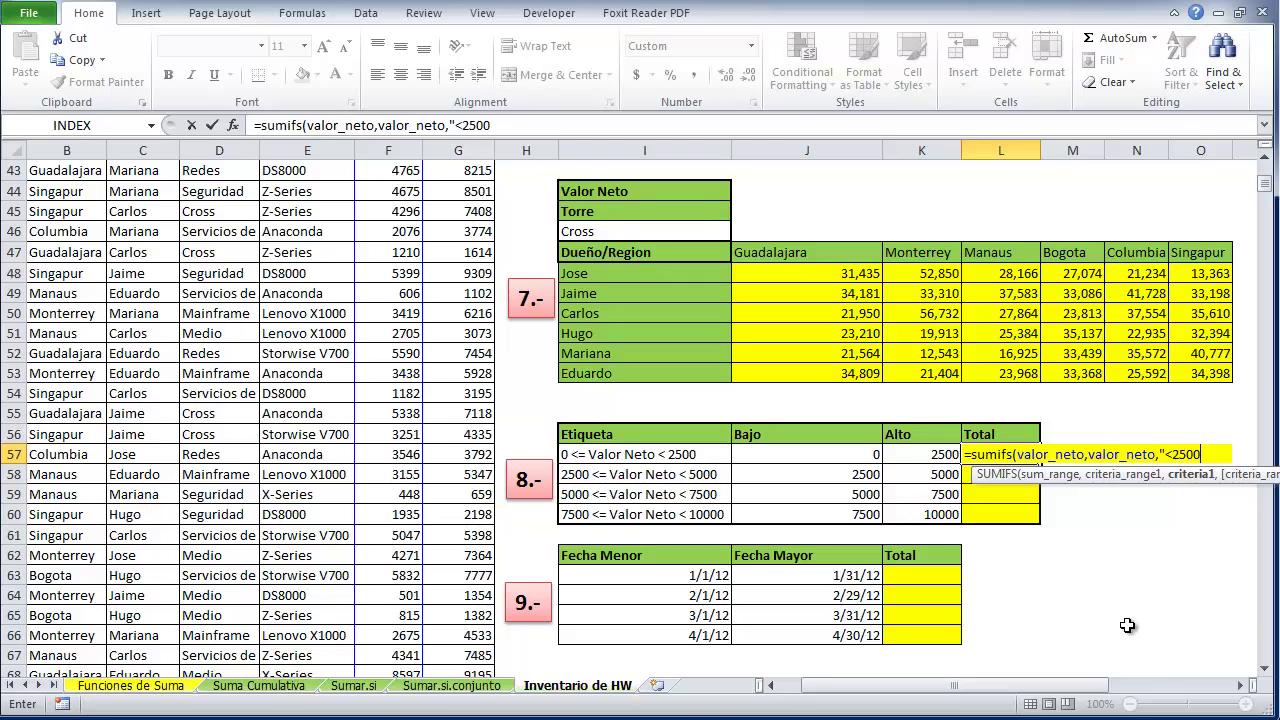
pyautogui.write('"')
pyautogui.write(')')
pyautogui.press('Return')
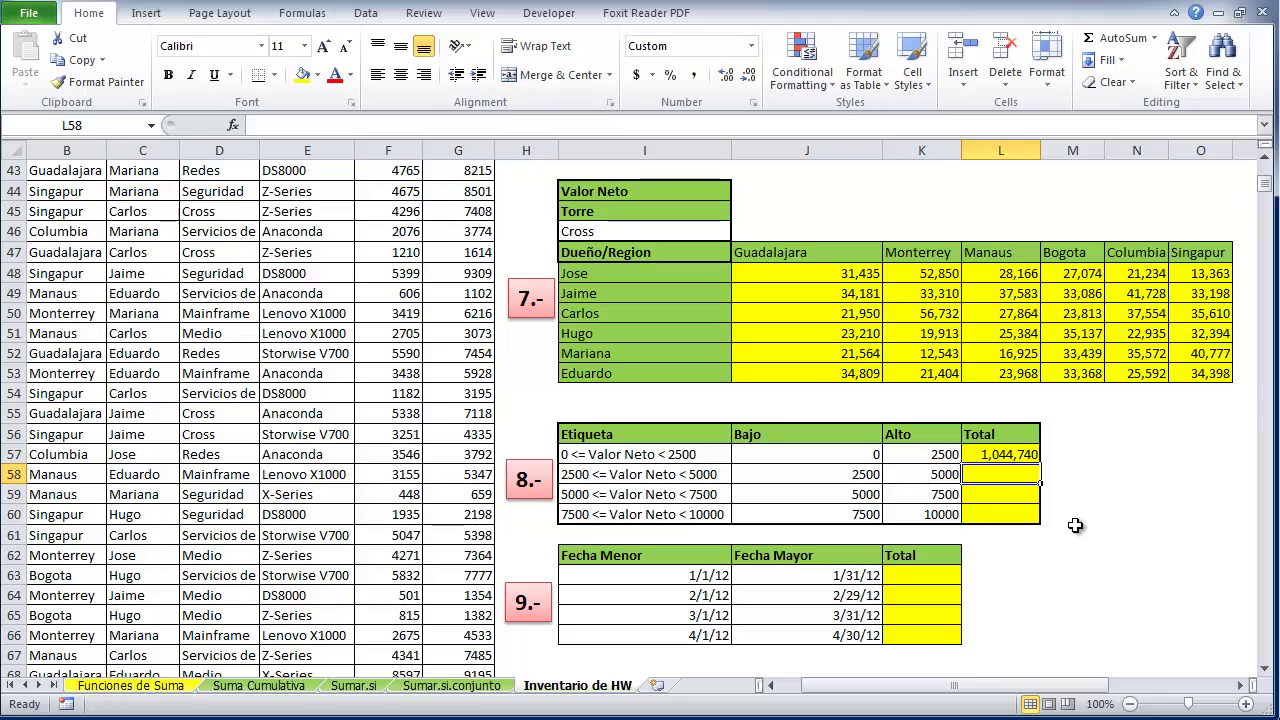
# Enter =SUMIF(Valor_Neto,"<5000") in L58, returning 3,867,138
pyautogui.write('=')
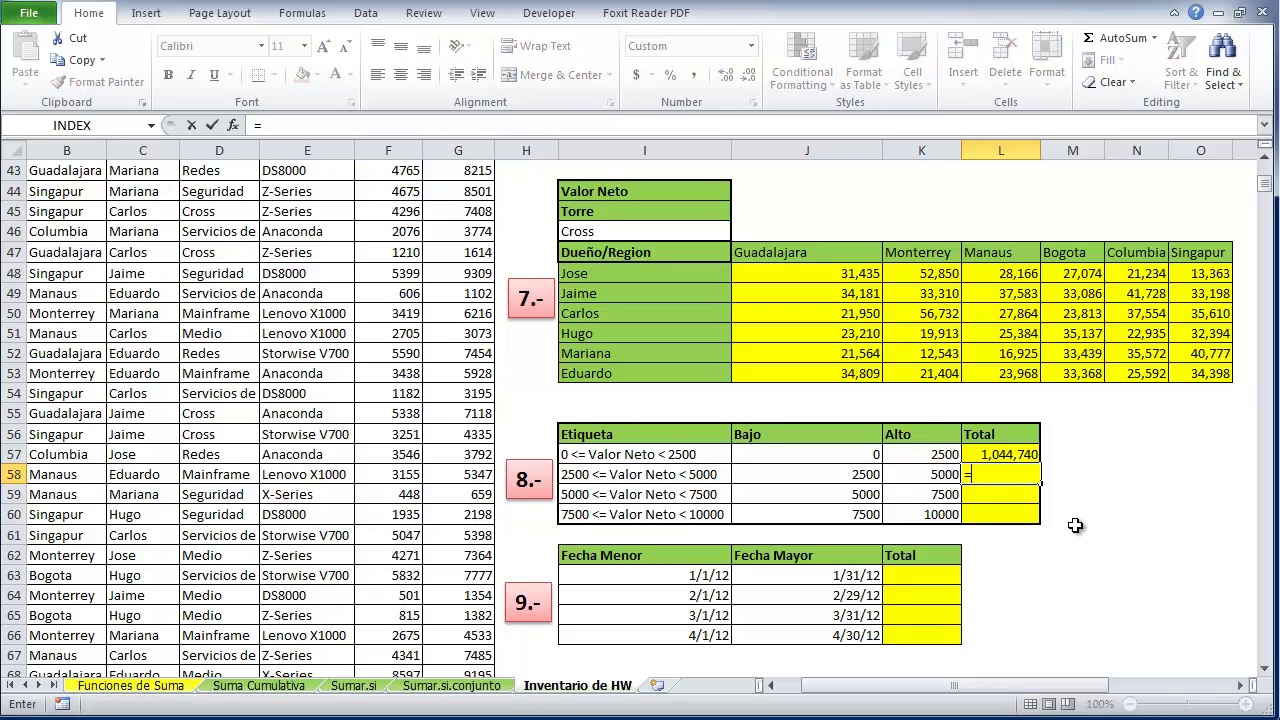
pyautogui.write('sumar')
pyautogui.press('BackSpace')
pyautogui.press('BackSpace')
pyautogui.press('BackSpace')
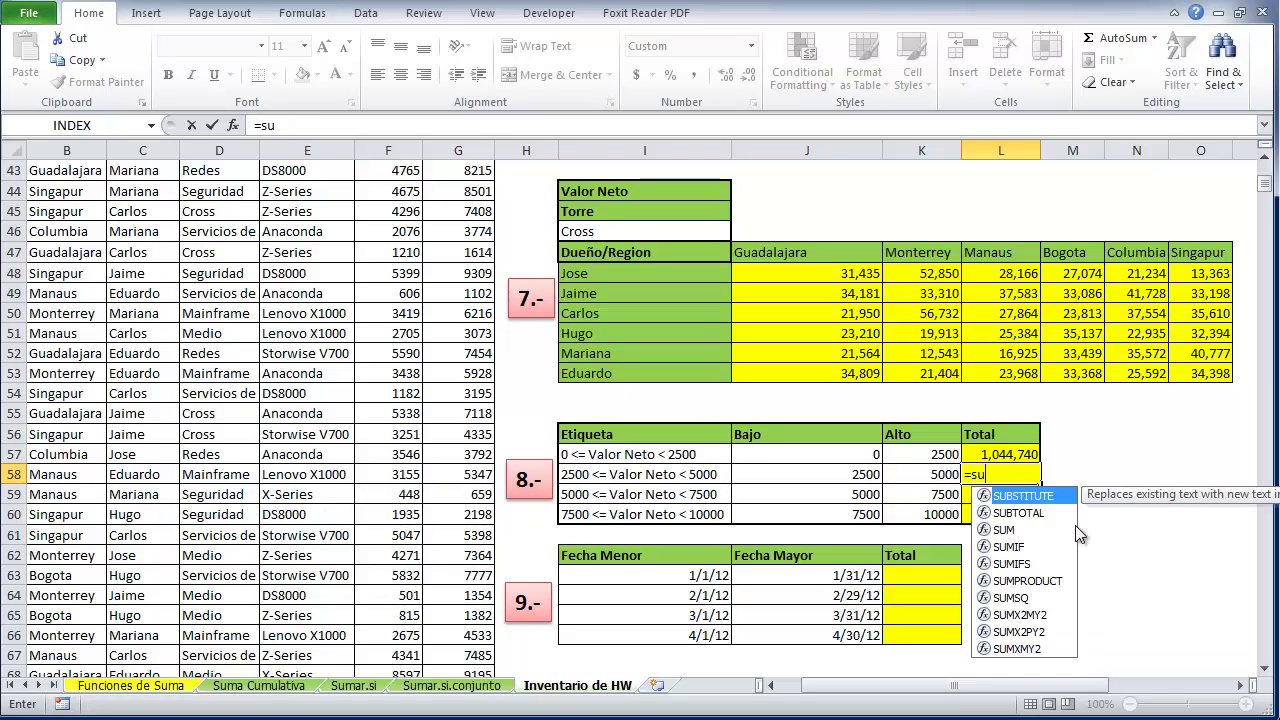
pyautogui.write('mif')
pyautogui.press('BackSpace')
pyautogui.press('BackSpace')
pyautogui.write('if')
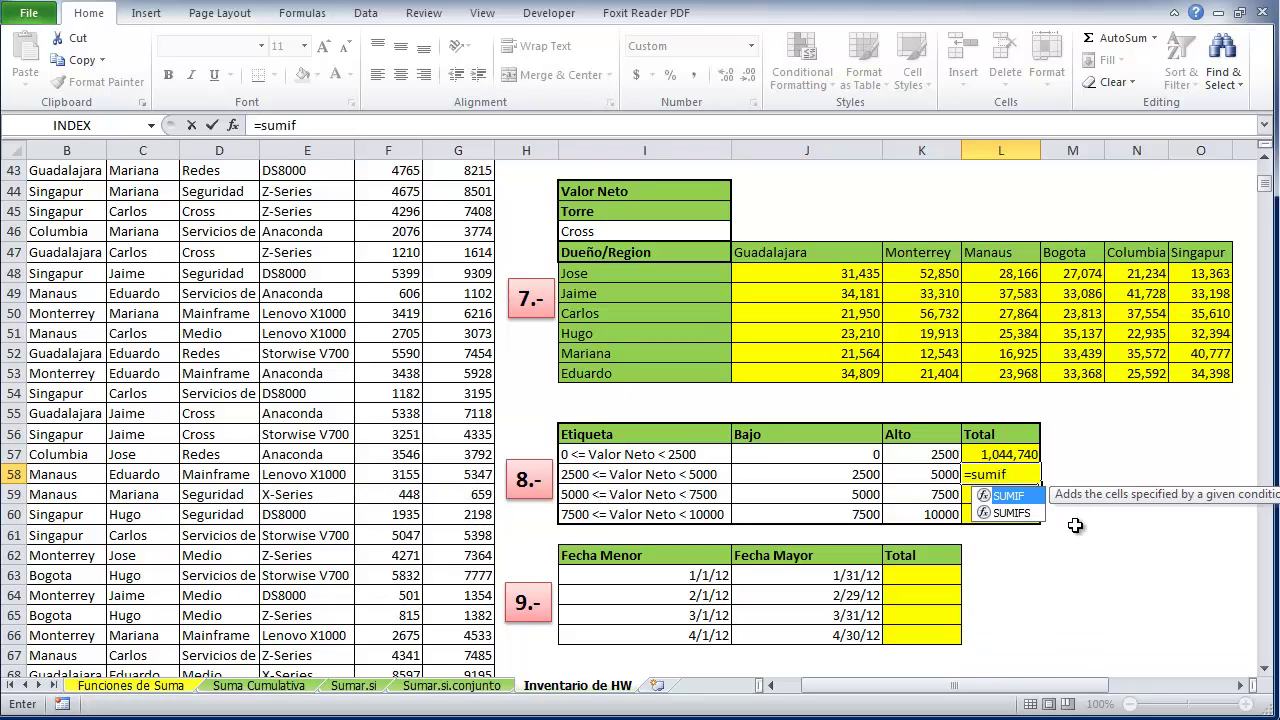
pyautogui.write('(')
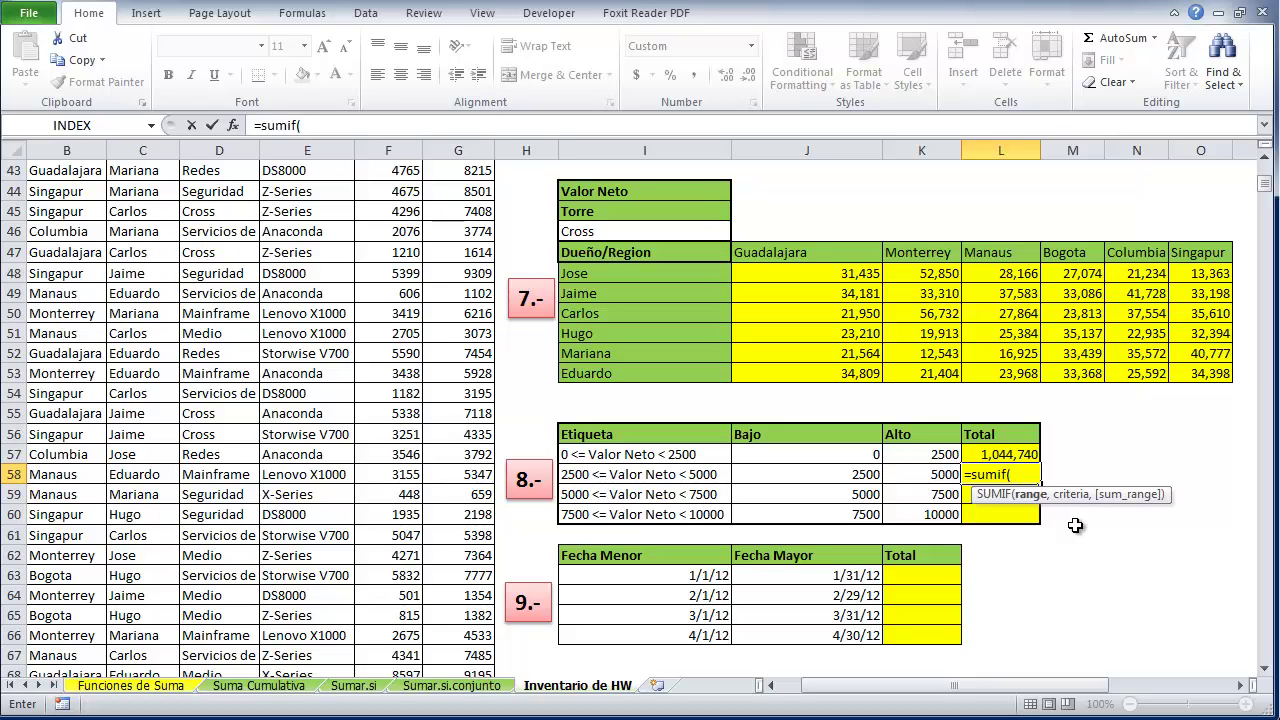
pyautogui.write('va')
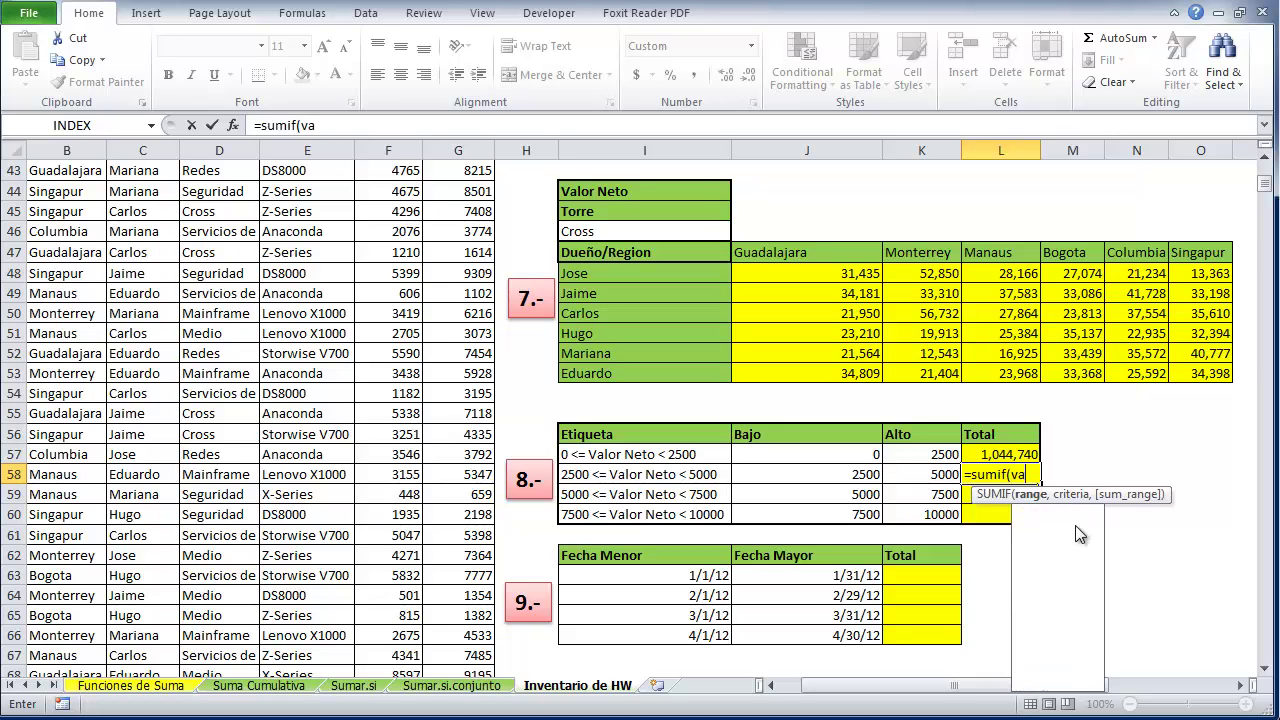
pyautogui.write('lor_neto,')
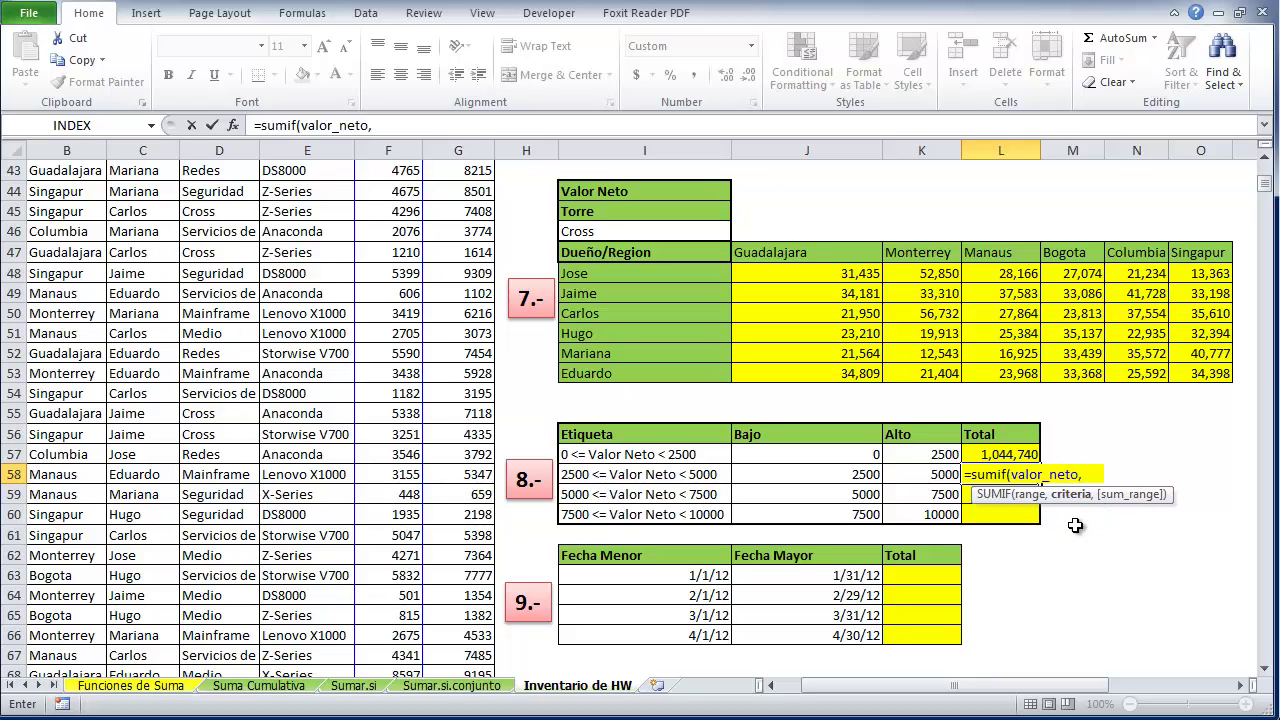
pyautogui.write('"')
pyautogui.write('<500"')
pyautogui.press('BackSpace')
pyautogui.write('0')
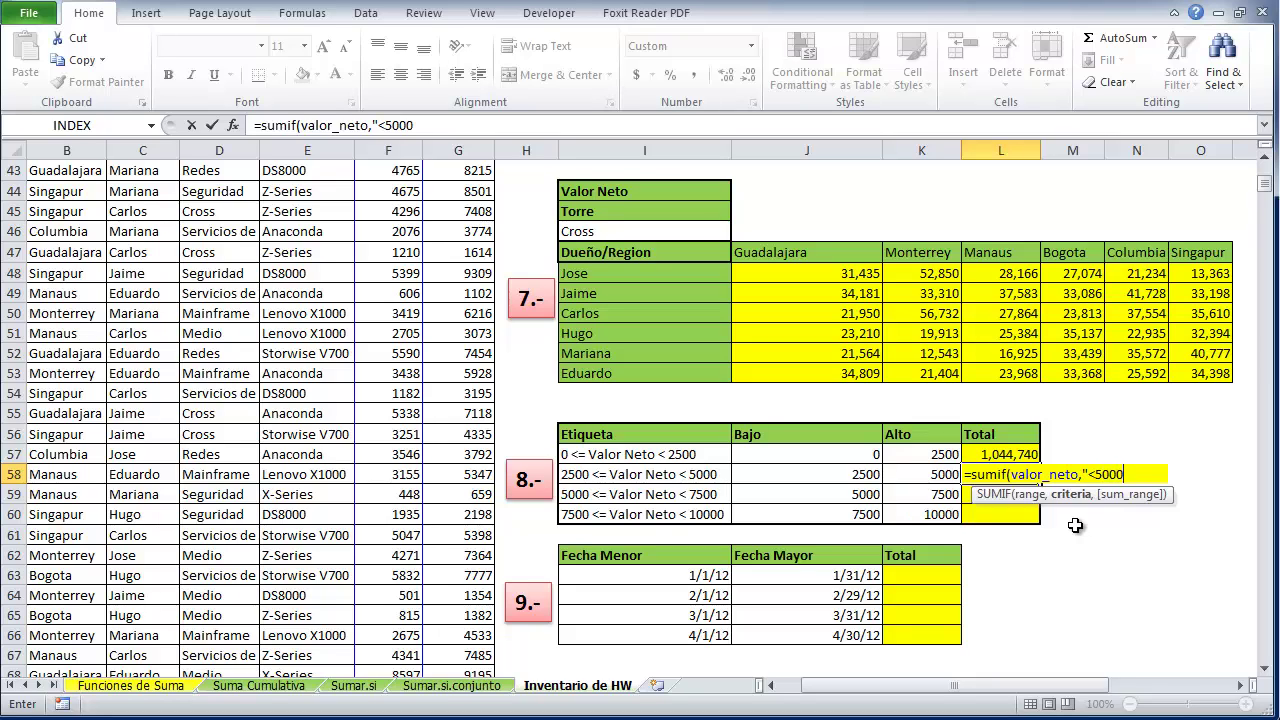
pyautogui.write('"')
pyautogui.press('Return')
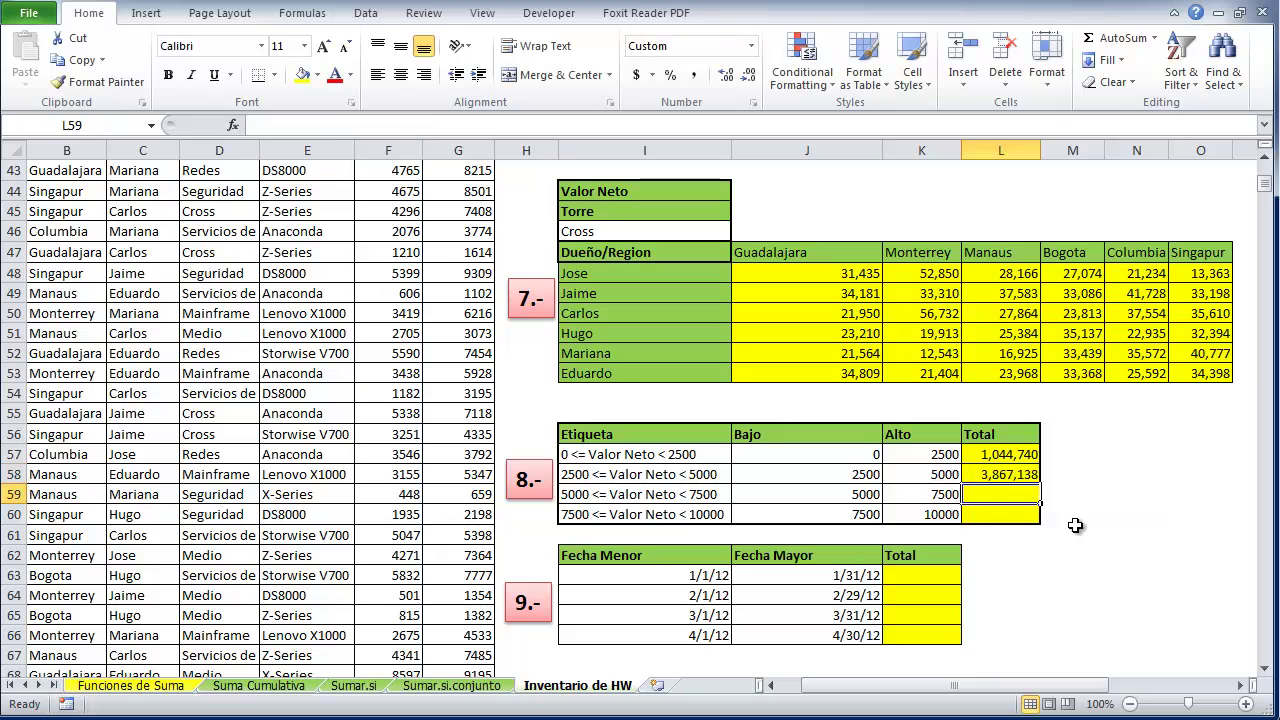
pyautogui.press('Up')
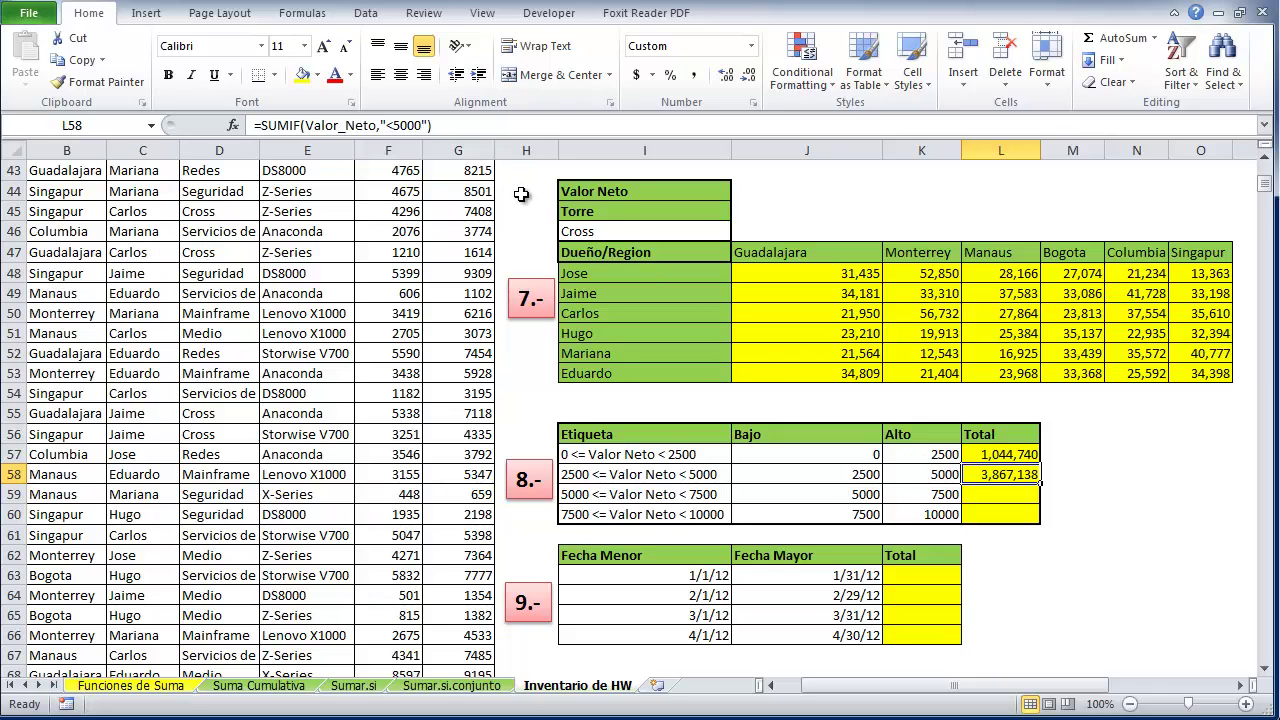
# Append -L57 to the L58 formula so it shows 2,822,398
pyautogui.click(541, 128)
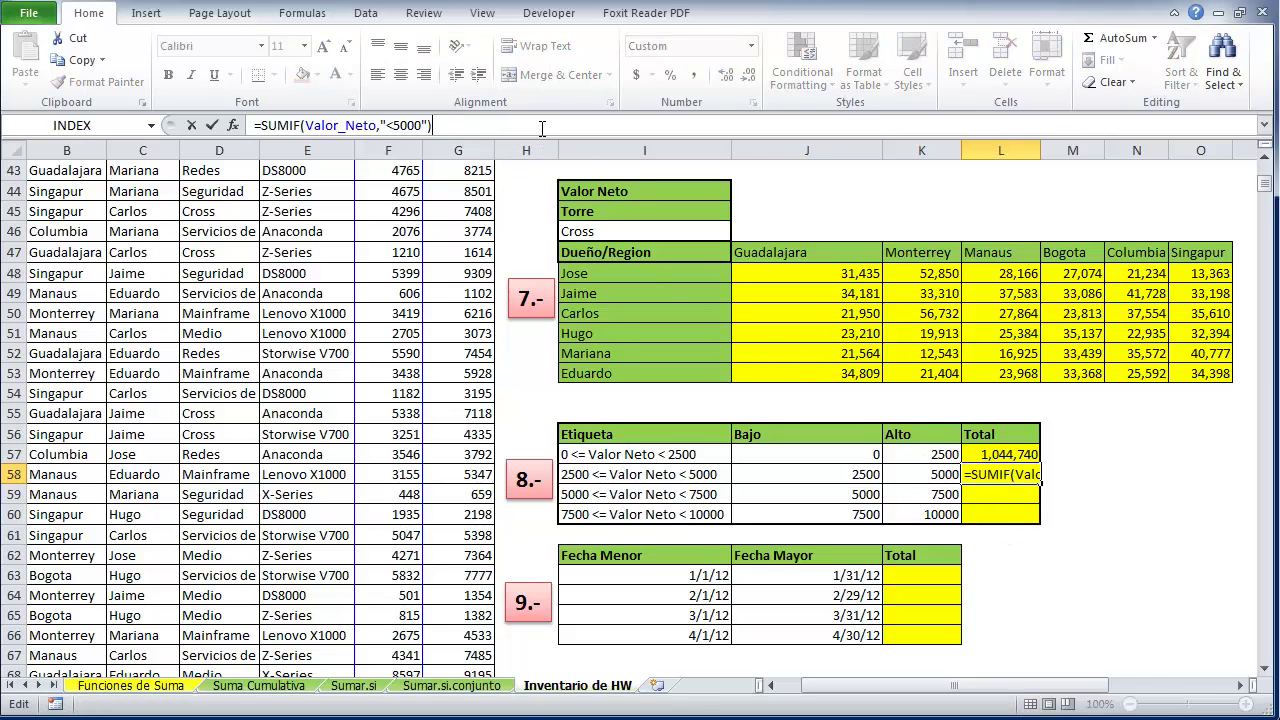
pyautogui.write('-')
pyautogui.click(1012, 454)
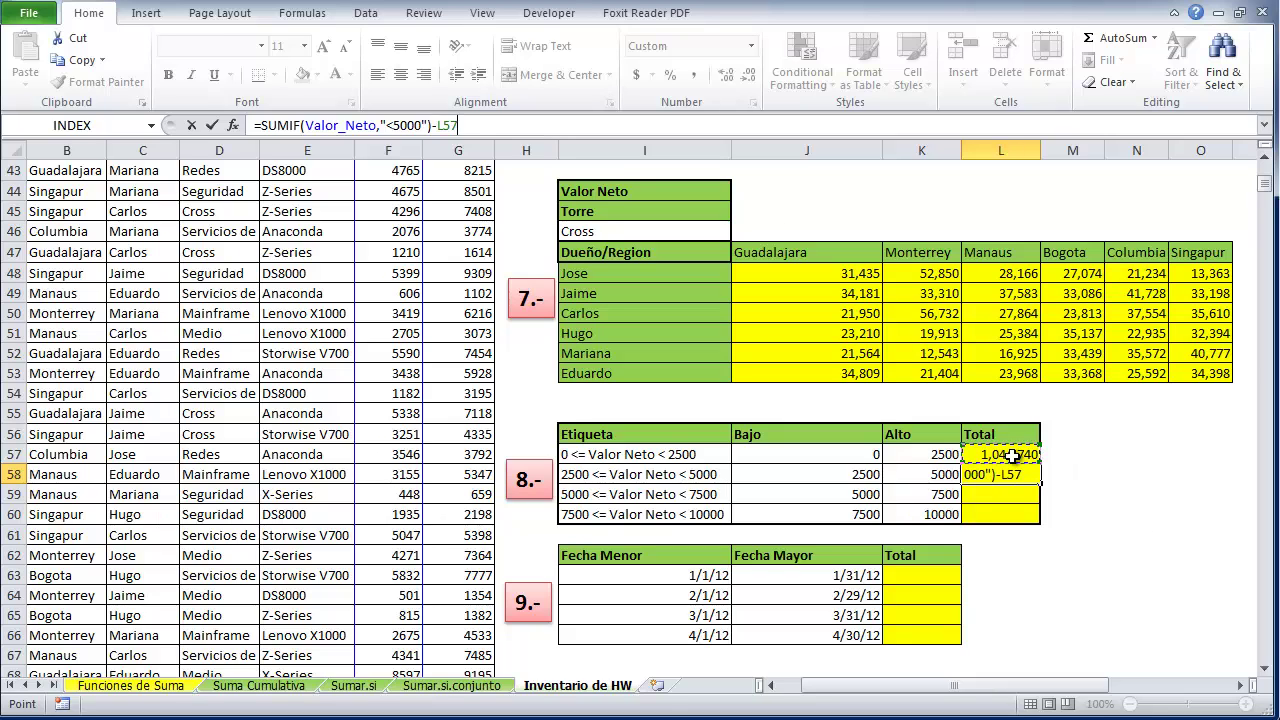
pyautogui.press('Return')
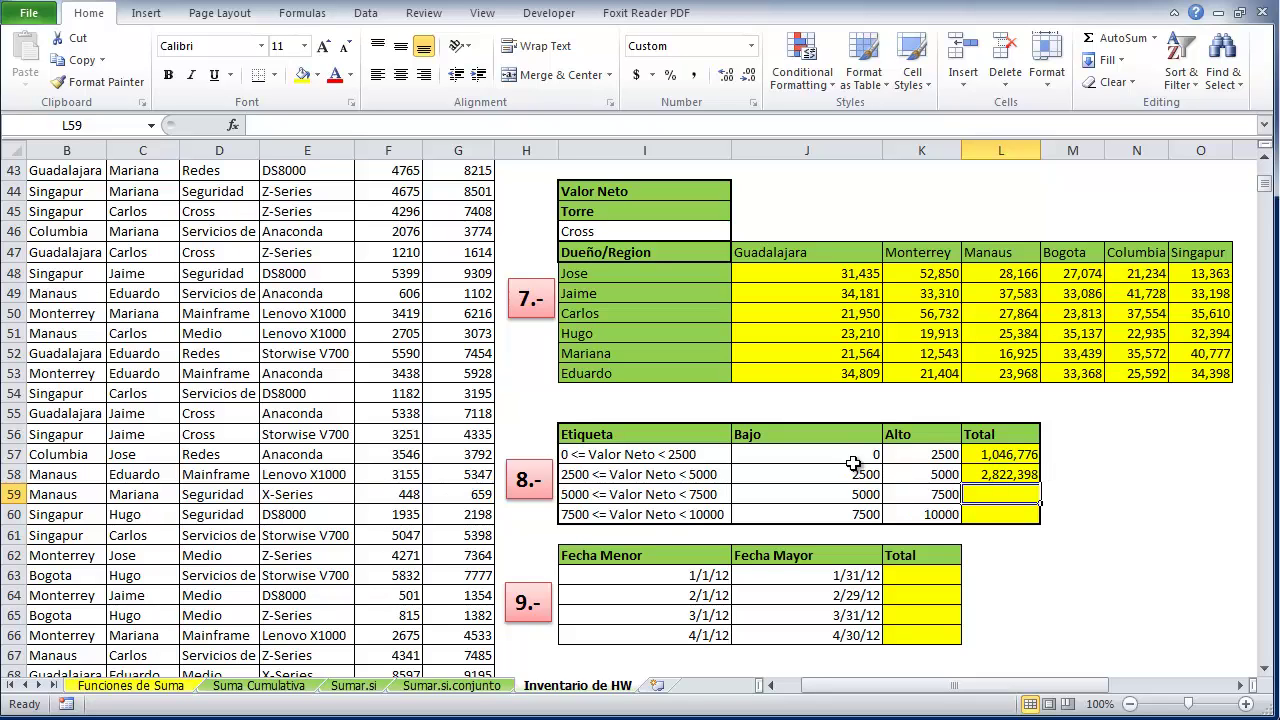
# Review the formulas in L57, J58, K58 and L58, then select L59
pyautogui.click(1012, 454)
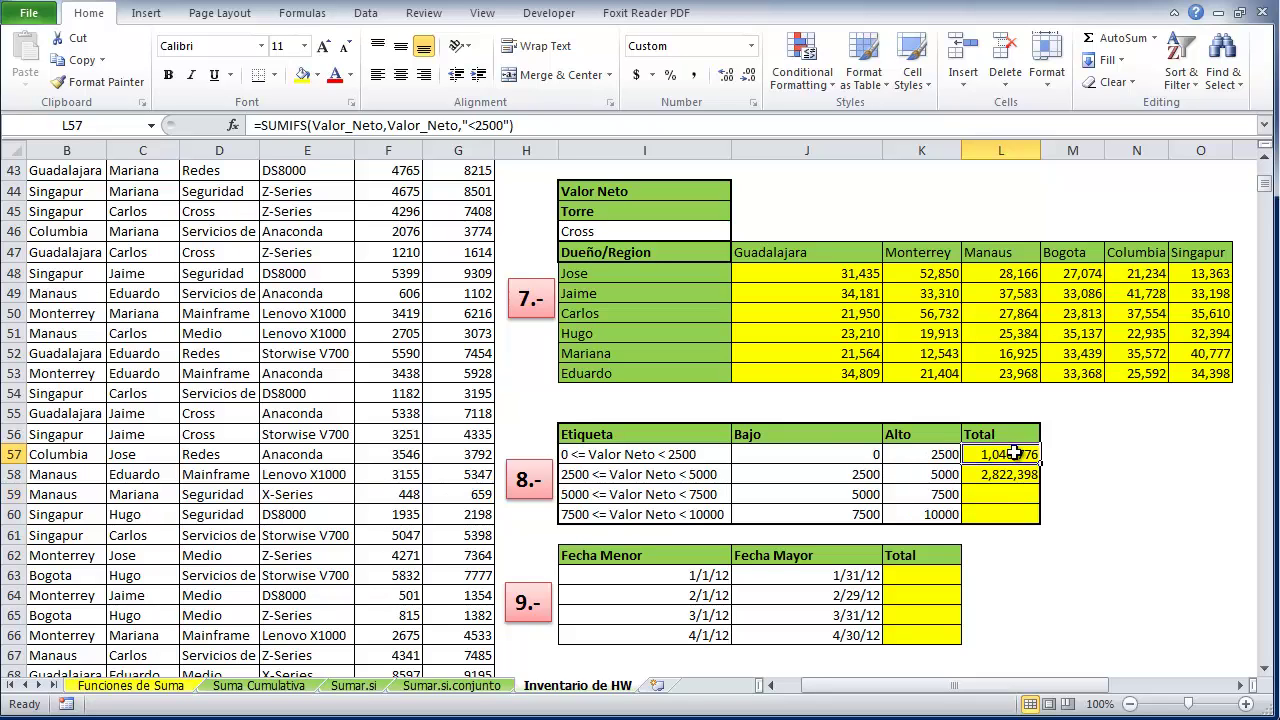
pyautogui.click(859, 474)
pyautogui.click(938, 481)
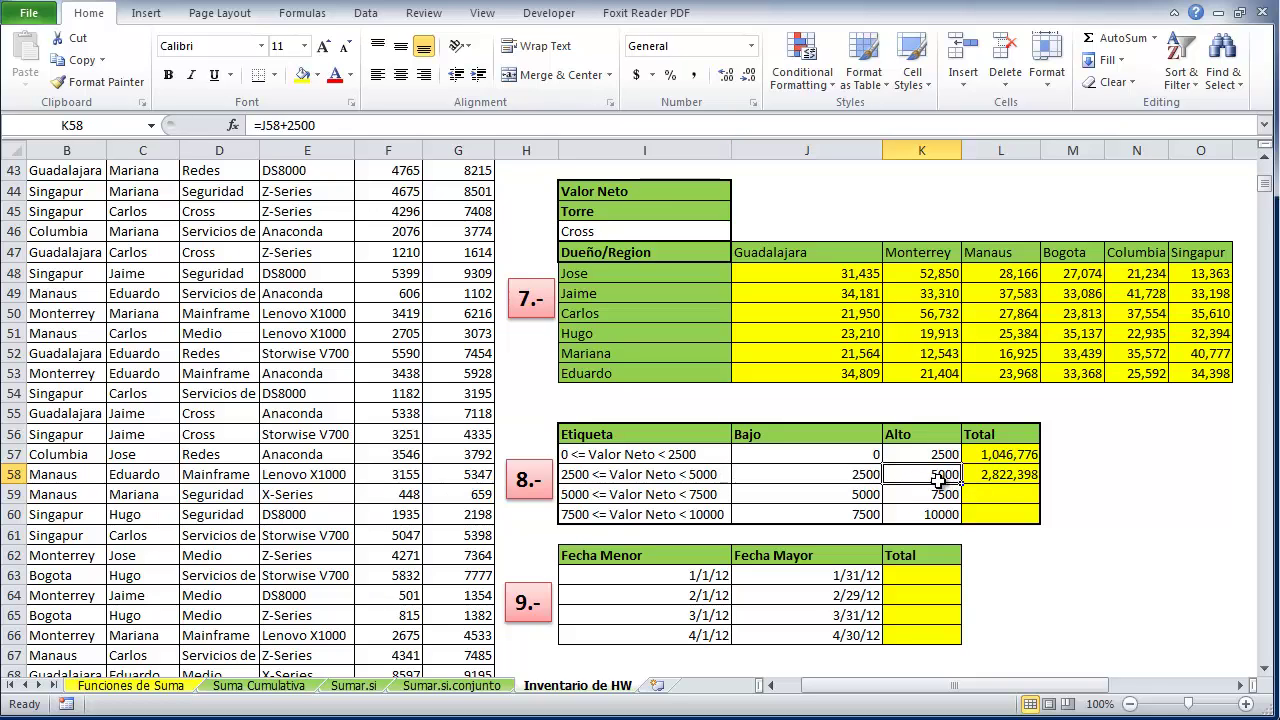
pyautogui.click(1012, 474)
pyautogui.click(1032, 497)
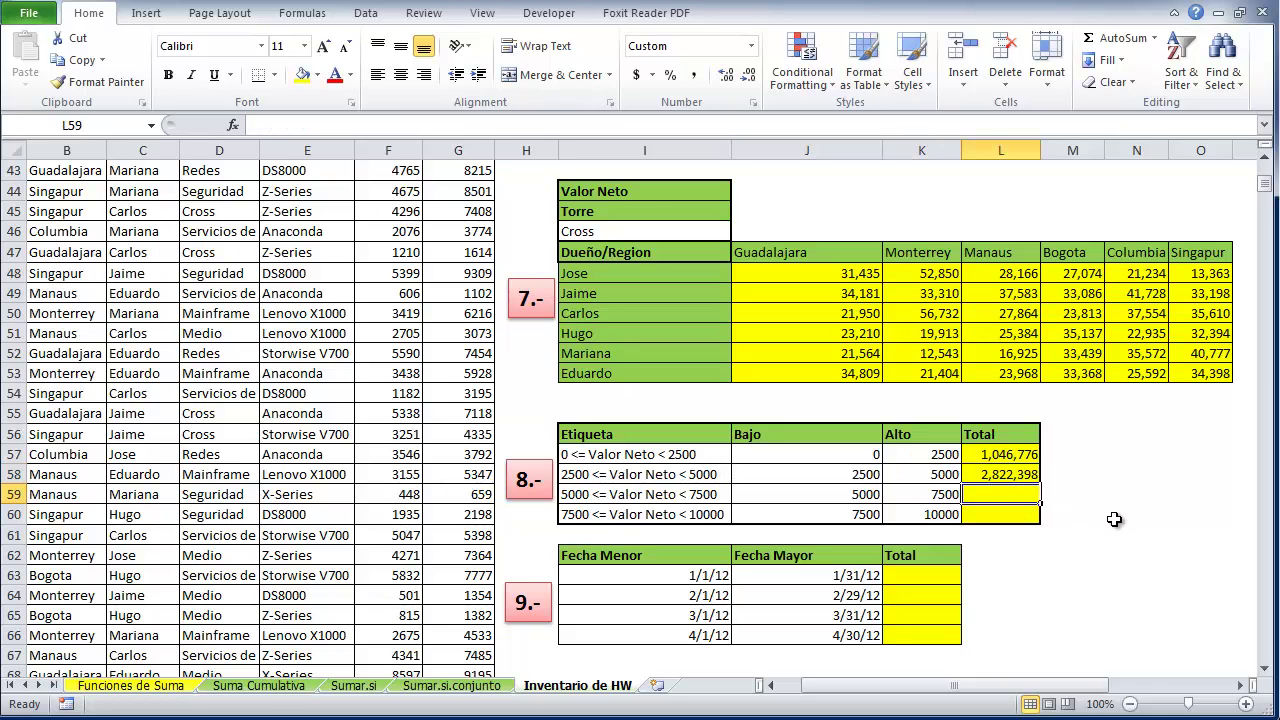
# Enter =SUMIF(Valor_Neto,"<7500") in L59, returning the cumulative 5,727,698
pyautogui.write('=valor')
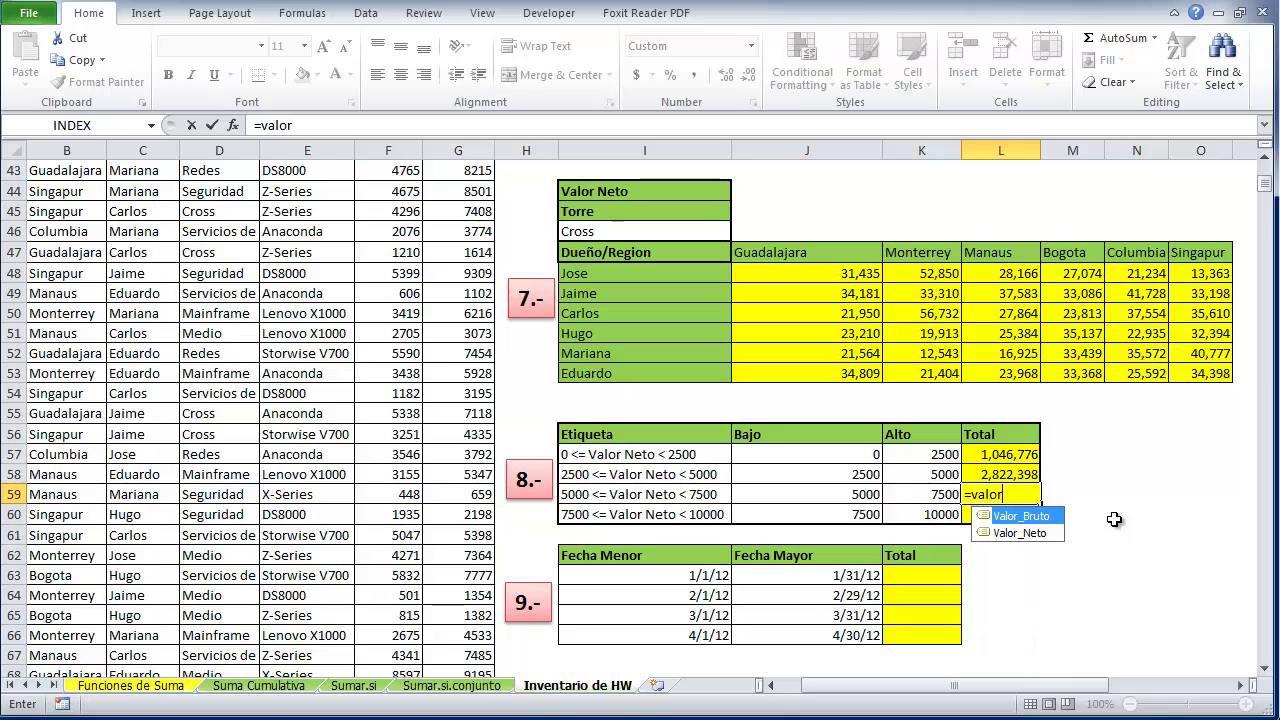
pyautogui.write('n')
pyautogui.press('BackSpace')
pyautogui.press('BackSpace')
pyautogui.press('BackSpace')
pyautogui.press('BackSpace')
pyautogui.write('s')
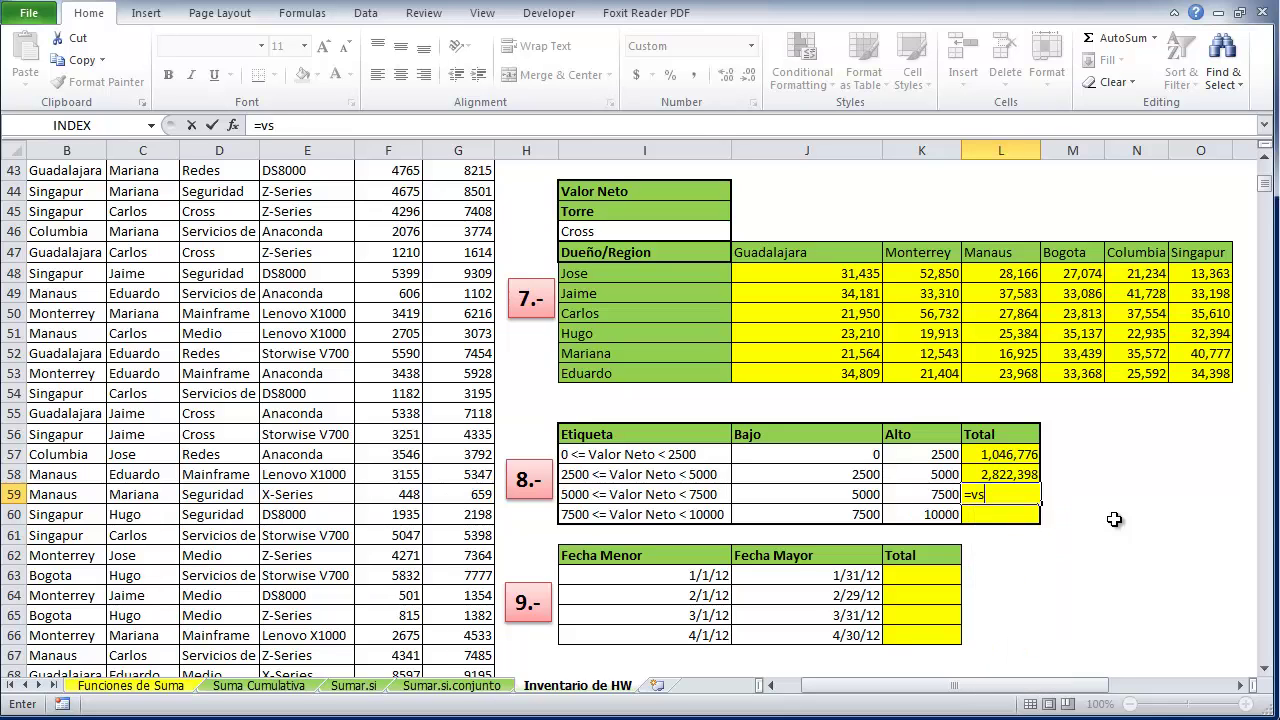
pyautogui.write('umars')
pyautogui.press('BackSpace')
pyautogui.press('BackSpace')
pyautogui.press('BackSpace')
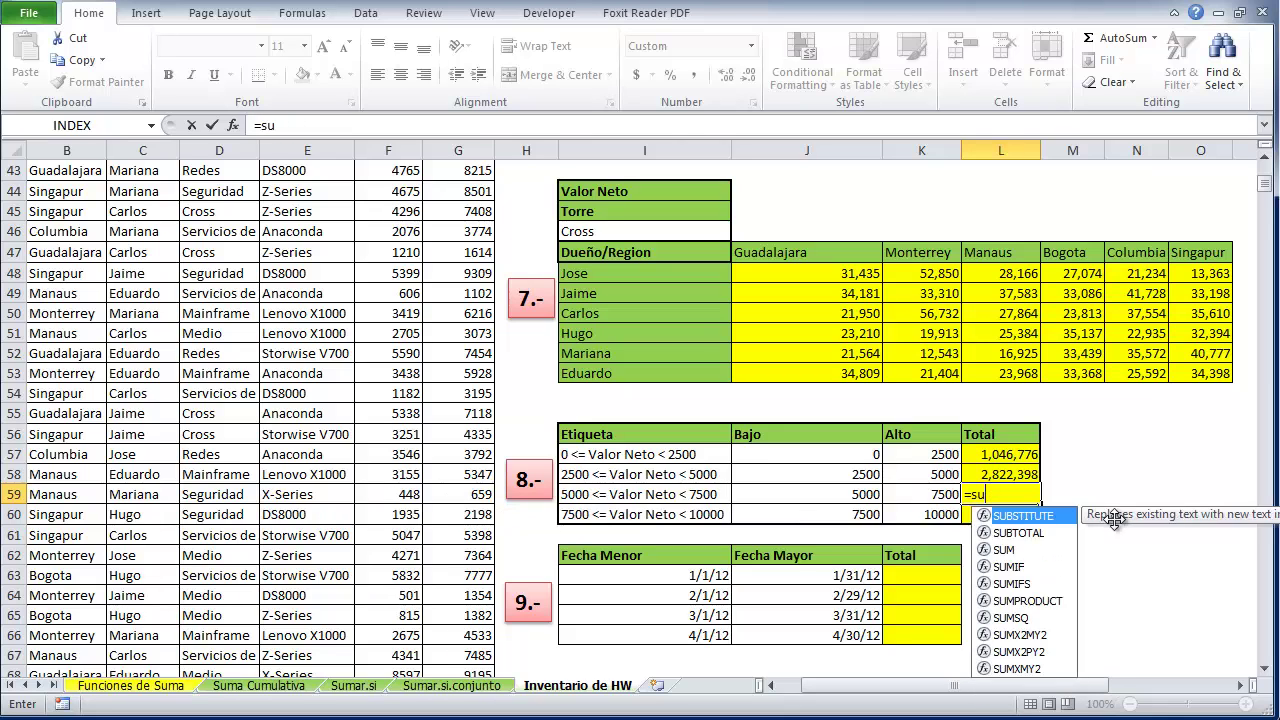
pyautogui.write('if(')
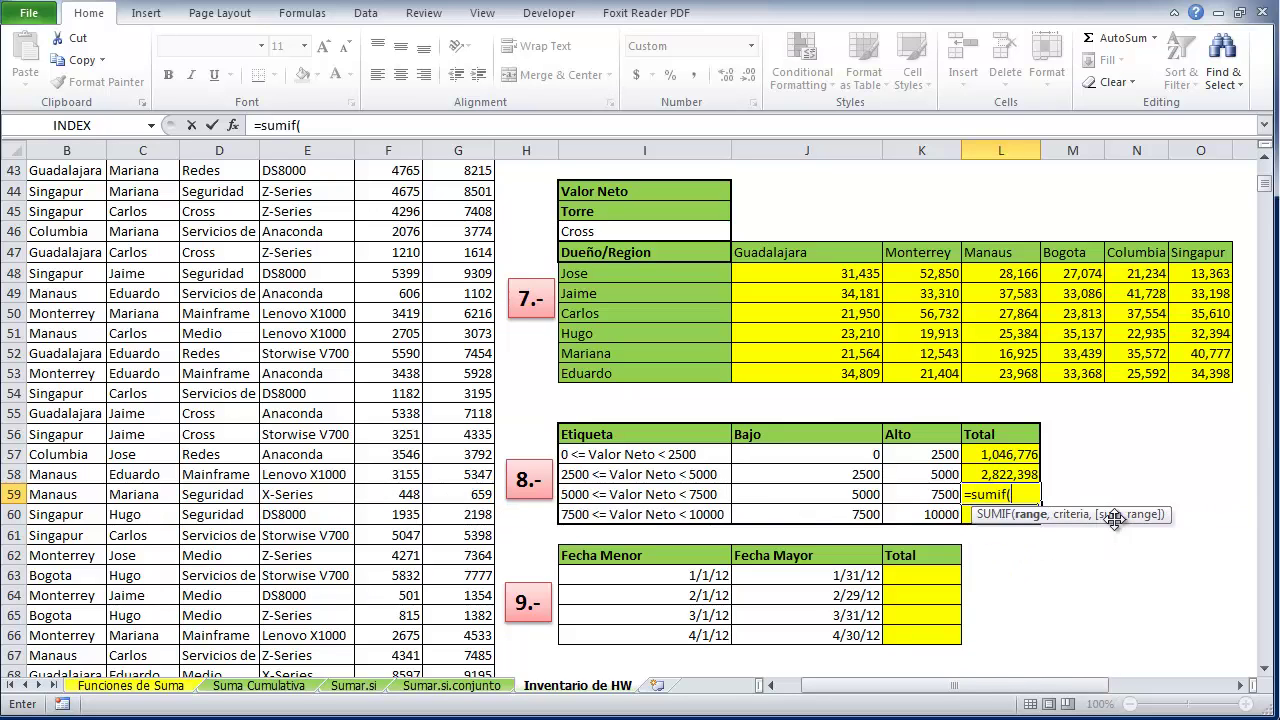
pyautogui.write('valor')
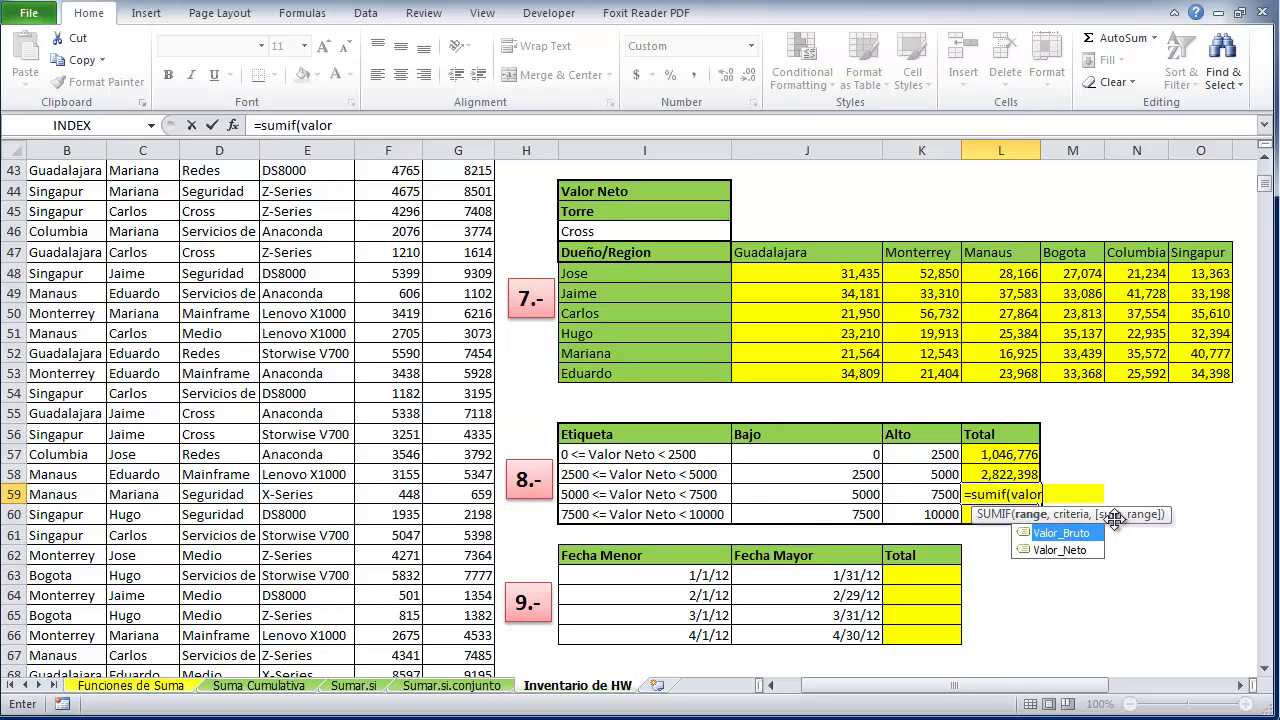
pyautogui.press('Down')
pyautogui.press('Tab')
pyautogui.write(',')
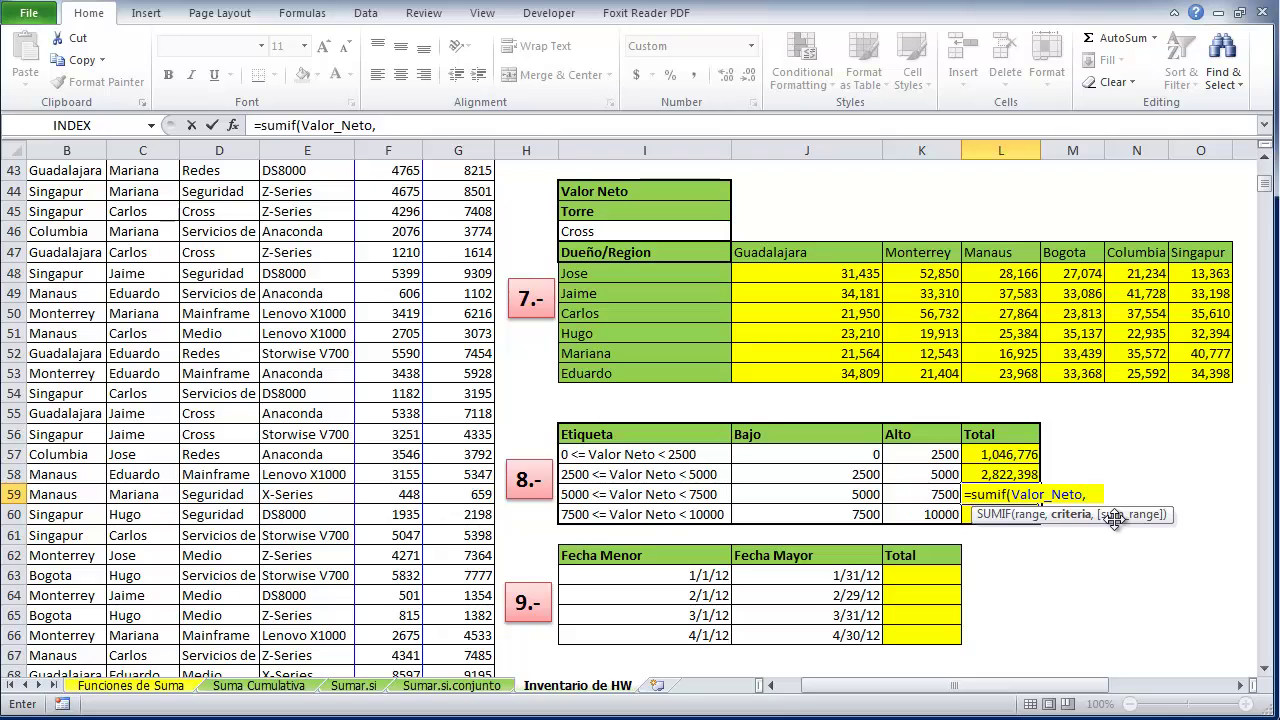
pyautogui.write('"')
pyautogui.write('<65')
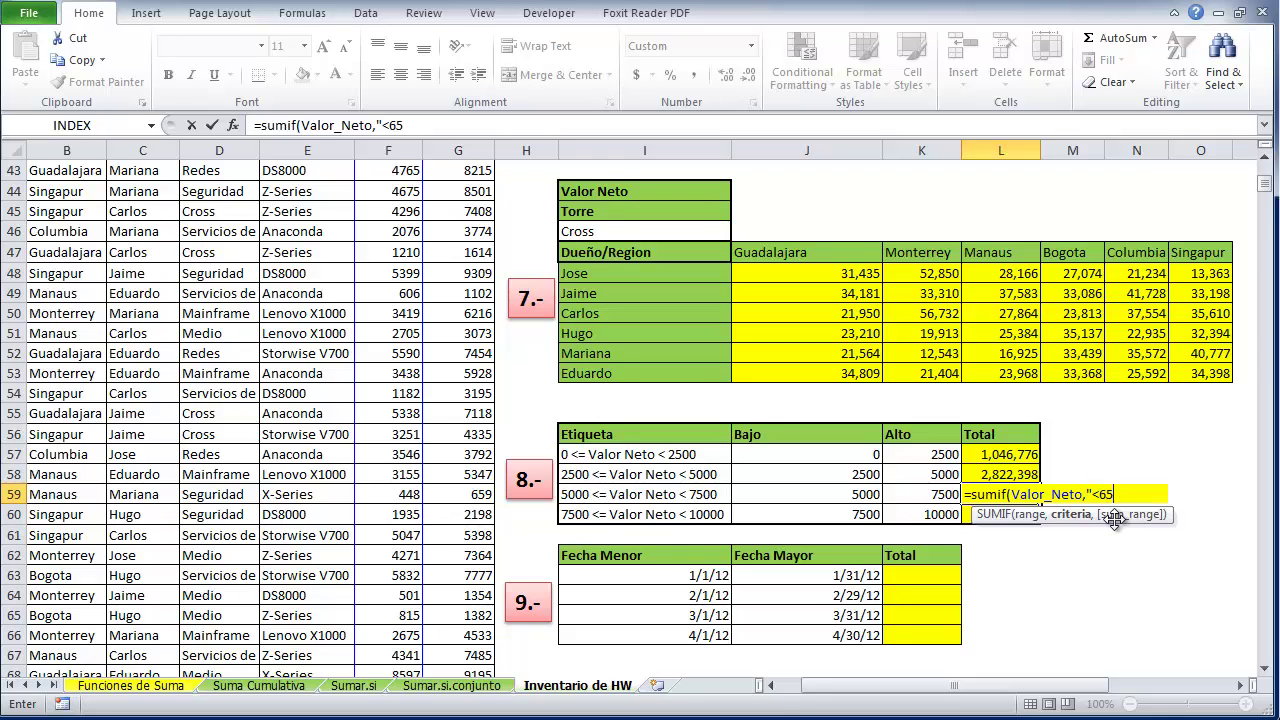
pyautogui.write('00')
pyautogui.press('BackSpace')
pyautogui.press('BackSpace')
pyautogui.press('BackSpace')
pyautogui.press('BackSpace')
pyautogui.write('7')
pyautogui.write('500"')
pyautogui.write(')')
pyautogui.press('Return')
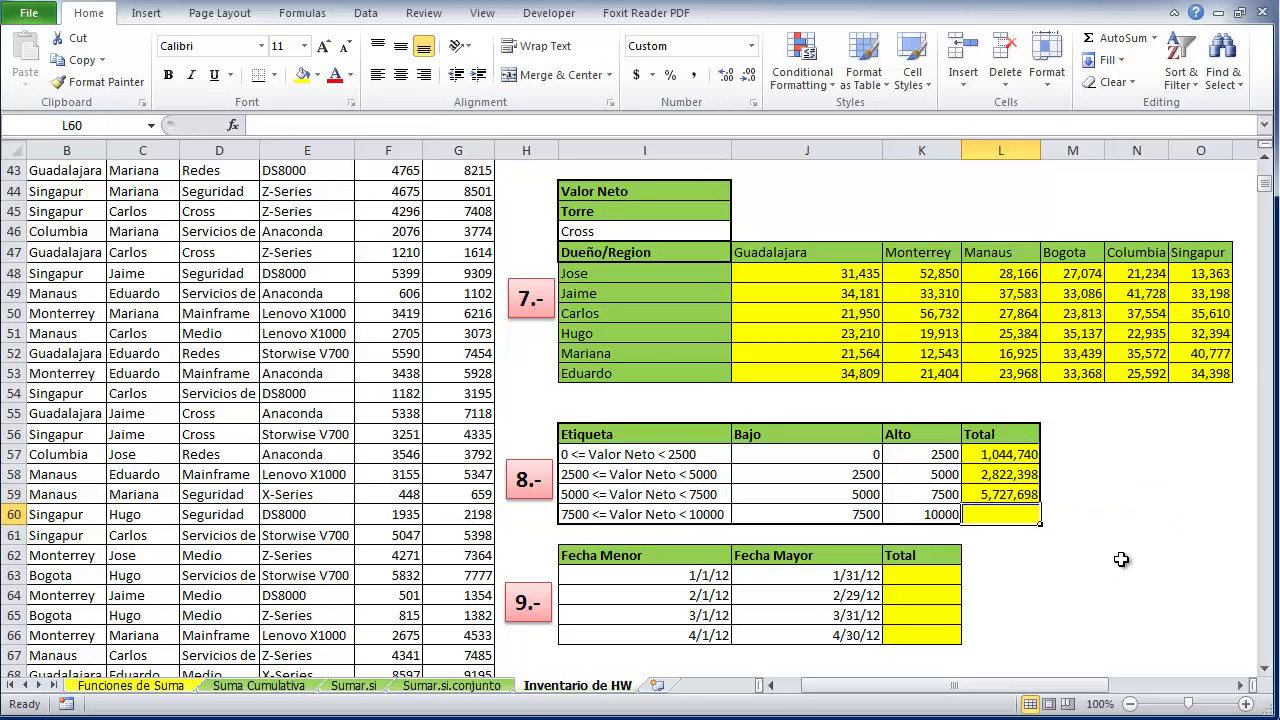
pyautogui.click(1024, 492)
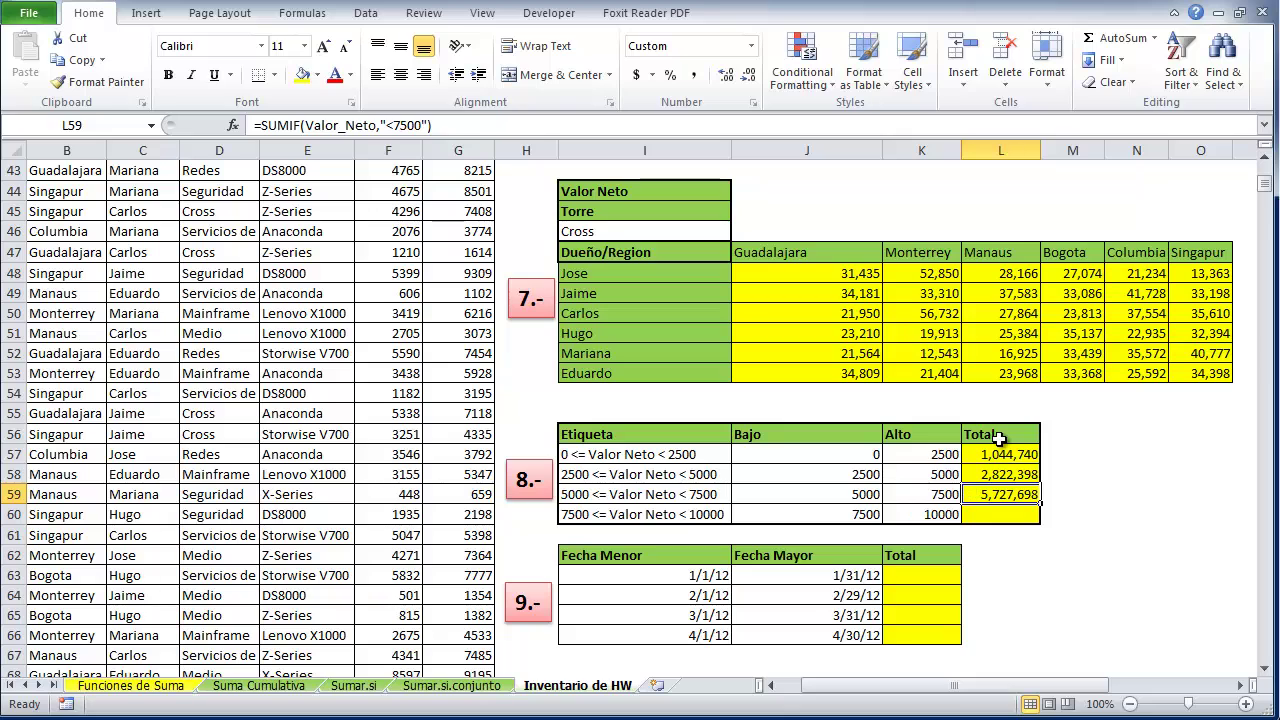
# Subtract L58 and L57 from the L59 formula so it shows 1,860,560
pyautogui.click(503, 125)
pyautogui.write('-')
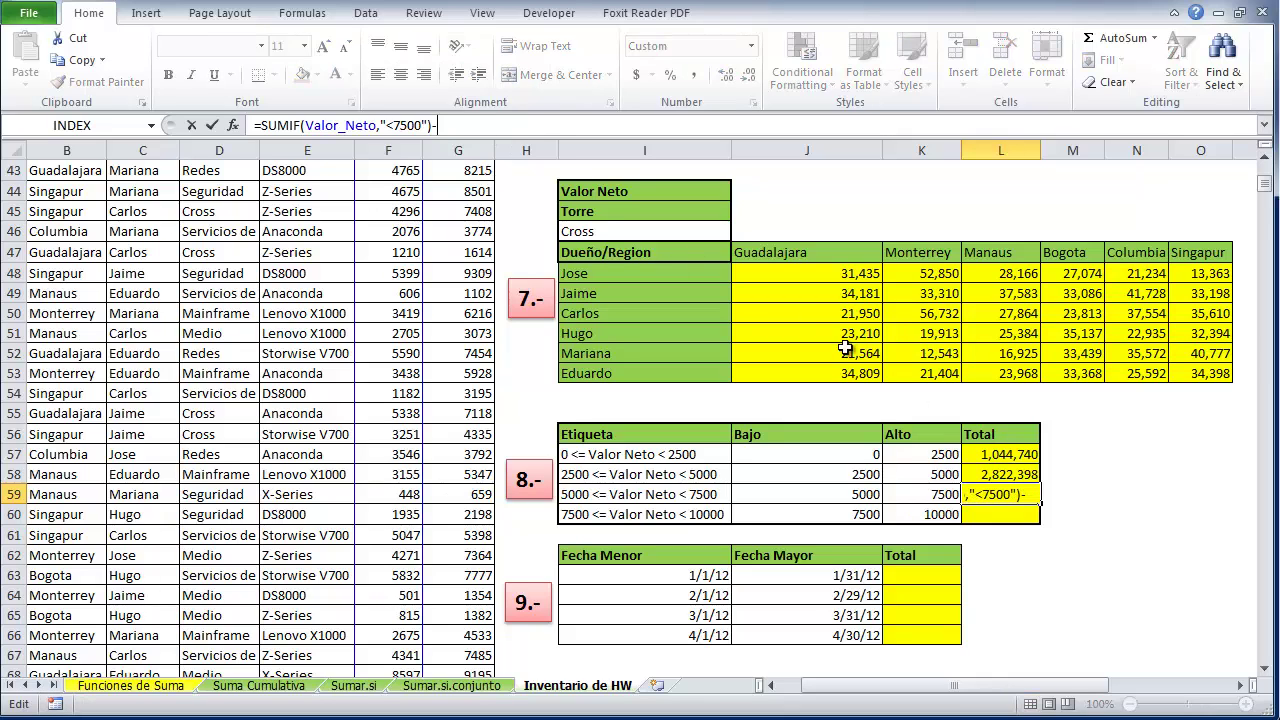
pyautogui.click(993, 476)
pyautogui.write('-')
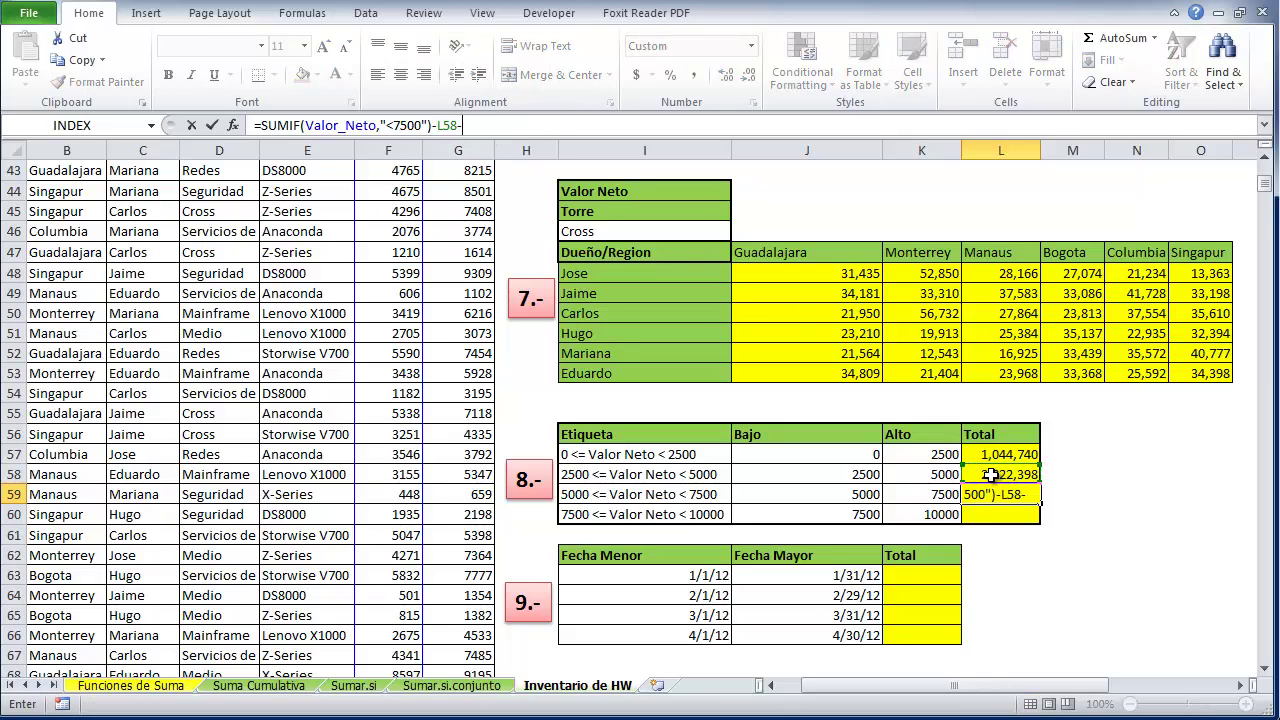
pyautogui.click(989, 452)
pyautogui.press('Return')
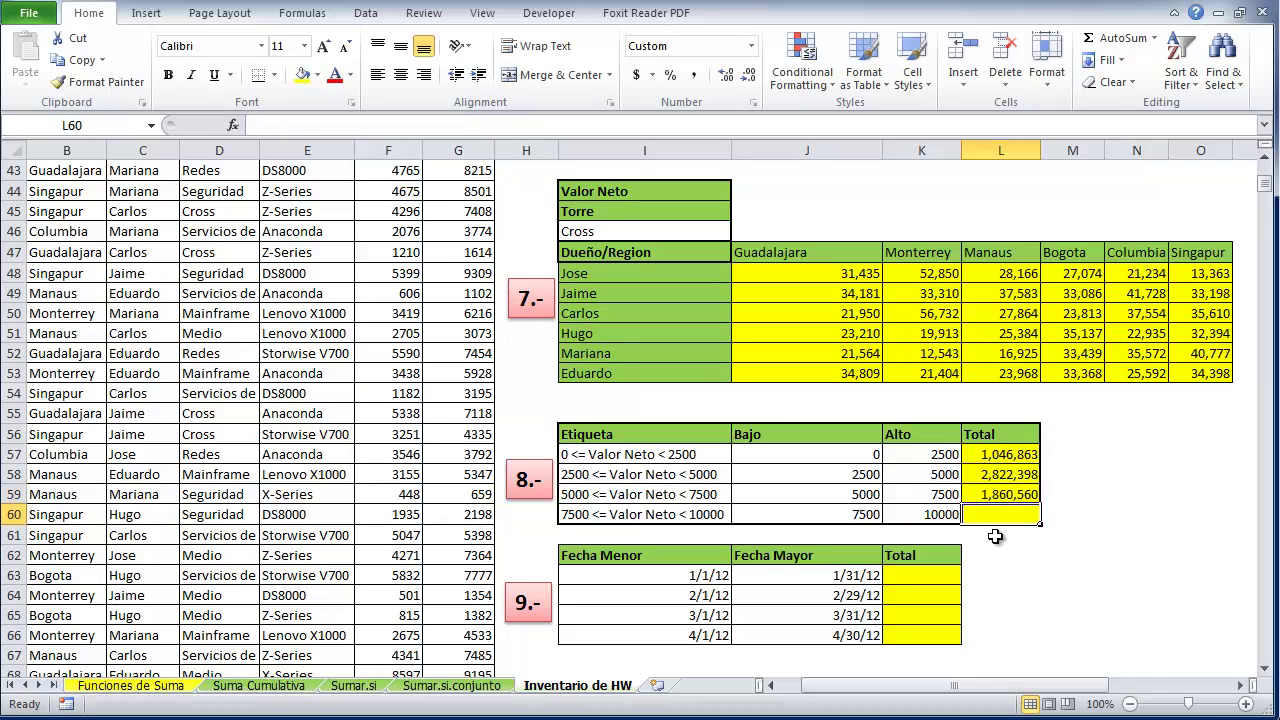
pyautogui.write('=')
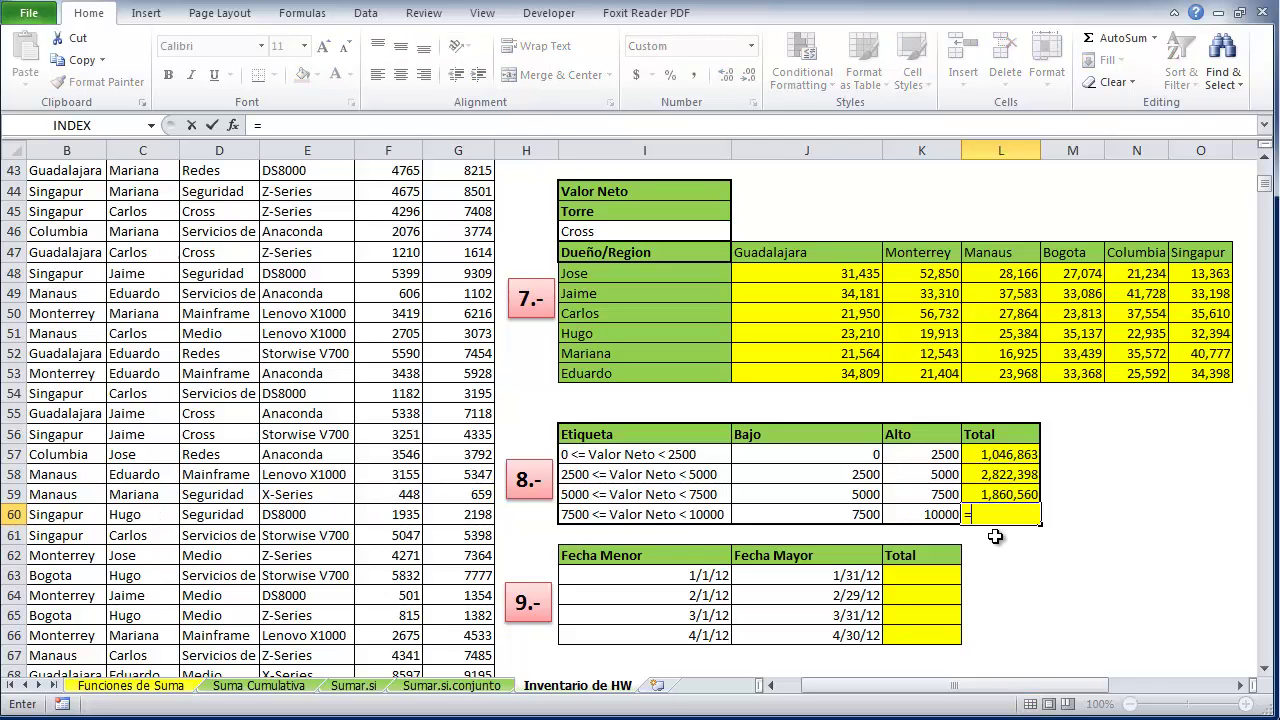
# Complete L60 as =SUMIF(Valor_Neto,"<10000"), returning the cumulative 6,303,165
pyautogui.write('s')
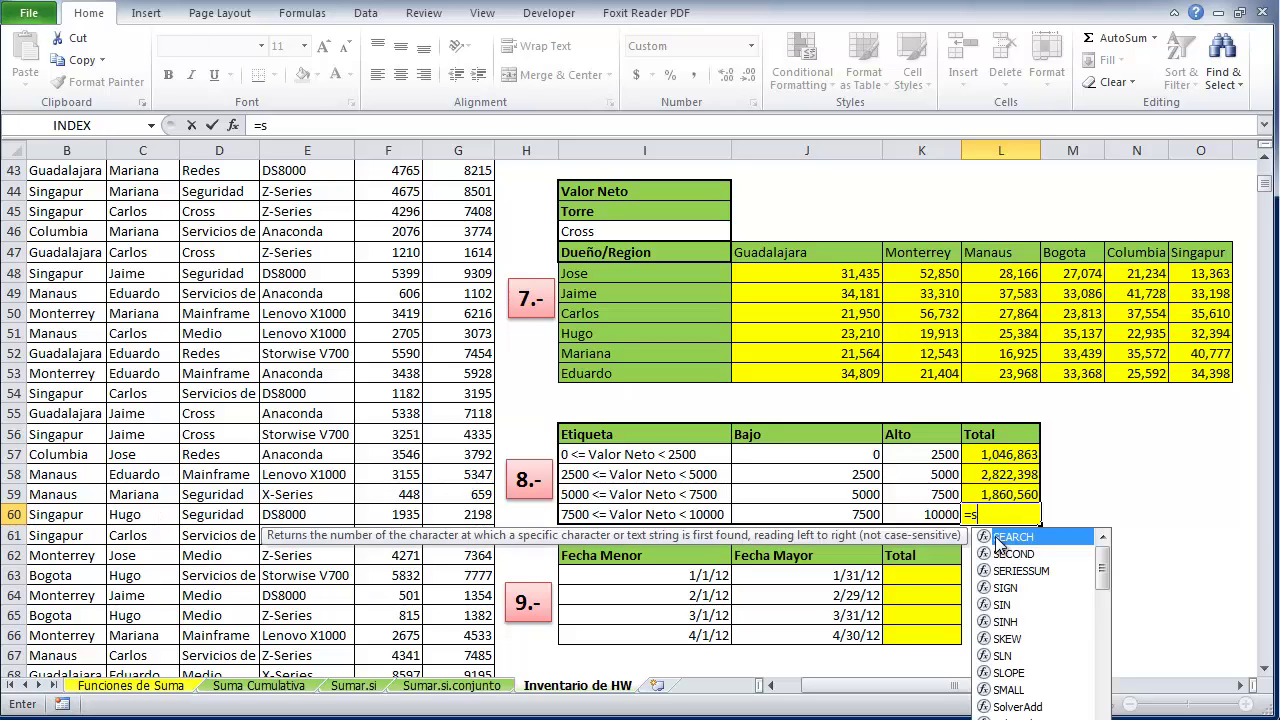
pyautogui.write('umif(')
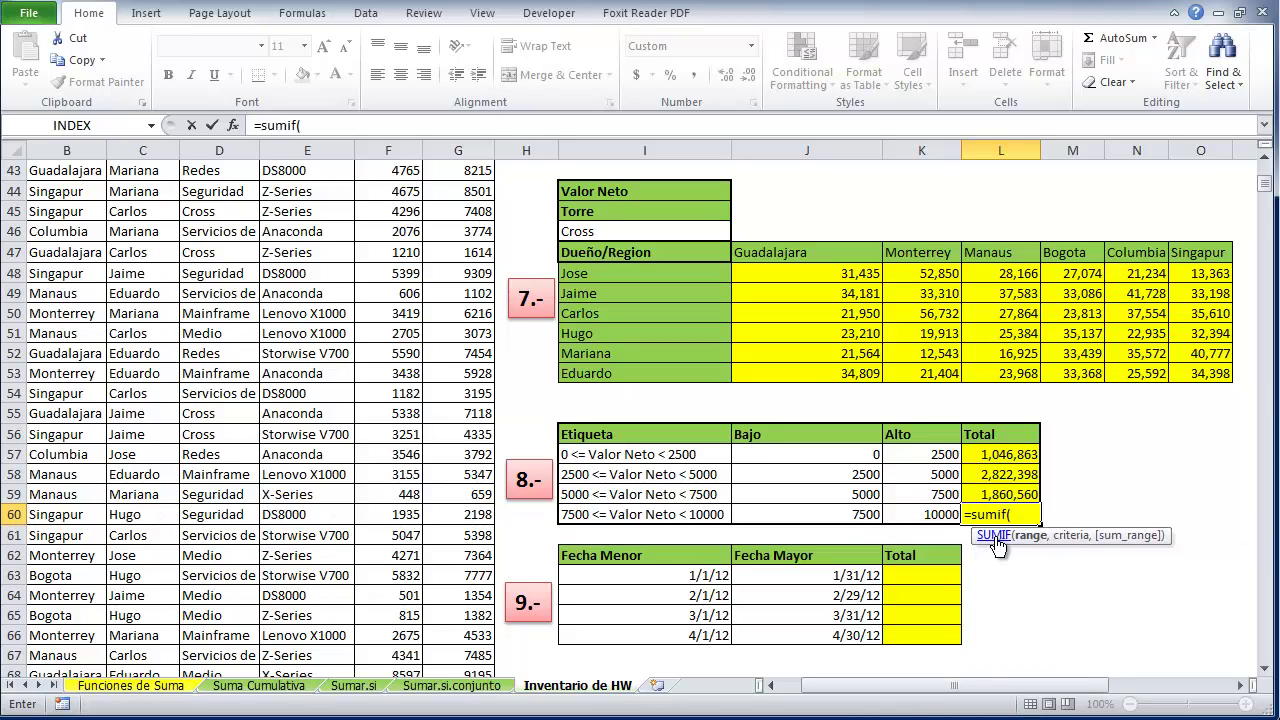
pyautogui.write('valo')
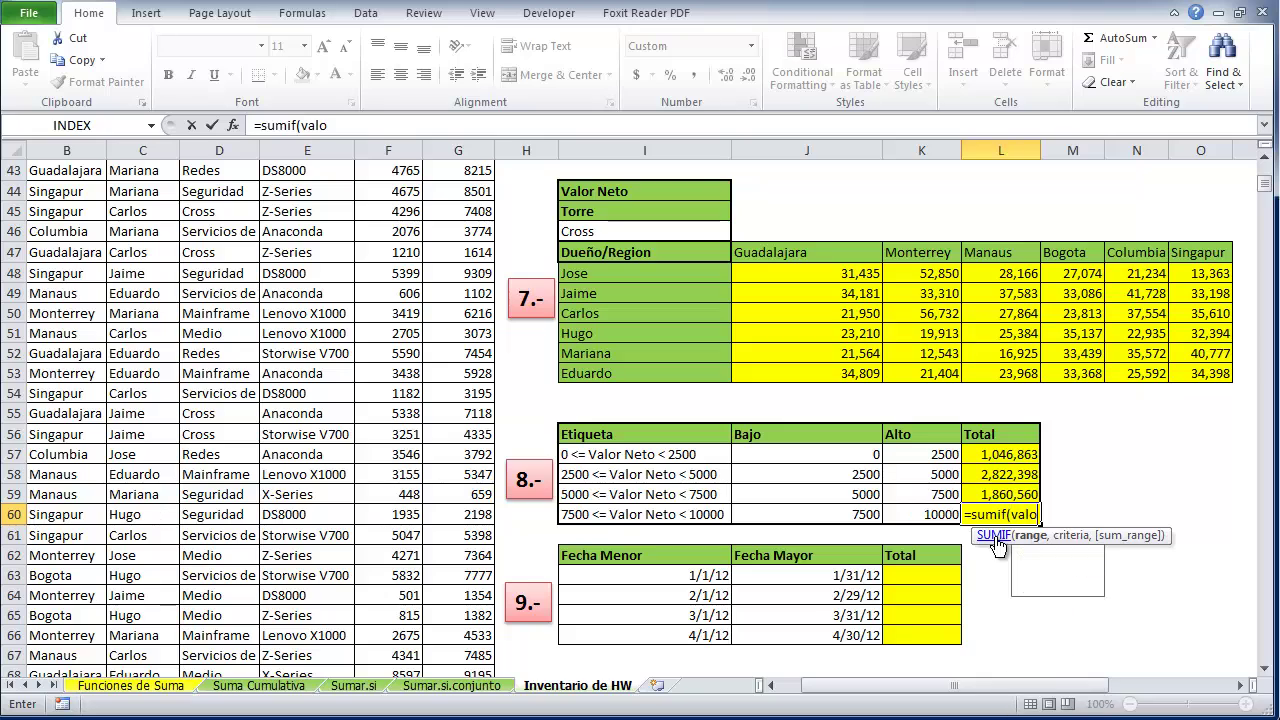
pyautogui.write('r_neto,')
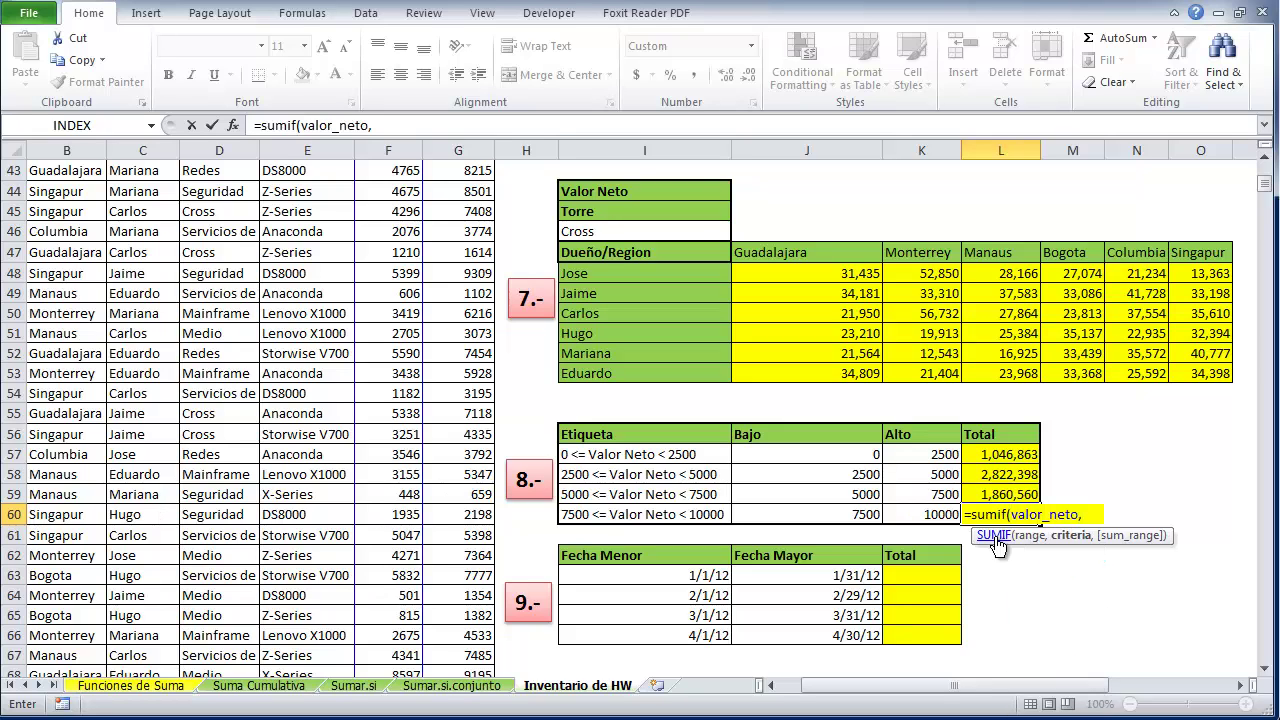
pyautogui.write('"')
pyautogui.write('<1000')
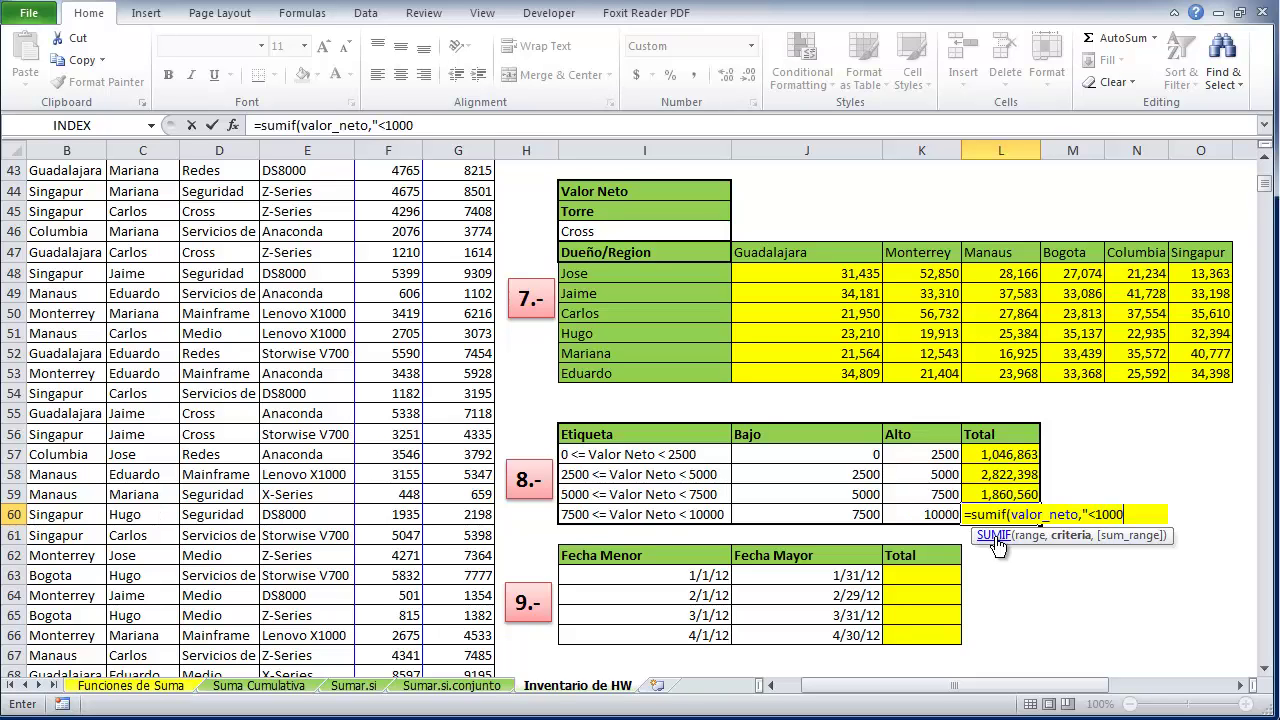
pyautogui.write('0')
pyautogui.write('",')
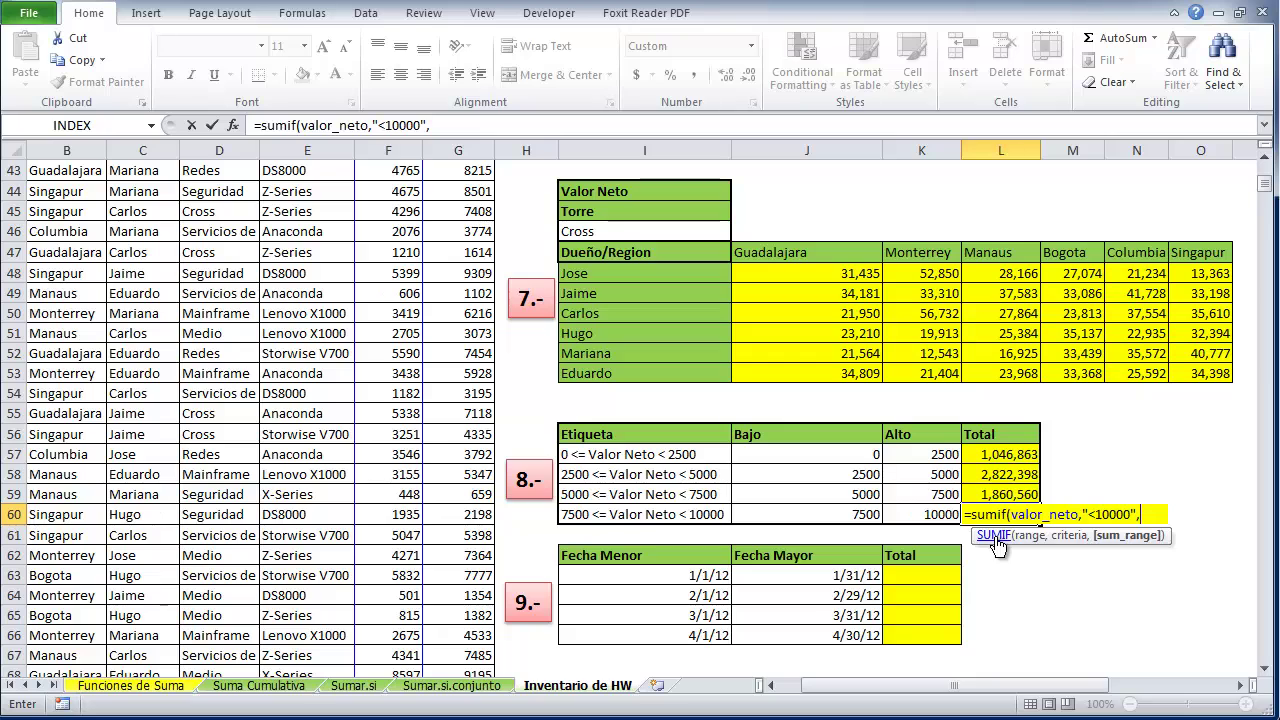
pyautogui.press('BackSpace')
pyautogui.write(')')
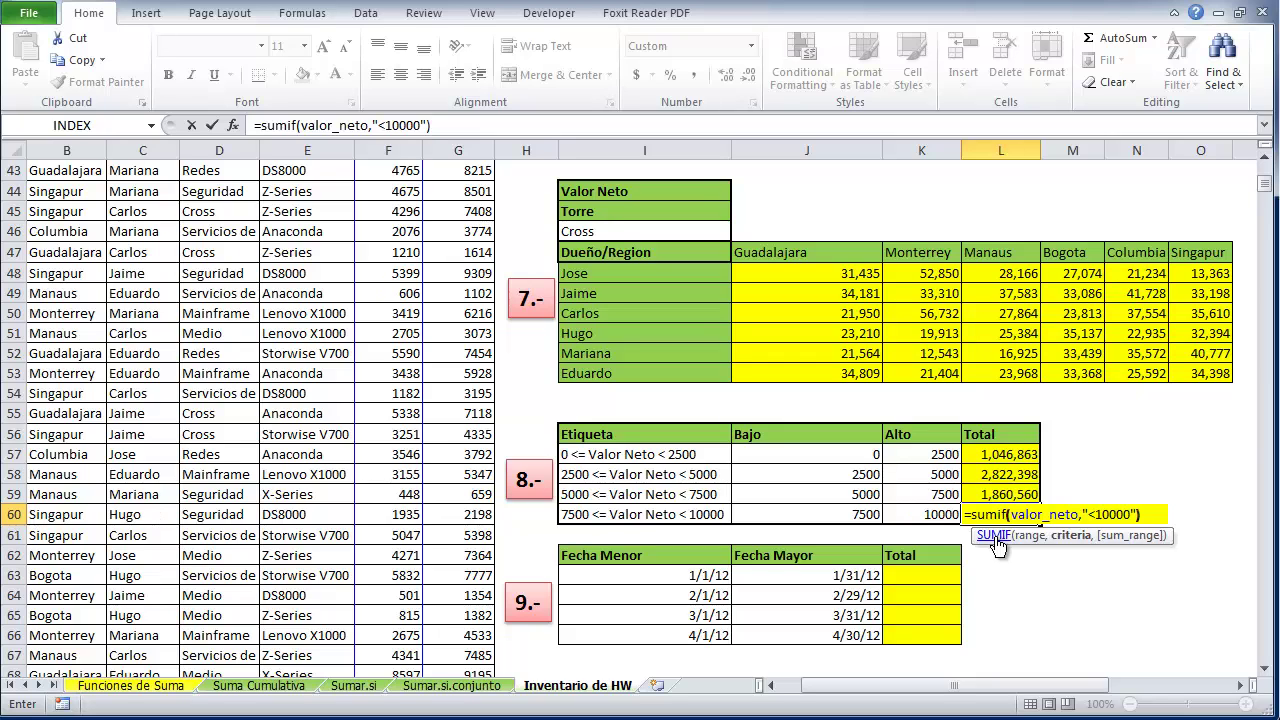
pyautogui.press('Return')
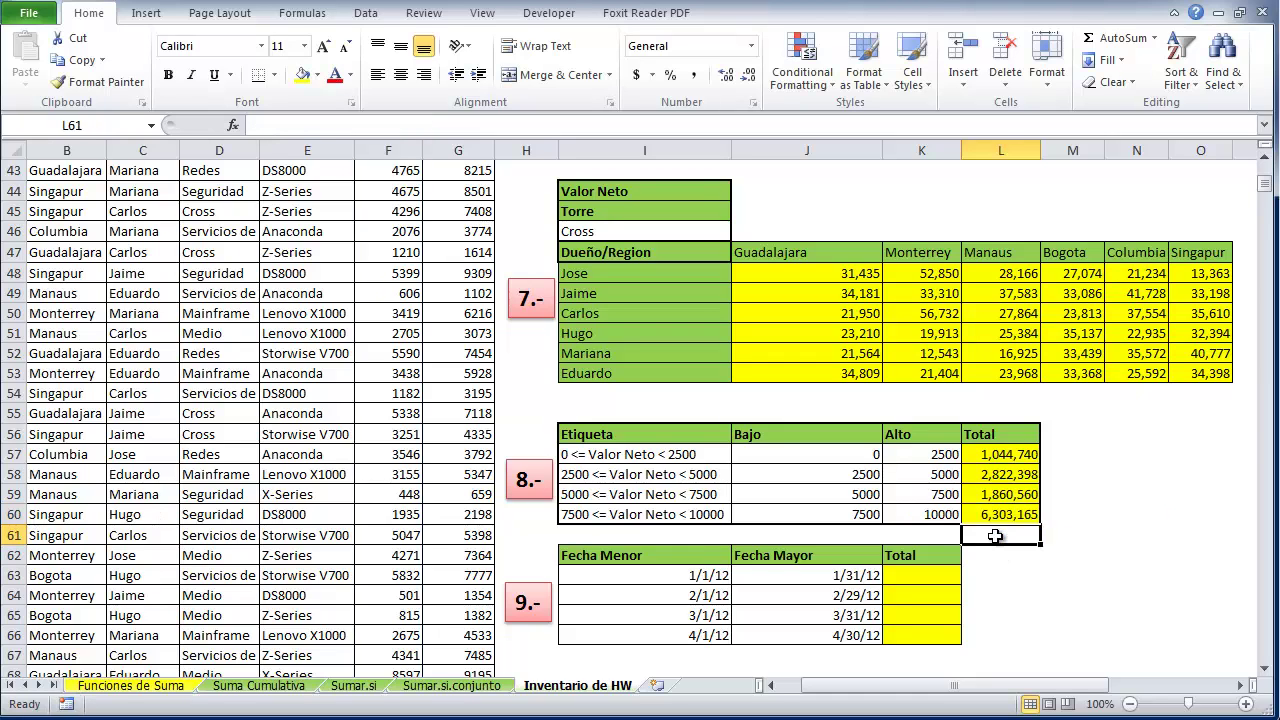
pyautogui.press('Up')
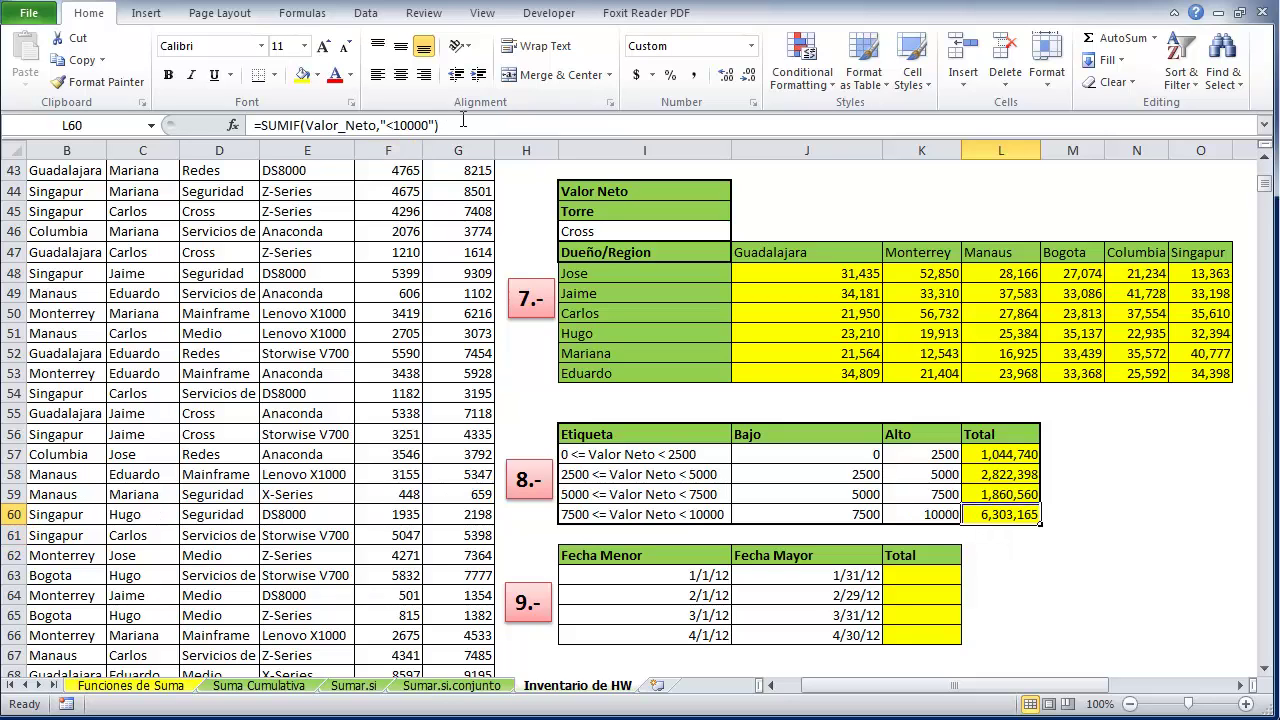
# Append -L59-L58-L57 to the L60 formula so the 7500–10000 band shows 566,110
pyautogui.click(466, 124)
pyautogui.write('-')
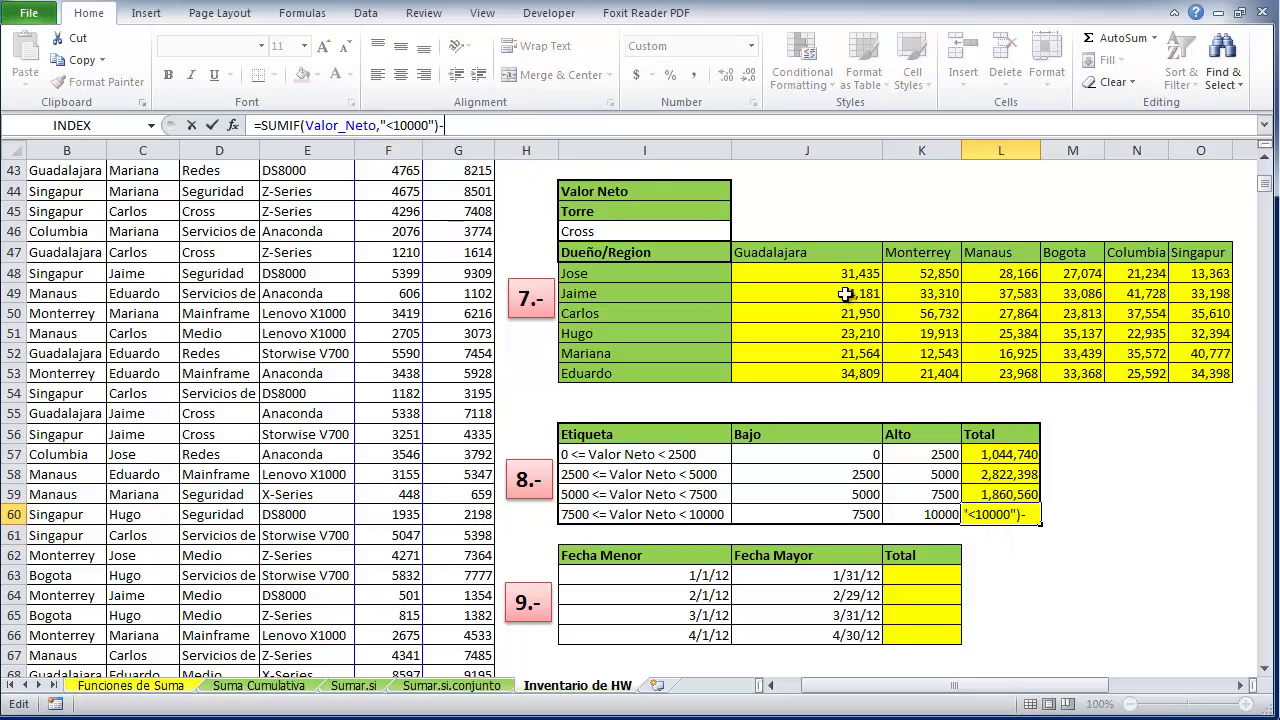
pyautogui.click(988, 493)
pyautogui.write('-')
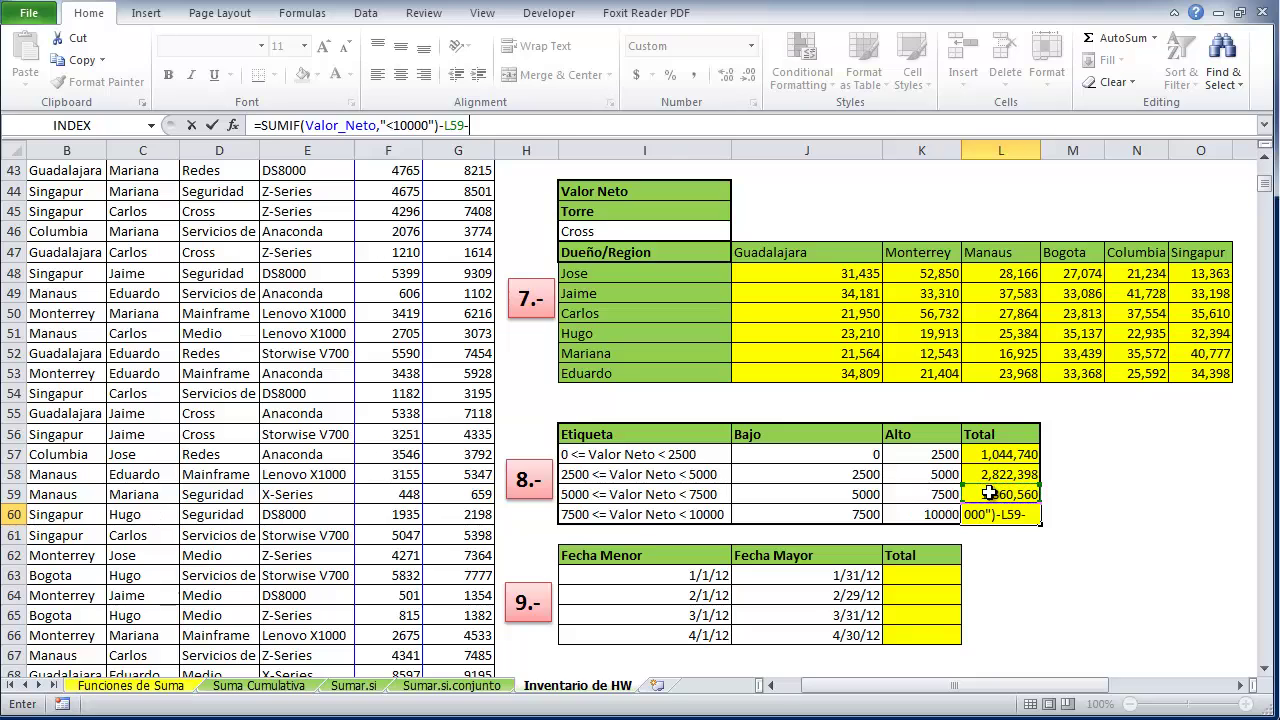
pyautogui.click(986, 478)
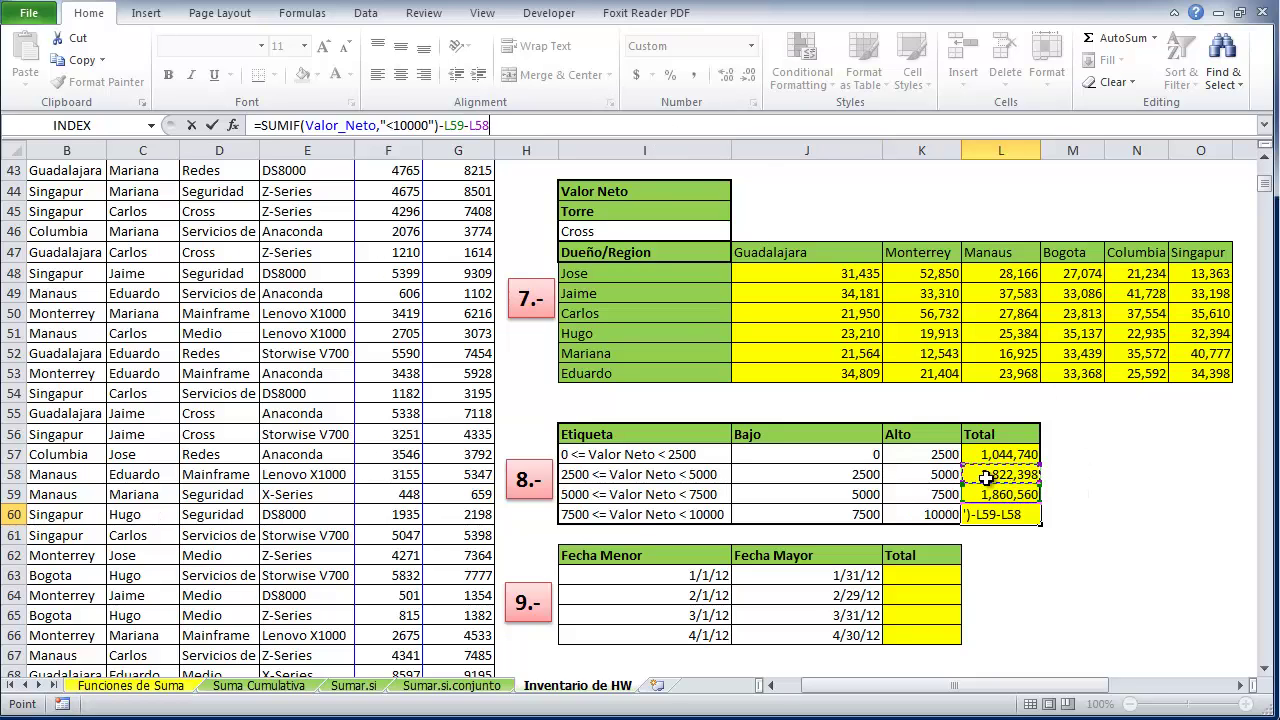
pyautogui.write('-')
pyautogui.click(1000, 452)
pyautogui.press('Return')
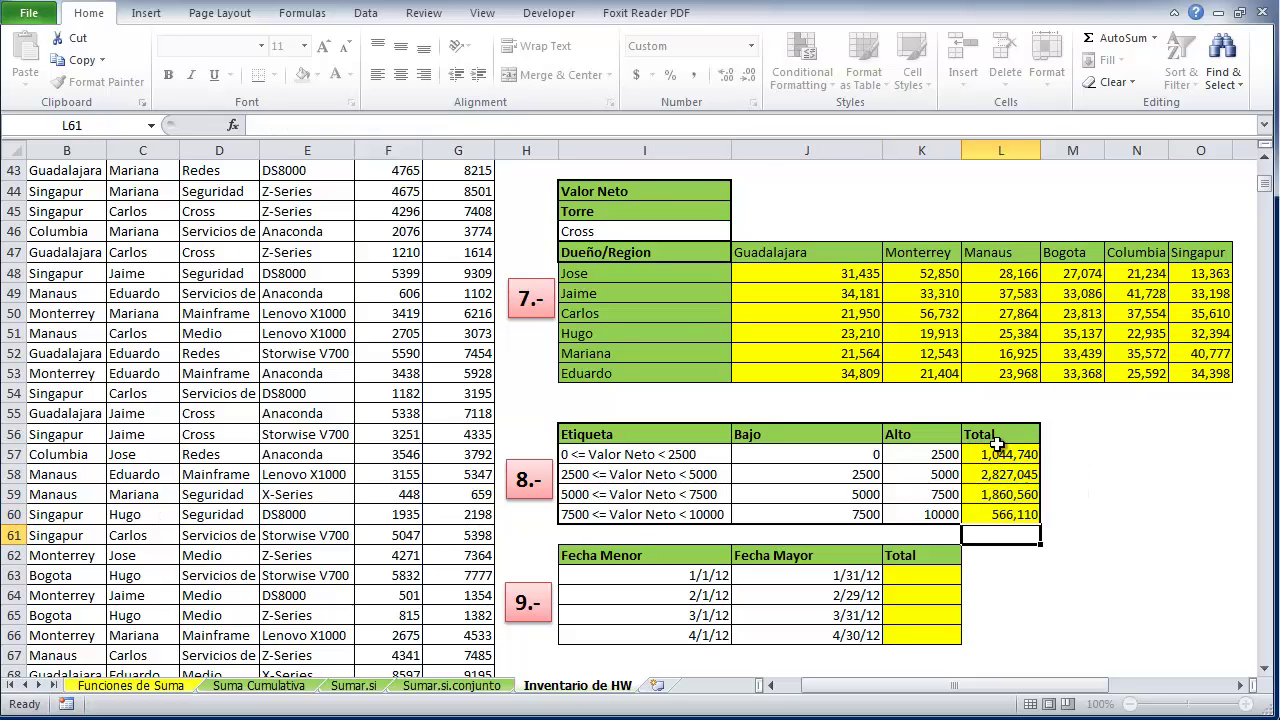
pyautogui.click(1155, 617)
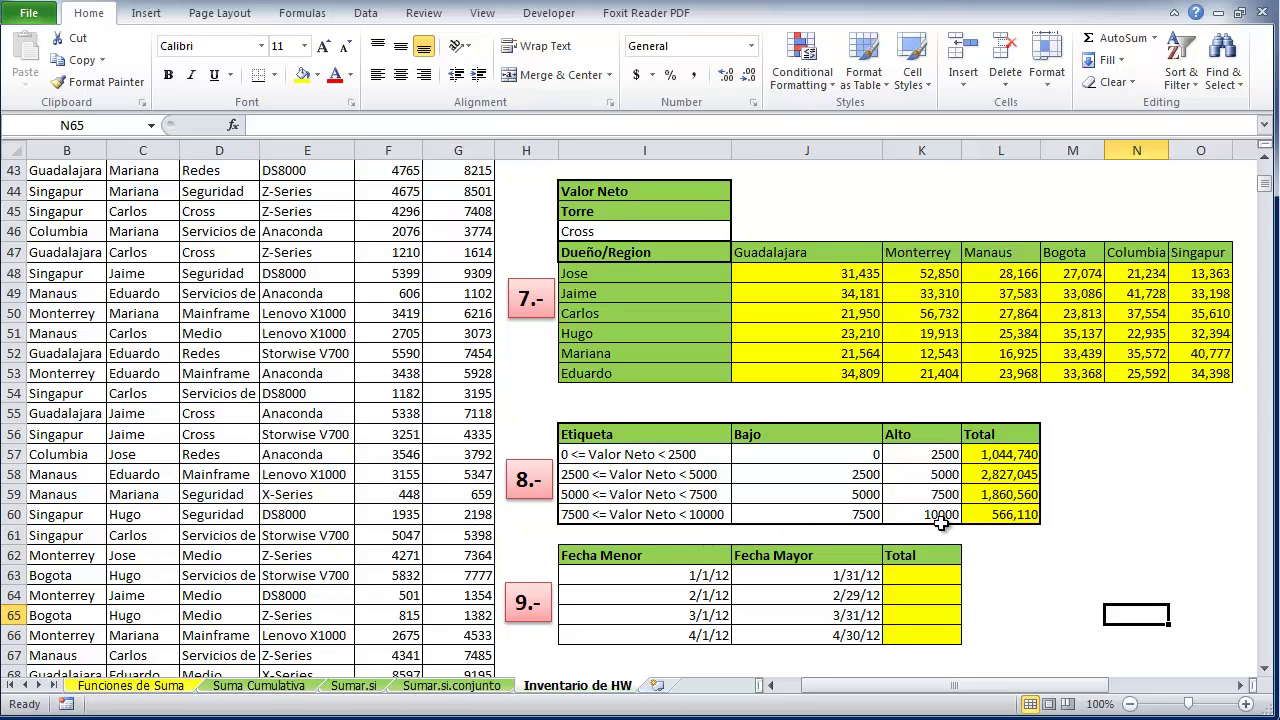
pyautogui.click(1028, 517)
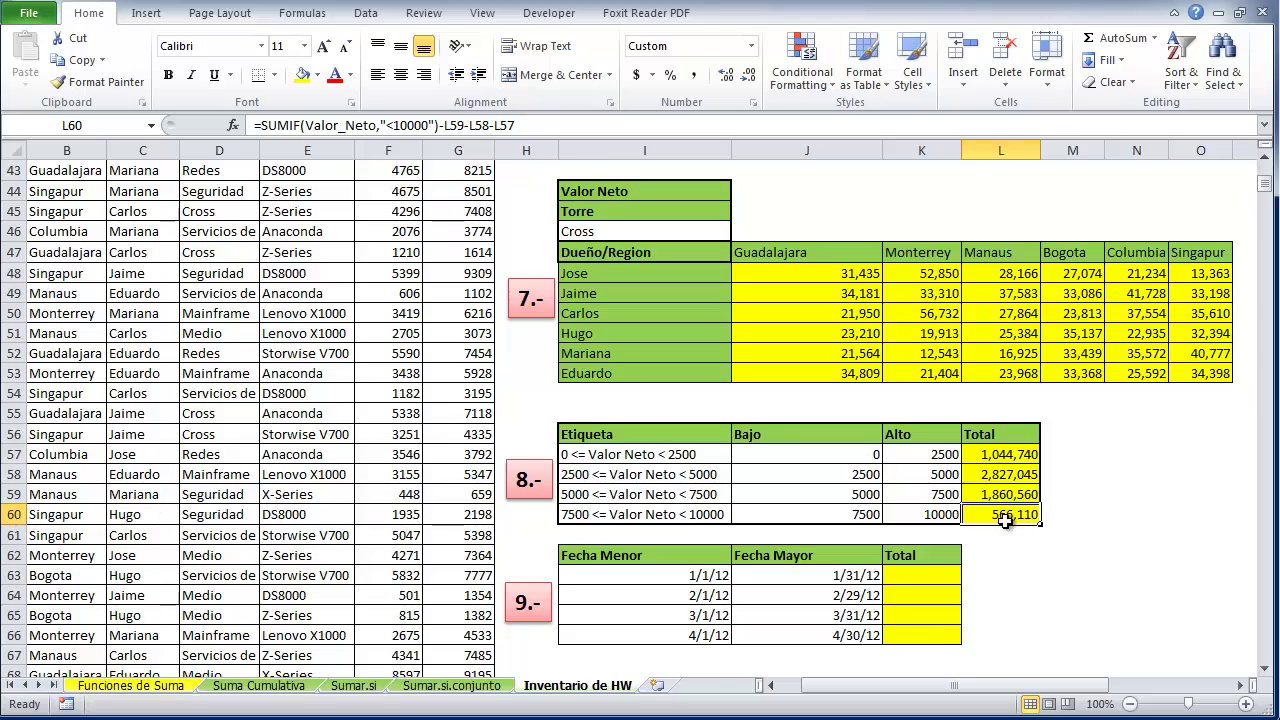
pyautogui.scroll(1, 630, 307)
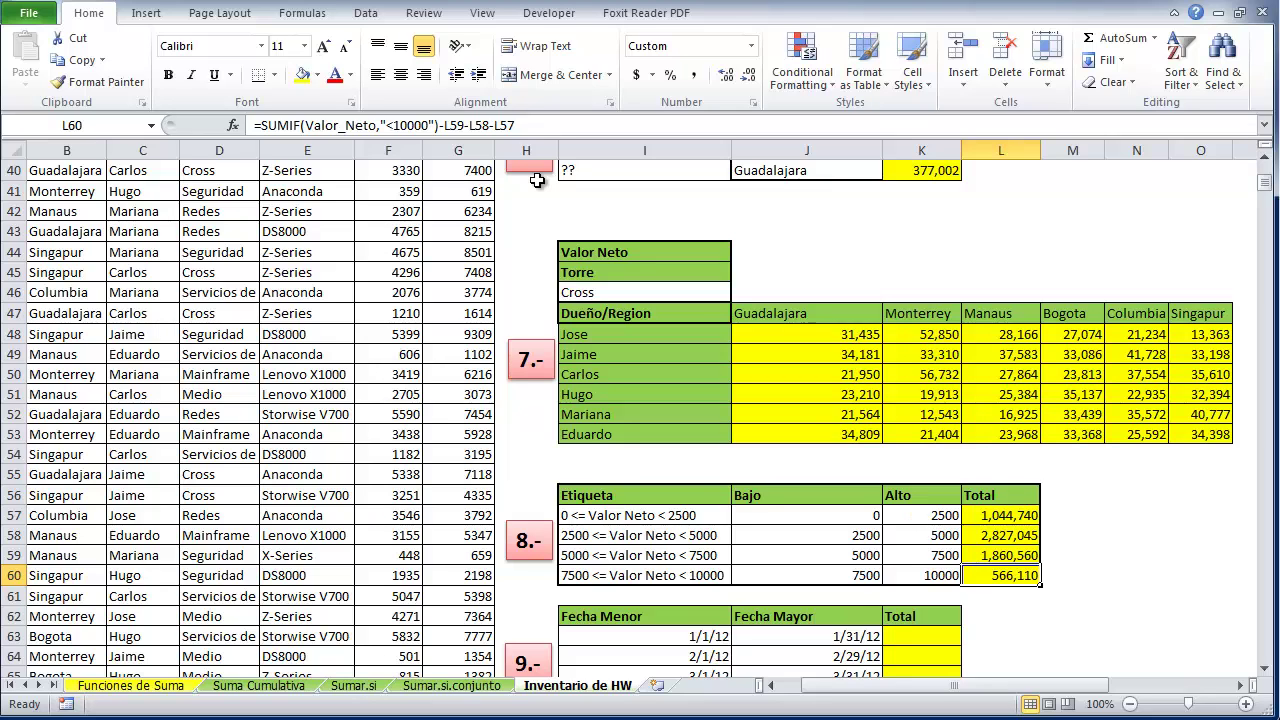
pyautogui.scroll(-3, 757, 391)
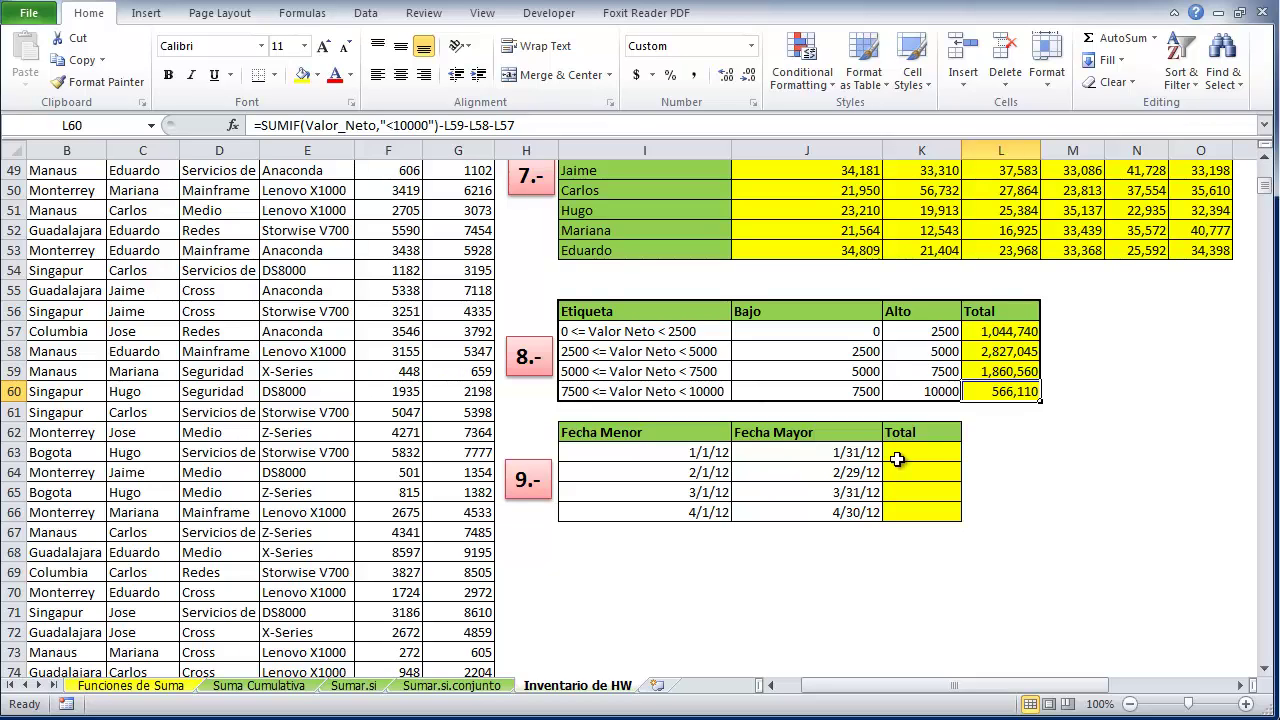
pyautogui.click(936, 455)
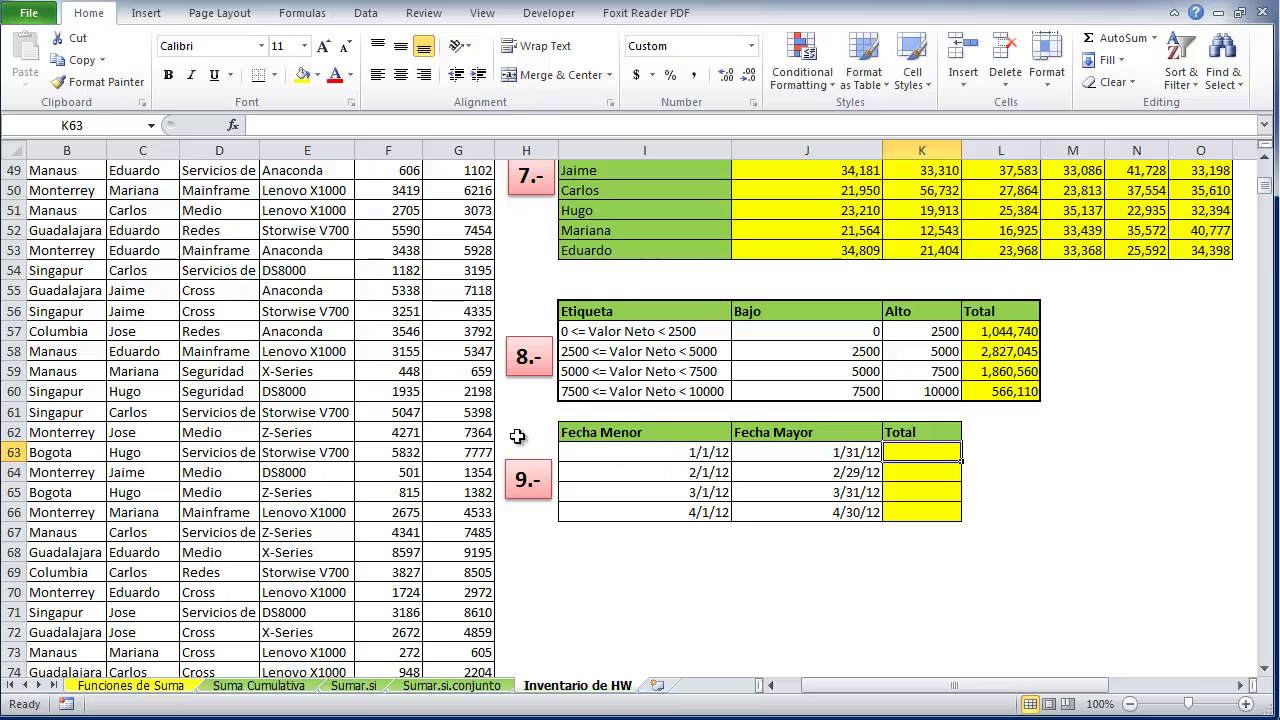
pyautogui.moveTo(845, 686); pyautogui.dragTo(822, 686)
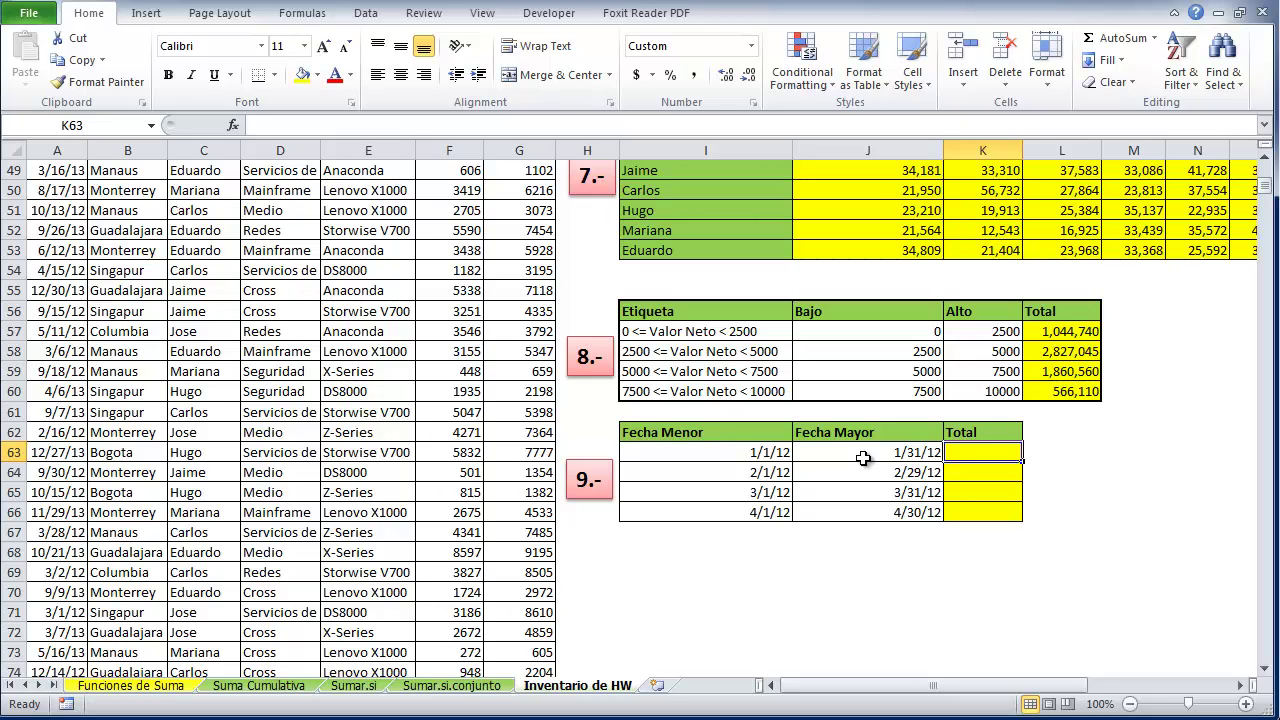
pyautogui.write('=')
pyautogui.press('Escape')
pyautogui.write('=s')
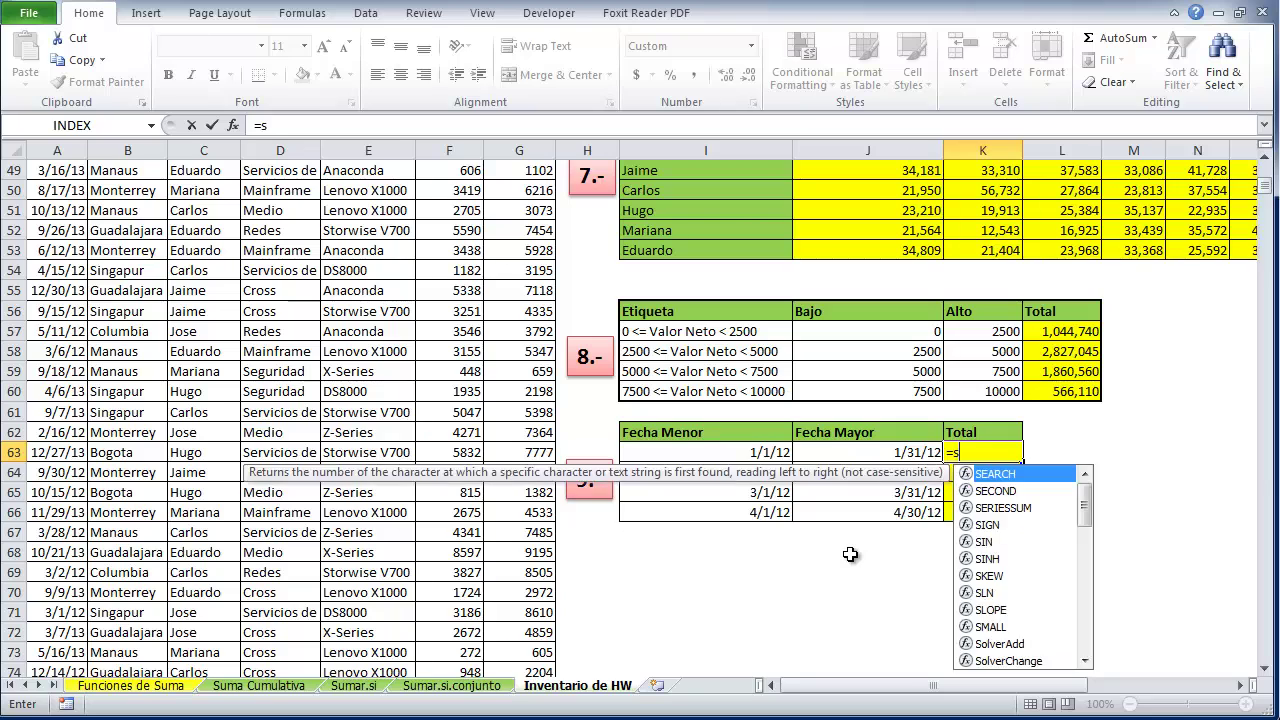
pyautogui.write('umifs(')
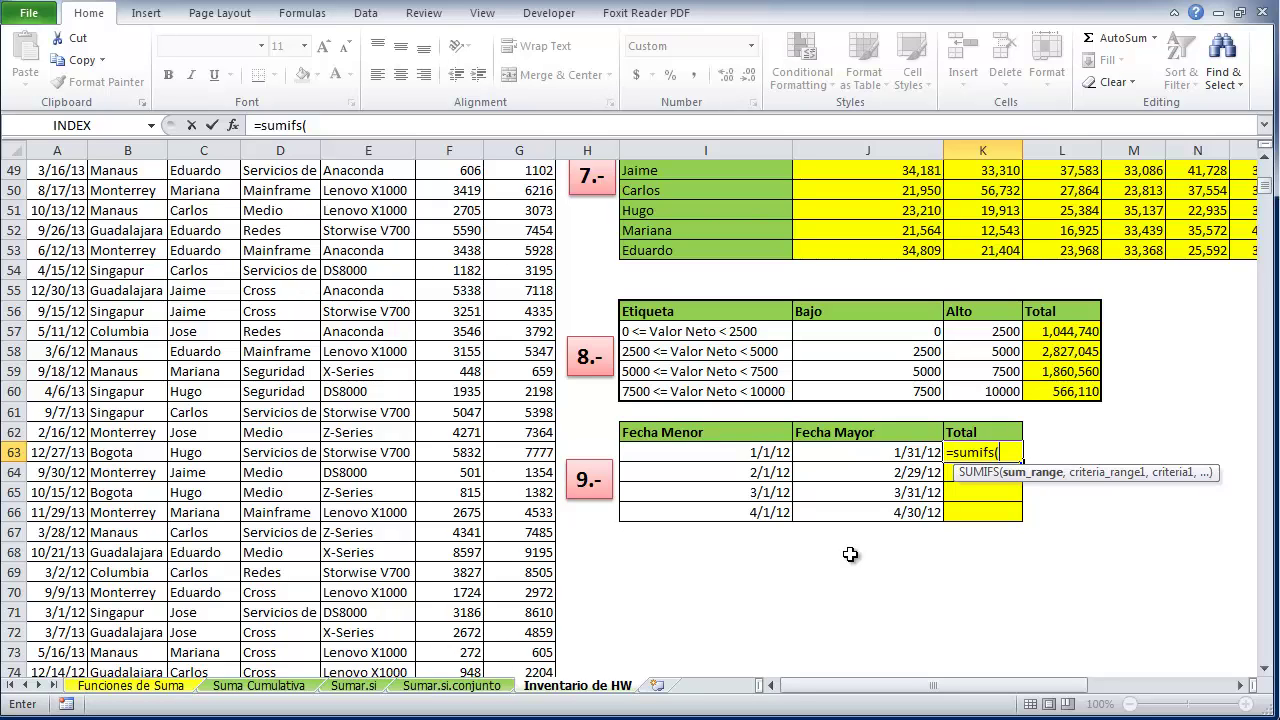
pyautogui.write('v')
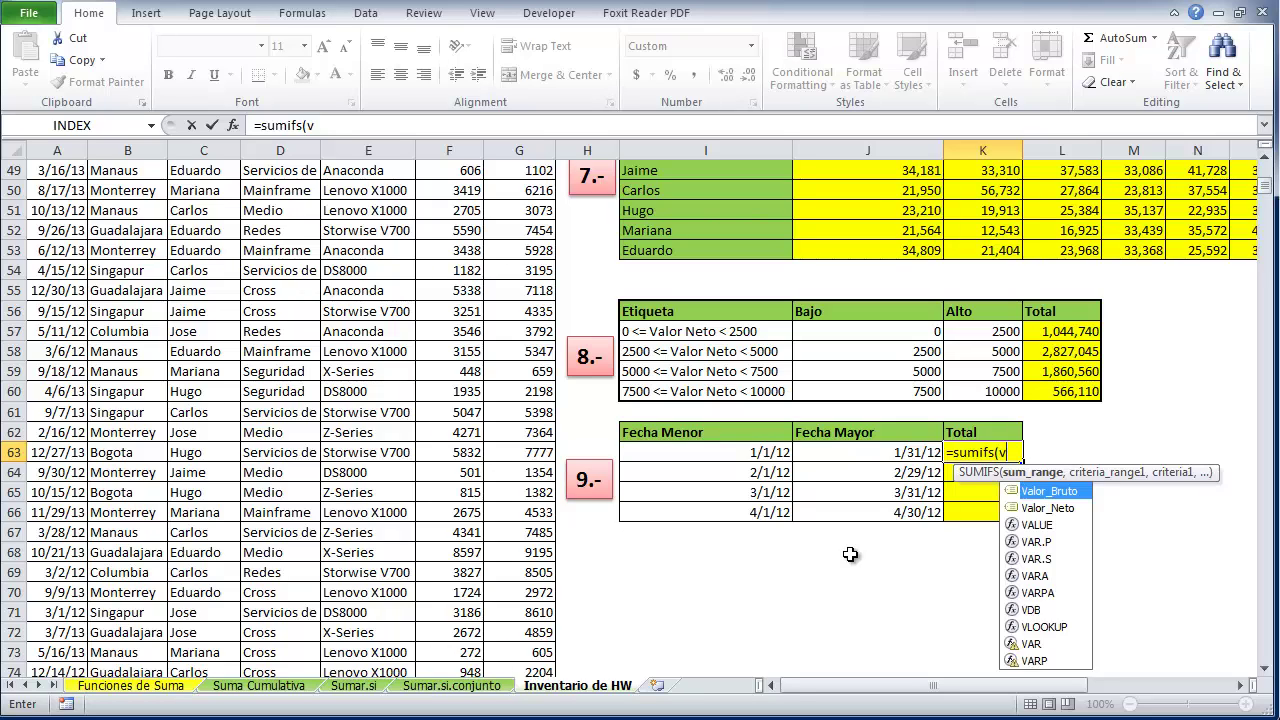
pyautogui.write('alor')
pyautogui.press('Down')
pyautogui.press('Tab')
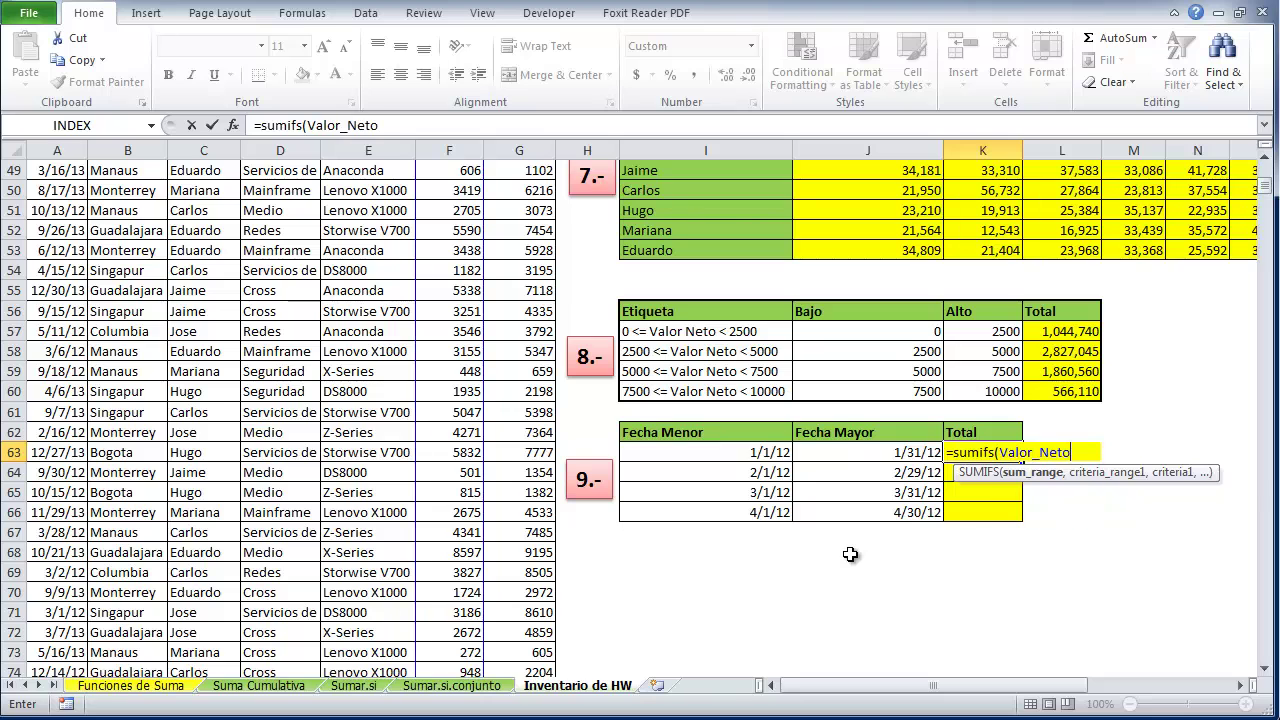
pyautogui.write(',')
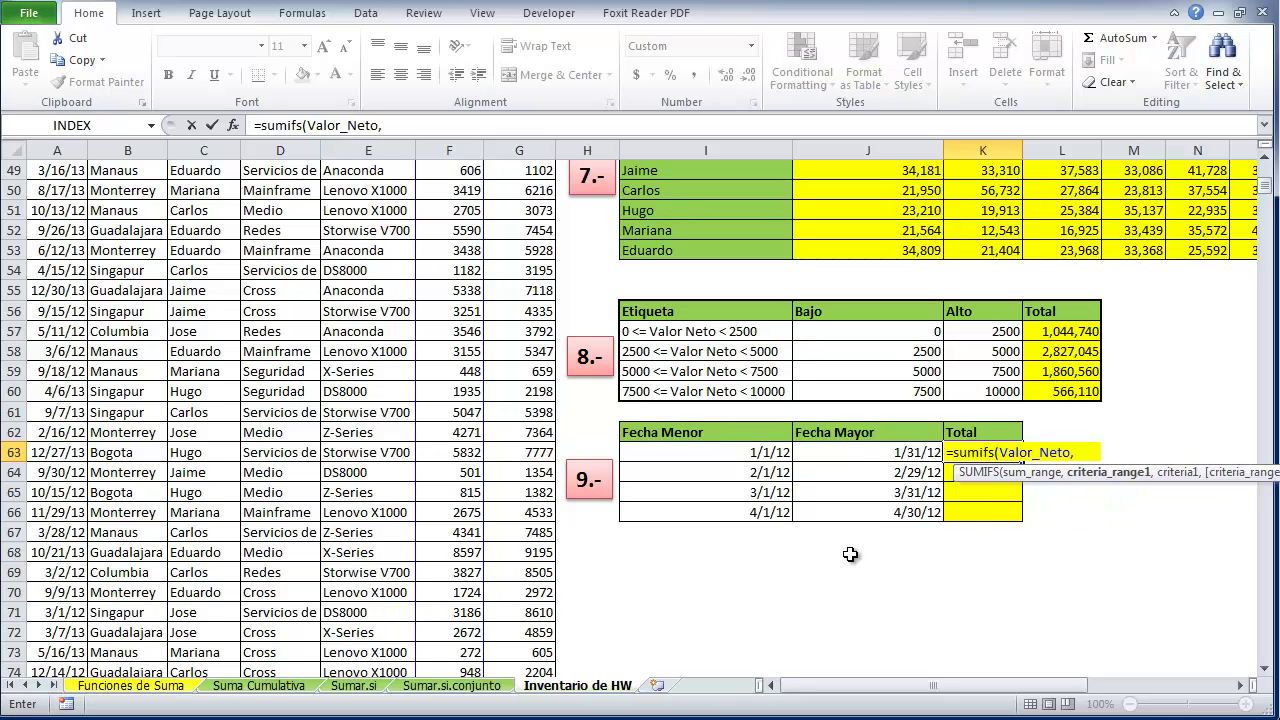
pyautogui.moveTo(1265, 186)
pyautogui.mouseDown()
pyautogui.moveTo(1272, 172)
pyautogui.moveTo(1263, 201)
pyautogui.mouseUp()
pyautogui.write('fecha,')
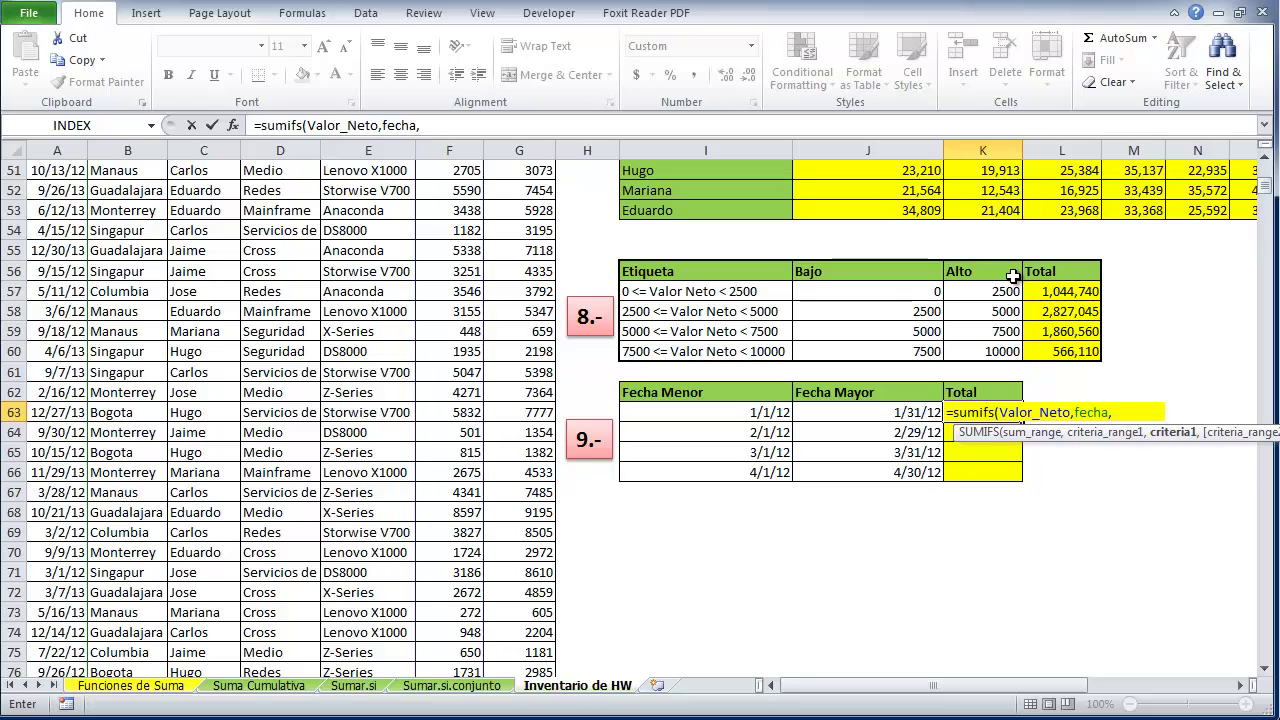
pyautogui.write('"<')
pyautogui.click(776, 420)
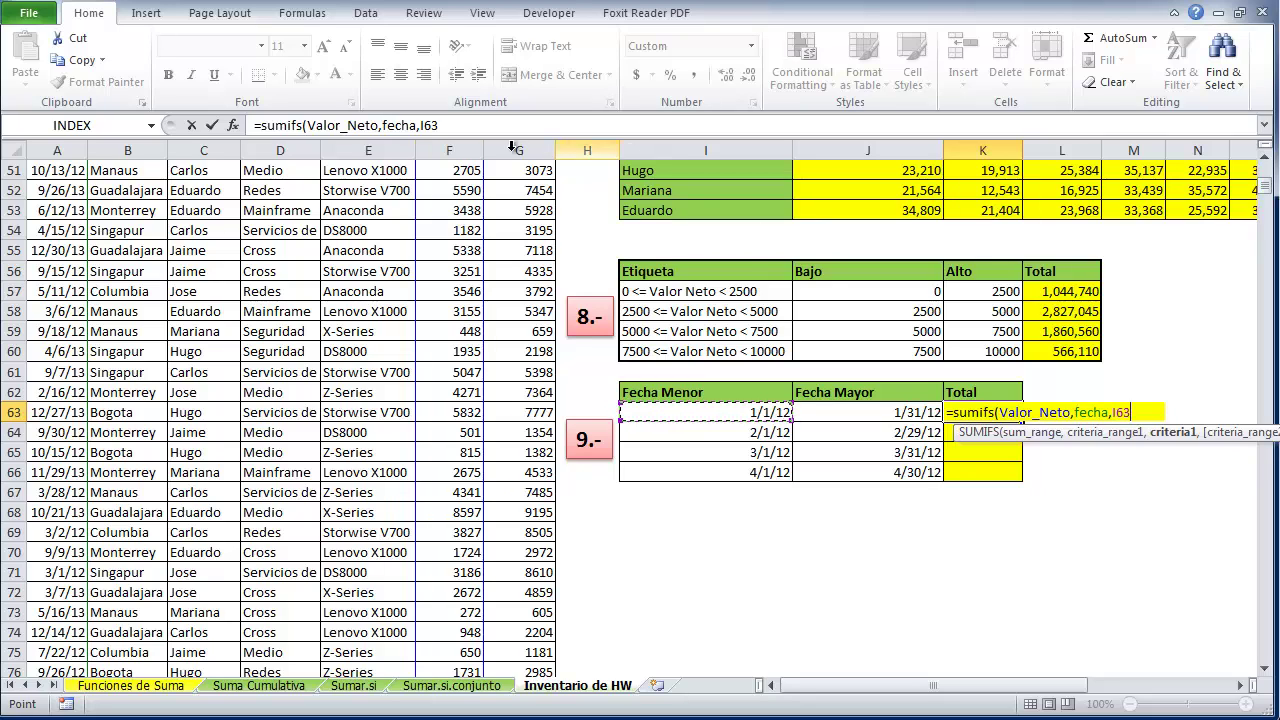
pyautogui.click(422, 125)
pyautogui.write('>')
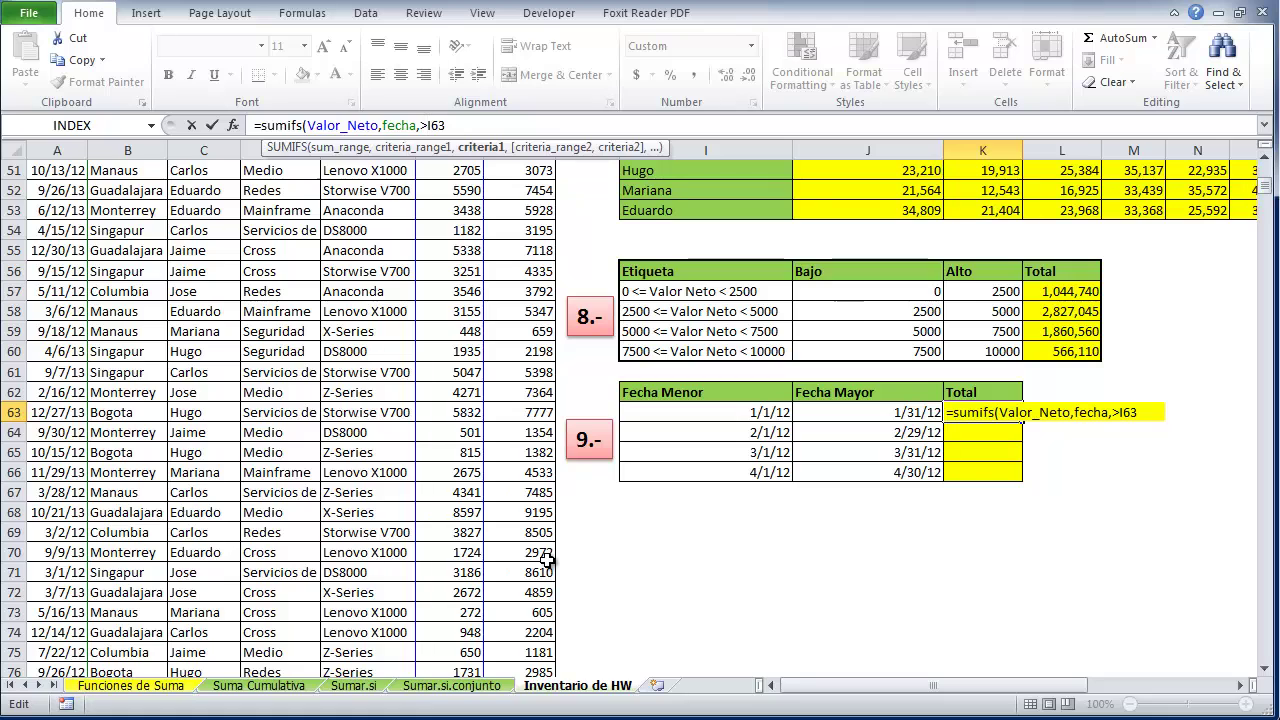
pyautogui.press('Escape')
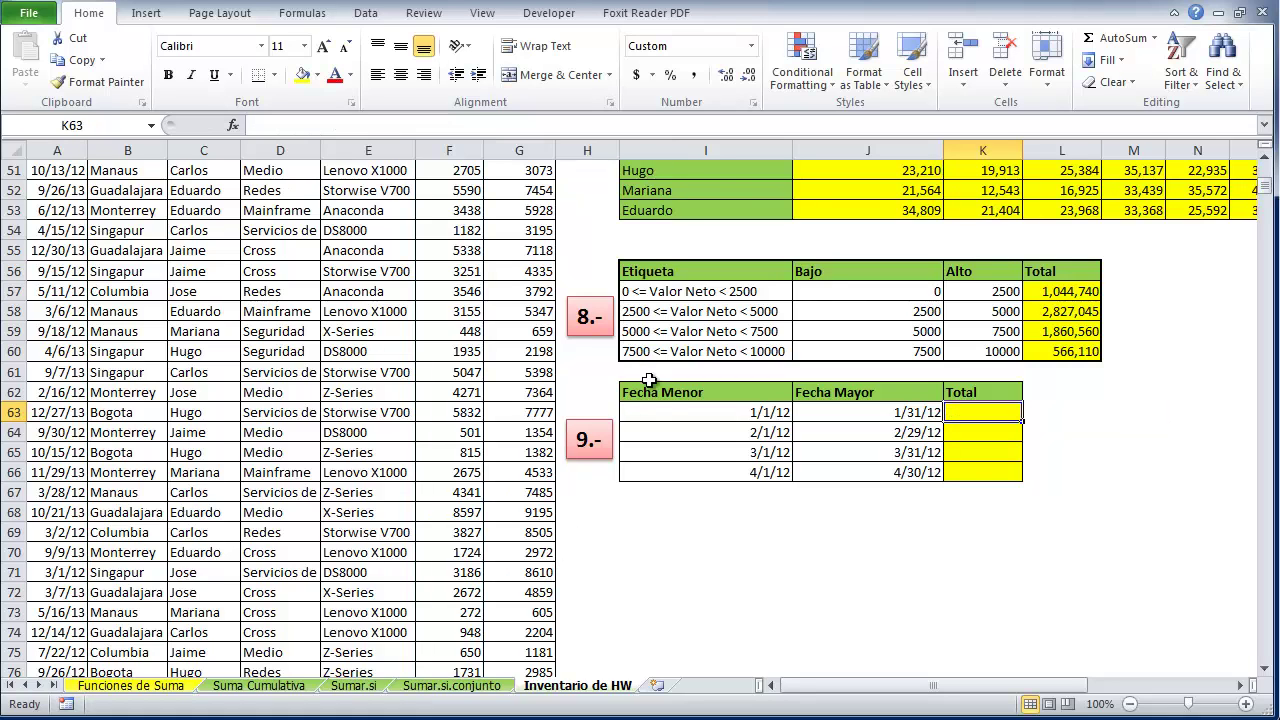
# Copy the four start/end date pairs to I68 and display them as serial numbers
pyautogui.moveTo(660, 410); pyautogui.dragTo(856, 474)
pyautogui.hotkey('ctrl', 'c')
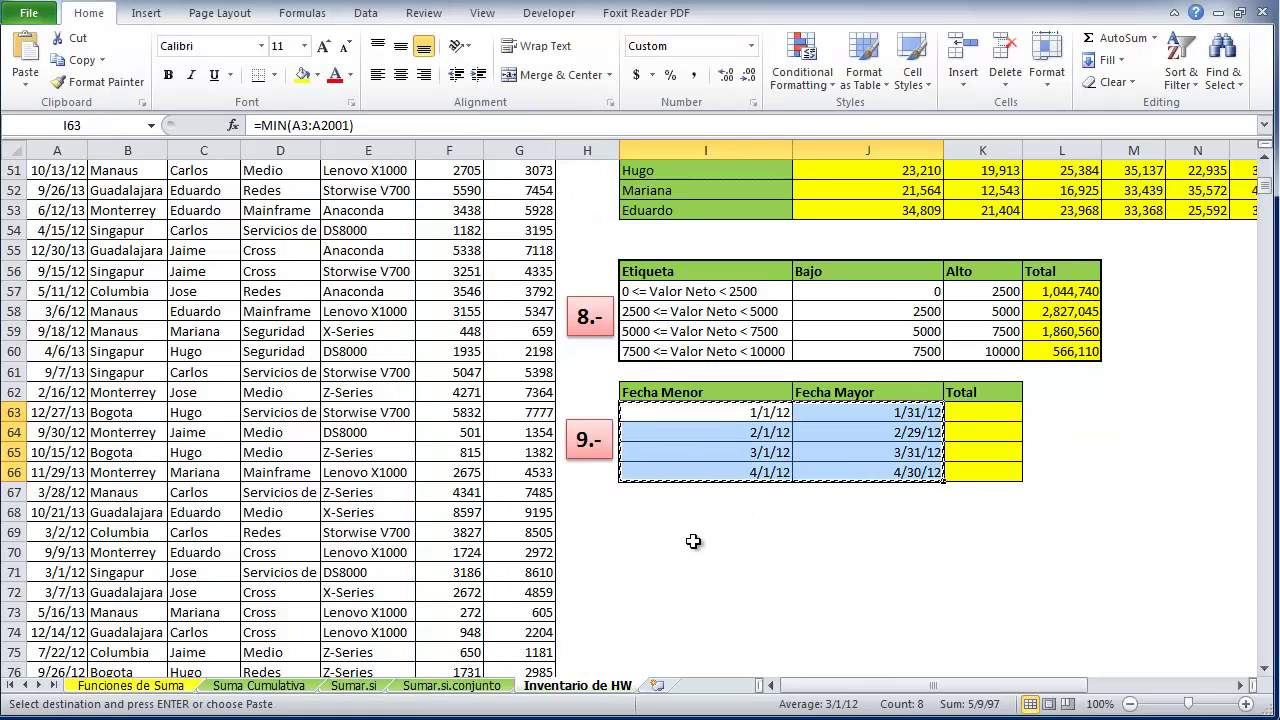
pyautogui.click(690, 512)
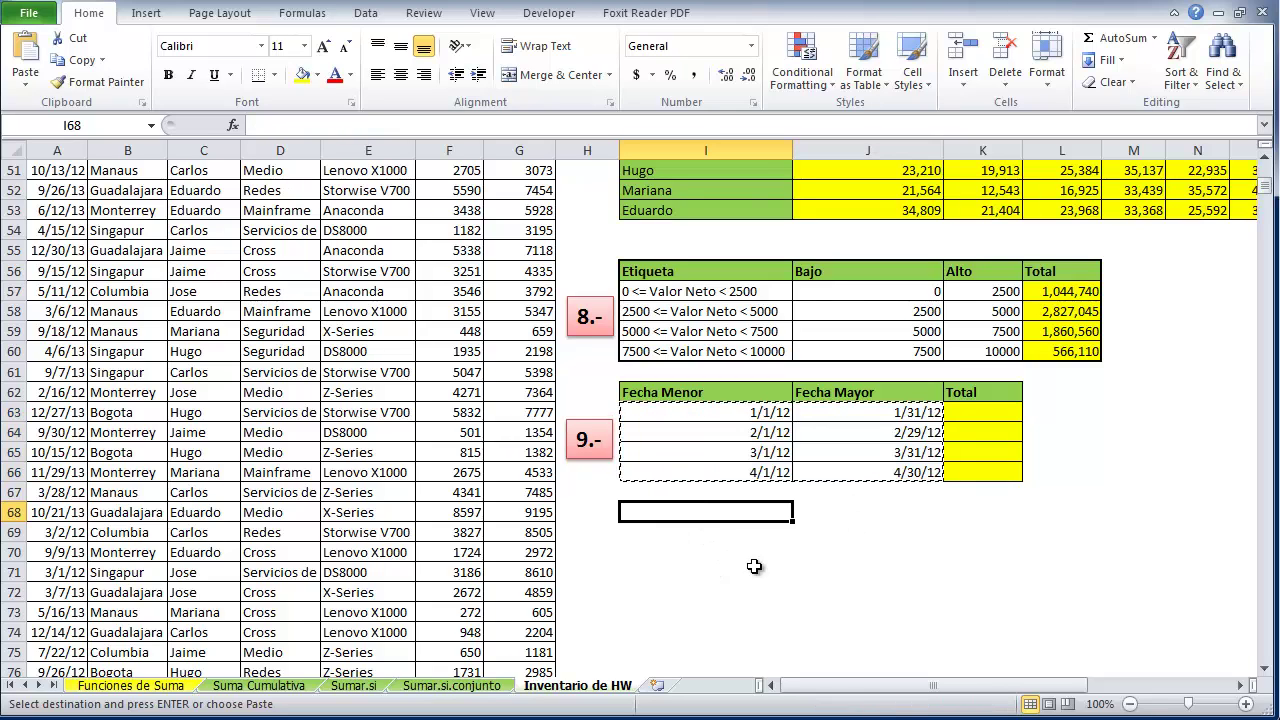
pyautogui.hotkey('ctrl', 'v')
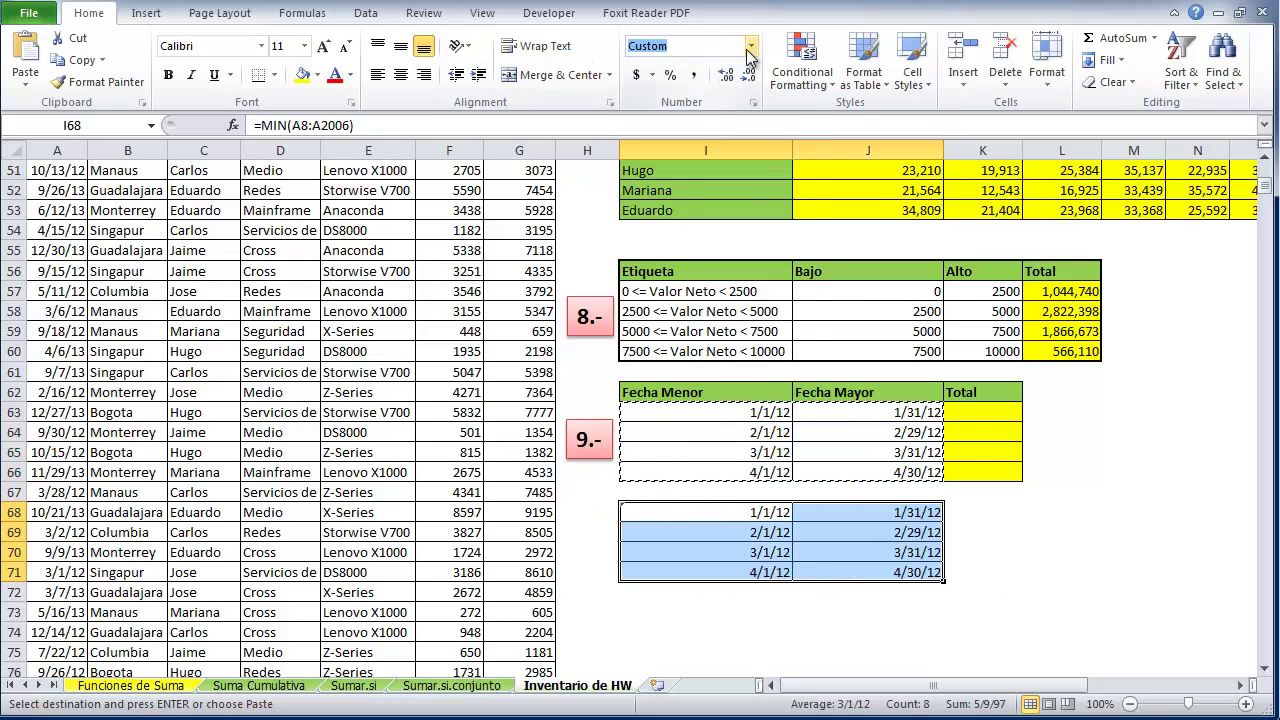
pyautogui.click(750, 46)
pyautogui.click(700, 288)
pyautogui.click(815, 599)
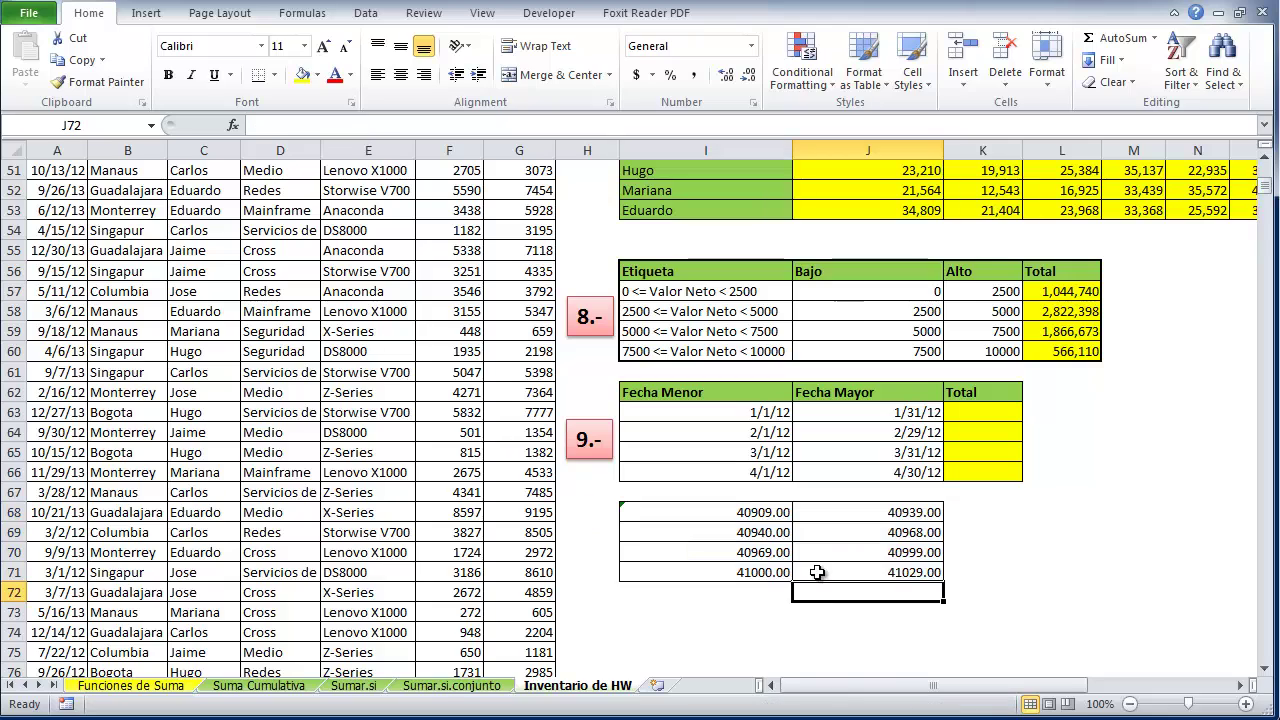
pyautogui.click(738, 516)
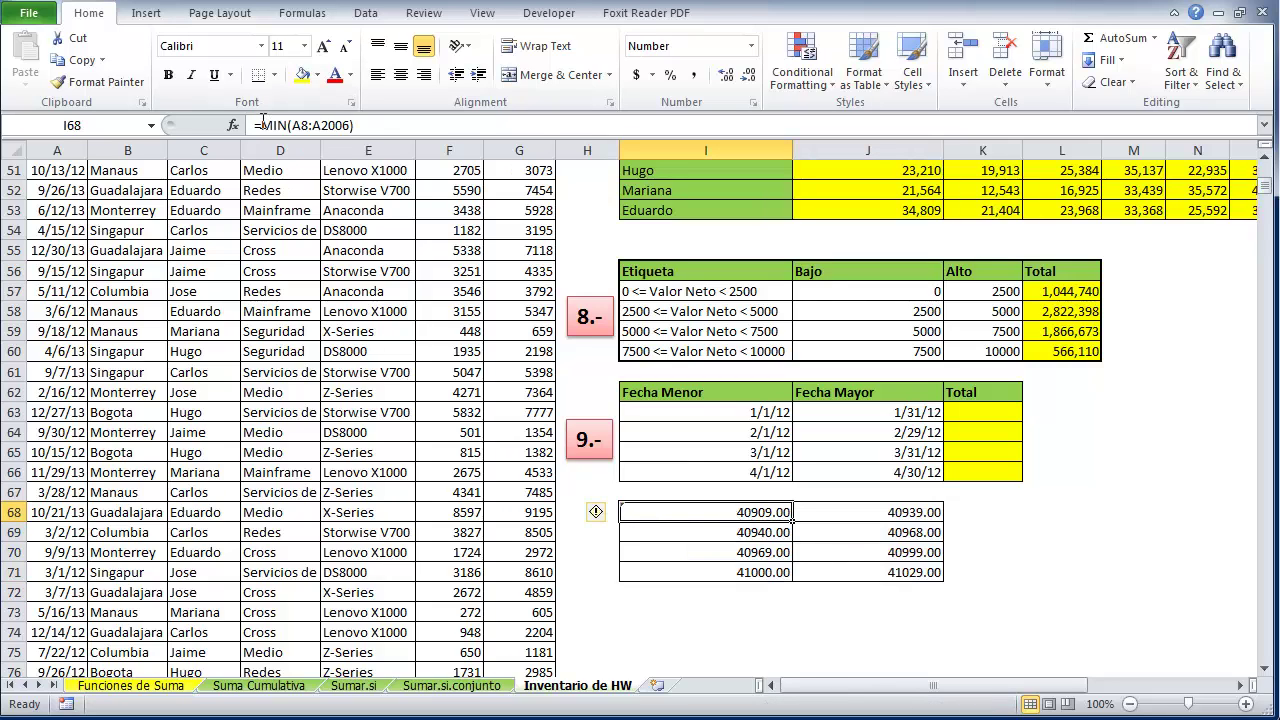
# Paste I68:J71 over itself as values, leaving plain serials 40909–41029
pyautogui.moveTo(680, 512); pyautogui.dragTo(884, 572)
pyautogui.hotkey('ctrl', 'c')
pyautogui.hotkey('ctrl', 'v')
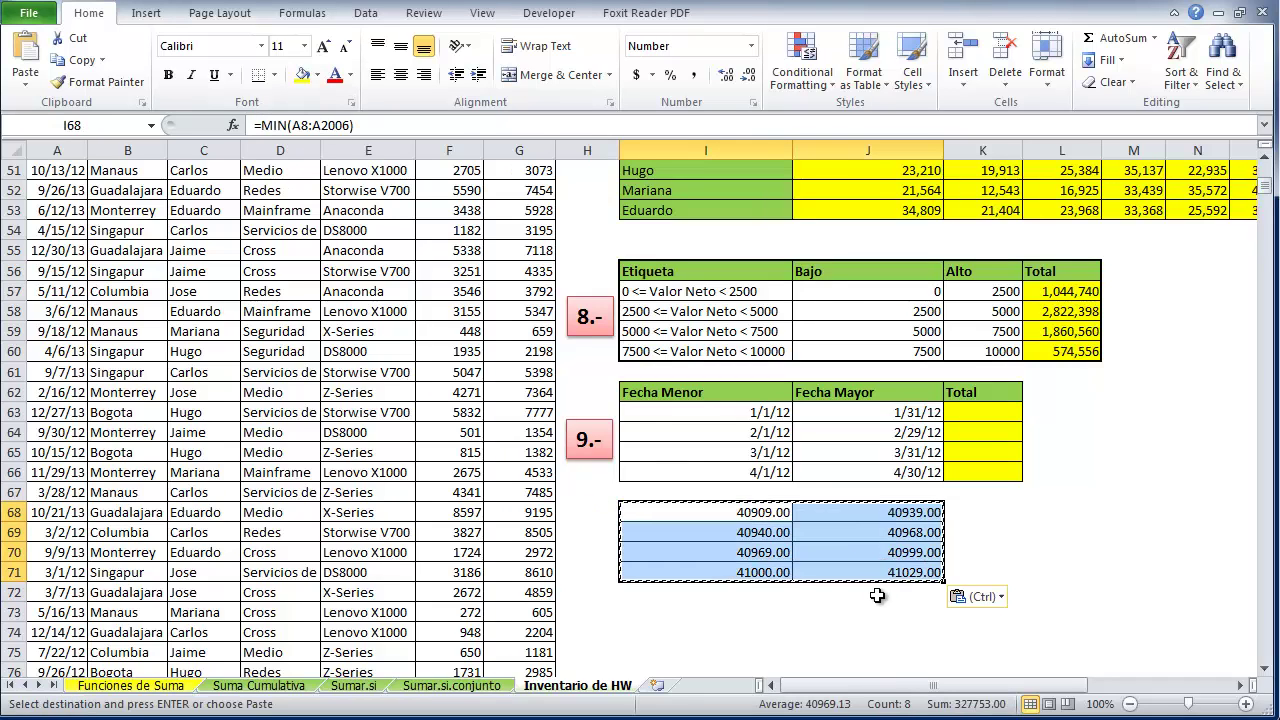
pyautogui.click(980, 596)
pyautogui.click(962, 712)
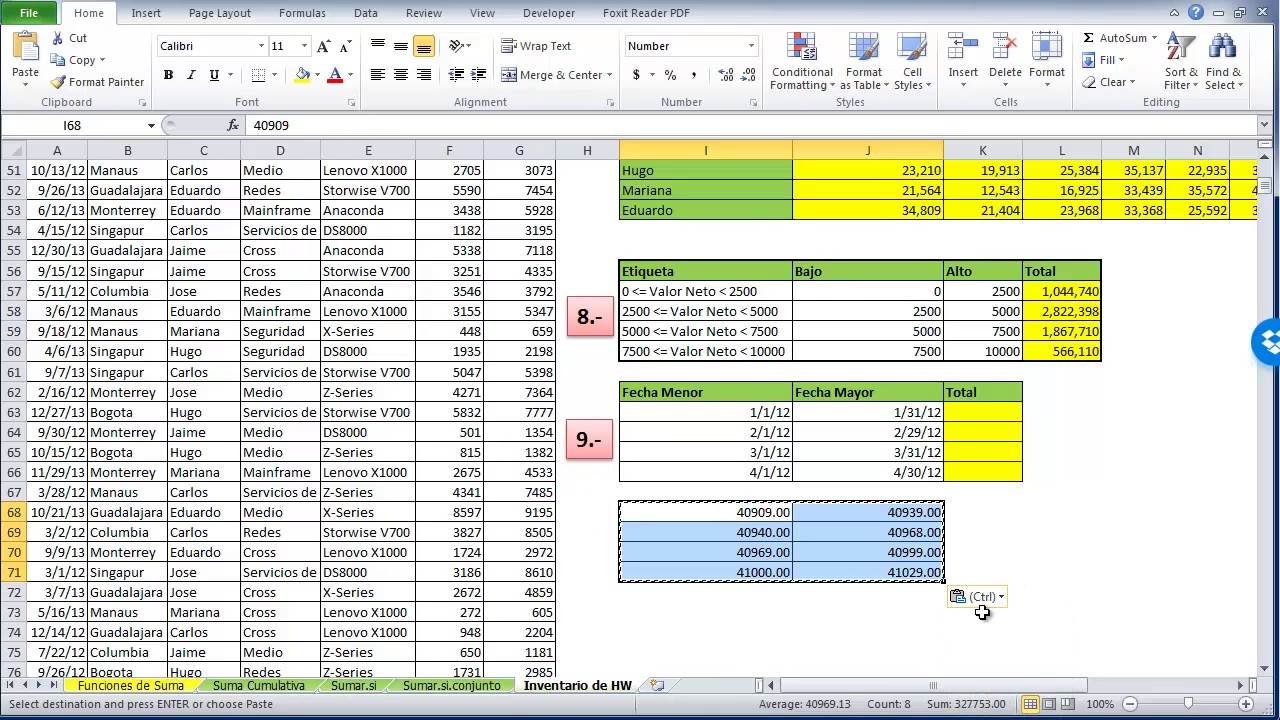
pyautogui.click(982, 600)
pyautogui.click(1061, 592)
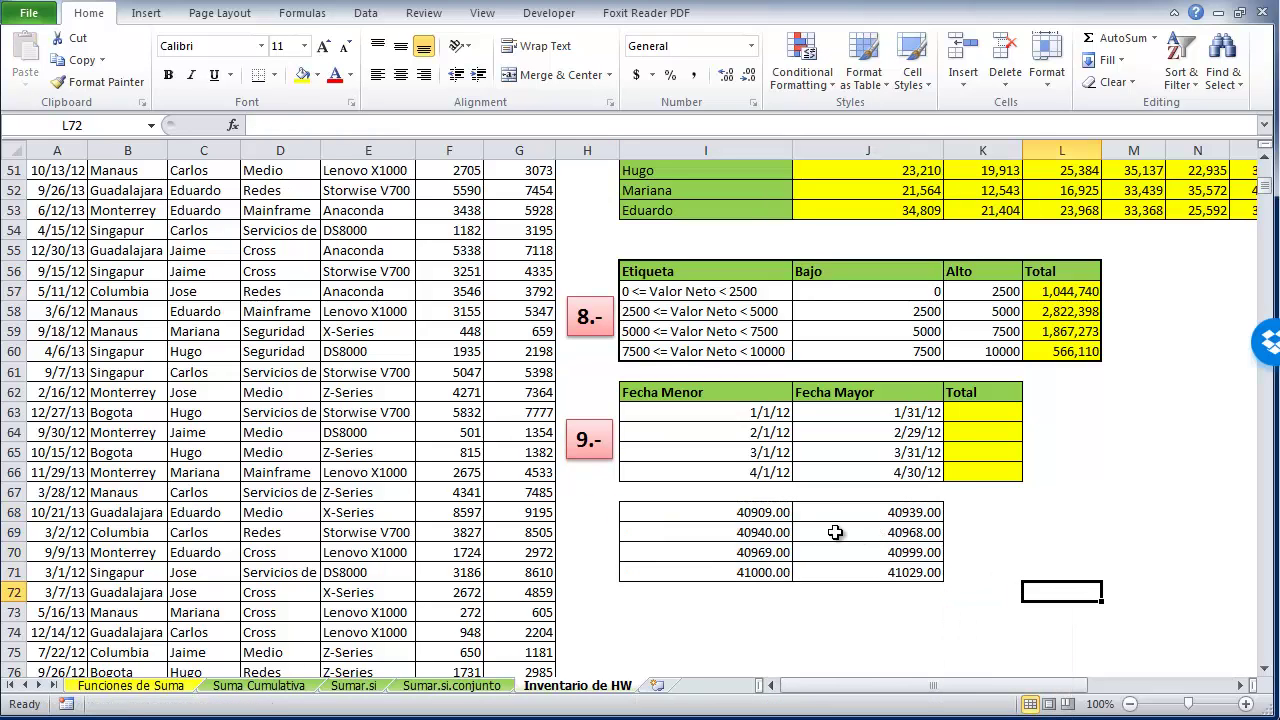
pyautogui.click(768, 514)
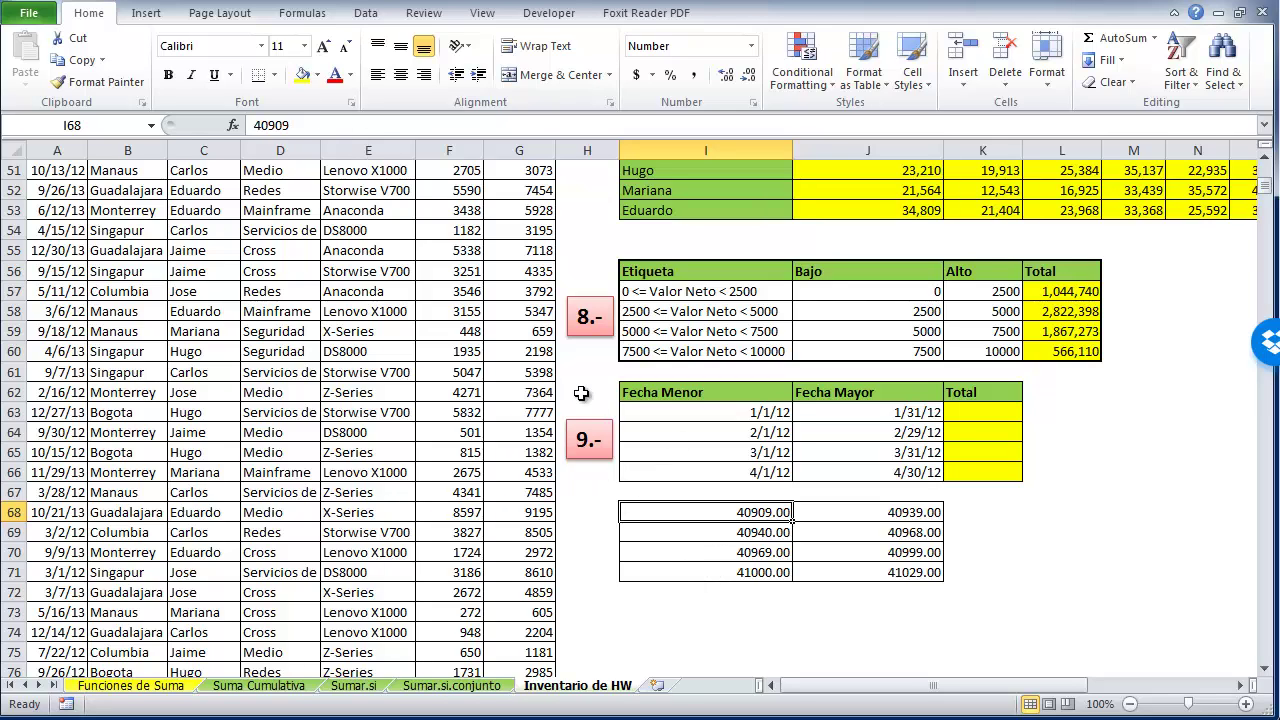
# Prefix I68:I71 with '>' to make >40909, >40940, >40969 and >41000
pyautogui.click(255, 125)
pyautogui.write('>')
pyautogui.press('Return')
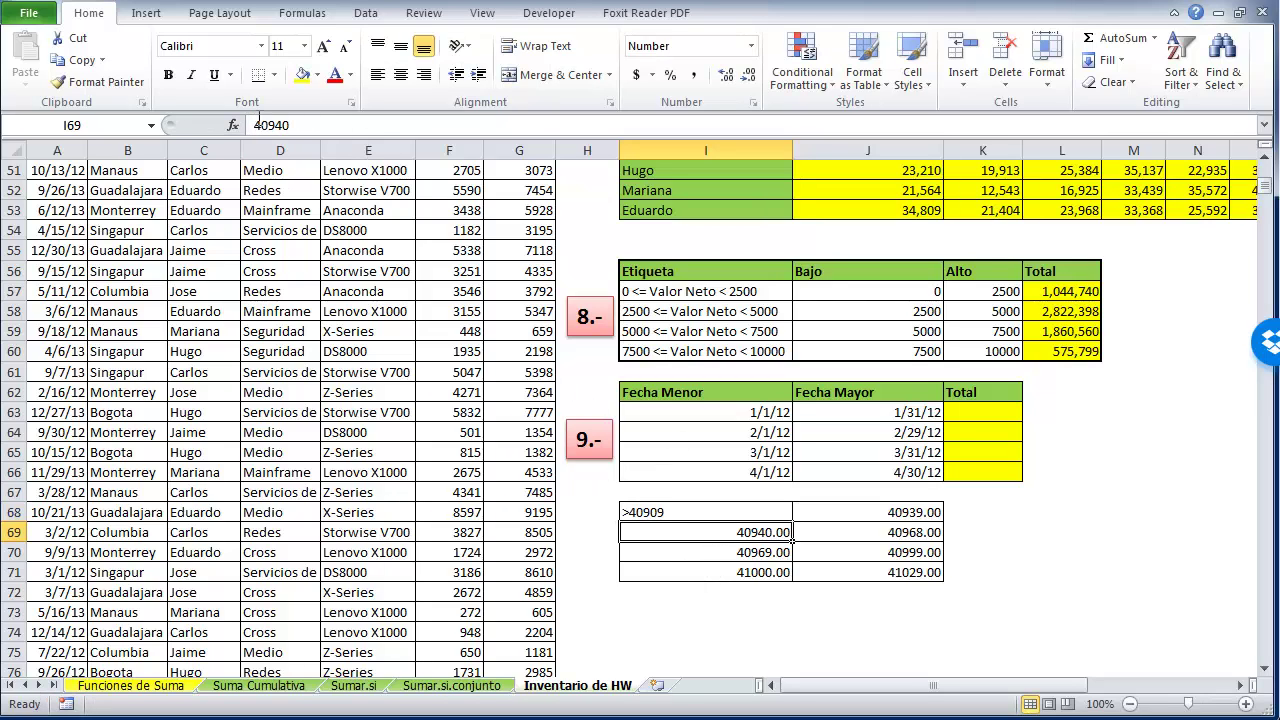
pyautogui.click(256, 125)
pyautogui.write('>')
pyautogui.press('Return')
pyautogui.click(256, 125)
pyautogui.write('>')
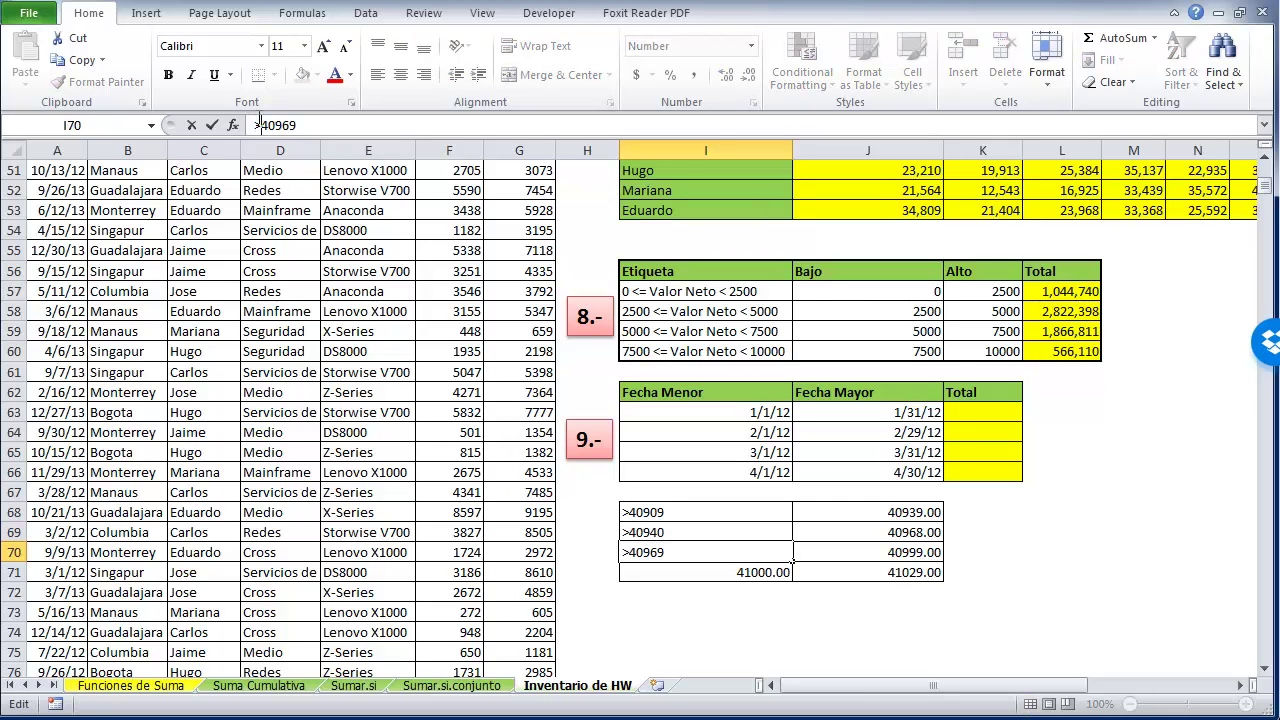
pyautogui.press('Return')
pyautogui.click(256, 125)
pyautogui.write('>')
pyautogui.press('Return')
# Prefix J68:J71 with '<' to make <40939, <40968, <40999 and <41029
pyautogui.click(908, 508)
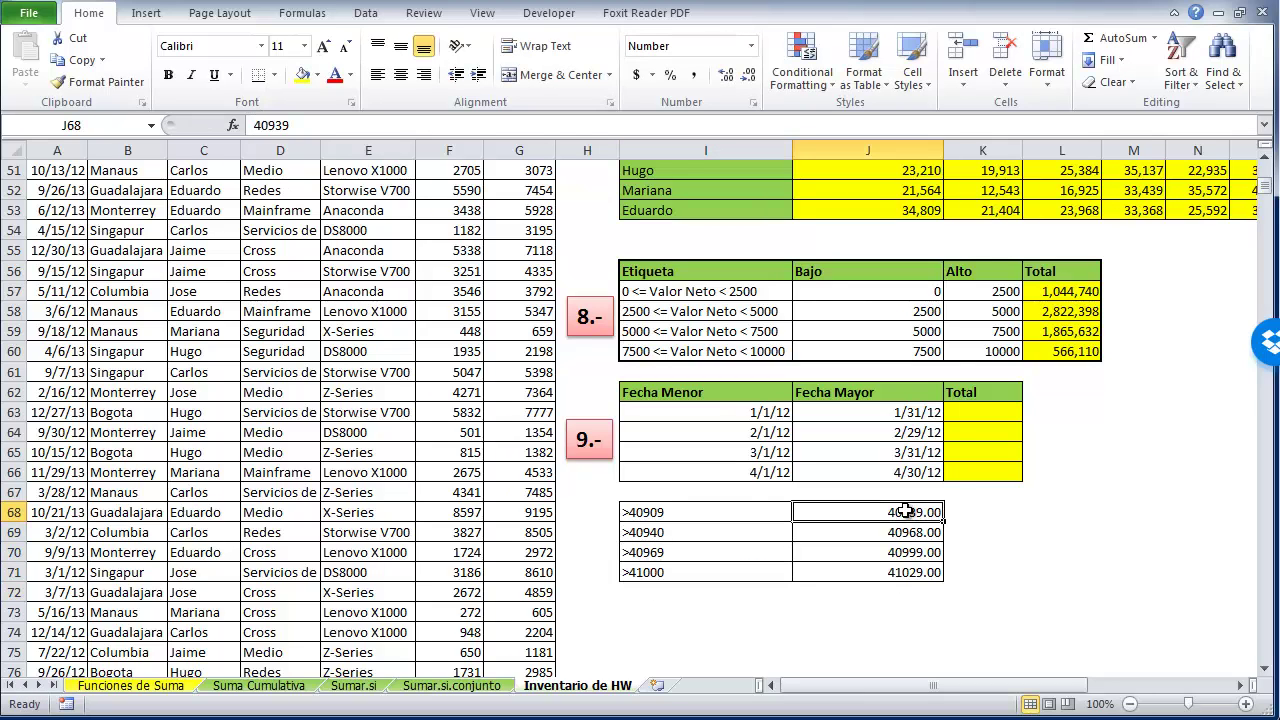
pyautogui.click(256, 125)
pyautogui.write('<')
pyautogui.press('Return')
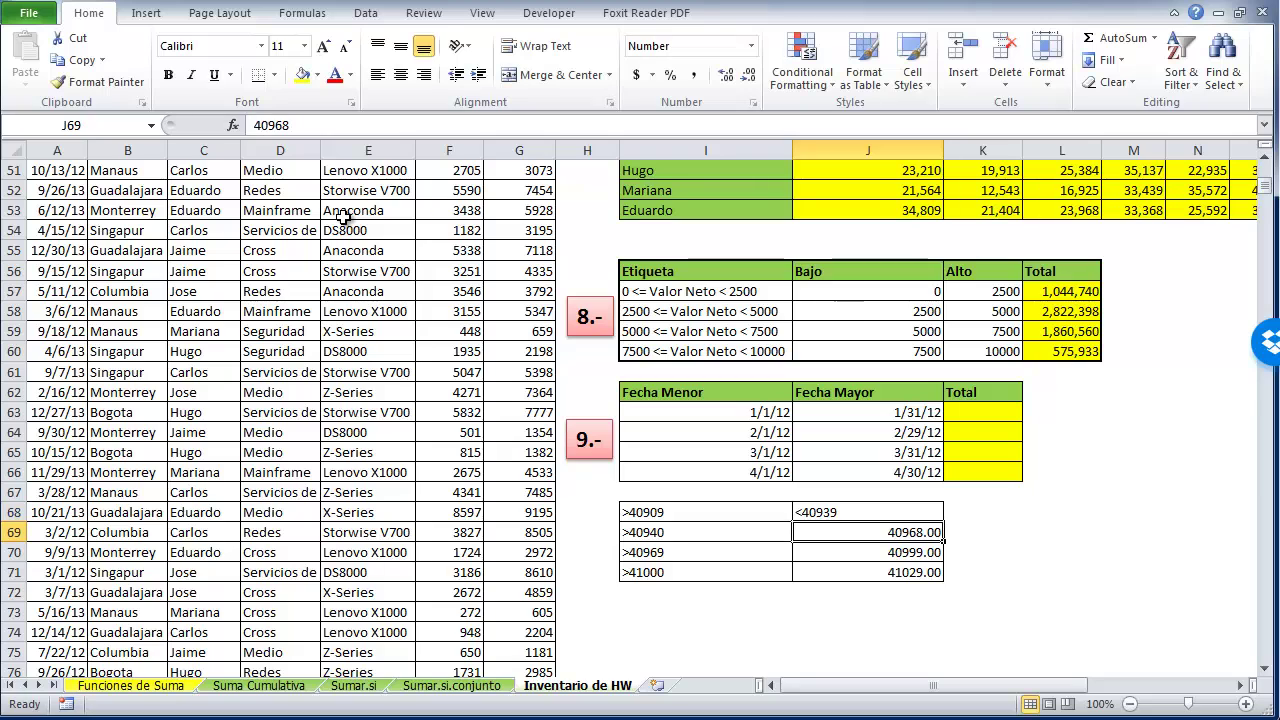
pyautogui.click(253, 125)
pyautogui.write('<')
pyautogui.press('Return')
pyautogui.click(253, 125)
pyautogui.write('<')
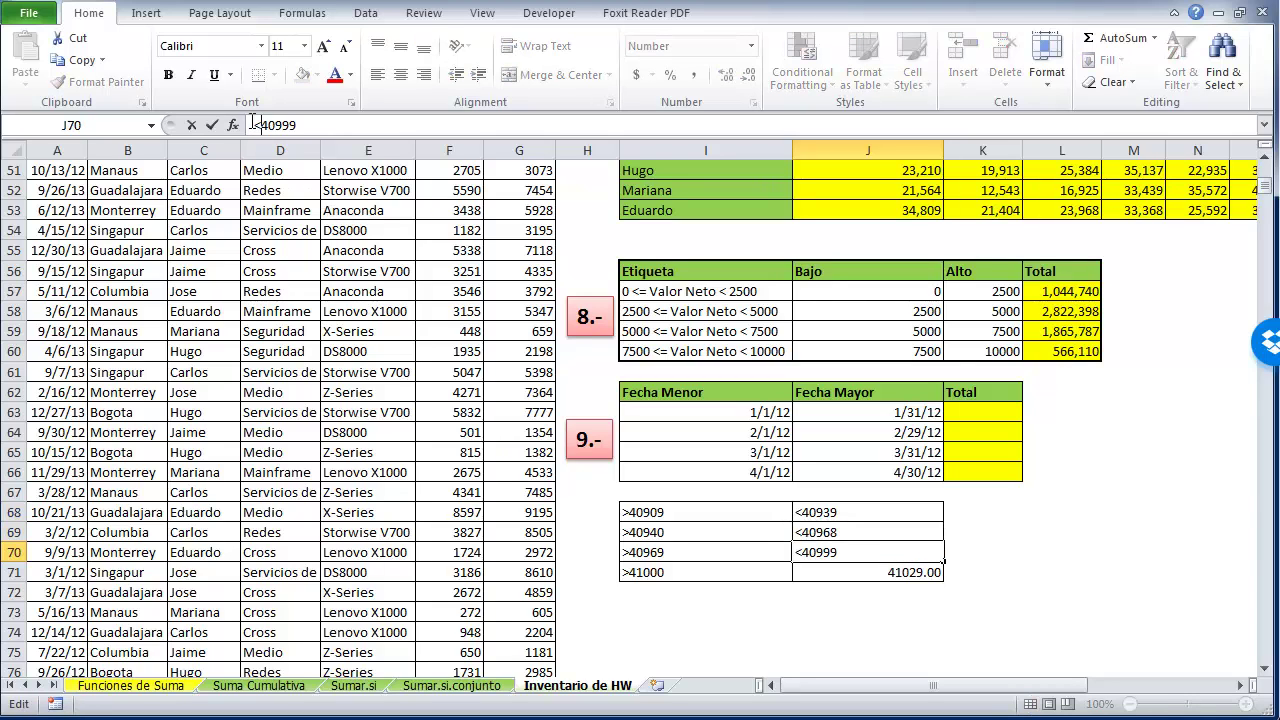
pyautogui.press('Return')
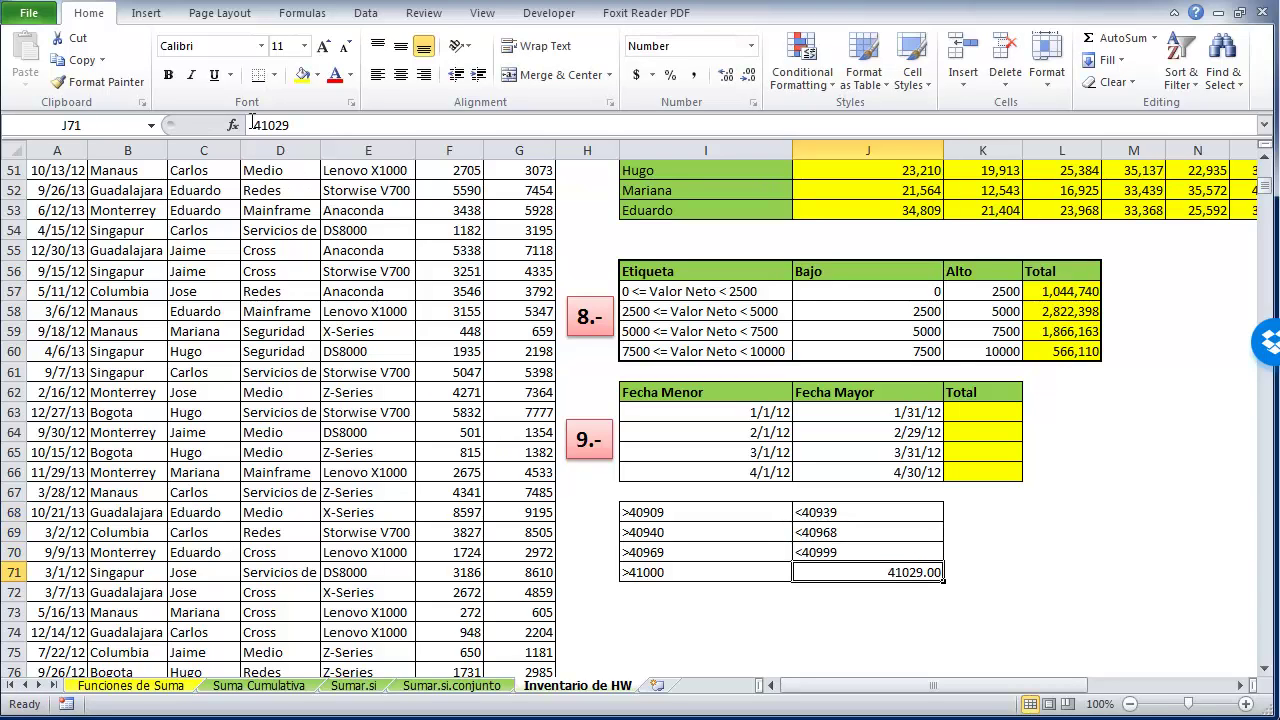
pyautogui.click(253, 125)
pyautogui.write('<')
pyautogui.press('Return')
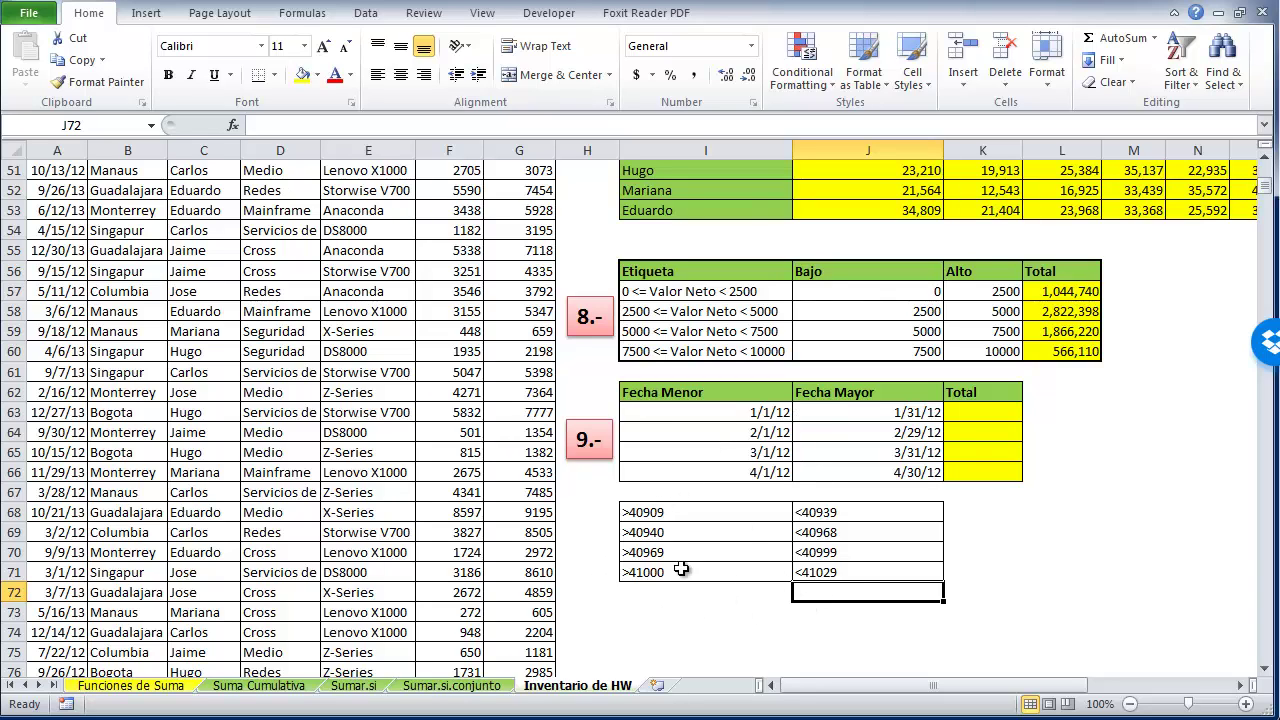
pyautogui.click(683, 519)
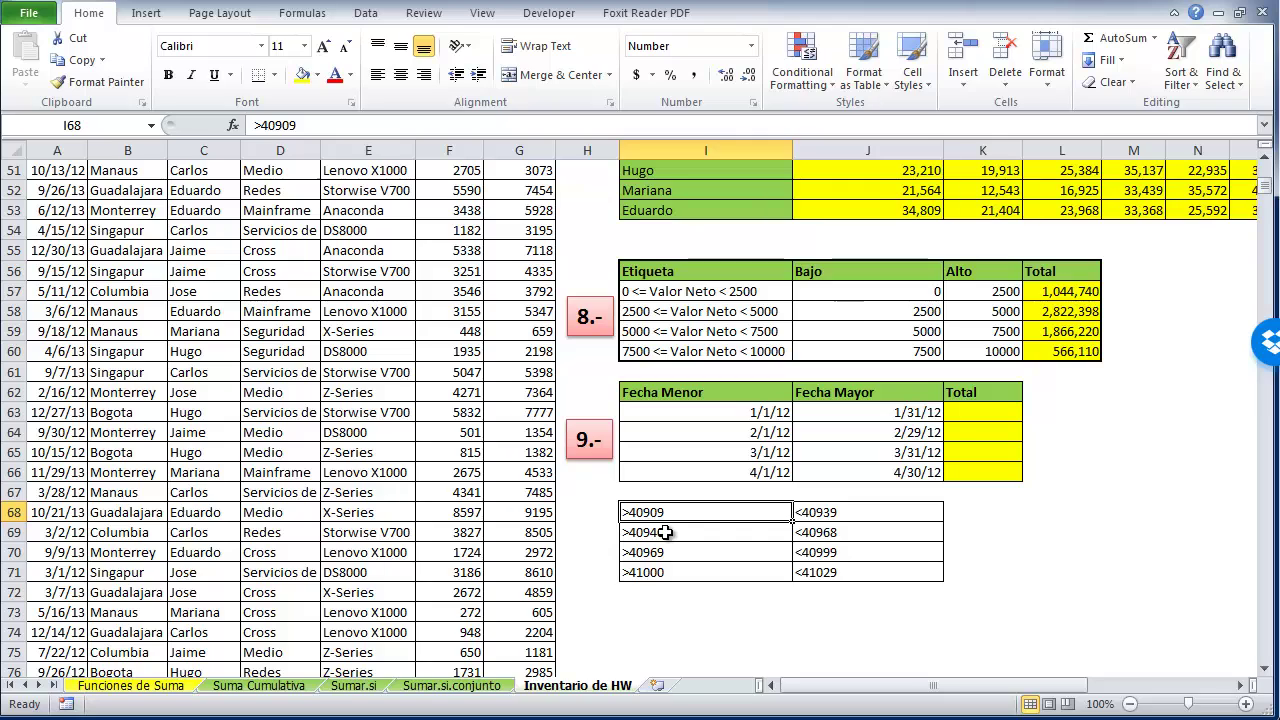
# Enter =SUMIFS(Valor_Neto,Fecha,I68,Fecha,J68) in K63, giving January's 280,005
pyautogui.click(968, 412)
pyautogui.write('=')
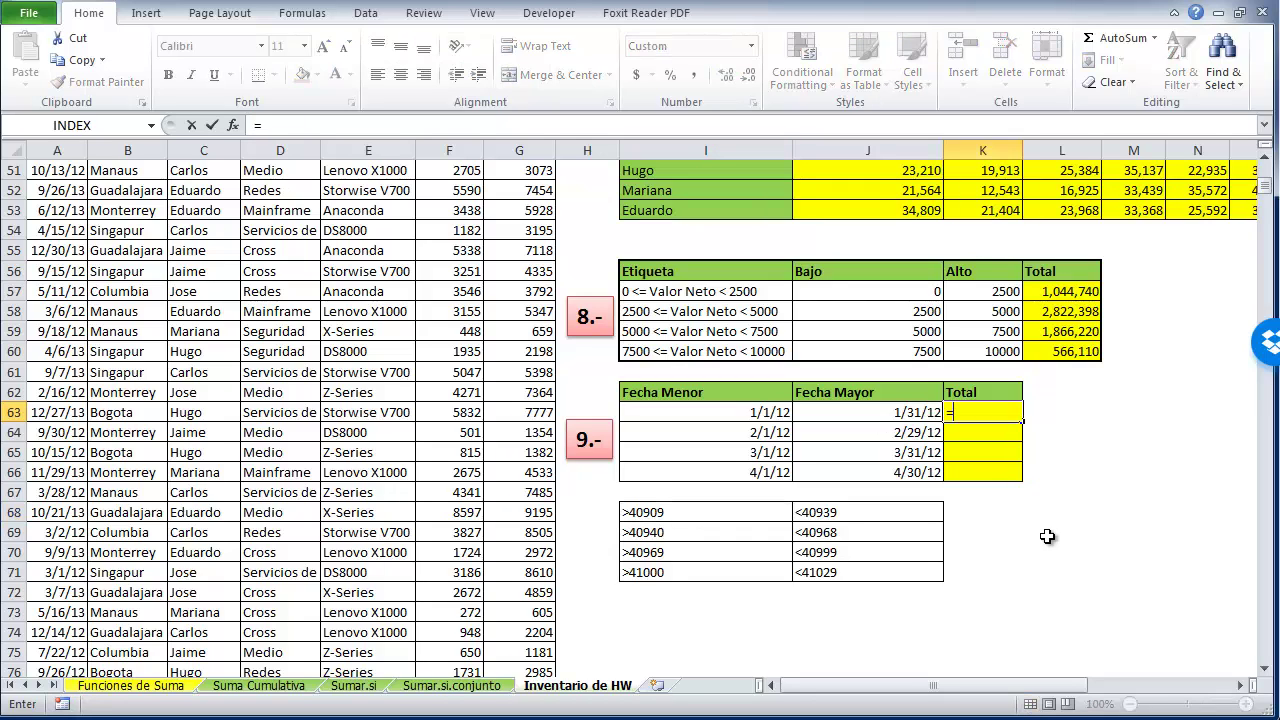
pyautogui.write('sumifs')
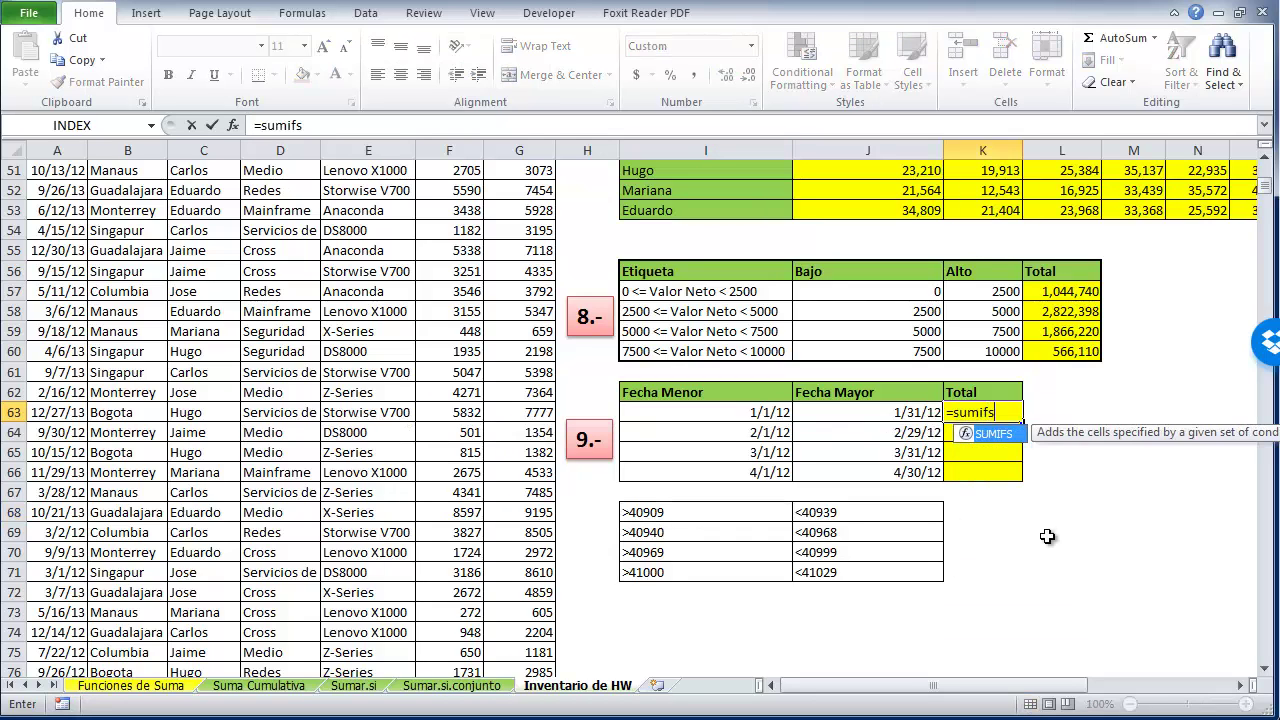
pyautogui.write('(')
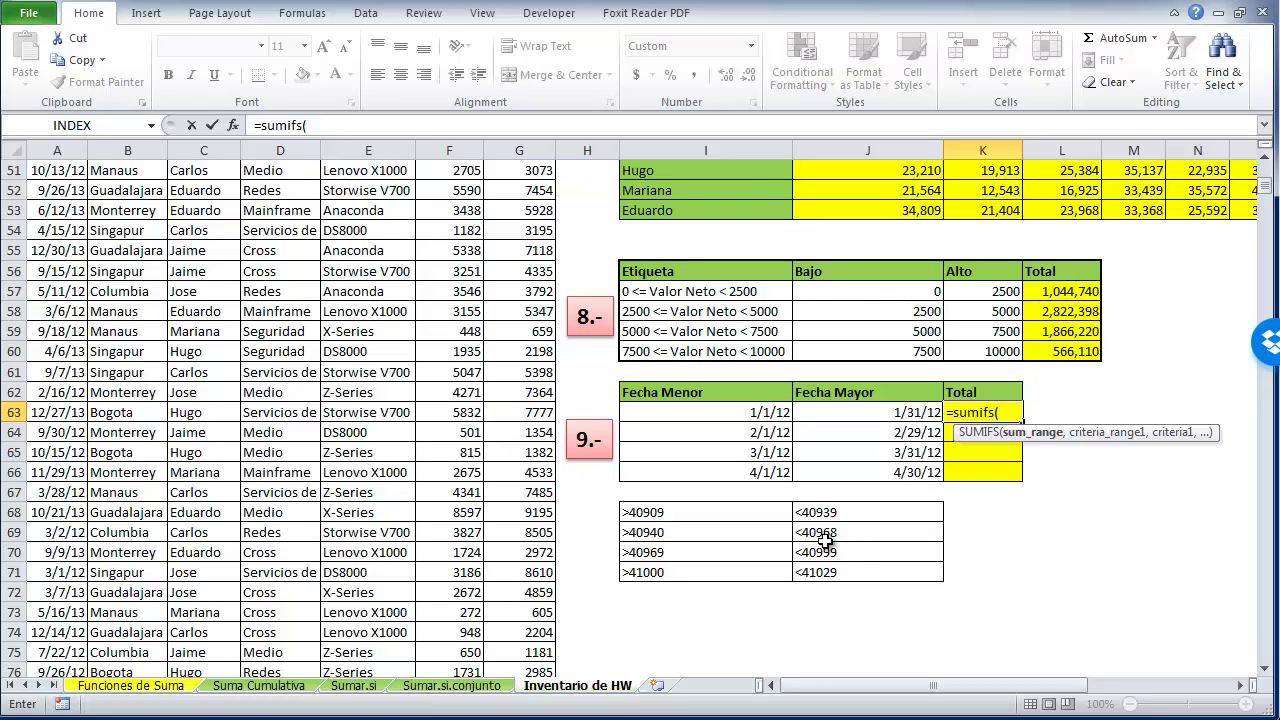
pyautogui.write('valor')
pyautogui.press('Down')
pyautogui.press('Tab')
pyautogui.write(',')
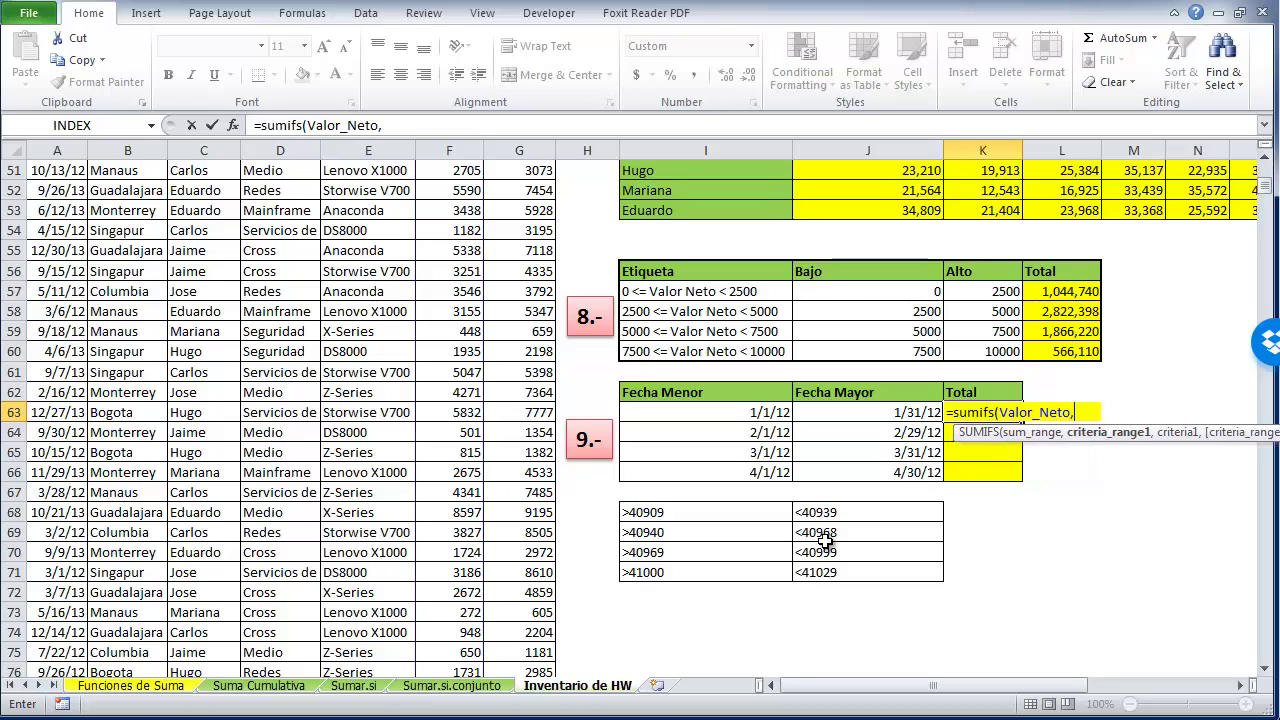
pyautogui.write('fecha')
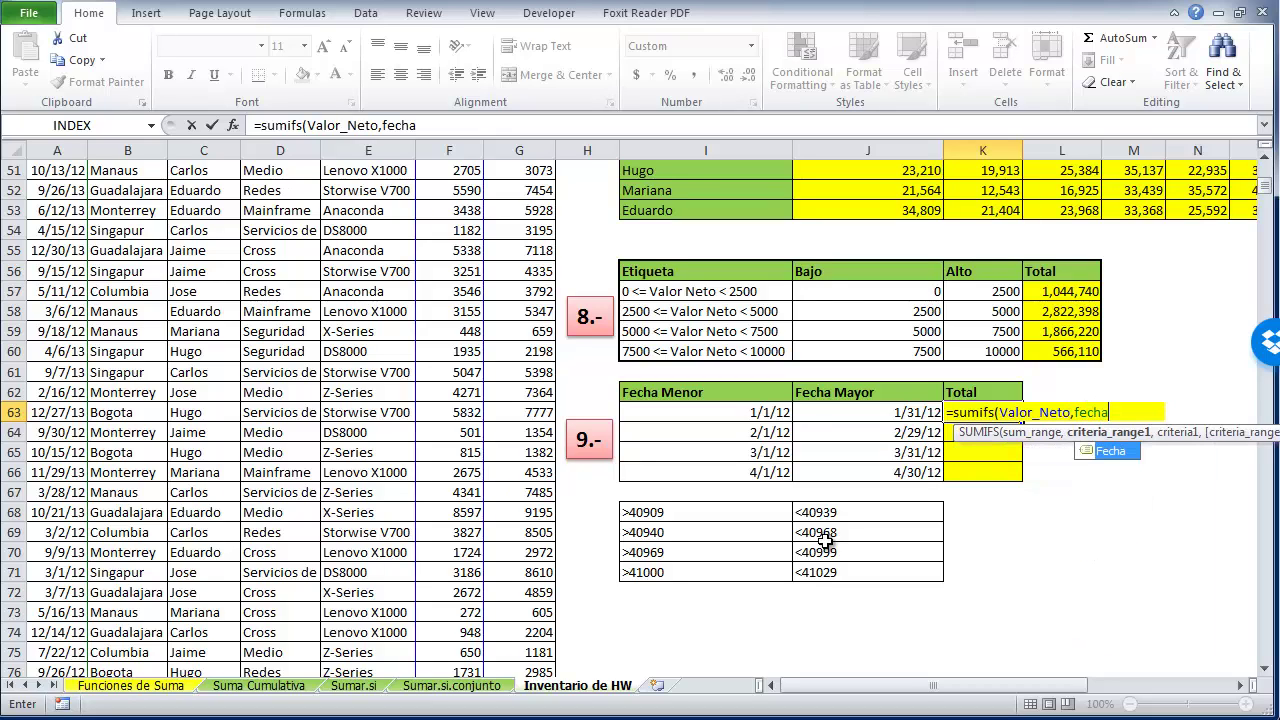
pyautogui.write(',')
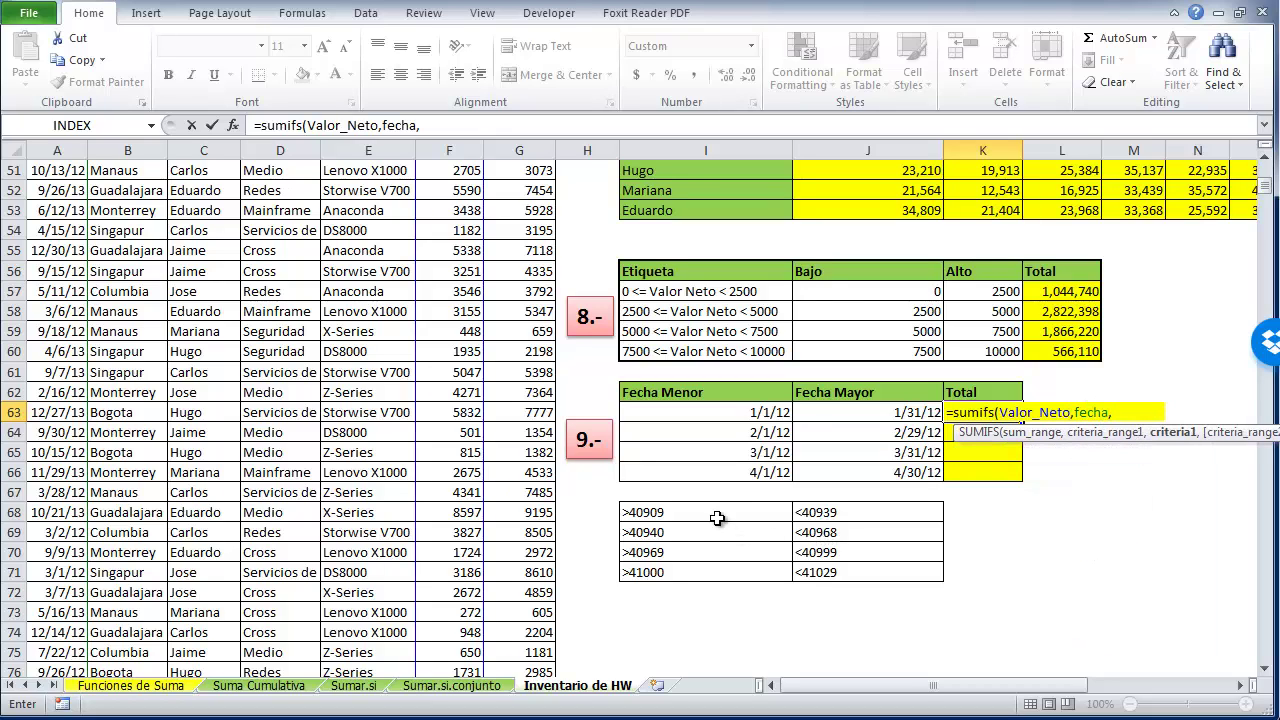
pyautogui.click(708, 512)
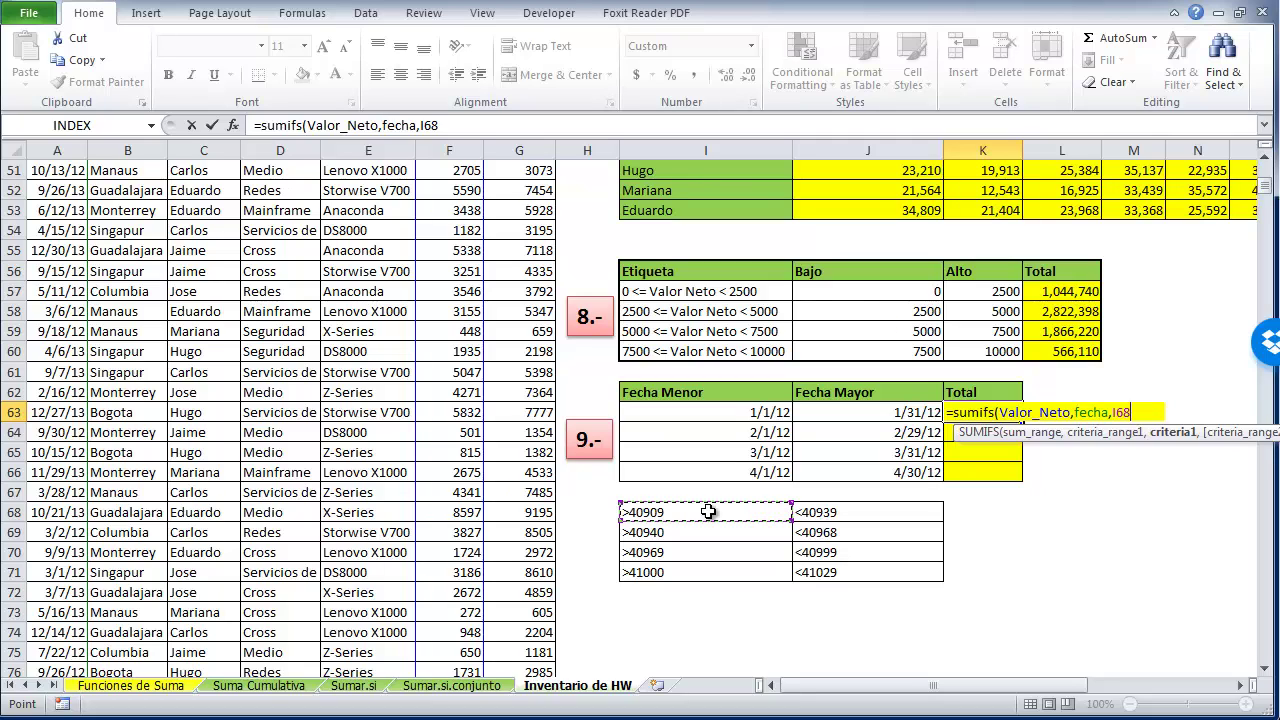
pyautogui.write(',fe')
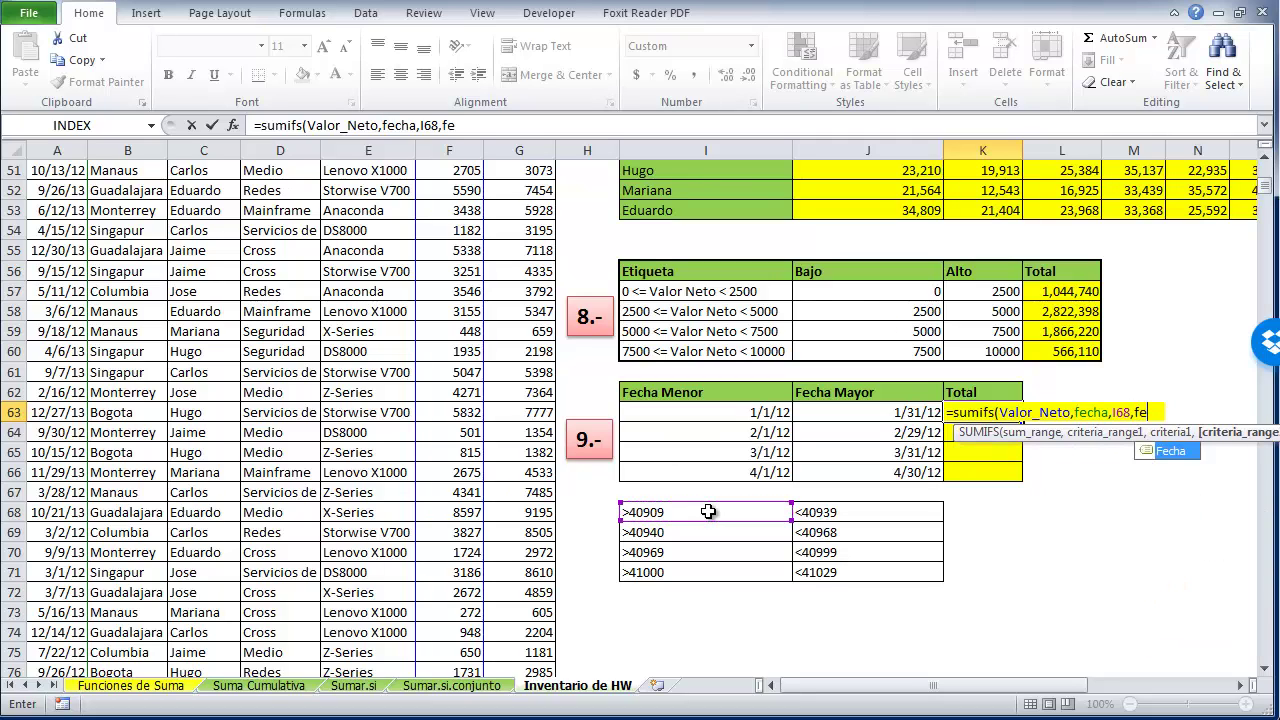
pyautogui.press('Tab')
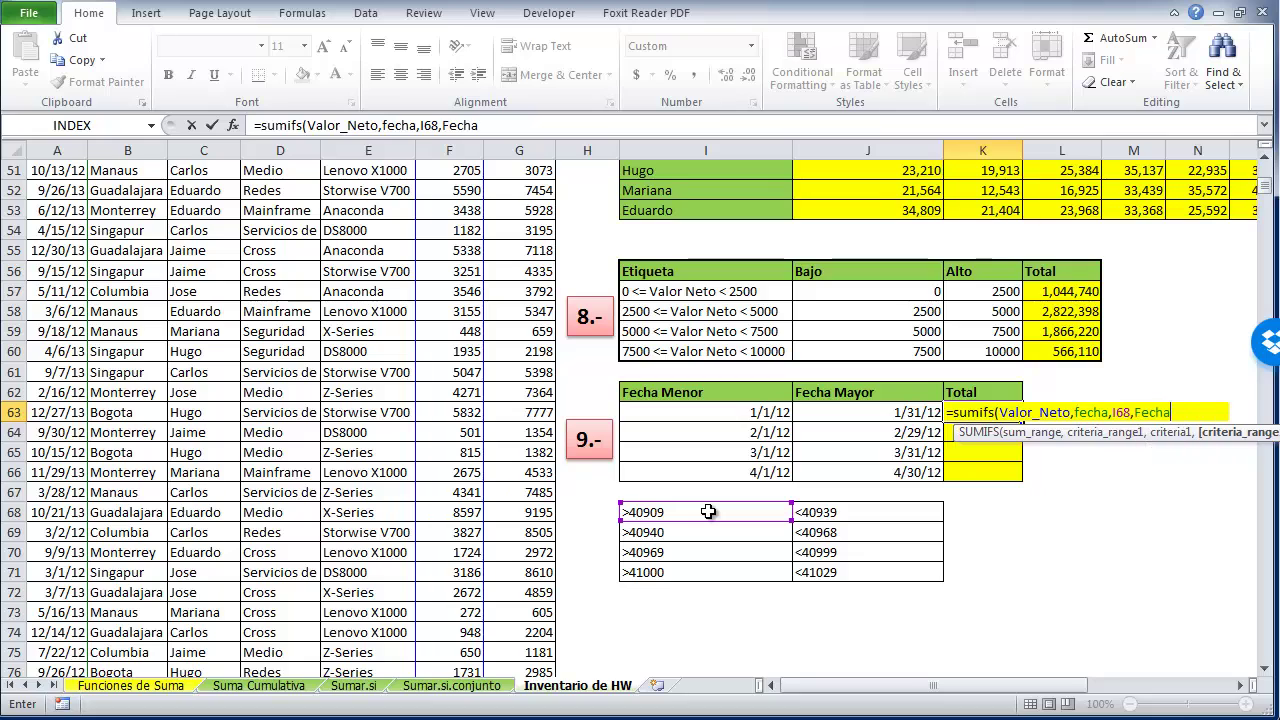
pyautogui.write(',')
pyautogui.click(828, 514)
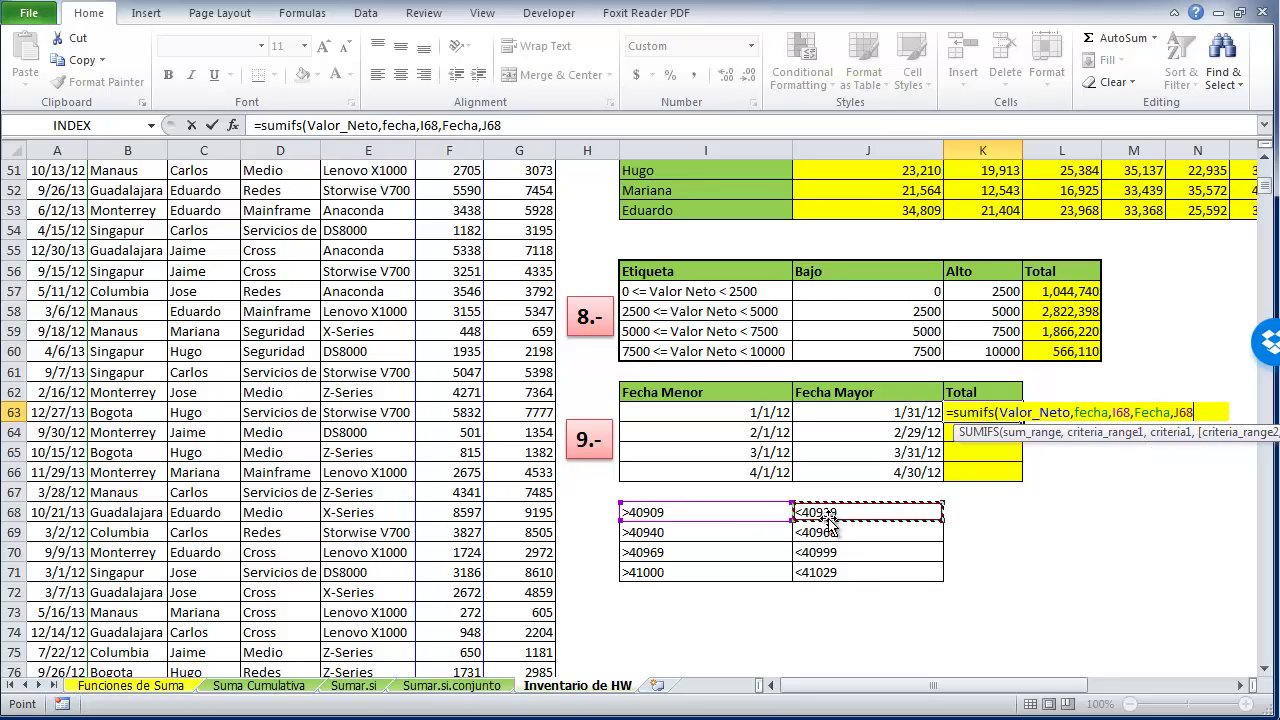
pyautogui.press('Return')
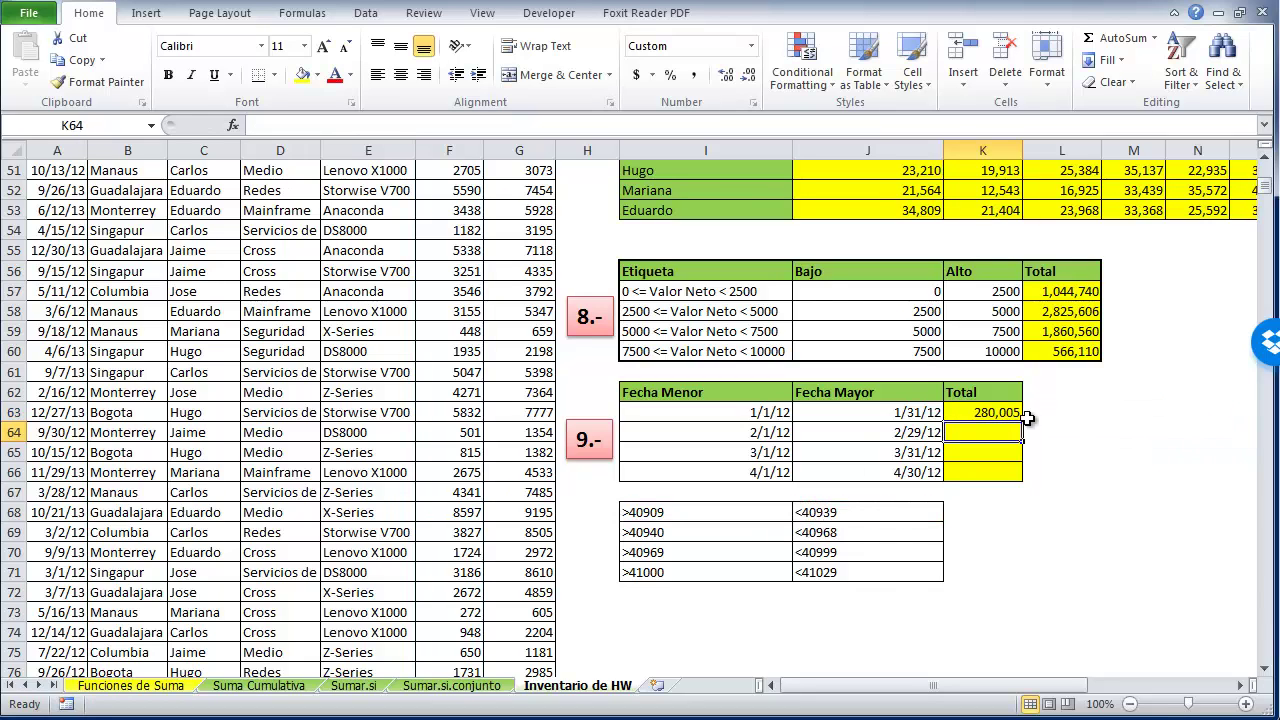
# Fill the K63 SUMIFS down to K66, yielding 258,853, 190,214 and 232,841
pyautogui.click(1010, 418)
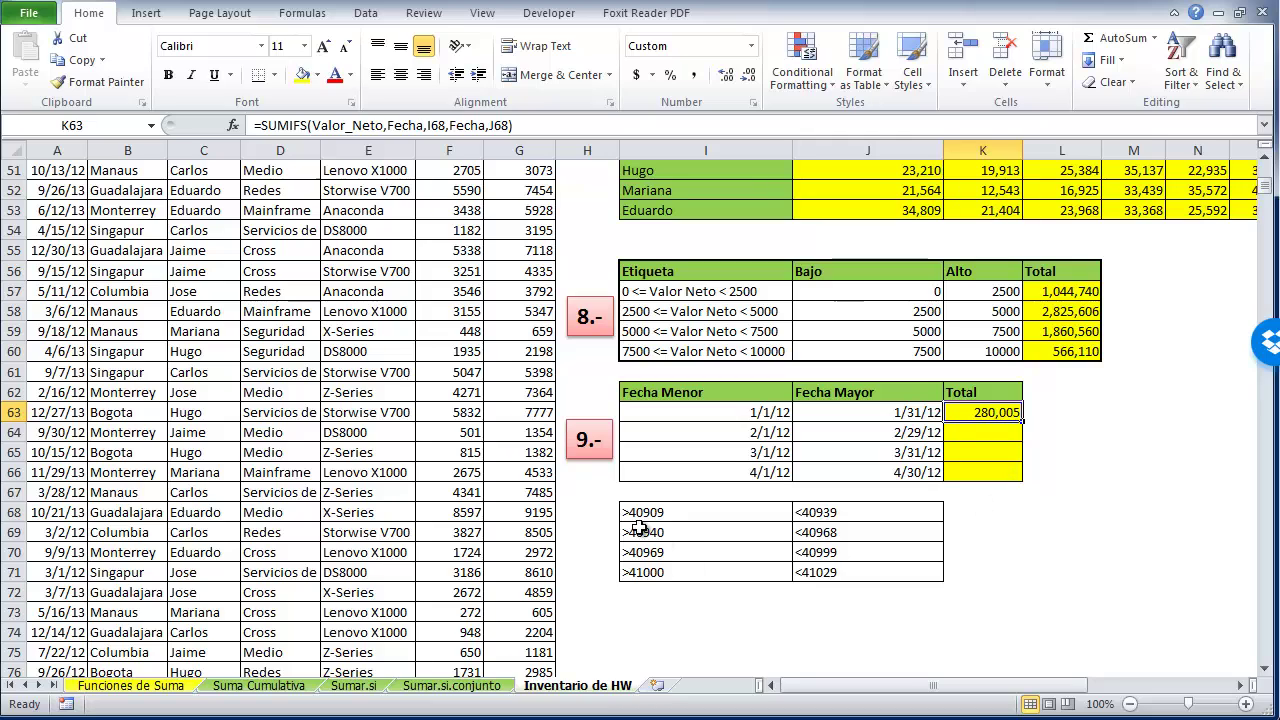
pyautogui.doubleClick(1022, 422)
pyautogui.click(1078, 465)
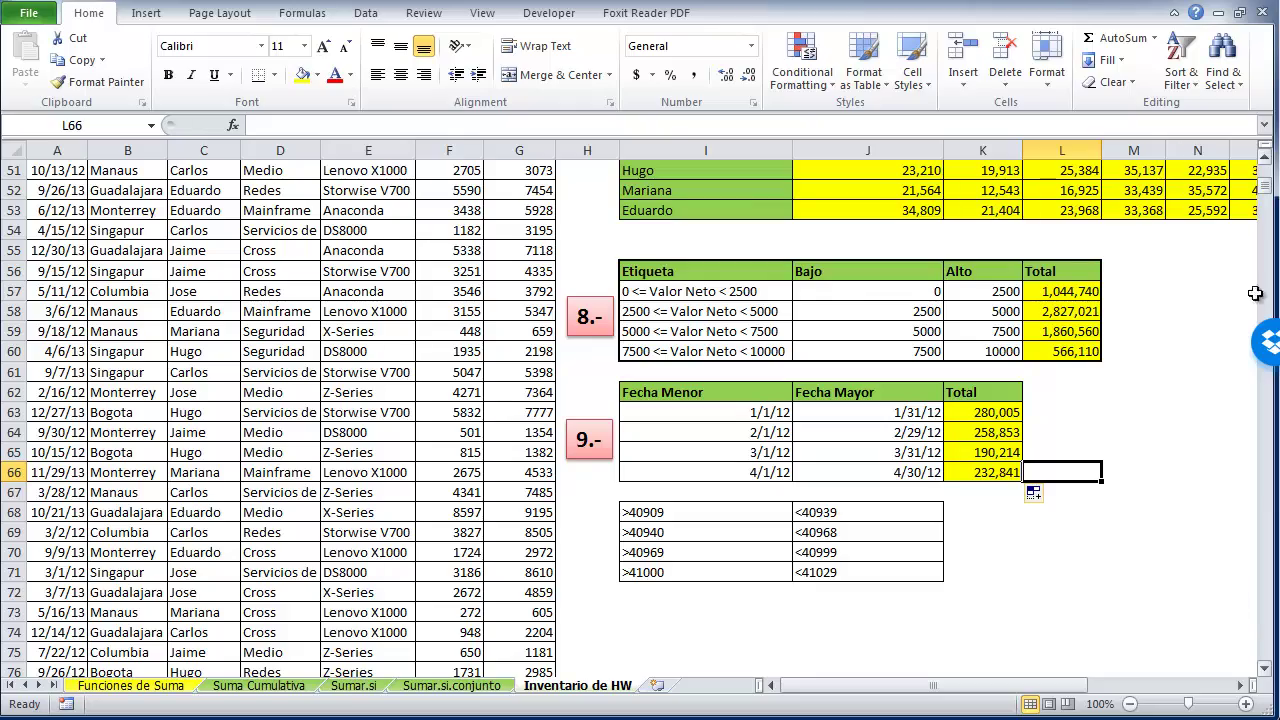
pyautogui.moveTo(1266, 199); pyautogui.dragTo(1270, 201)
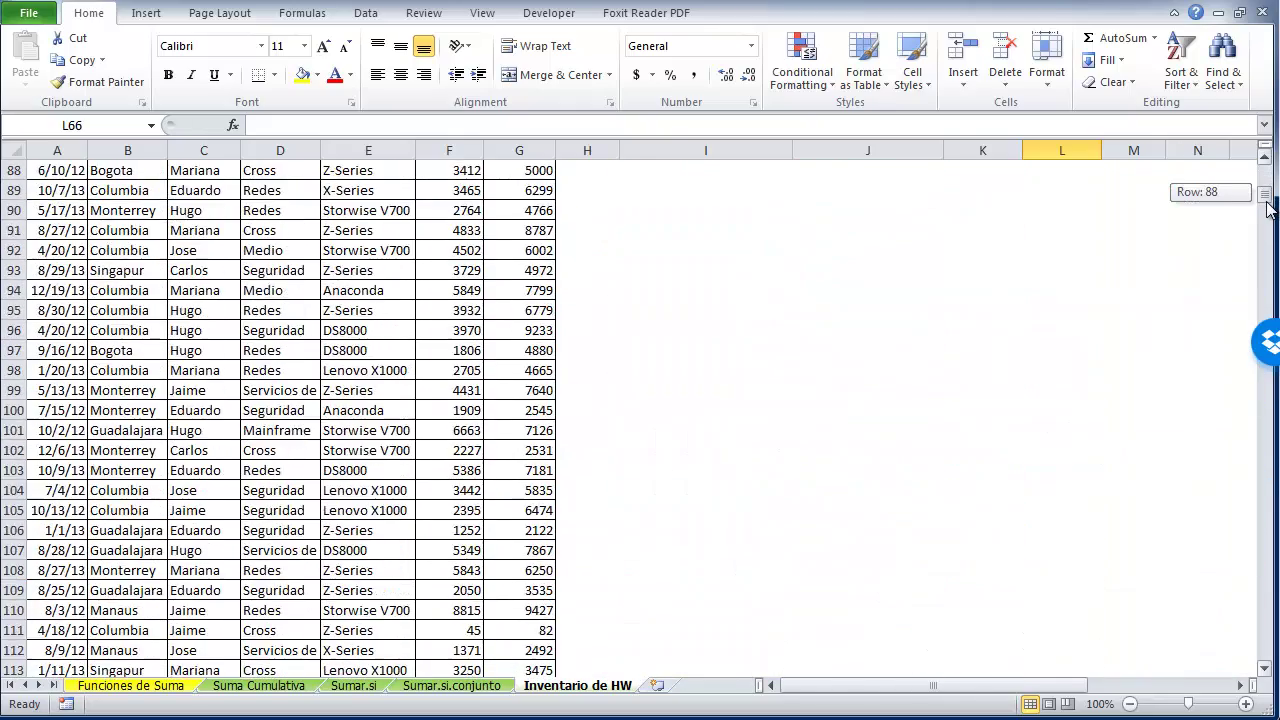